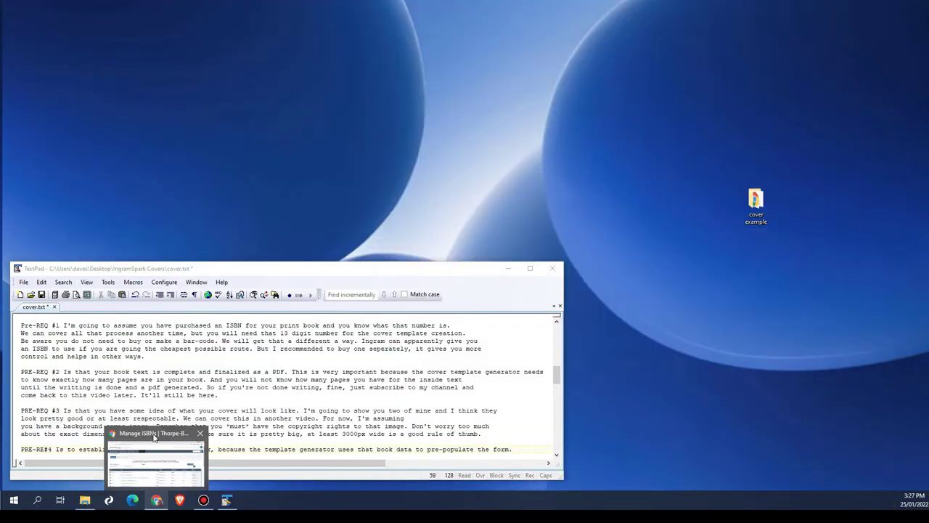
Step: Switch to Chrome to view the Thorpe-Bowker ISBN dashboard listing the purchased ISBNs, and minimize the window
{"action": "left_click", "coordinate": [165, 468]}
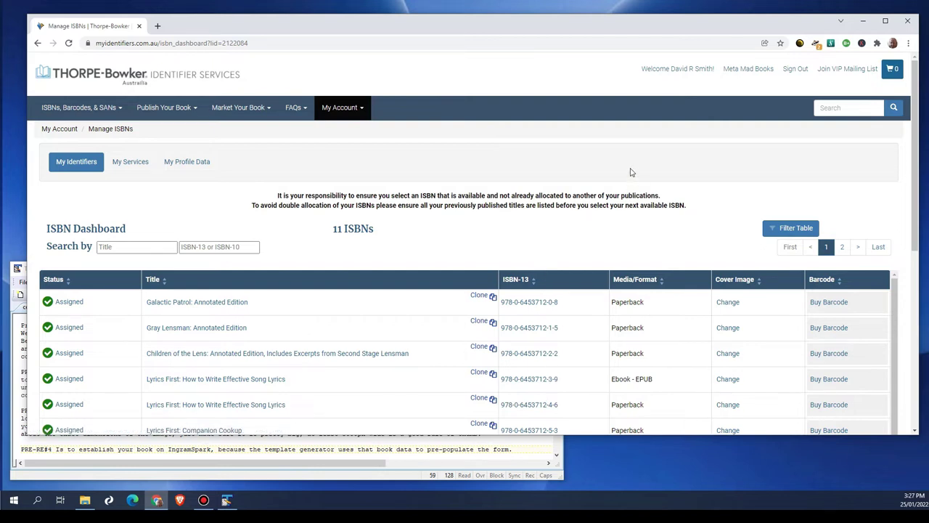
{"action": "left_click", "coordinate": [237, 111]}
{"action": "left_click", "coordinate": [862, 21]}
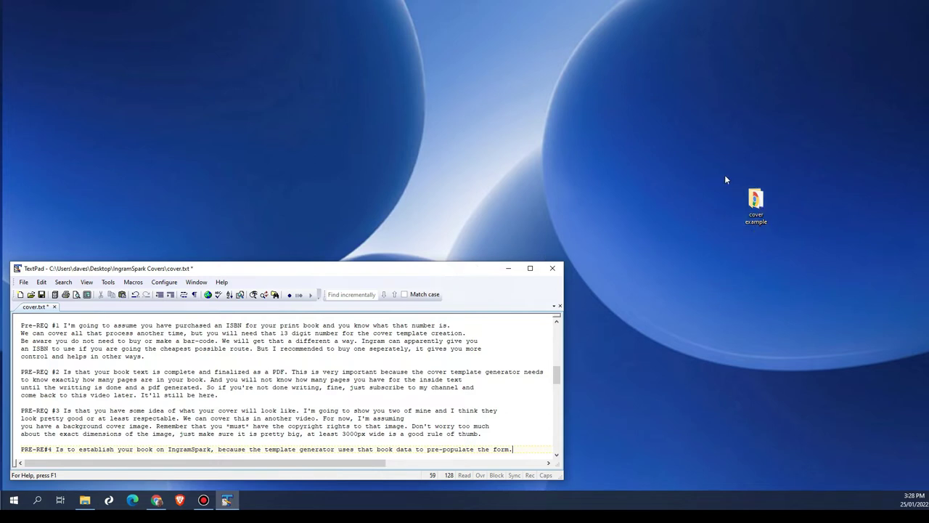
Step: Open first-lensman-5x8-9780646852232.pdf from the cover example folder, check its page count at the last thumbnail, and close it
{"action": "double_click", "coordinate": [753, 207]}
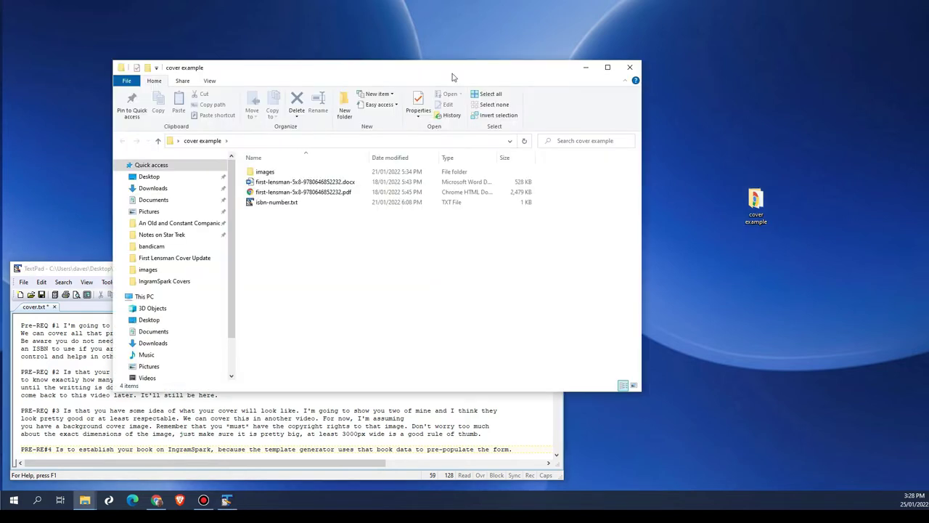
{"action": "left_click_drag", "start_coordinate": [452, 70], "coordinate": [702, 74]}
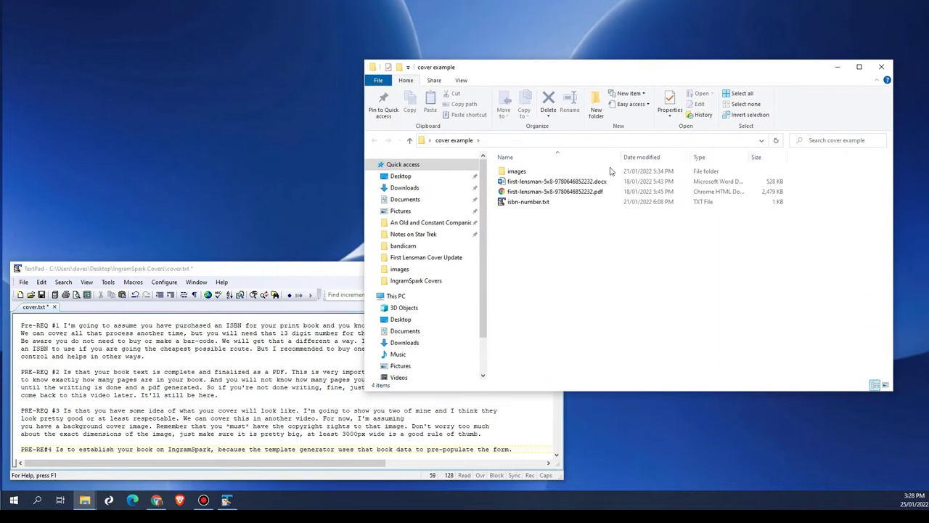
{"action": "double_click", "coordinate": [566, 193]}
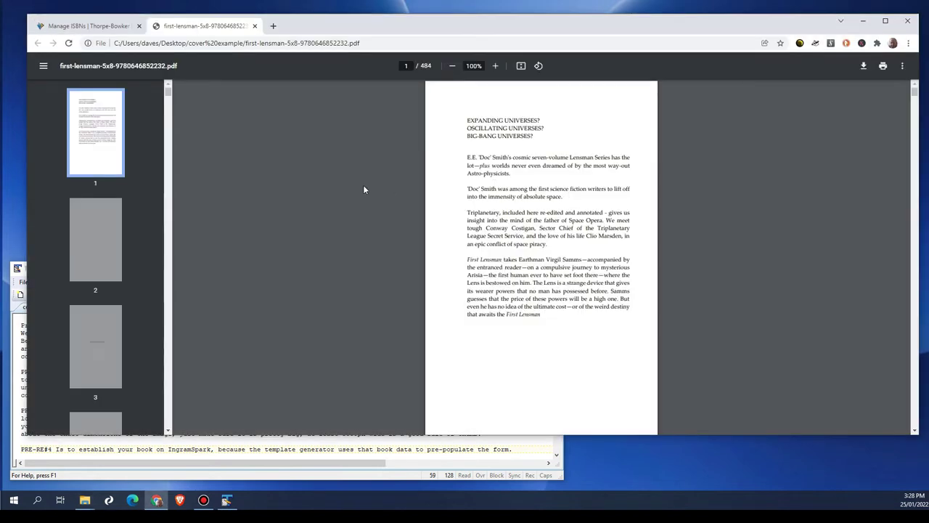
{"action": "left_click_drag", "start_coordinate": [169, 96], "coordinate": [210, 431]}
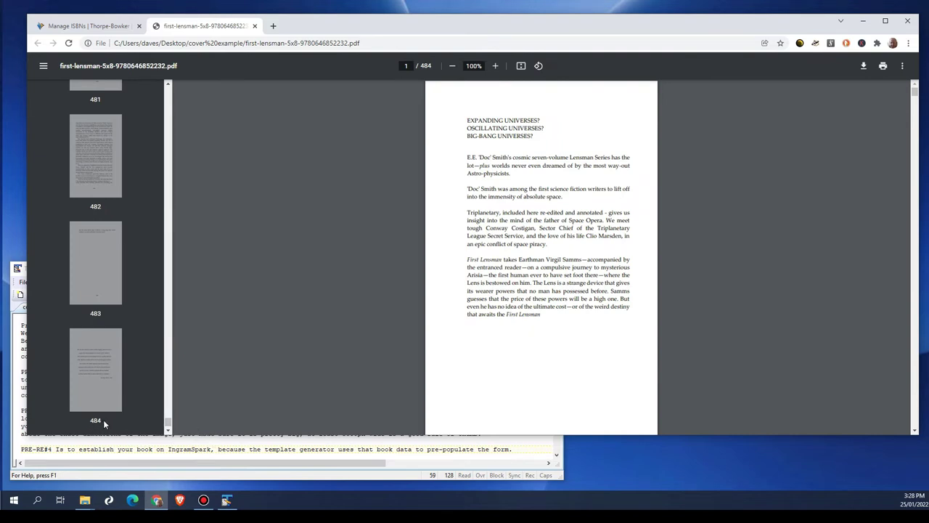
{"action": "left_click", "coordinate": [906, 22]}
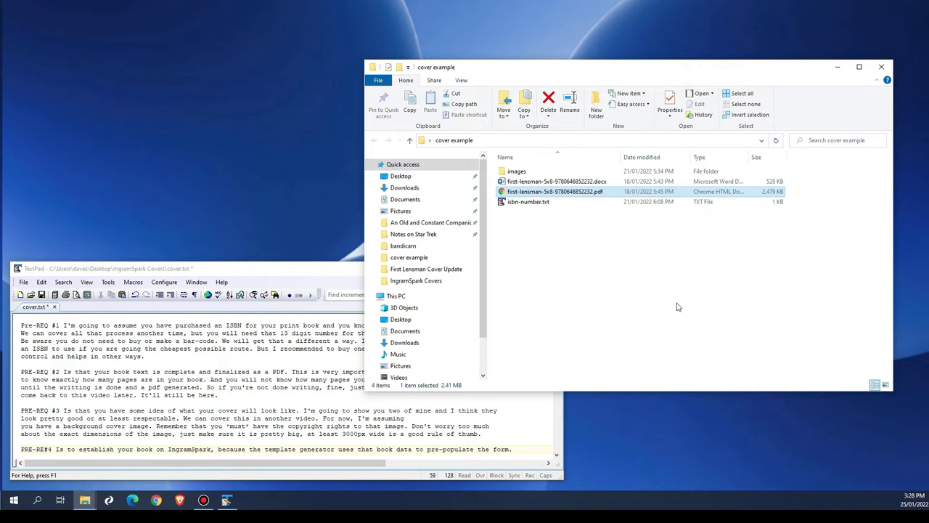
Step: View the background image heic2007a.png from the images subfolder of cover example and close the viewer
{"action": "left_click", "coordinate": [315, 271]}
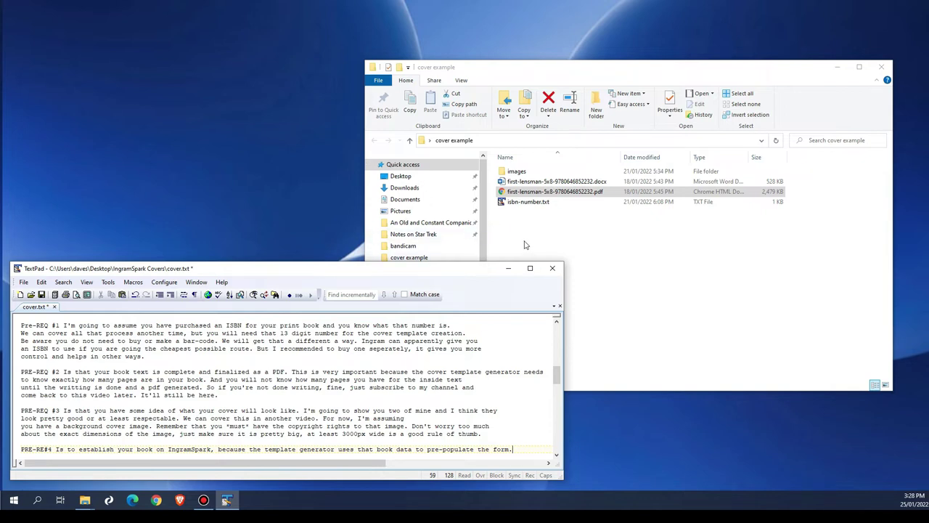
{"action": "double_click", "coordinate": [501, 174]}
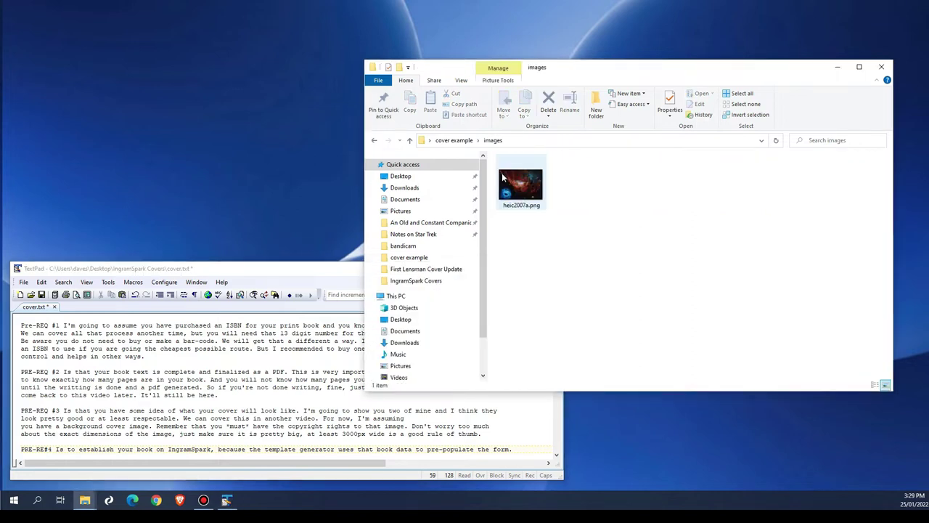
{"action": "double_click", "coordinate": [521, 191]}
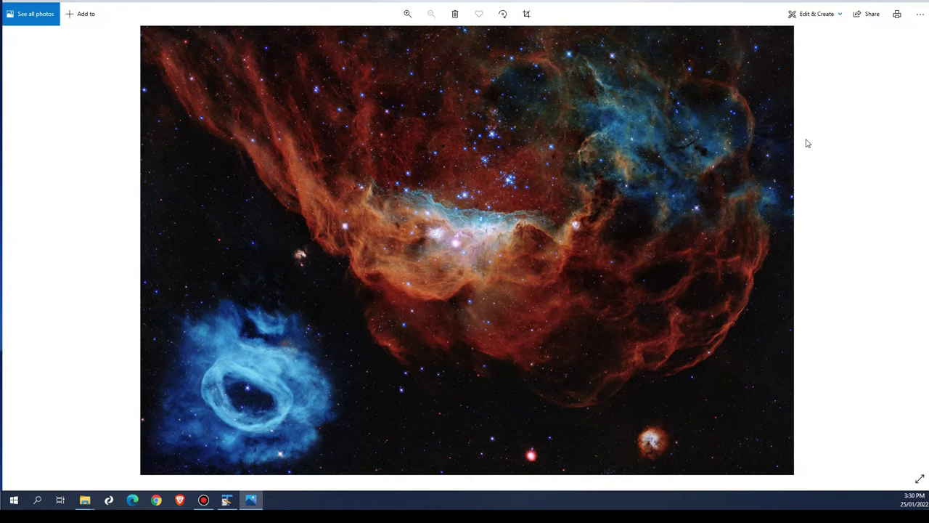
{"action": "left_click", "coordinate": [882, 2]}
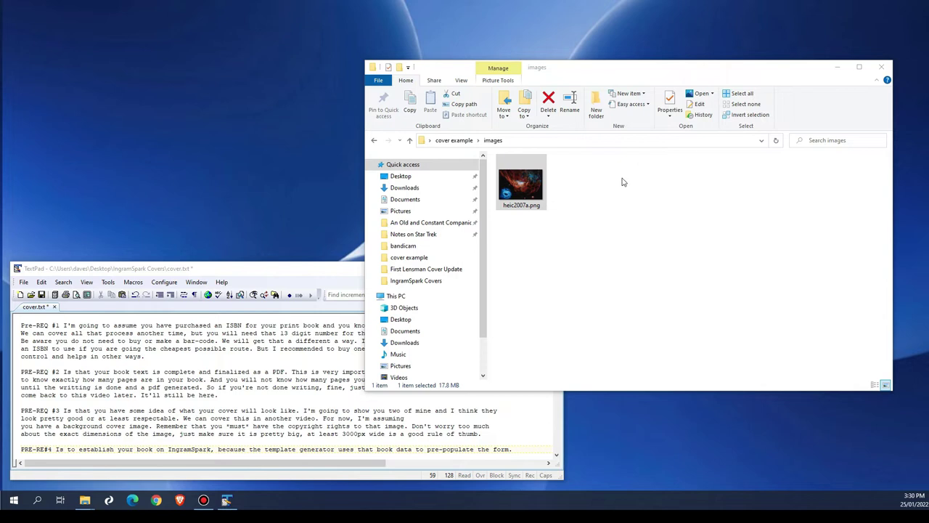
Step: Check the pixel dimensions of heic2007a.png in its file properties and close the properties
{"action": "right_click", "coordinate": [518, 190]}
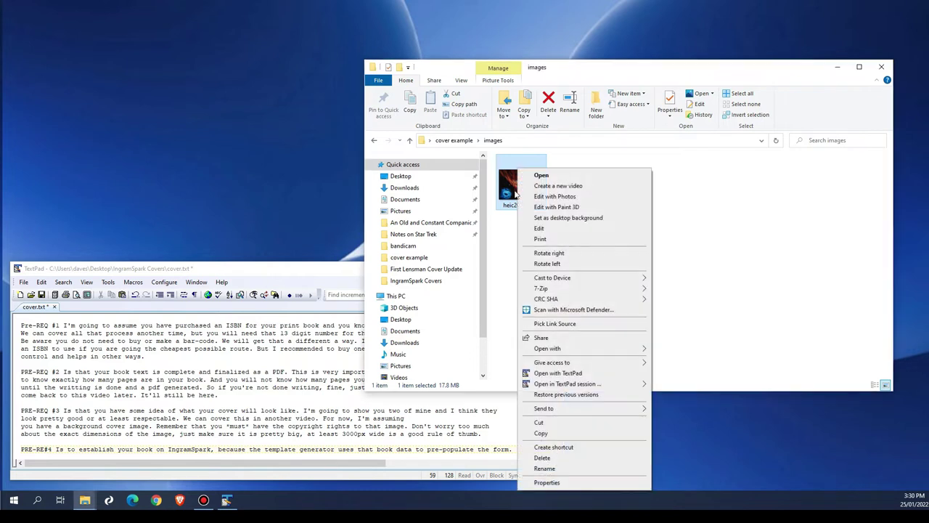
{"action": "left_click", "coordinate": [582, 482]}
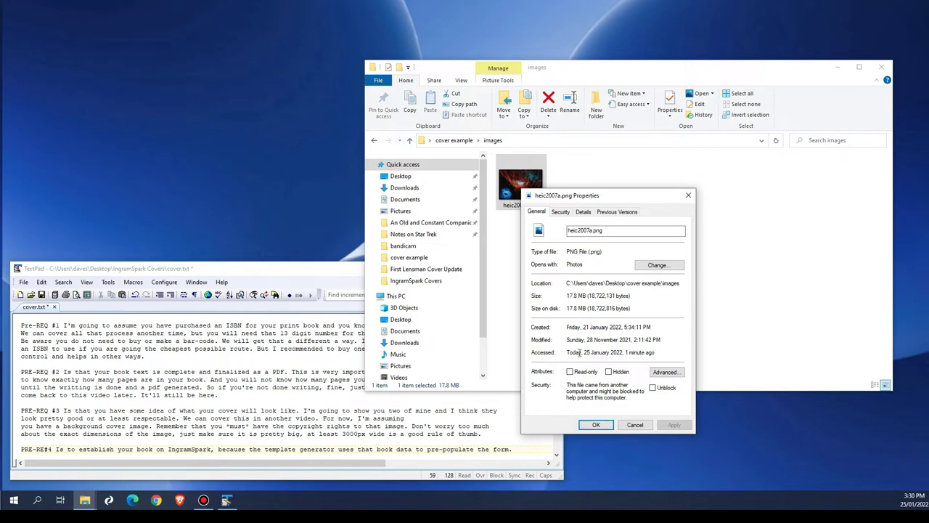
{"action": "left_click", "coordinate": [583, 212]}
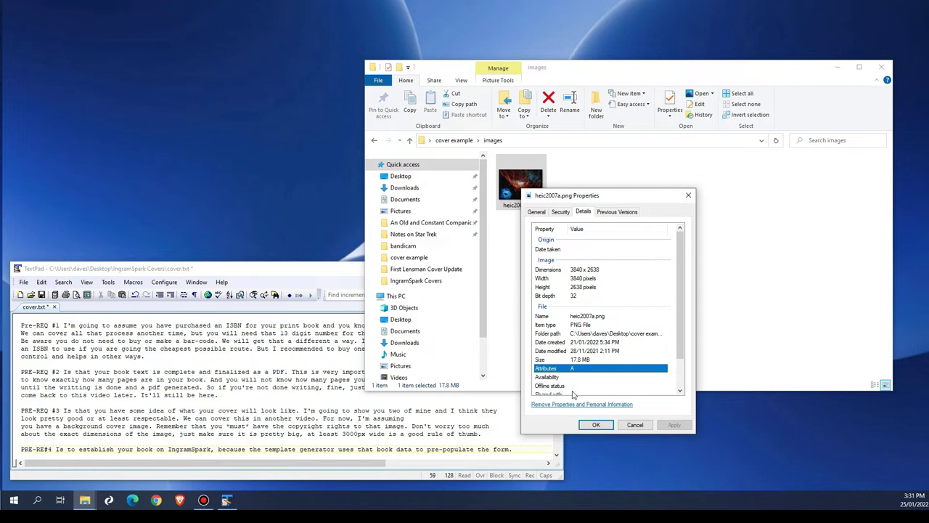
{"action": "left_click", "coordinate": [595, 427]}
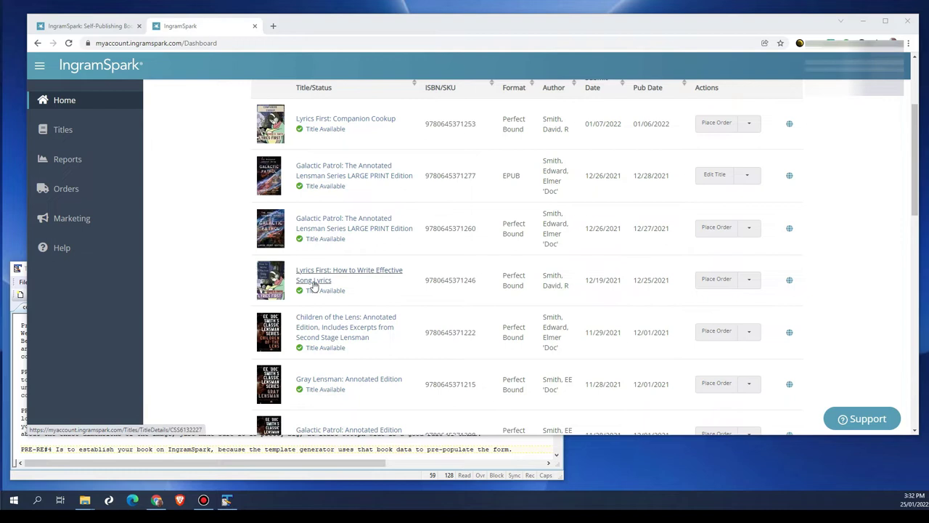
{"action": "left_click", "coordinate": [55, 252]}
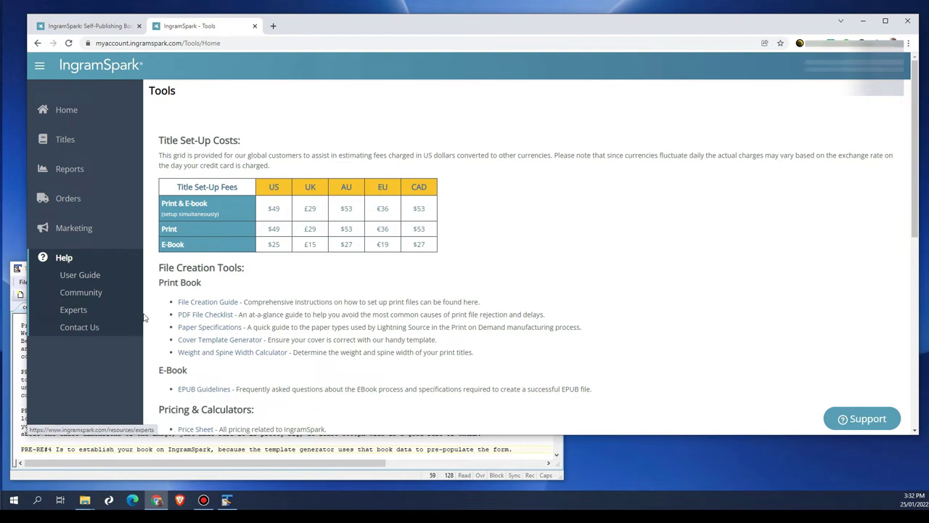
{"action": "left_click", "coordinate": [207, 340]}
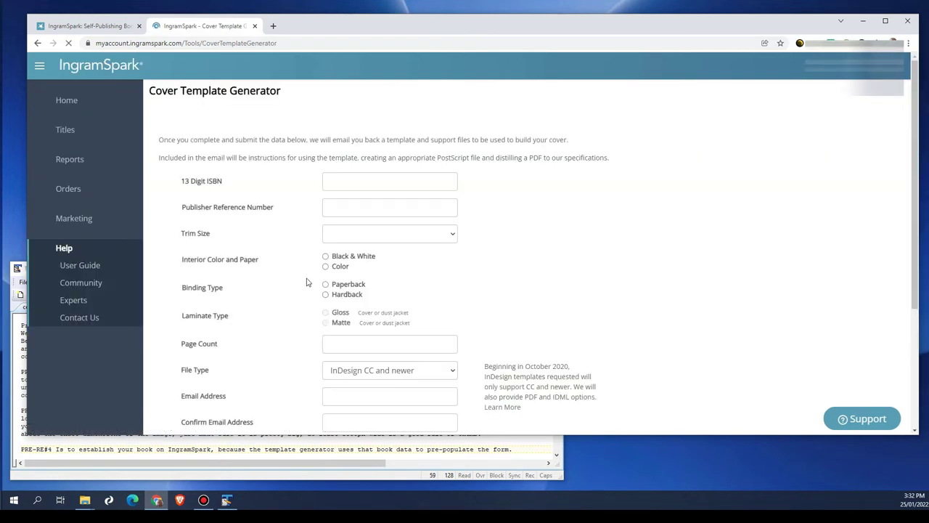
{"action": "left_click", "coordinate": [347, 184]}
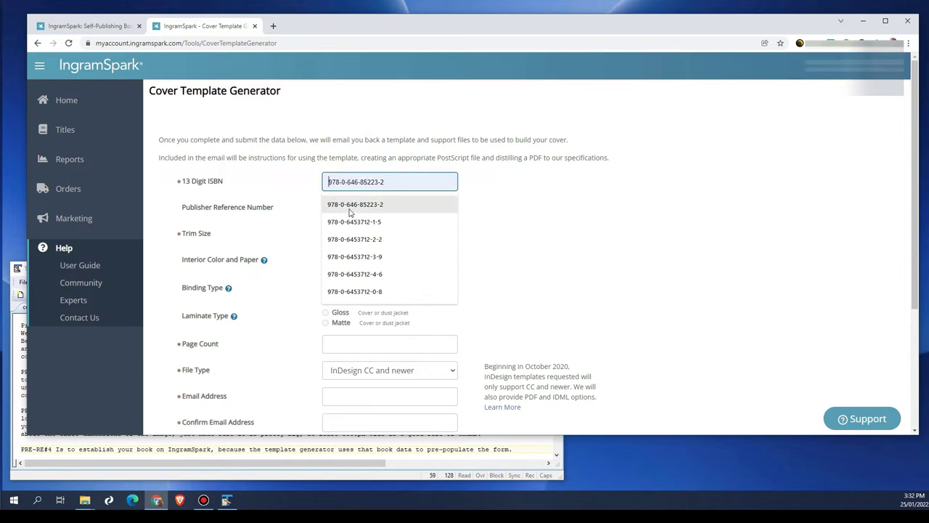
{"action": "left_click", "coordinate": [350, 211]}
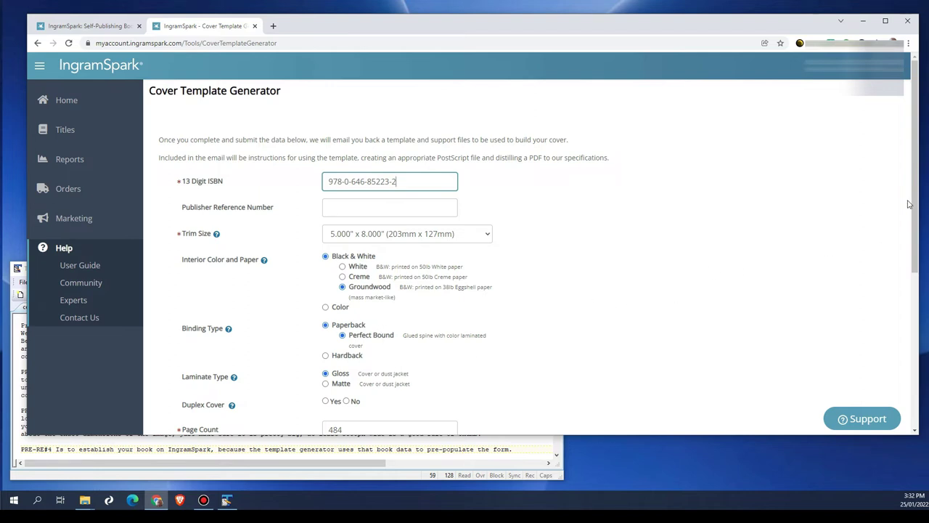
Step: Review the pre-filled book details, set the template's file type to PDF, and fill in the e-mail address and its confirmation
{"action": "left_click_drag", "start_coordinate": [915, 198], "coordinate": [915, 255]}
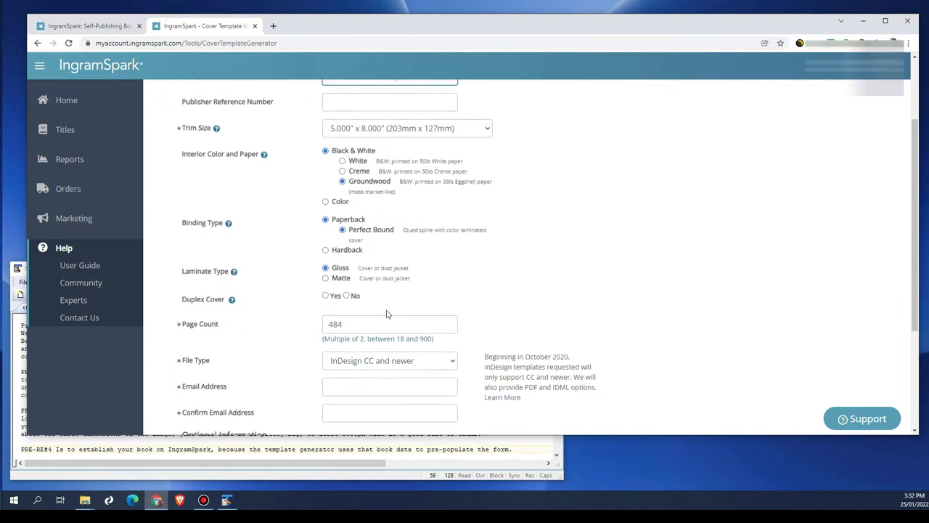
{"action": "left_click_drag", "start_coordinate": [914, 236], "coordinate": [915, 193]}
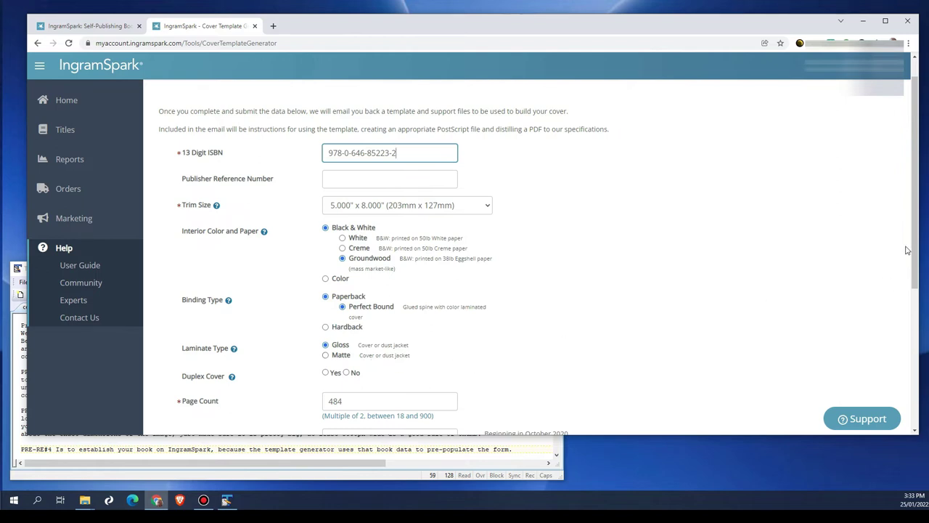
{"action": "left_click_drag", "start_coordinate": [913, 245], "coordinate": [904, 293]}
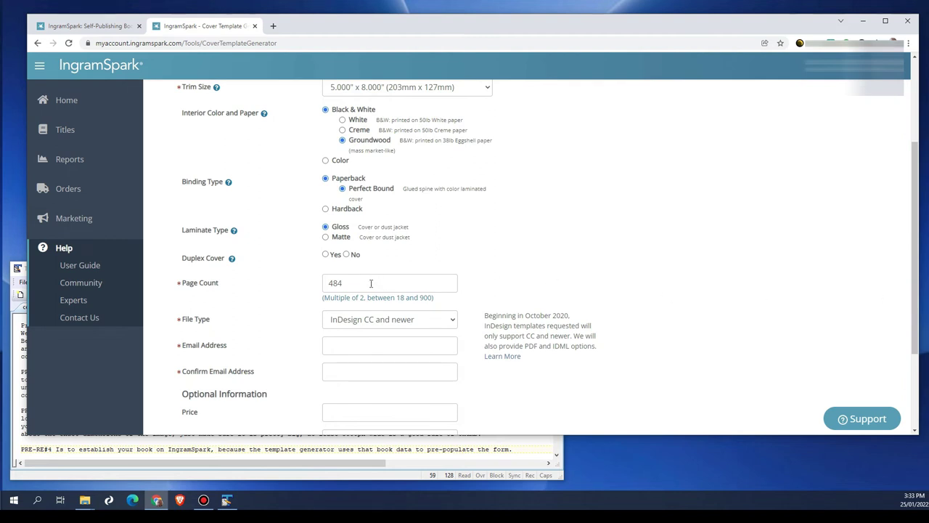
{"action": "left_click", "coordinate": [450, 322]}
{"action": "left_click", "coordinate": [438, 356]}
{"action": "left_click", "coordinate": [439, 345]}
{"action": "left_click", "coordinate": [428, 367]}
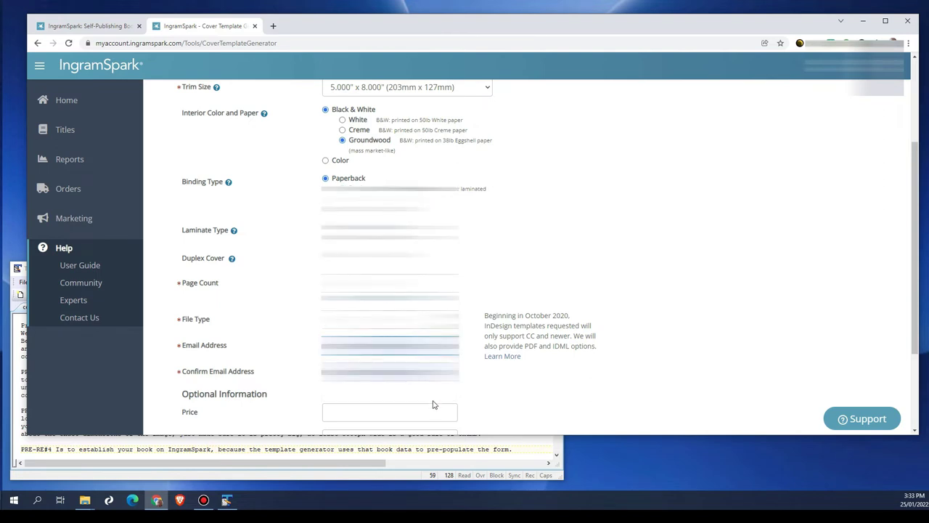
Step: Recheck the complete cover template form, including the optional price fields, and submit the template request
{"action": "left_click_drag", "start_coordinate": [912, 252], "coordinate": [907, 330]}
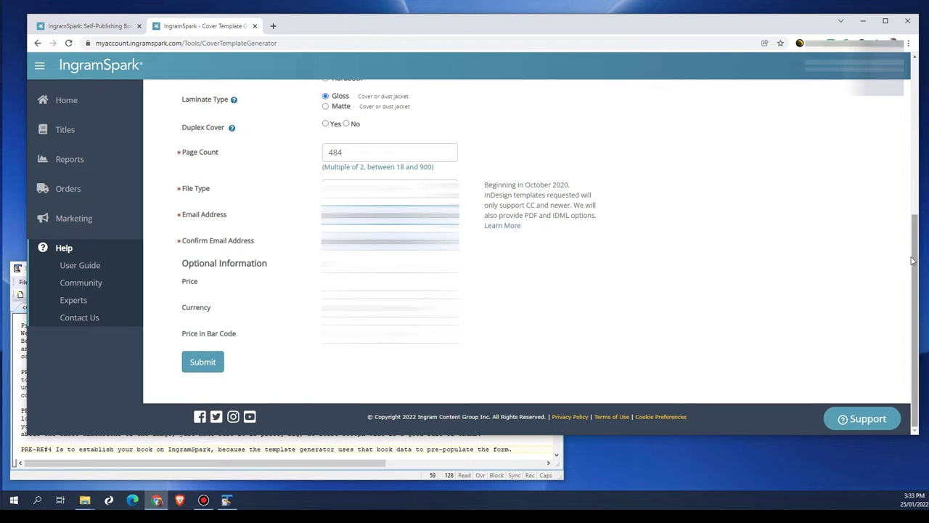
{"action": "left_click", "coordinate": [911, 166]}
{"action": "left_click", "coordinate": [913, 131]}
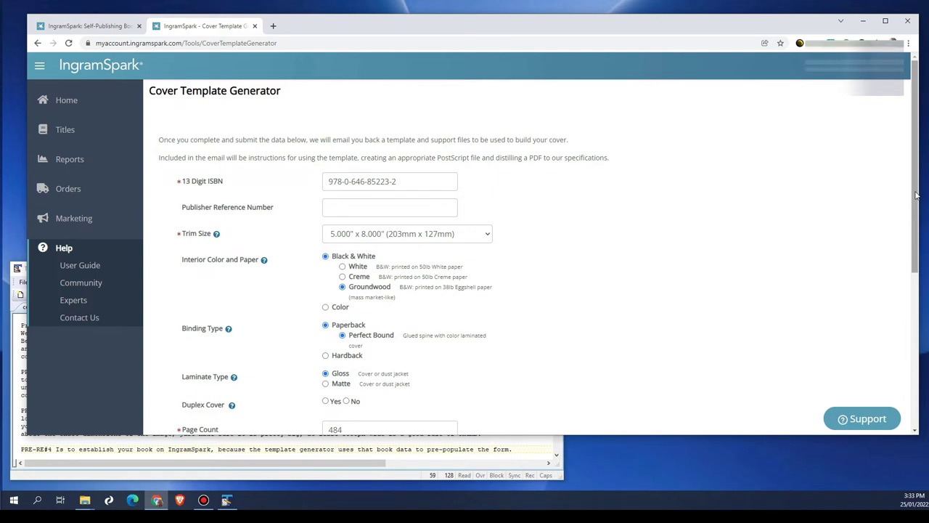
{"action": "left_click_drag", "start_coordinate": [916, 195], "coordinate": [916, 294]}
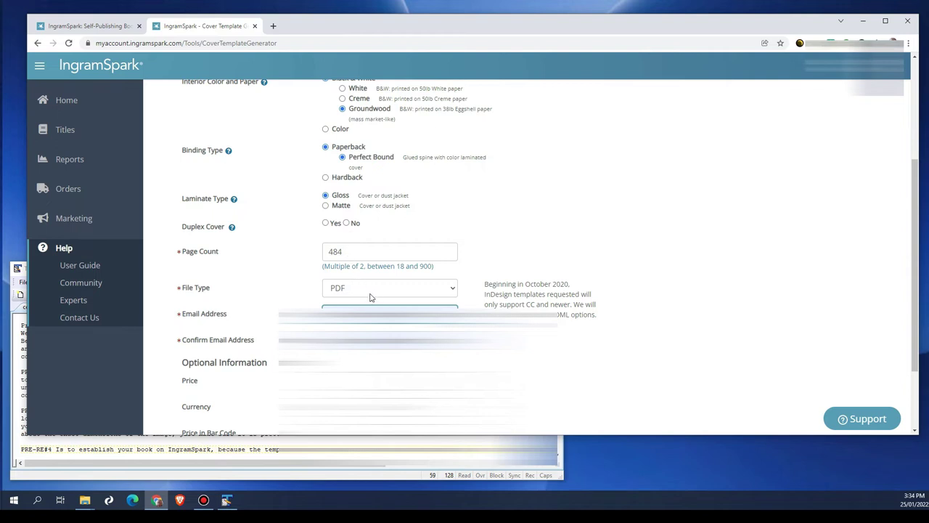
{"action": "left_click_drag", "start_coordinate": [915, 293], "coordinate": [907, 361]}
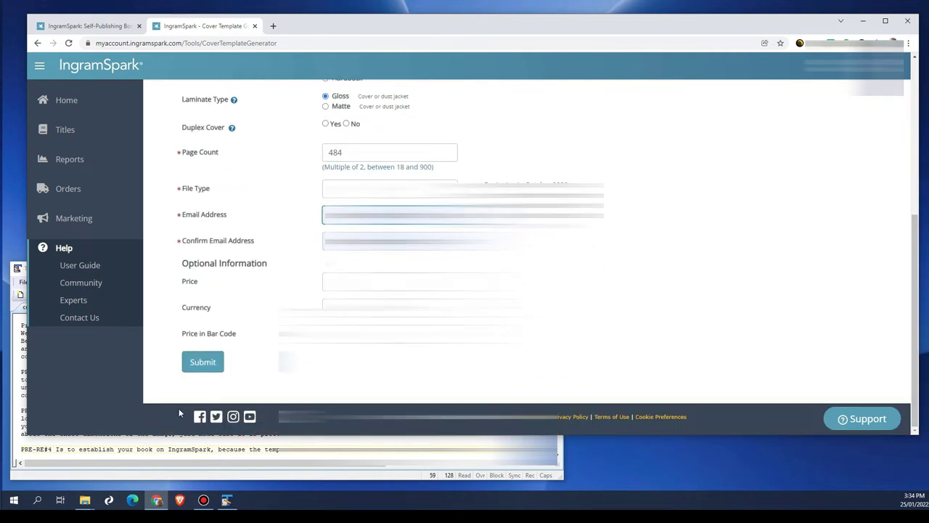
{"action": "left_click", "coordinate": [201, 365]}
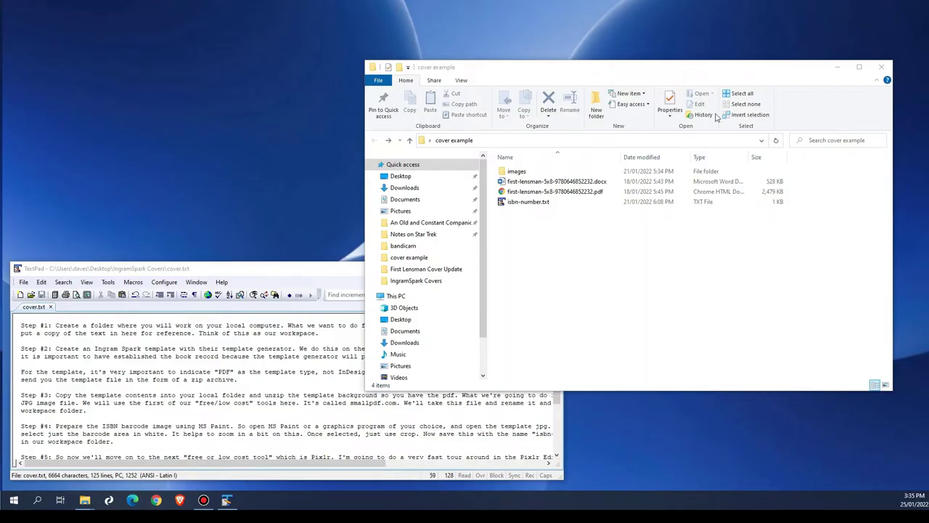
Step: Reopen the cover example workspace folder from the desktop and look at the background image in its images subfolder
{"action": "left_click", "coordinate": [590, 70]}
{"action": "left_click_drag", "start_coordinate": [590, 69], "coordinate": [560, 58]}
{"action": "left_click", "coordinate": [851, 57]}
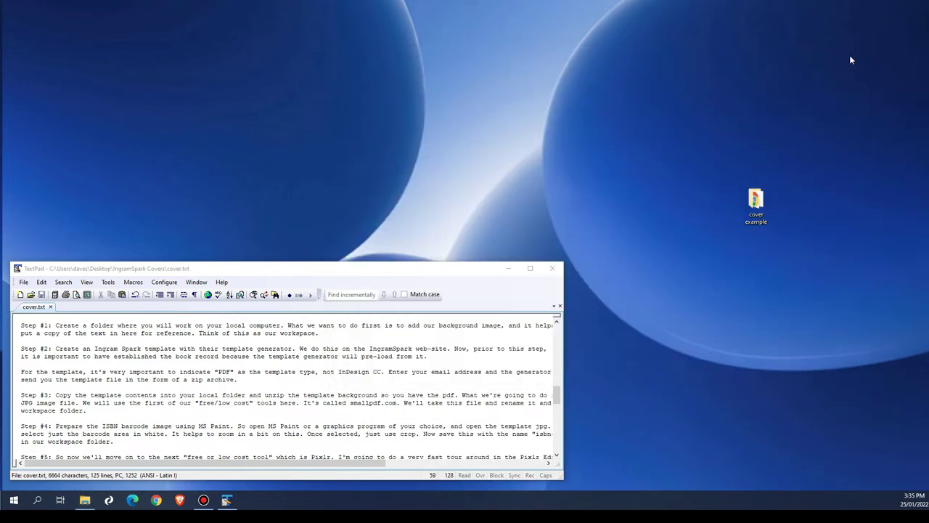
{"action": "double_click", "coordinate": [757, 207]}
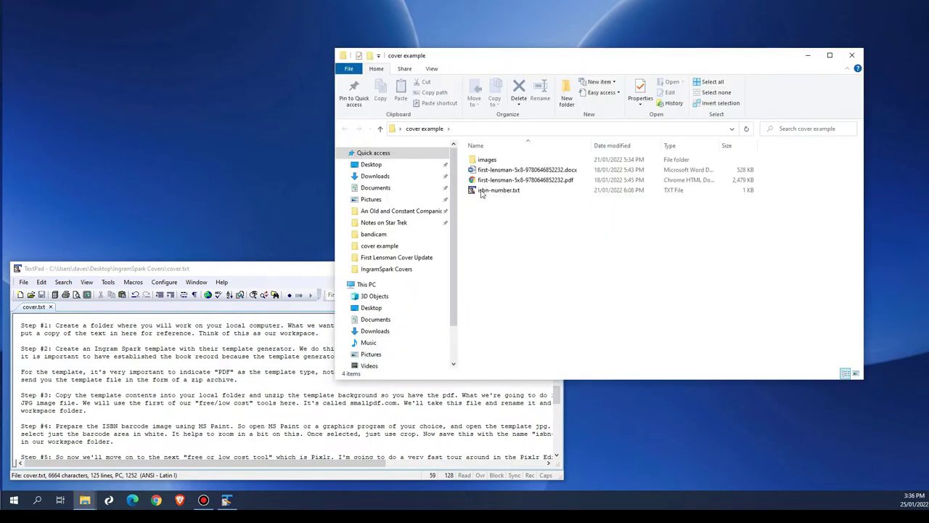
{"action": "left_click", "coordinate": [479, 161]}
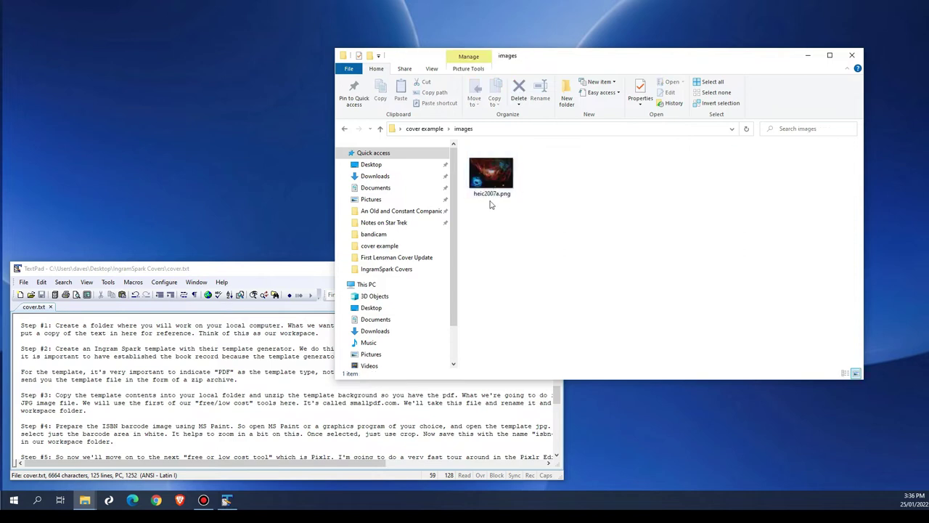
{"action": "left_click", "coordinate": [345, 129]}
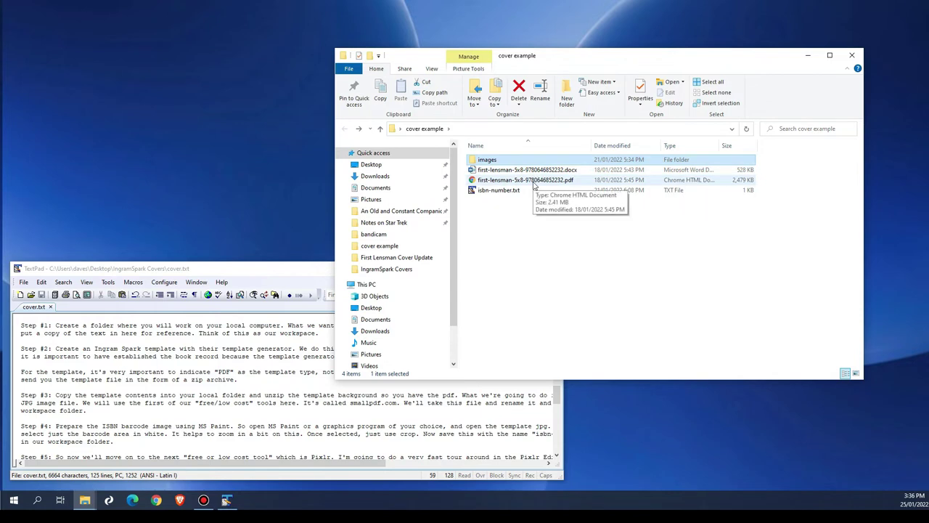
Step: Open first-lensman-5x8-9780646852232.pdf from the workspace folder and go to its last page to check the page count
{"action": "left_click", "coordinate": [534, 181]}
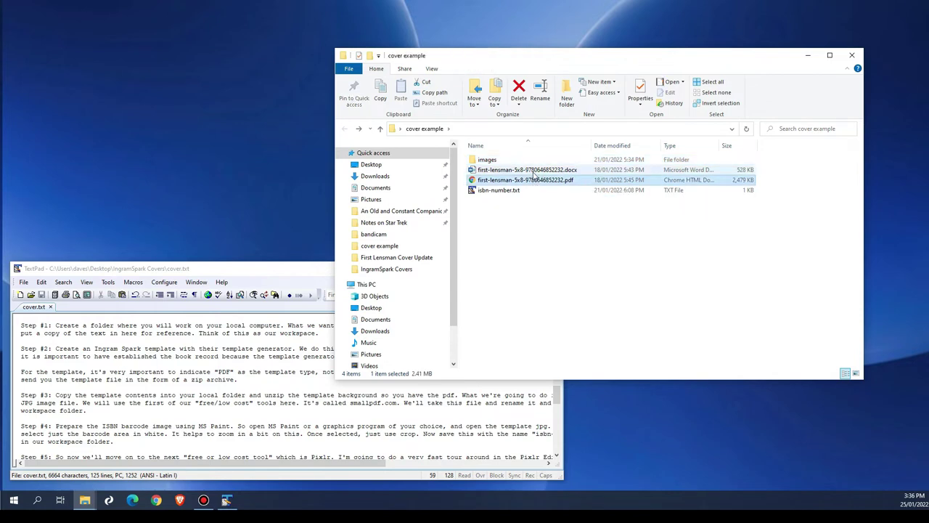
{"action": "left_click", "coordinate": [536, 172]}
{"action": "double_click", "coordinate": [537, 180]}
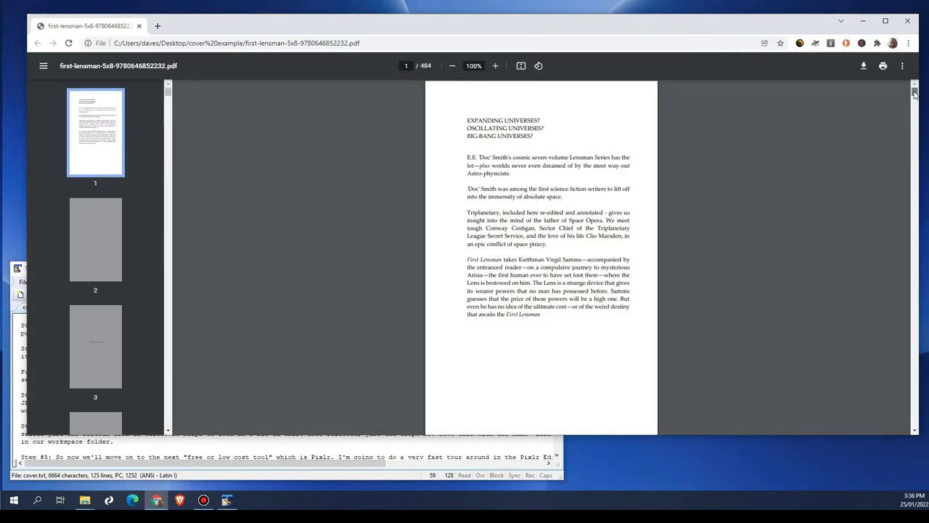
{"action": "left_click_drag", "start_coordinate": [913, 87], "coordinate": [916, 446]}
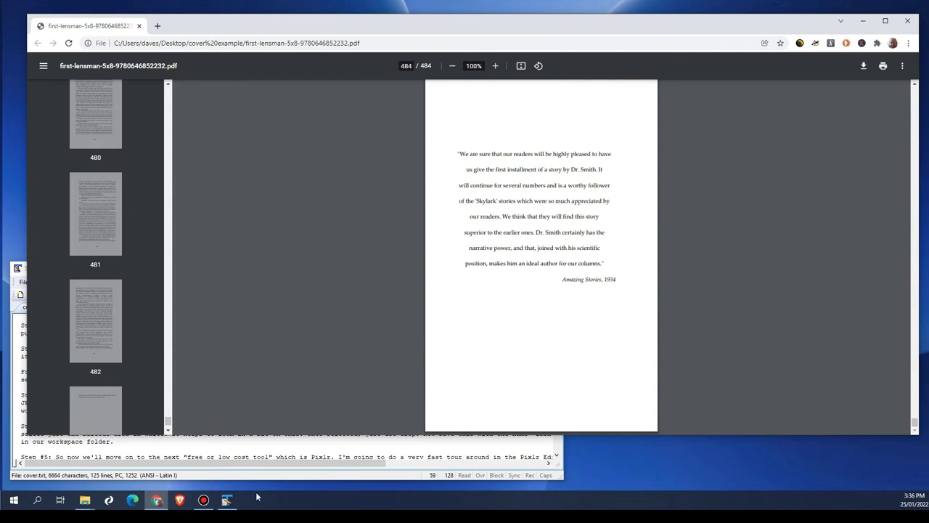
Step: Close the book PDF and check the ISBN stored in isbn-number.txt in the cover example folder
{"action": "left_click", "coordinate": [168, 431]}
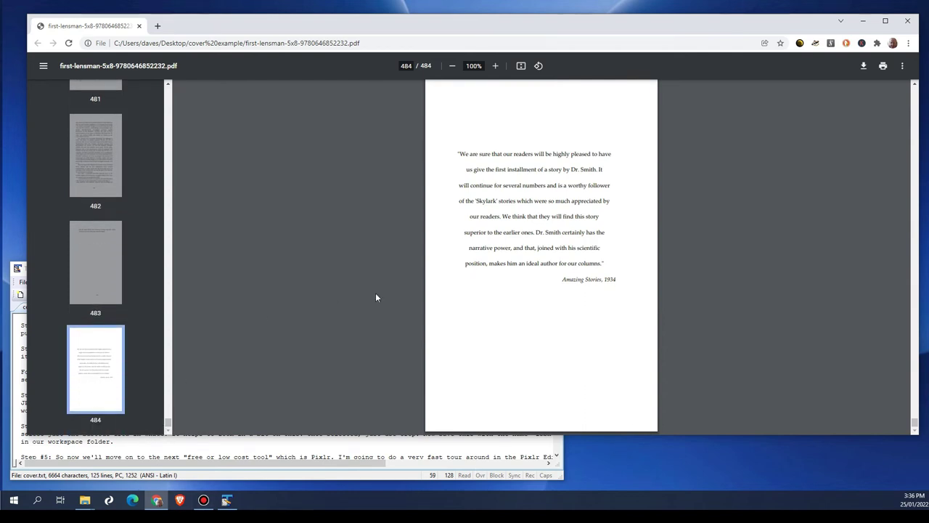
{"action": "left_click", "coordinate": [909, 24]}
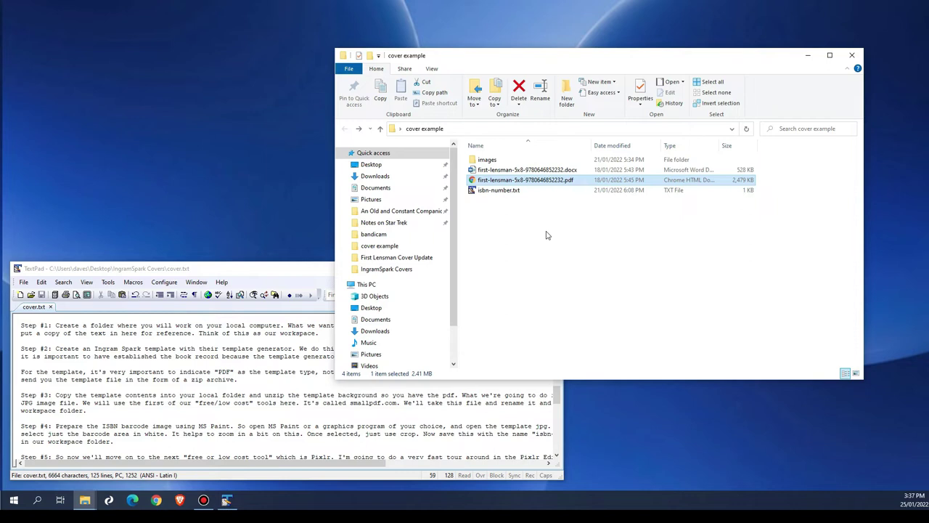
{"action": "left_click", "coordinate": [486, 193]}
{"action": "left_click_drag", "start_coordinate": [486, 196], "coordinate": [226, 499]}
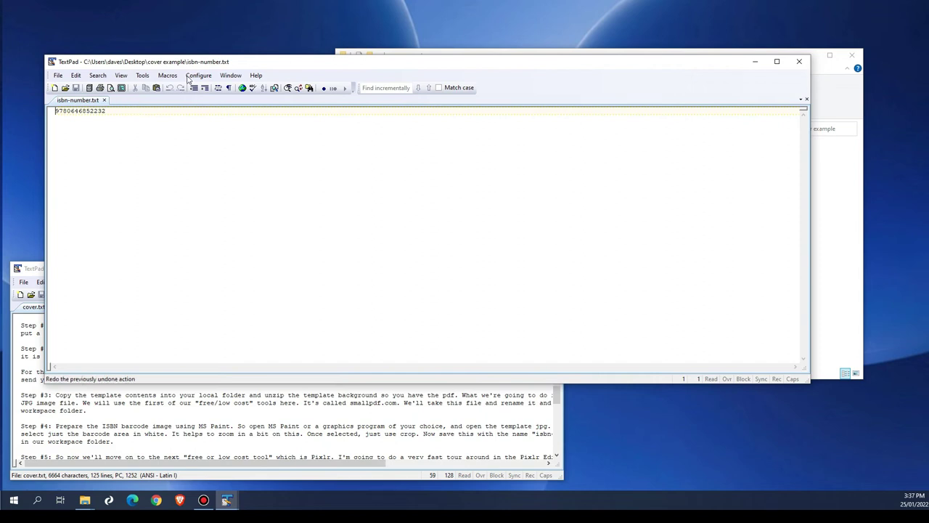
{"action": "left_click", "coordinate": [799, 61]}
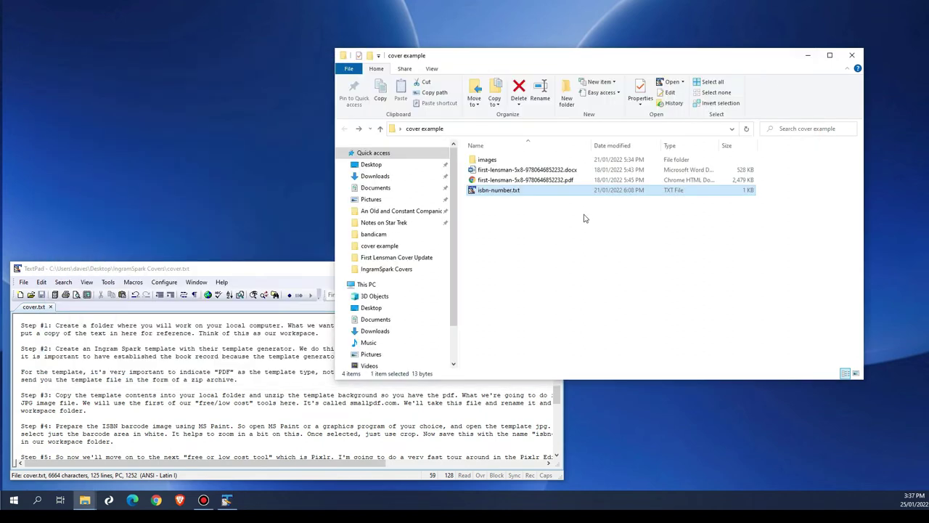
{"action": "left_click", "coordinate": [512, 250]}
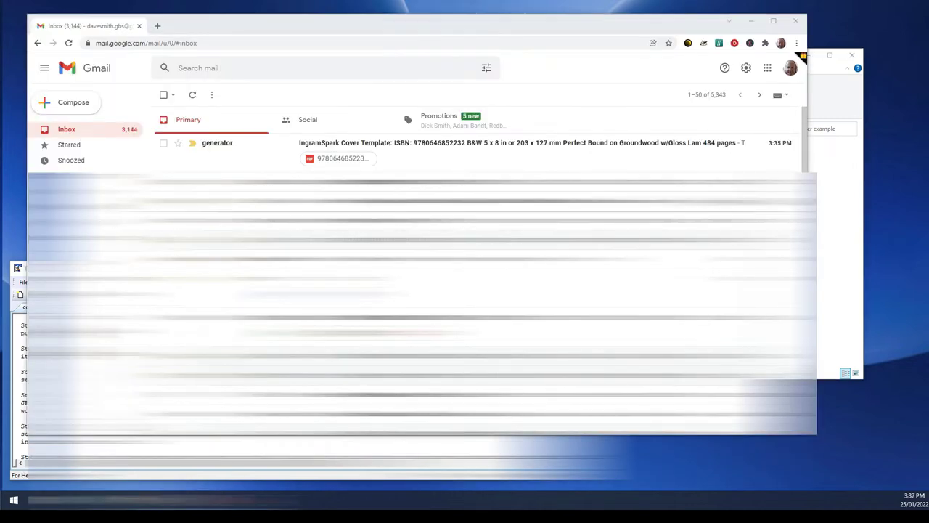
{"action": "left_click", "coordinate": [332, 160]}
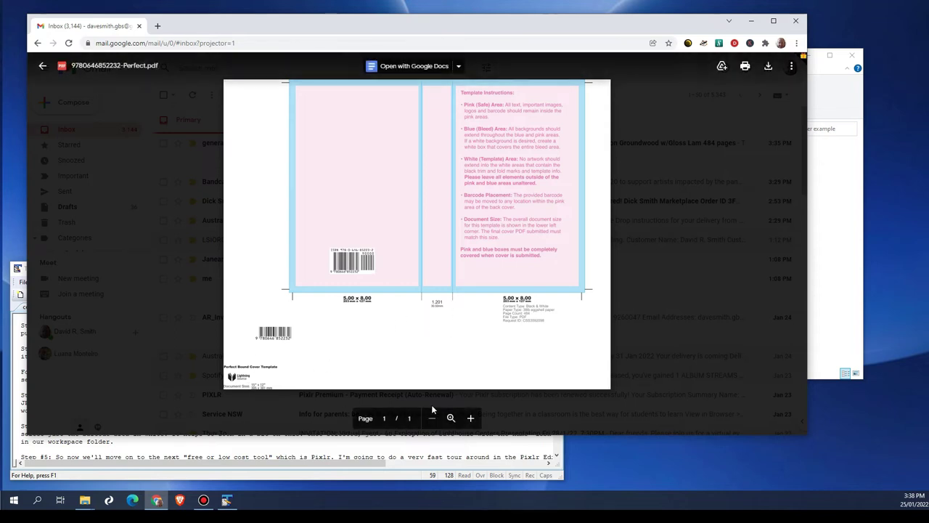
{"action": "left_click", "coordinate": [768, 67]}
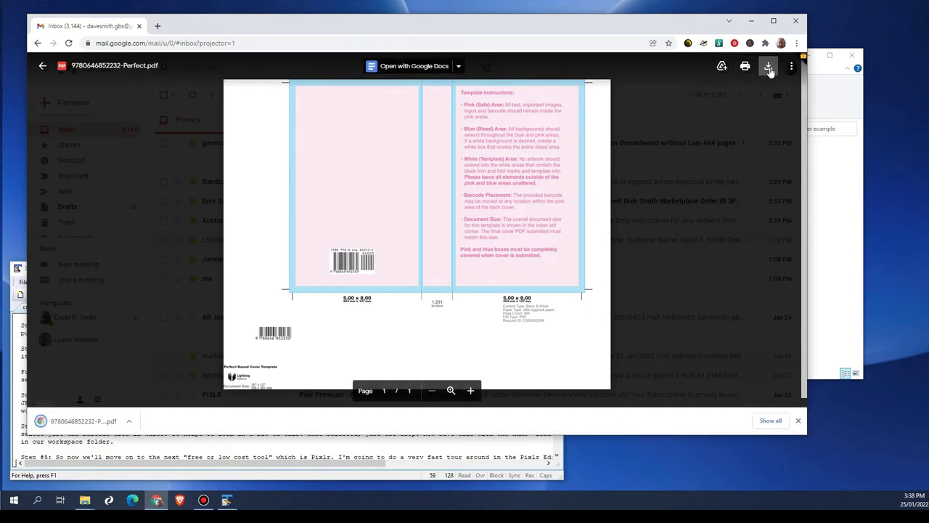
{"action": "left_click", "coordinate": [129, 424]}
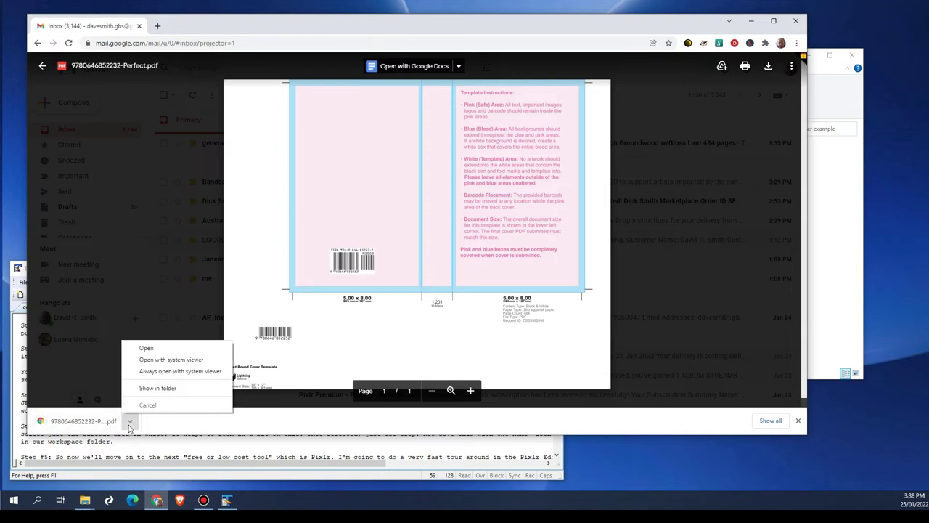
{"action": "left_click", "coordinate": [149, 387]}
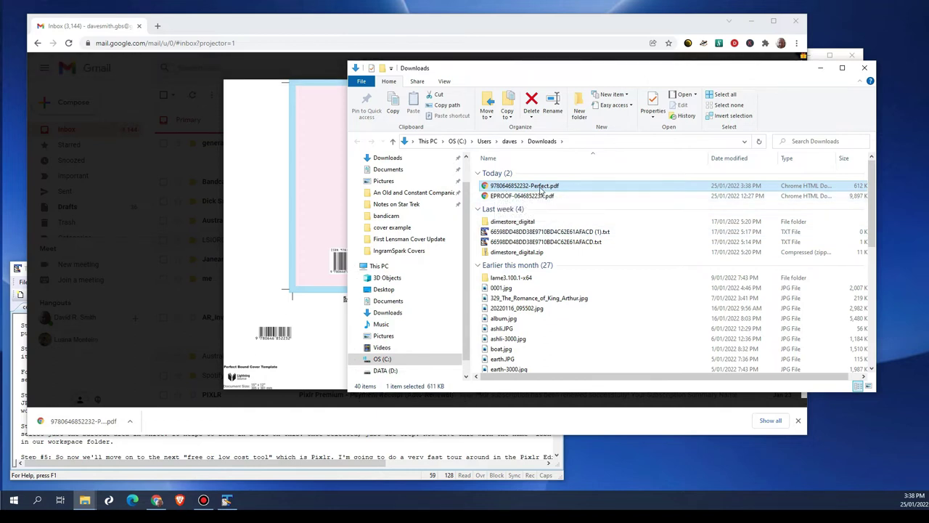
{"action": "right_click", "coordinate": [484, 188]}
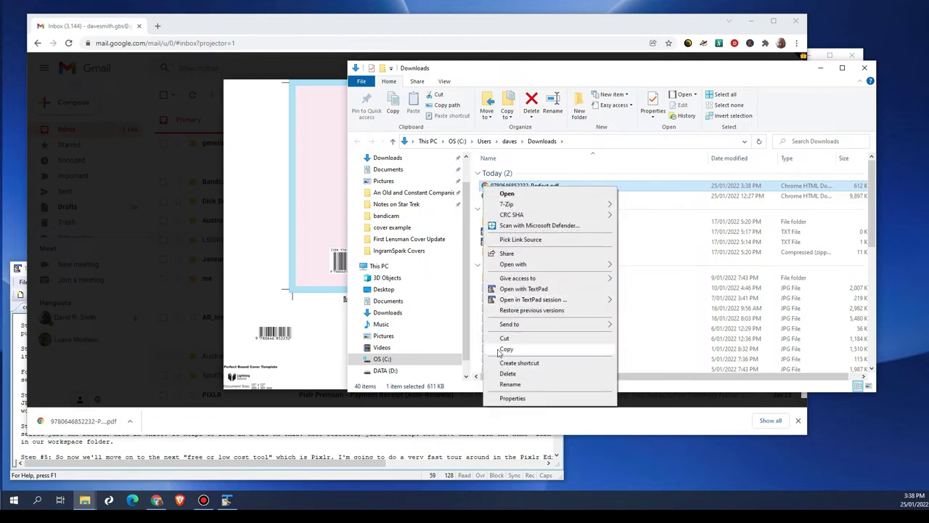
{"action": "left_click", "coordinate": [503, 349]}
{"action": "left_click", "coordinate": [865, 68]}
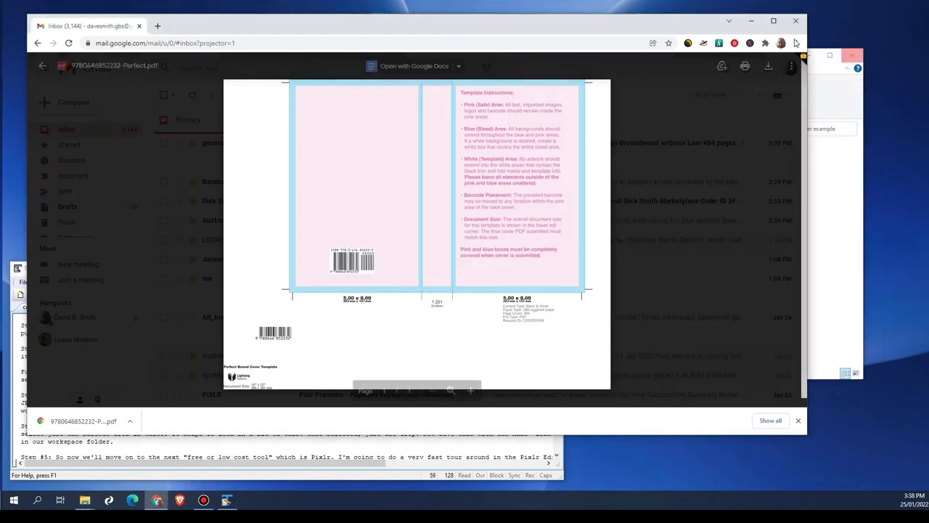
{"action": "left_click", "coordinate": [751, 25]}
{"action": "left_click", "coordinate": [593, 220]}
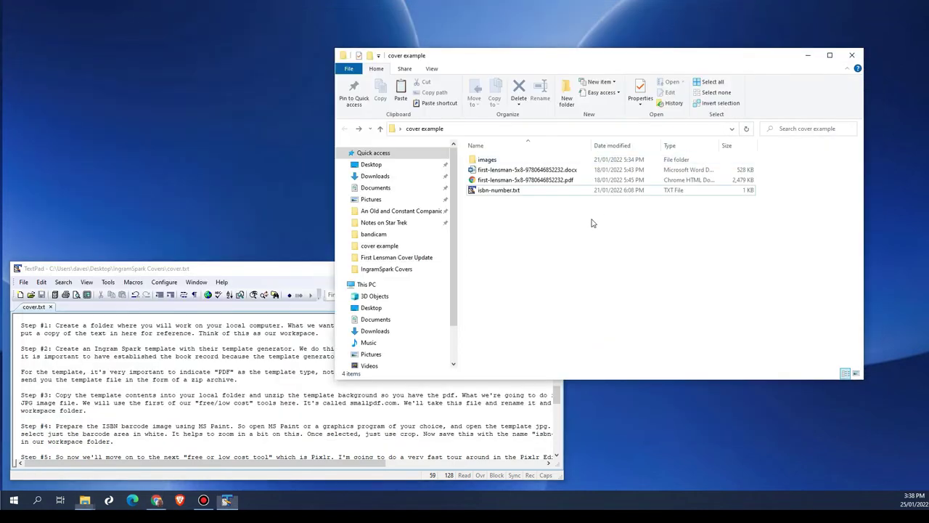
{"action": "right_click", "coordinate": [568, 225]}
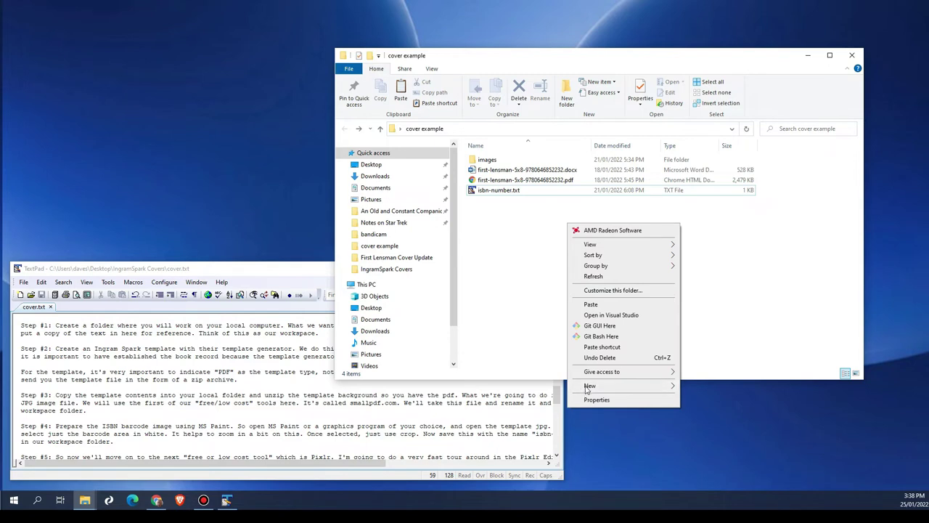
{"action": "left_click", "coordinate": [593, 306]}
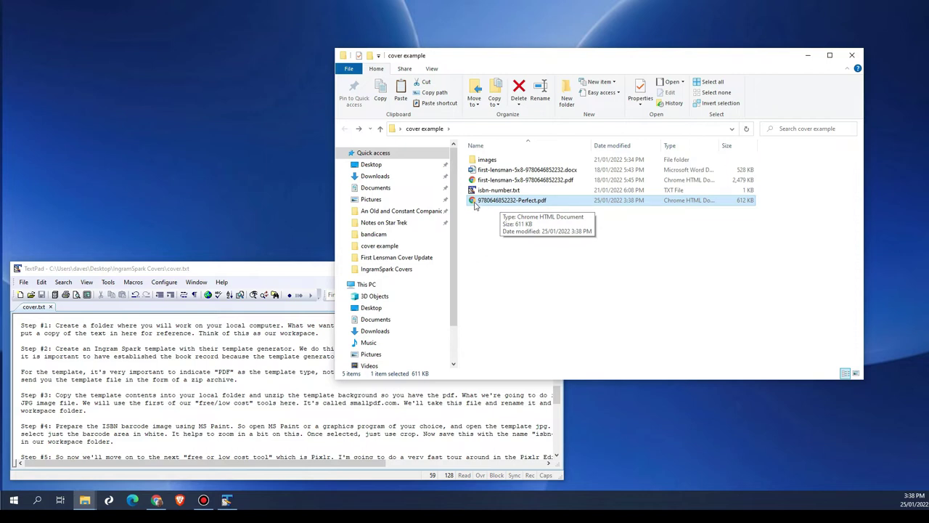
{"action": "key", "text": "Delete"}
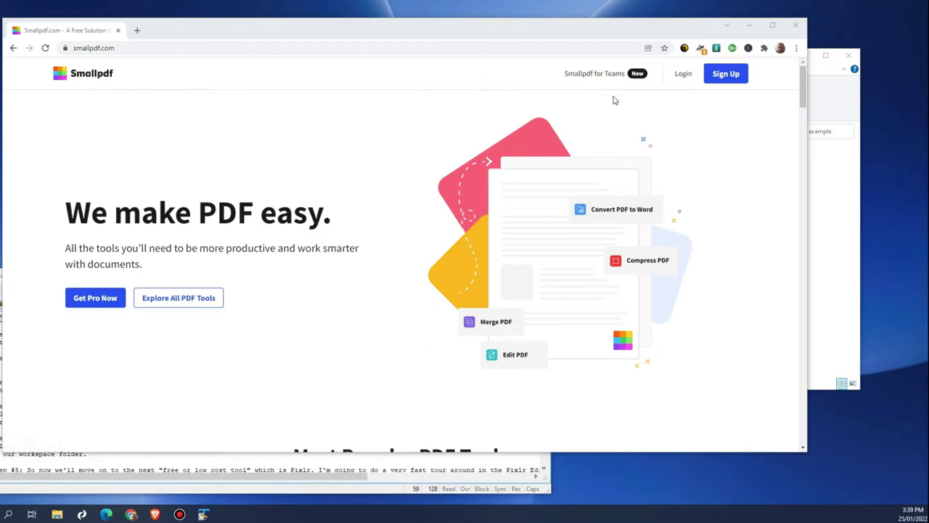
Step: Log in to smallpdf.com and check the template PDF in the cover example folder
{"action": "left_click", "coordinate": [683, 75]}
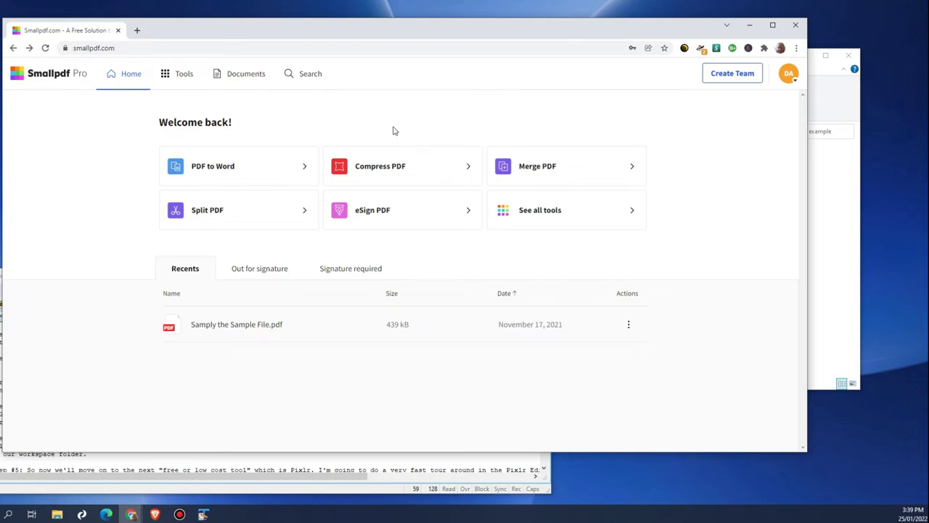
{"action": "left_click", "coordinate": [827, 101]}
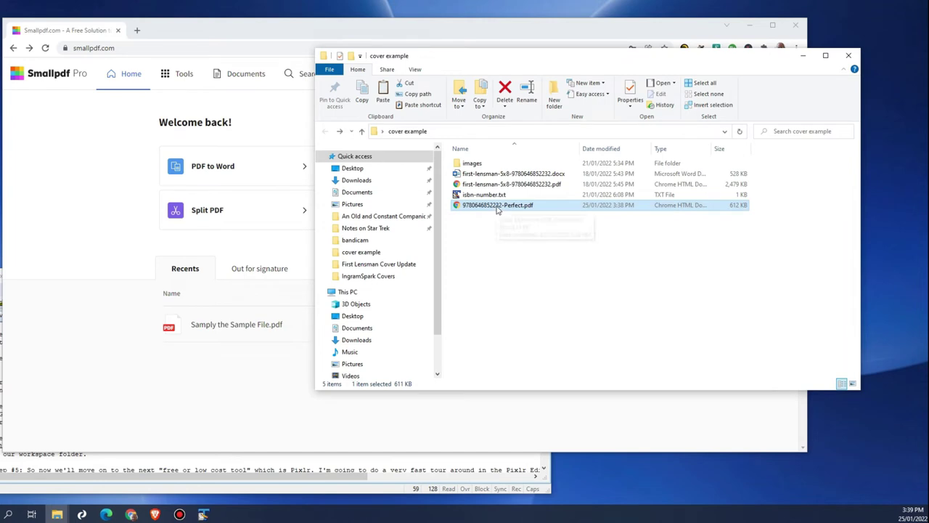
{"action": "left_click", "coordinate": [328, 32]}
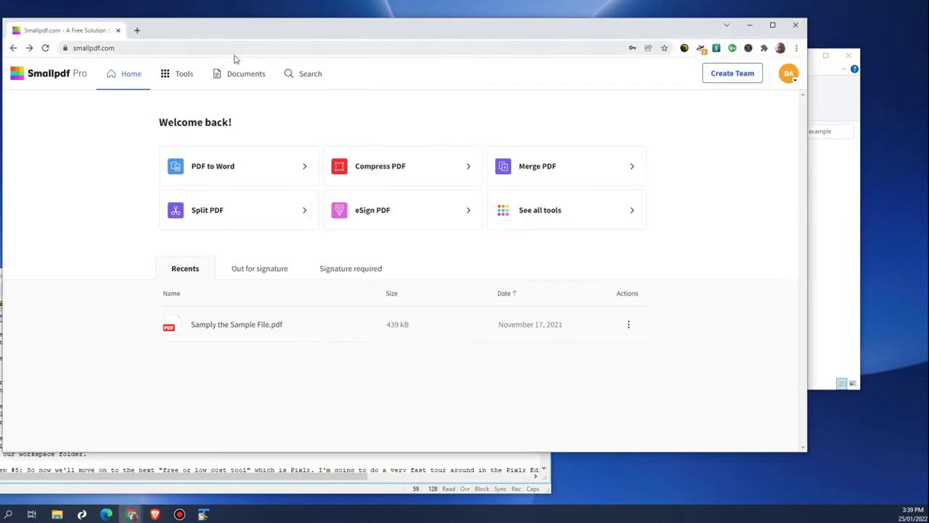
{"action": "left_click", "coordinate": [168, 82]}
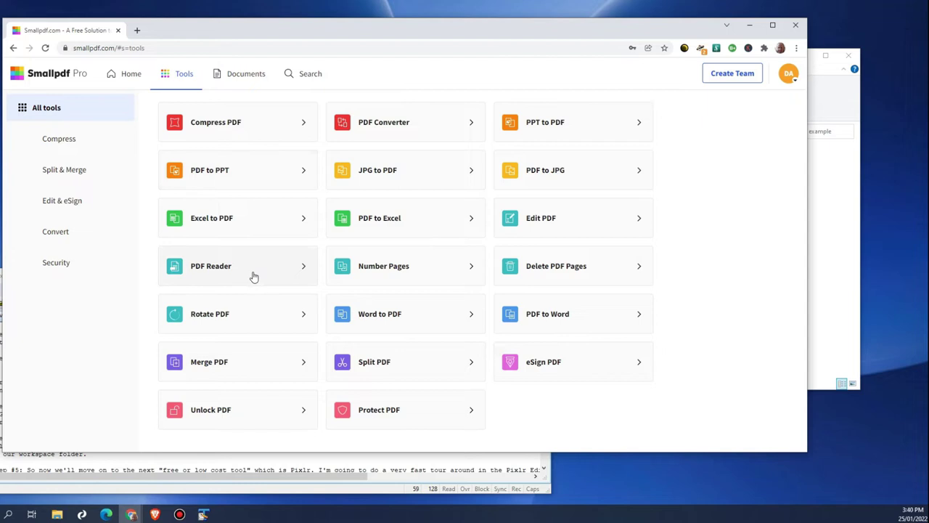
{"action": "left_click", "coordinate": [541, 173]}
{"action": "left_click", "coordinate": [407, 254]}
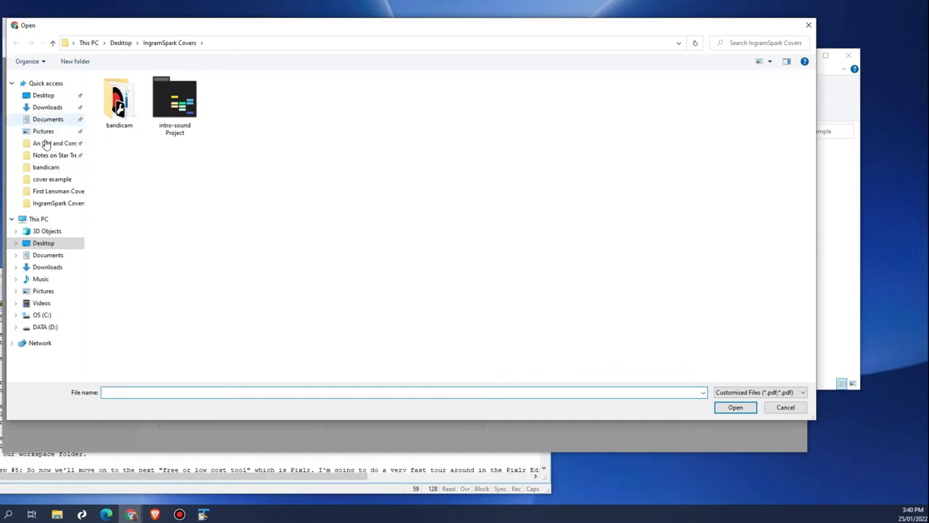
{"action": "left_click", "coordinate": [48, 180]}
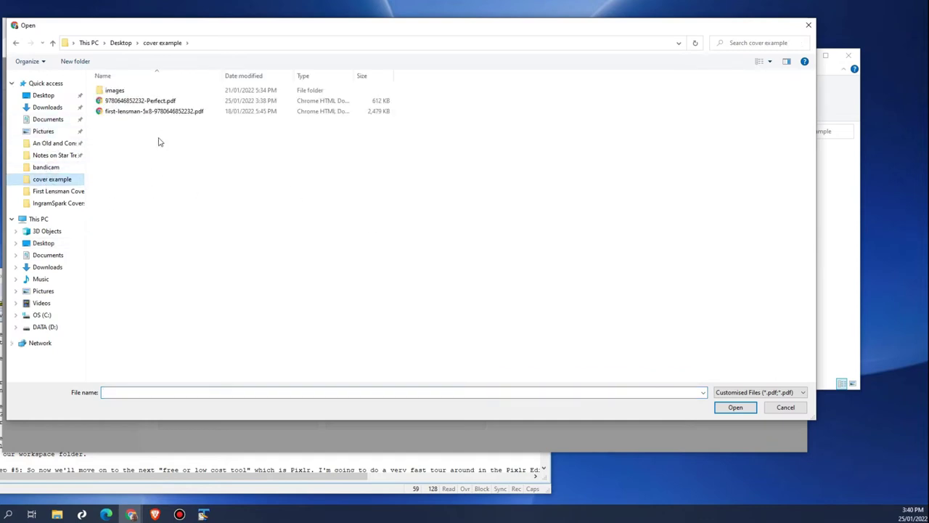
{"action": "left_click", "coordinate": [164, 114]}
{"action": "left_click", "coordinate": [157, 103]}
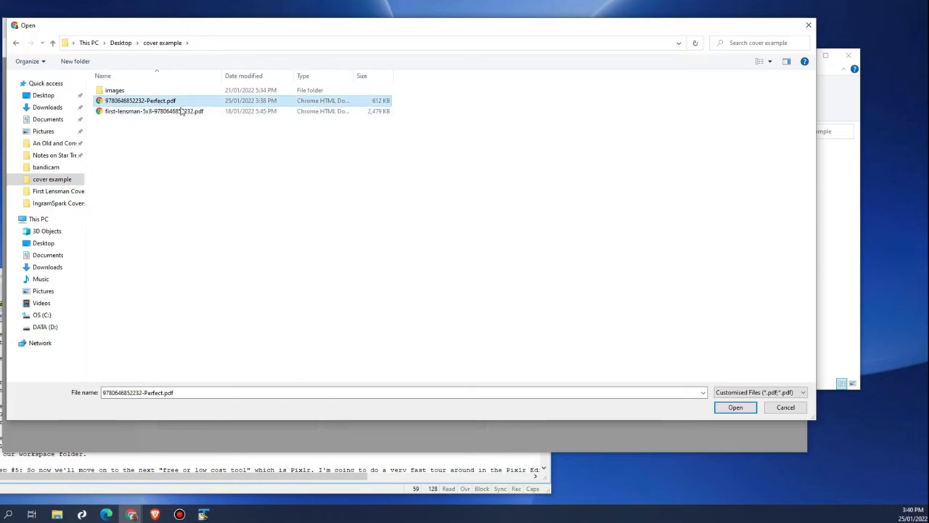
{"action": "left_click", "coordinate": [724, 409]}
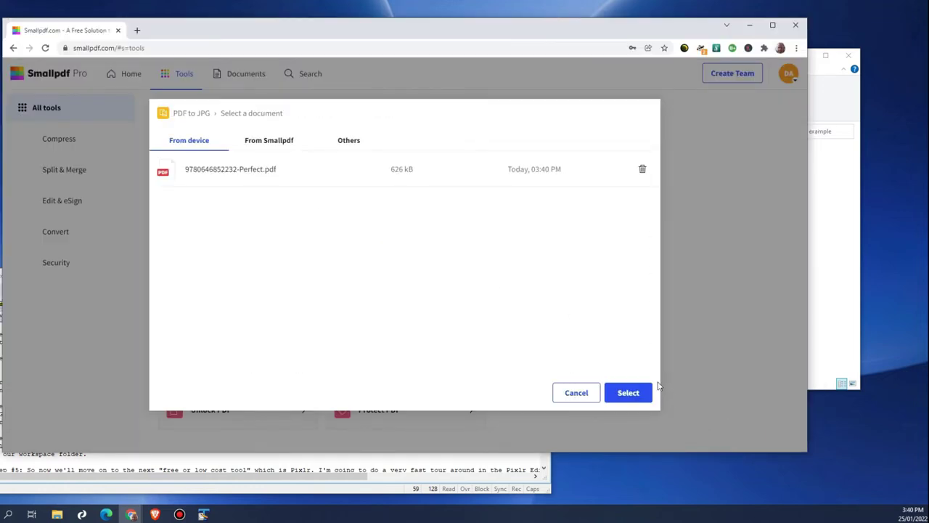
{"action": "left_click", "coordinate": [629, 392]}
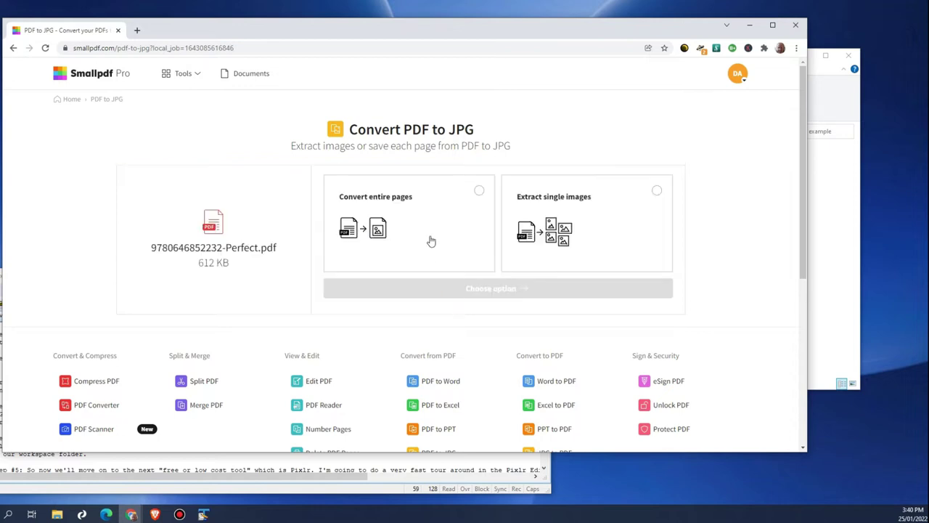
Step: Convert the template PDF to JPG with the Convert entire pages option and download the resulting zip archive
{"action": "left_click", "coordinate": [479, 192]}
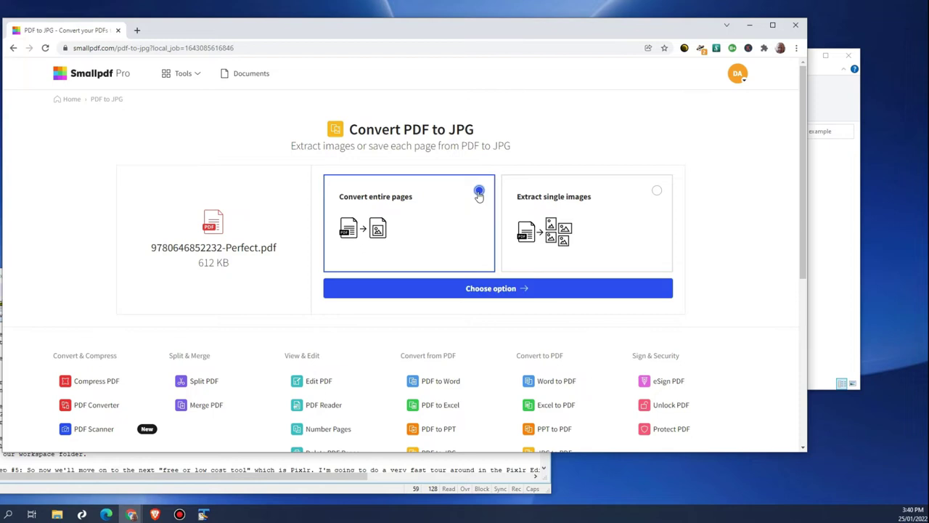
{"action": "left_click", "coordinate": [486, 289]}
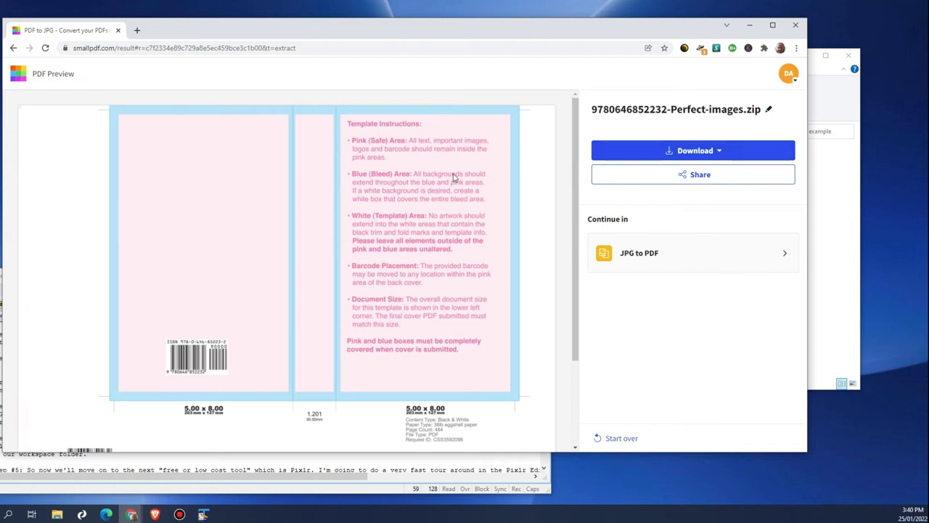
{"action": "left_click", "coordinate": [658, 151]}
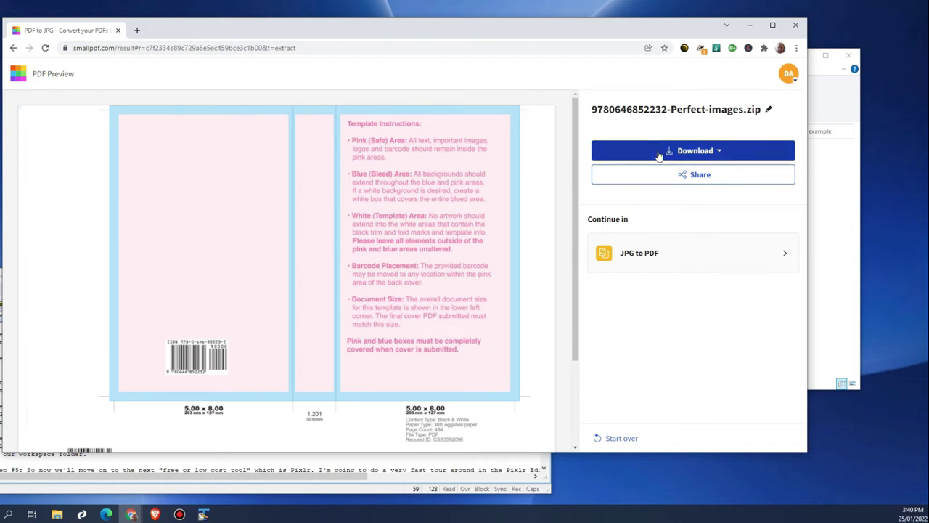
{"action": "left_click", "coordinate": [653, 177]}
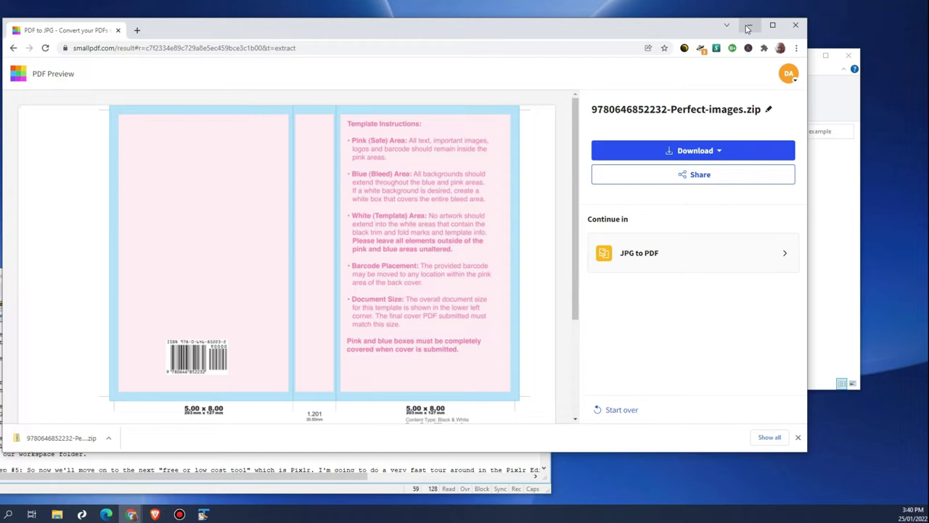
{"action": "left_click", "coordinate": [747, 28]}
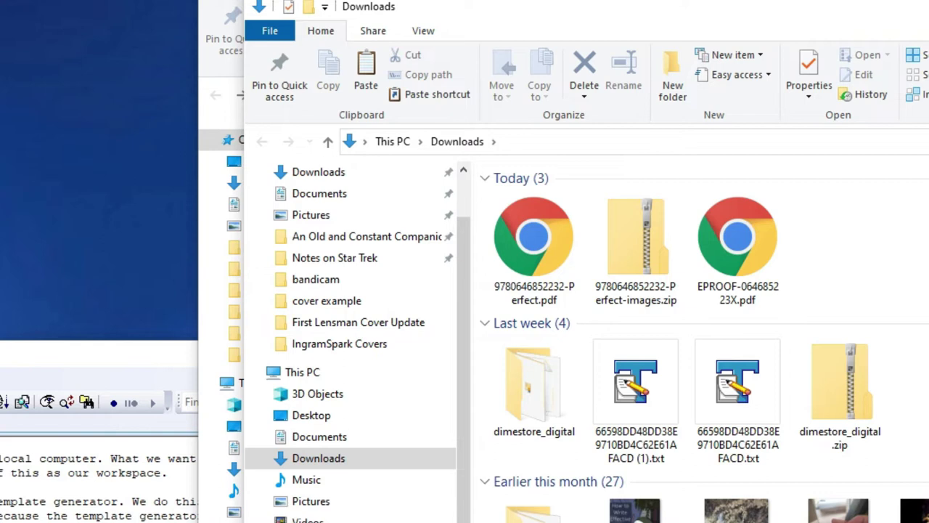
{"action": "left_click_drag", "start_coordinate": [479, 14], "coordinate": [586, 407]}
{"action": "left_click_drag", "start_coordinate": [638, 519], "coordinate": [642, 312]}
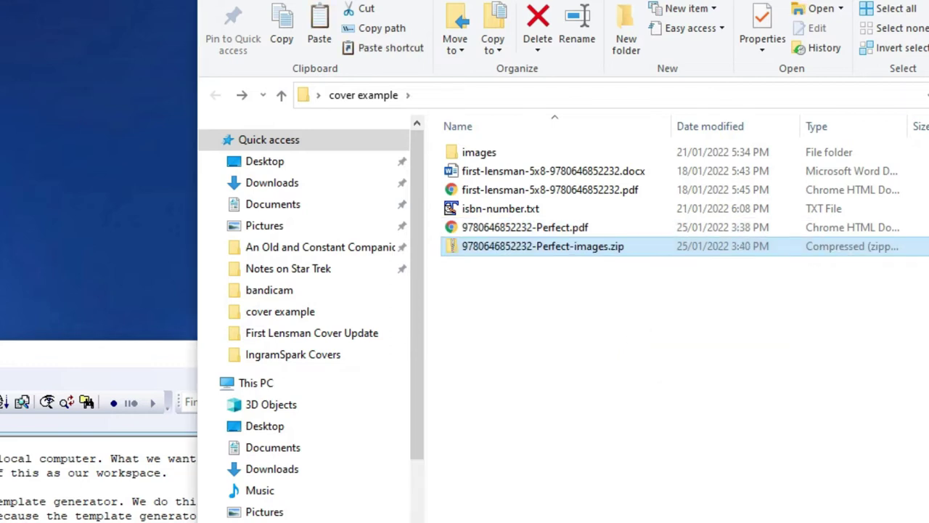
{"action": "key", "text": "alt+Tab"}
{"action": "left_click_drag", "start_coordinate": [925, 398], "coordinate": [780, 118]}
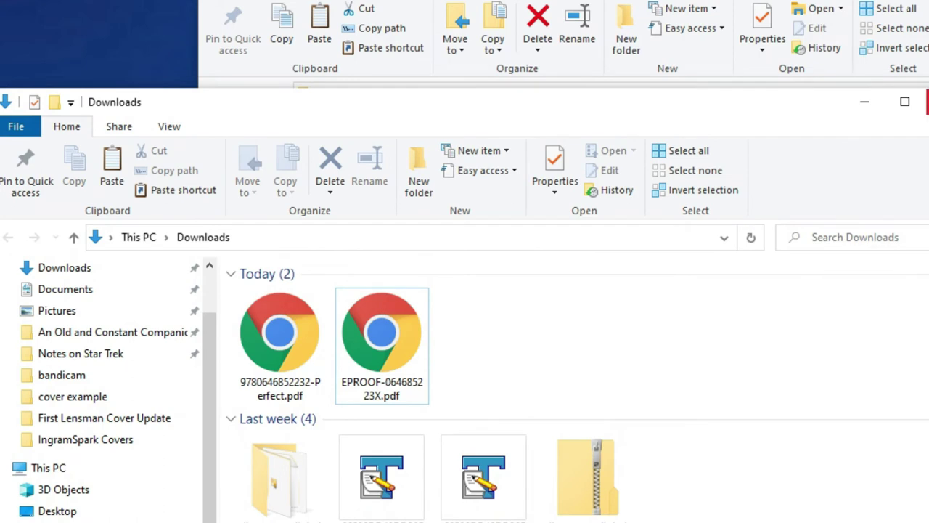
{"action": "left_click", "coordinate": [927, 102]}
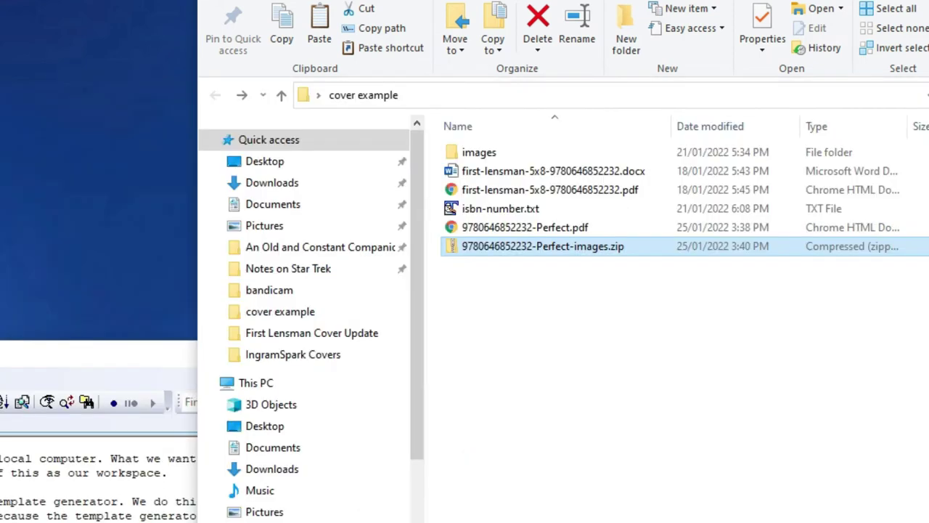
{"action": "right_click", "coordinate": [550, 259]}
{"action": "mouse_move", "coordinate": [629, 336]}
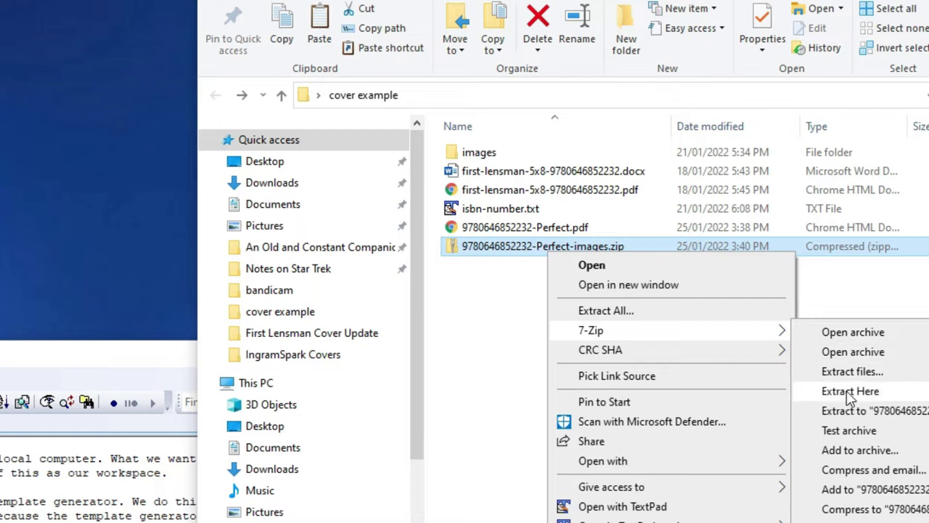
{"action": "left_click", "coordinate": [857, 415]}
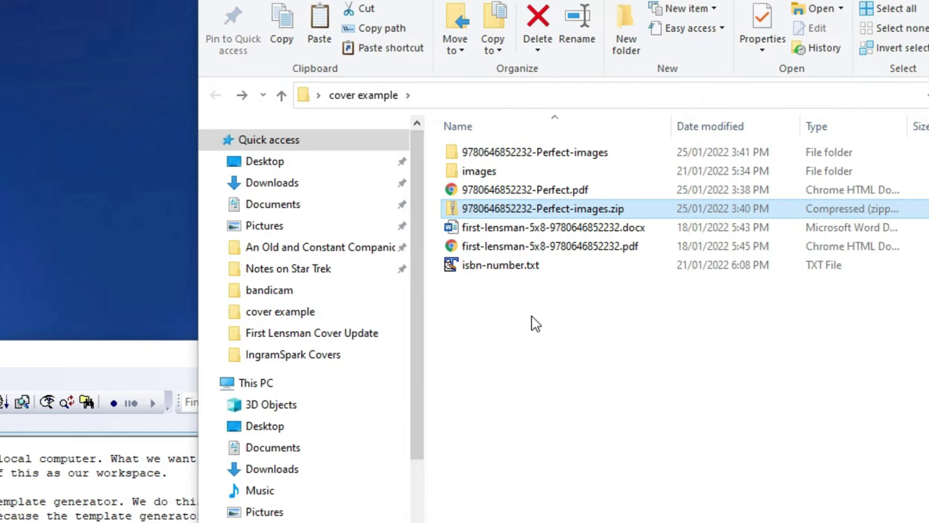
{"action": "left_click", "coordinate": [528, 158]}
{"action": "double_click", "coordinate": [528, 158]}
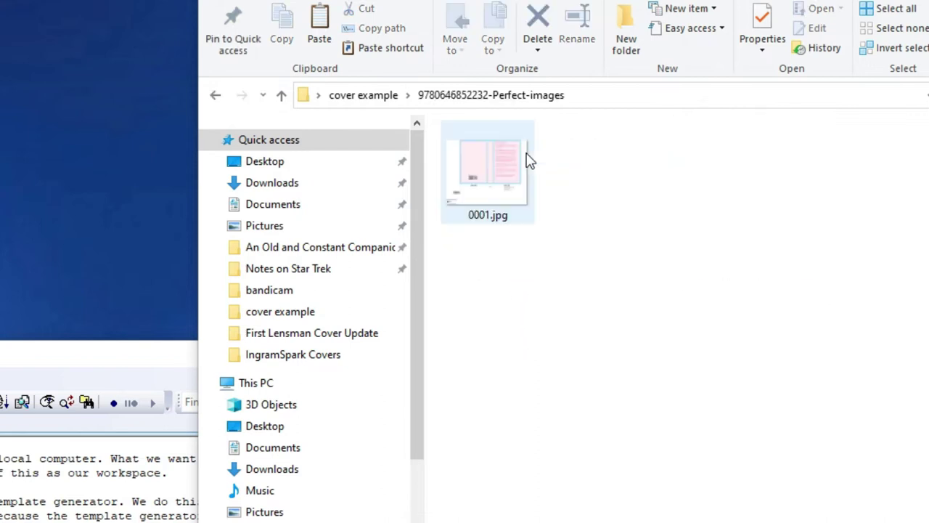
{"action": "right_click", "coordinate": [491, 174]}
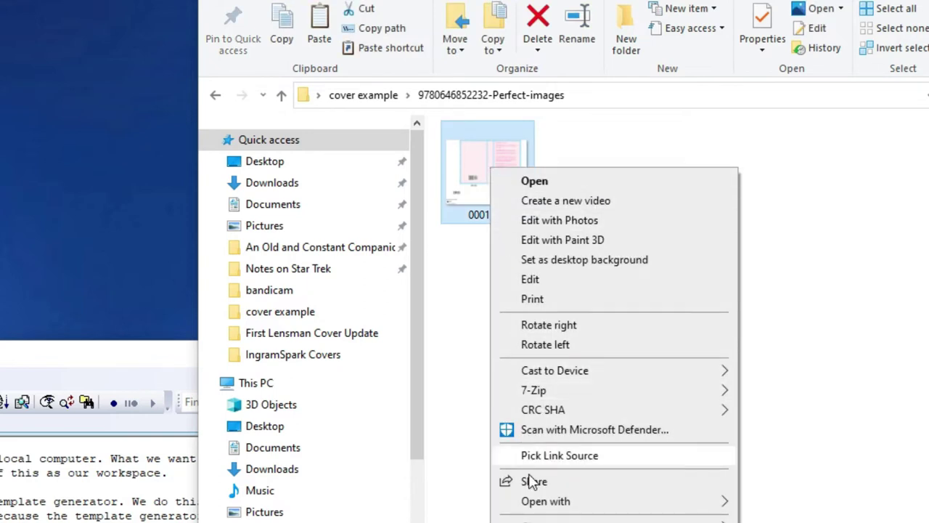
{"action": "key", "text": "Escape"}
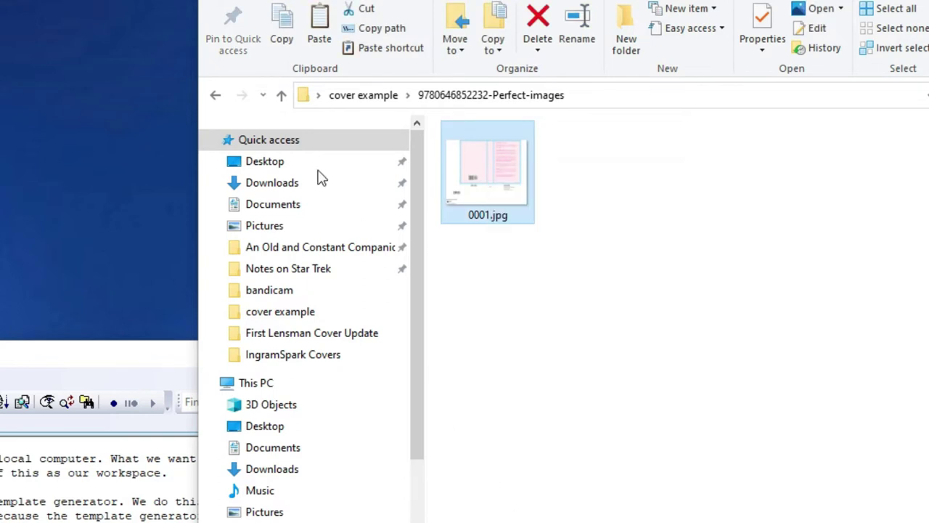
{"action": "left_click", "coordinate": [215, 96]}
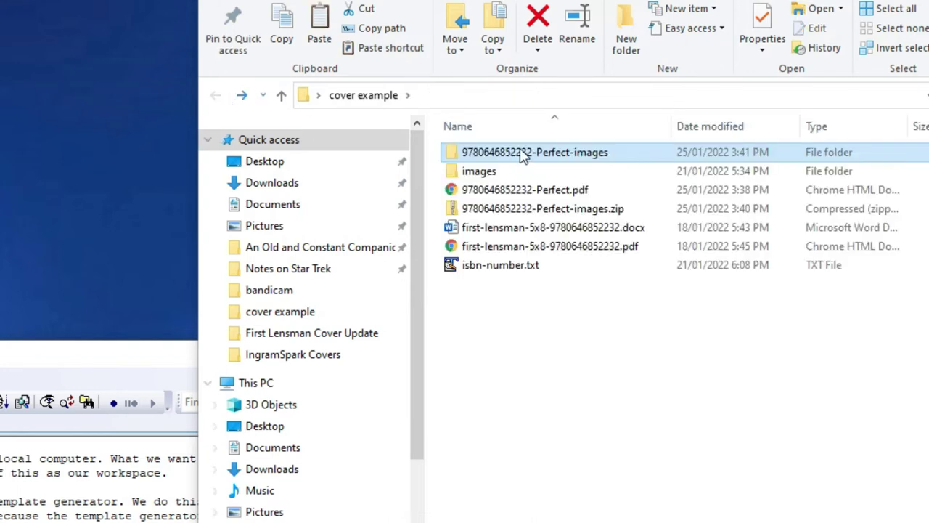
{"action": "double_click", "coordinate": [491, 175]}
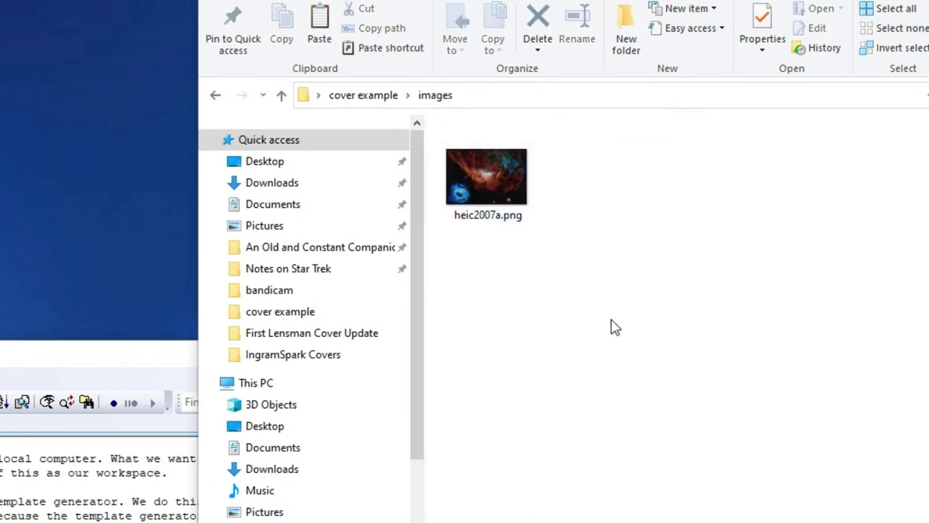
{"action": "key", "text": "ctrl+v"}
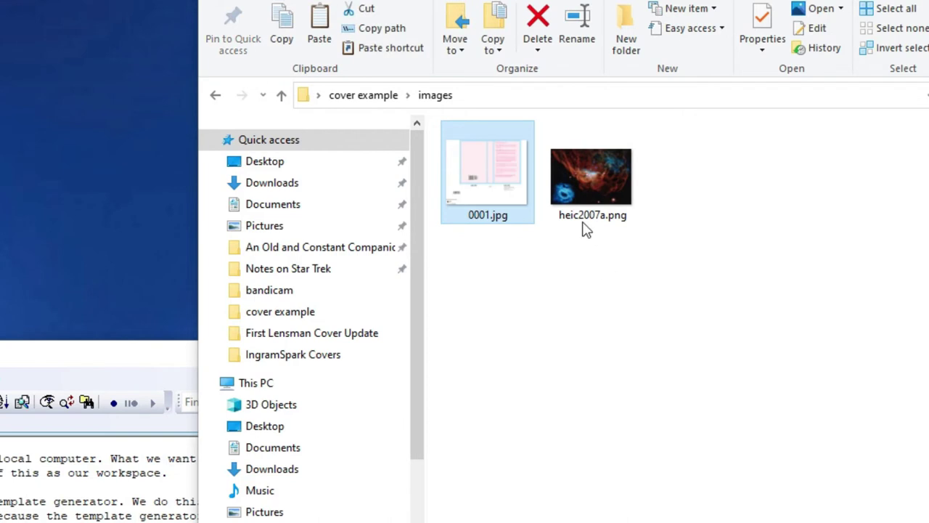
Step: Rename 0001.jpg in the images folder as cover-template.jpg and select the renamed file
{"action": "scroll", "coordinate": [474, 222], "scroll_direction": "down", "scroll_amount": 1}
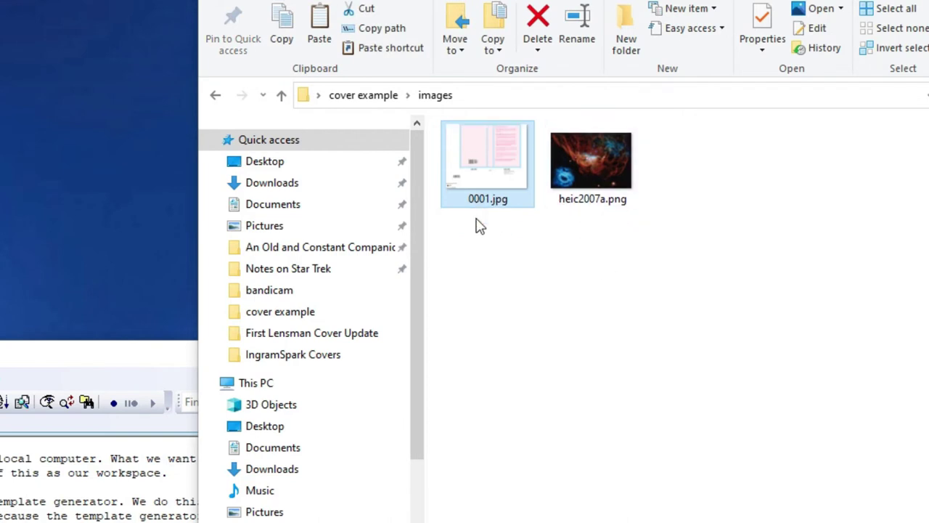
{"action": "right_click", "coordinate": [475, 219]}
{"action": "left_click", "coordinate": [478, 207]}
{"action": "left_click", "coordinate": [477, 203]}
{"action": "left_click", "coordinate": [489, 204]}
{"action": "key", "text": "BackSpace"}
{"action": "key", "text": "BackSpace"}
{"action": "key", "text": "BackSpace"}
{"action": "key", "text": "BackSpace"}
{"action": "type", "text": "back"}
{"action": "key", "text": "BackSpace"}
{"action": "key", "text": "BackSpace"}
{"action": "key", "text": "BackSpace"}
{"action": "key", "text": "BackSpace"}
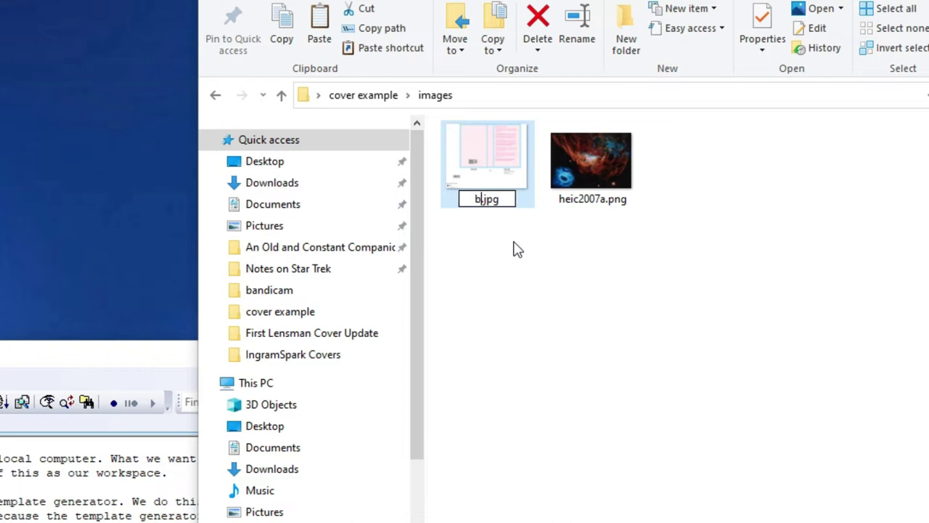
{"action": "type", "text": "cover-templa"}
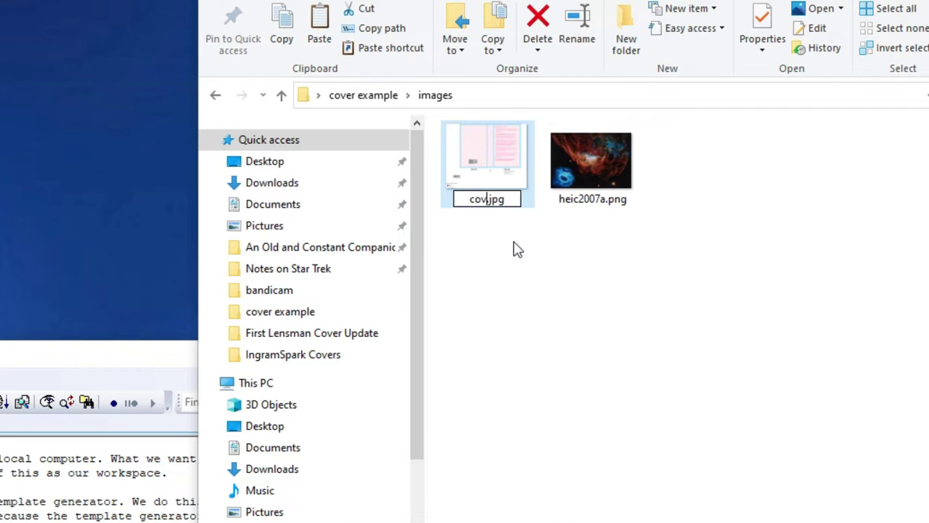
{"action": "type", "text": "te"}
{"action": "key", "text": "Return"}
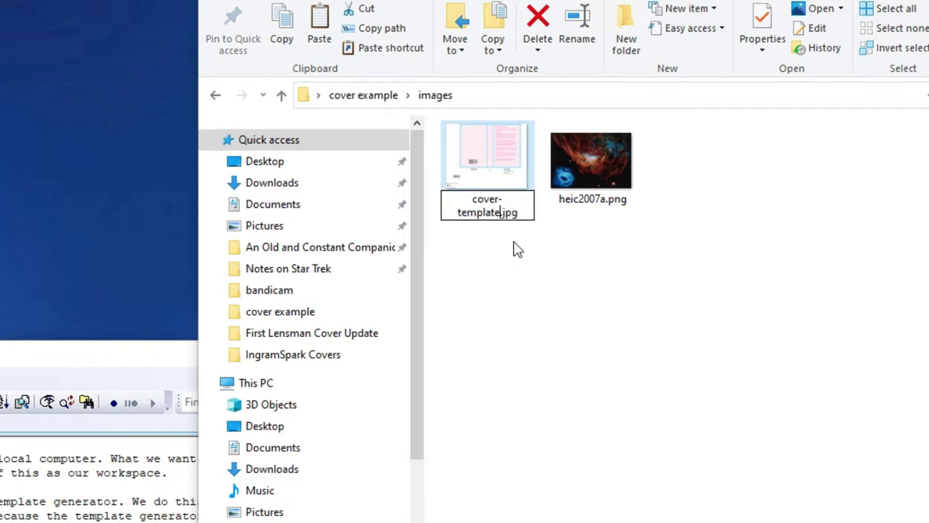
{"action": "left_click", "coordinate": [520, 319]}
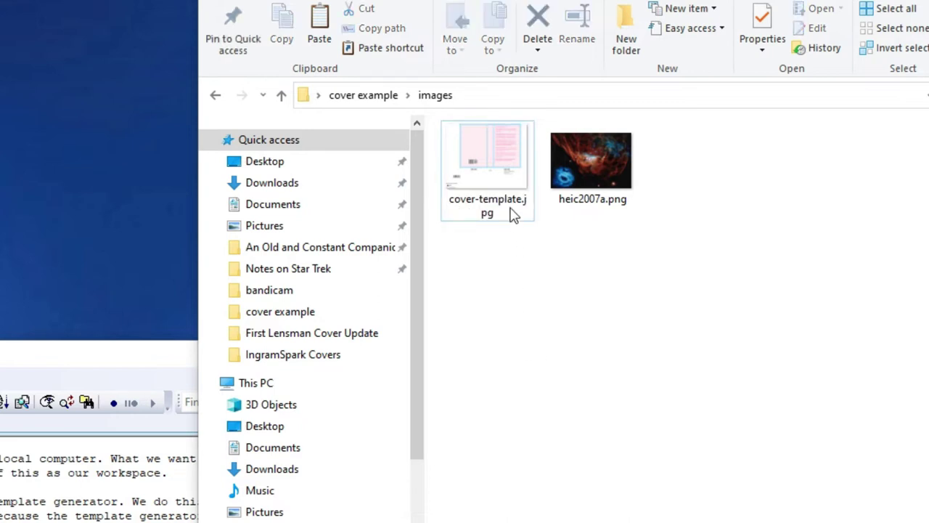
{"action": "mouse_move", "coordinate": [498, 169]}
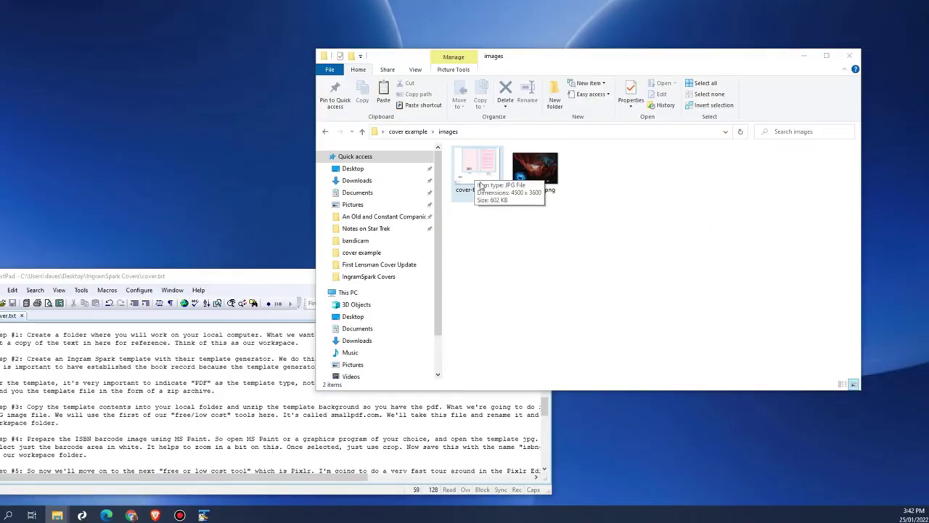
{"action": "double_click", "coordinate": [469, 168]}
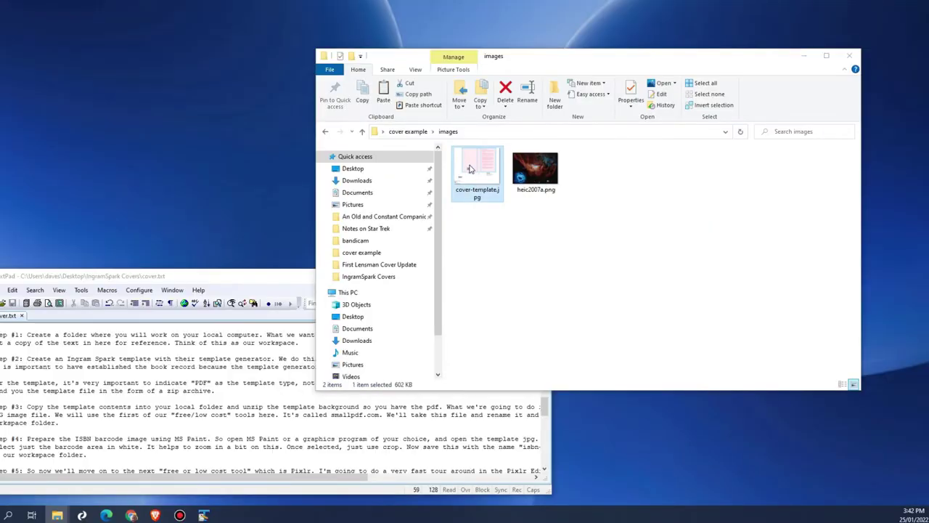
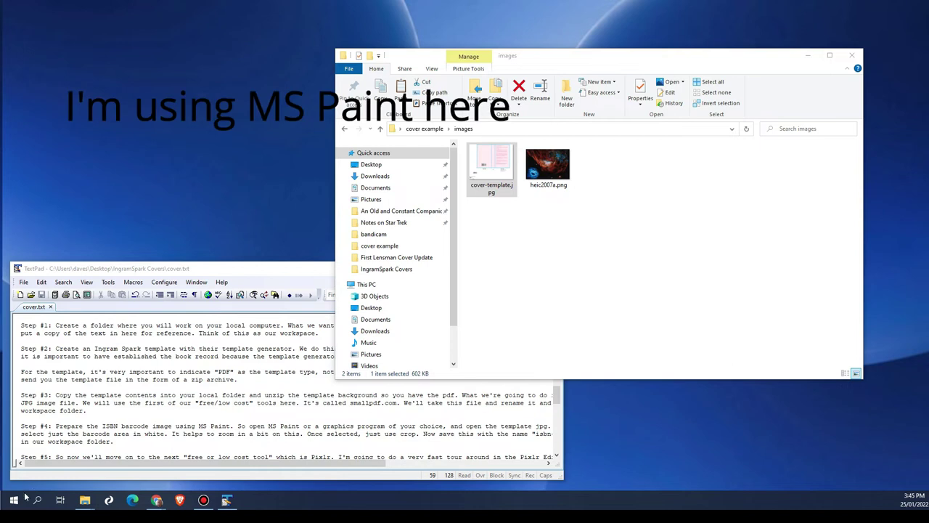
Step: Find and launch the Paint app
{"action": "left_click", "coordinate": [13, 500]}
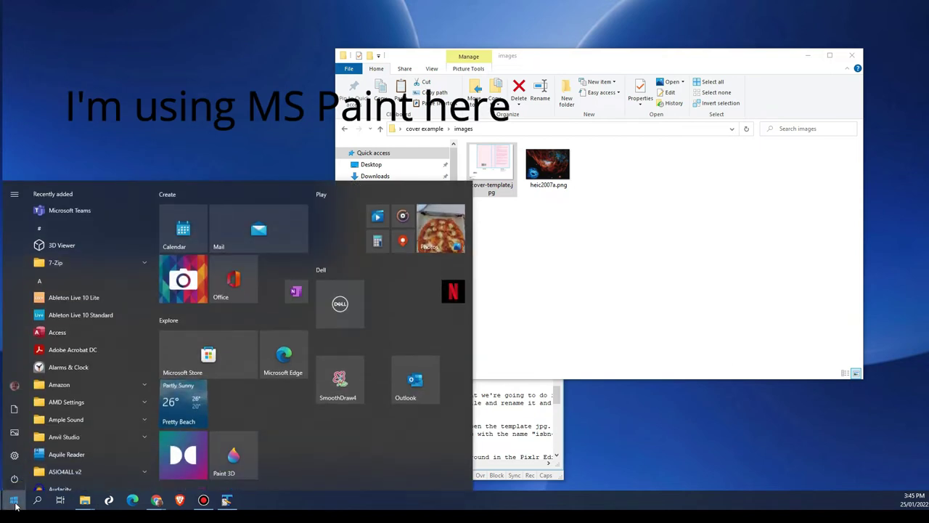
{"action": "type", "text": "paint"}
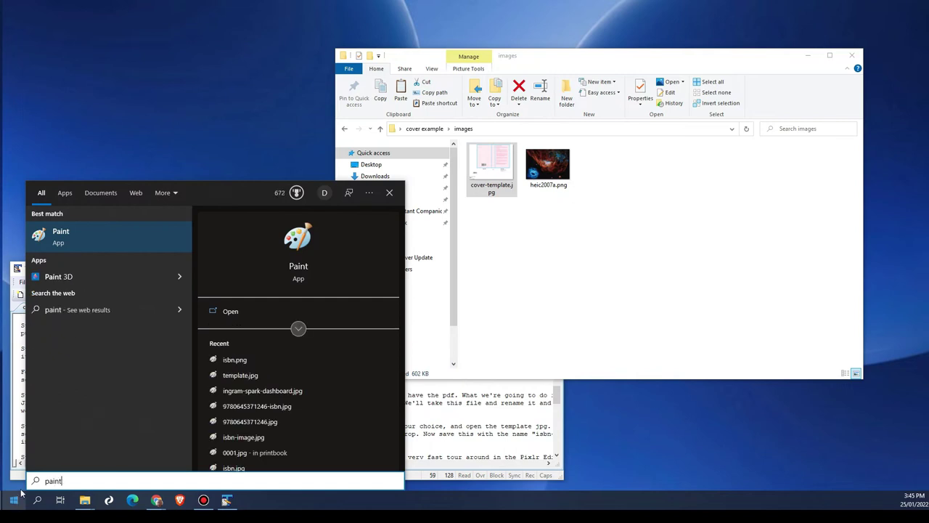
{"action": "left_click", "coordinate": [56, 244]}
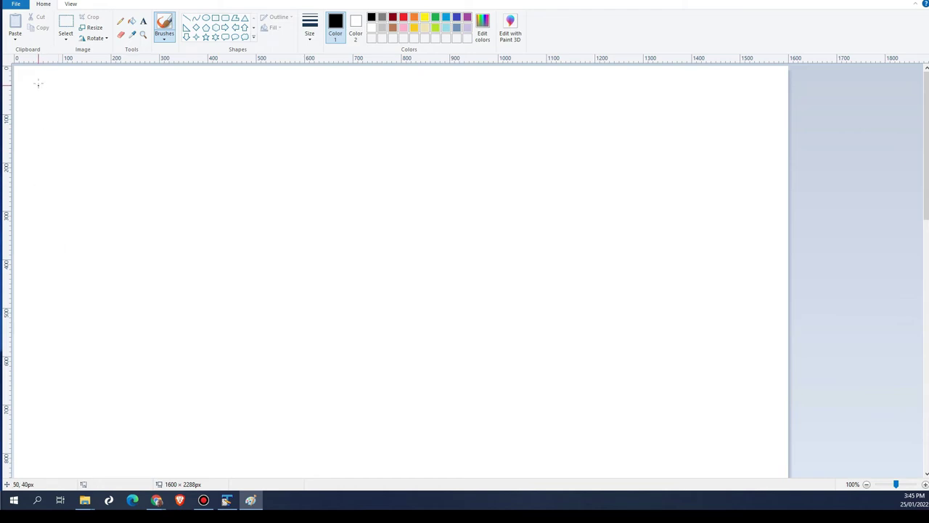
Step: Open cover-template.jpg from the cover example images folder in Paint and restore the window from its maximized size
{"action": "left_click", "coordinate": [16, 6]}
{"action": "left_click", "coordinate": [22, 45]}
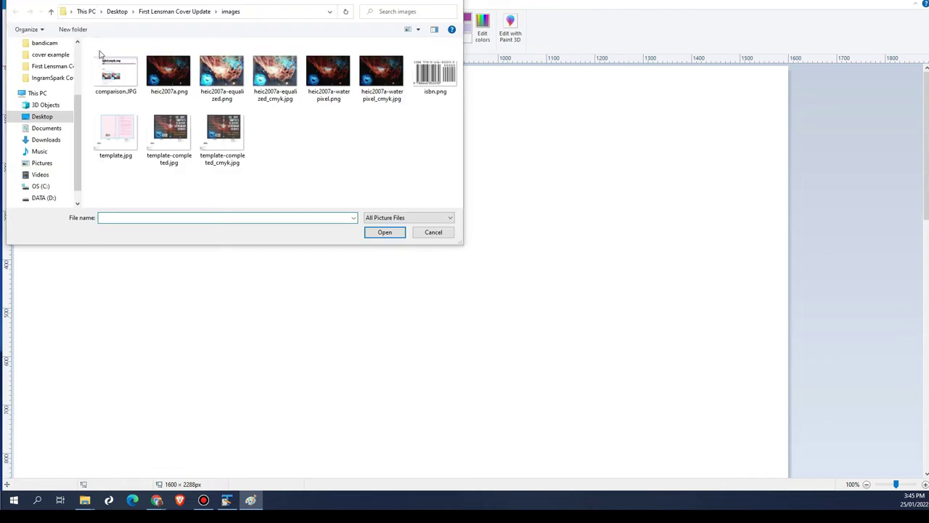
{"action": "left_click", "coordinate": [45, 58]}
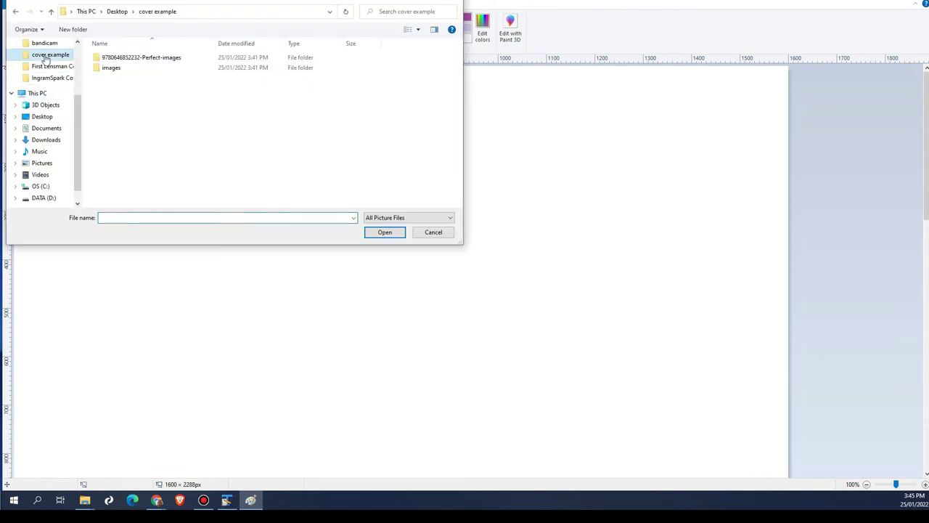
{"action": "left_click", "coordinate": [113, 70]}
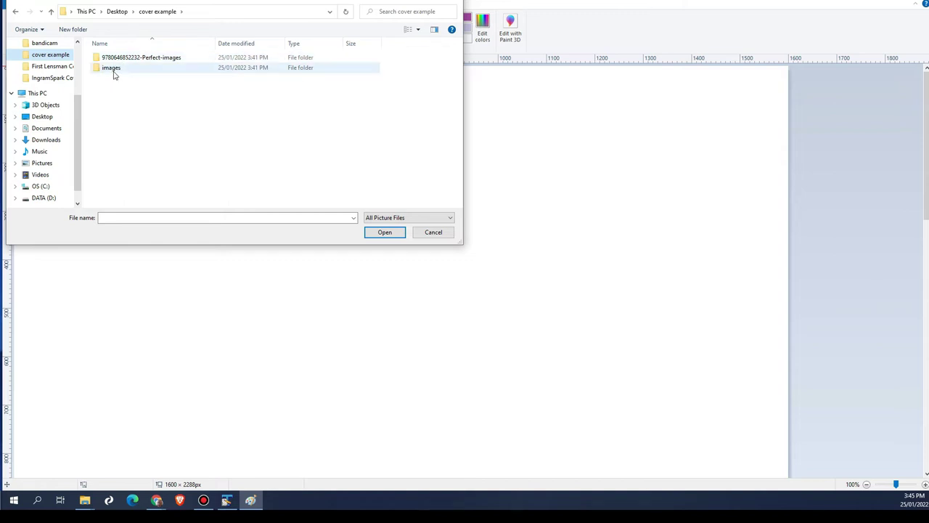
{"action": "double_click", "coordinate": [112, 72]}
{"action": "left_click", "coordinate": [107, 75]}
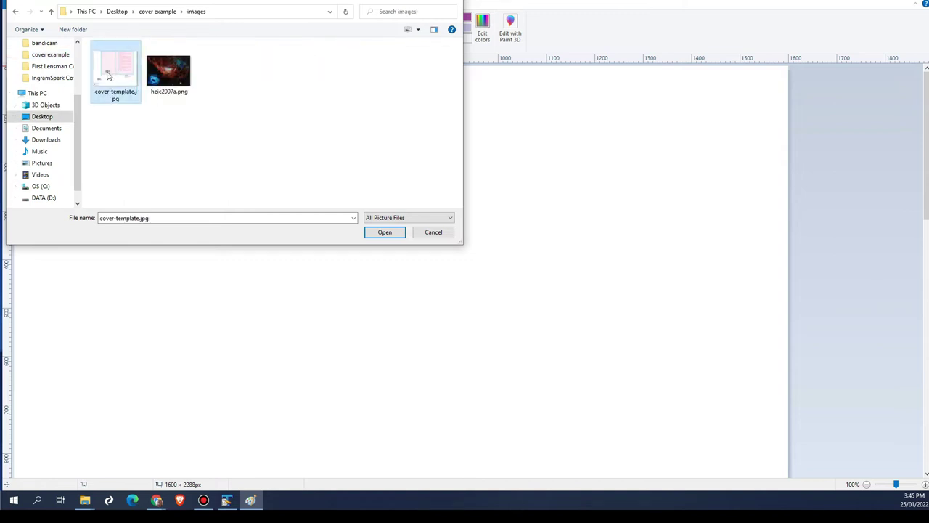
{"action": "left_click", "coordinate": [378, 233]}
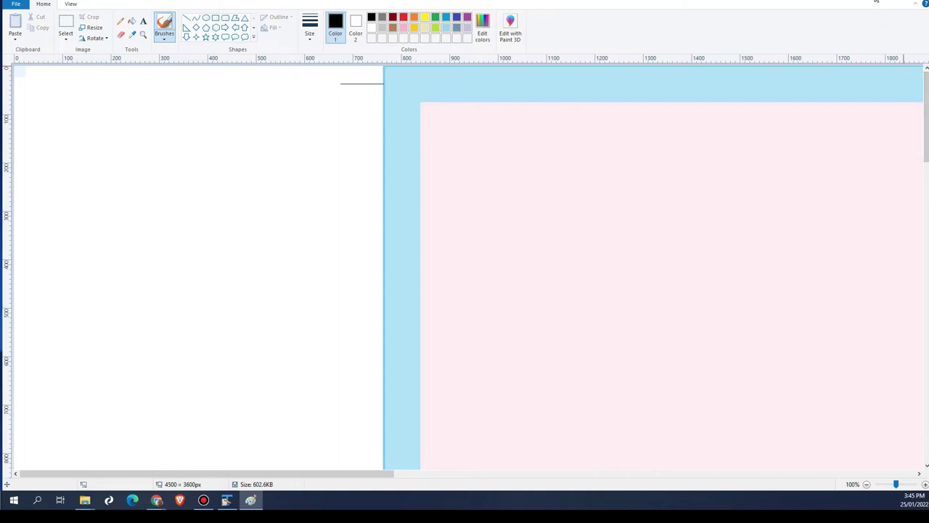
{"action": "left_click", "coordinate": [898, 2]}
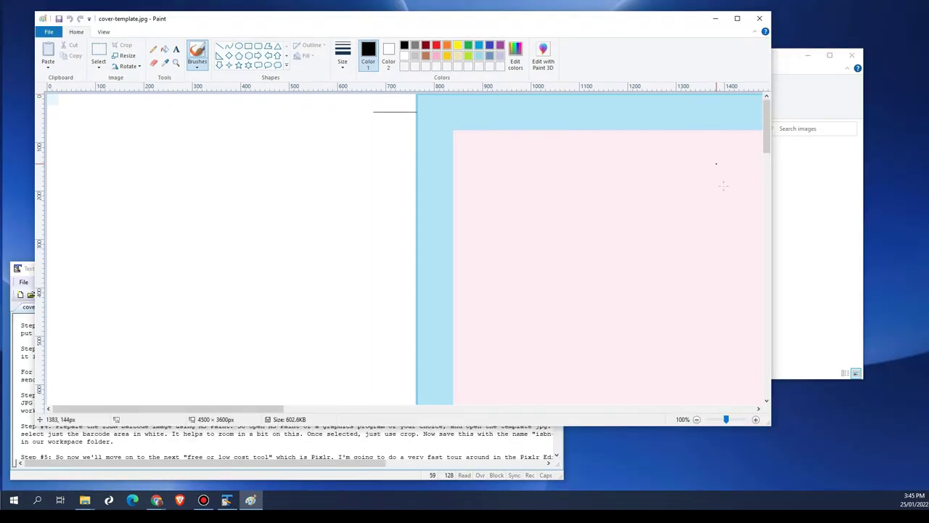
Step: Examine the whole cover template and locate the ISBN barcode on its back cover at 100% zoom
{"action": "left_click_drag", "start_coordinate": [768, 138], "coordinate": [772, 278]}
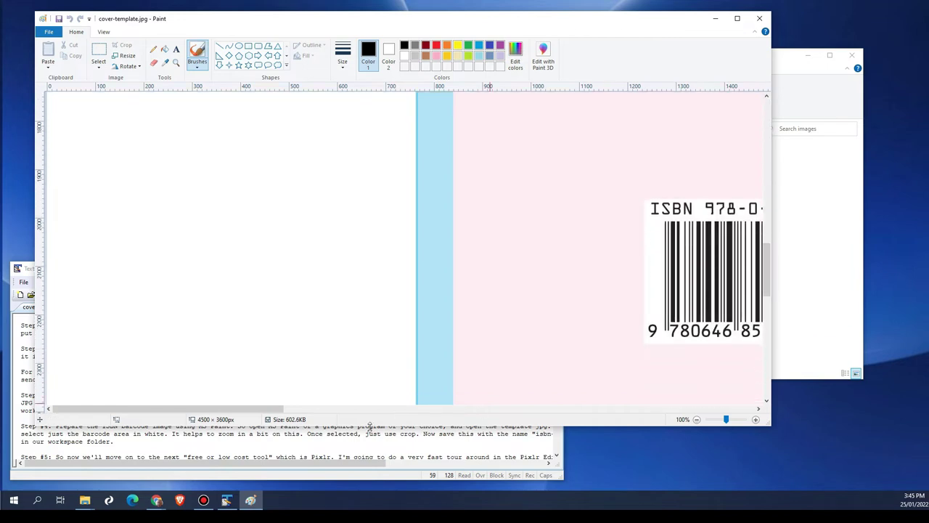
{"action": "left_click_drag", "start_coordinate": [276, 408], "coordinate": [379, 450]}
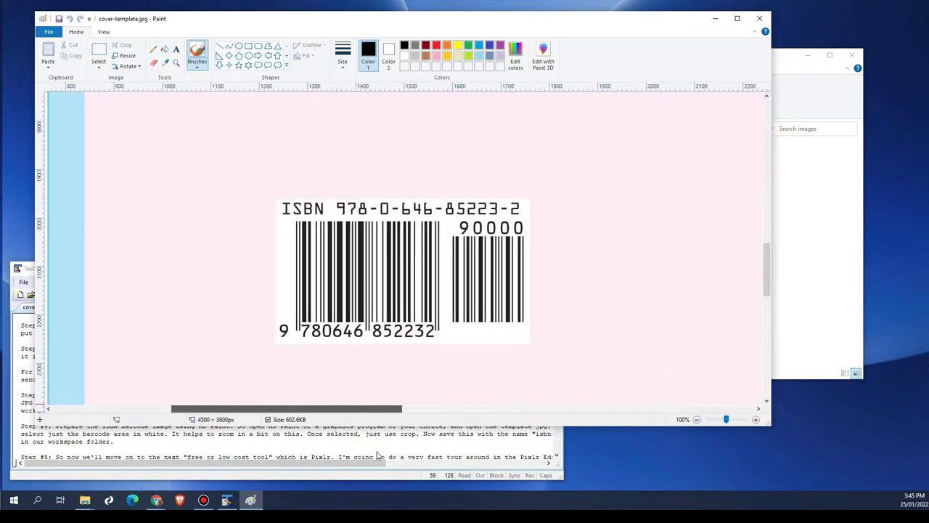
{"action": "left_click", "coordinate": [103, 32]}
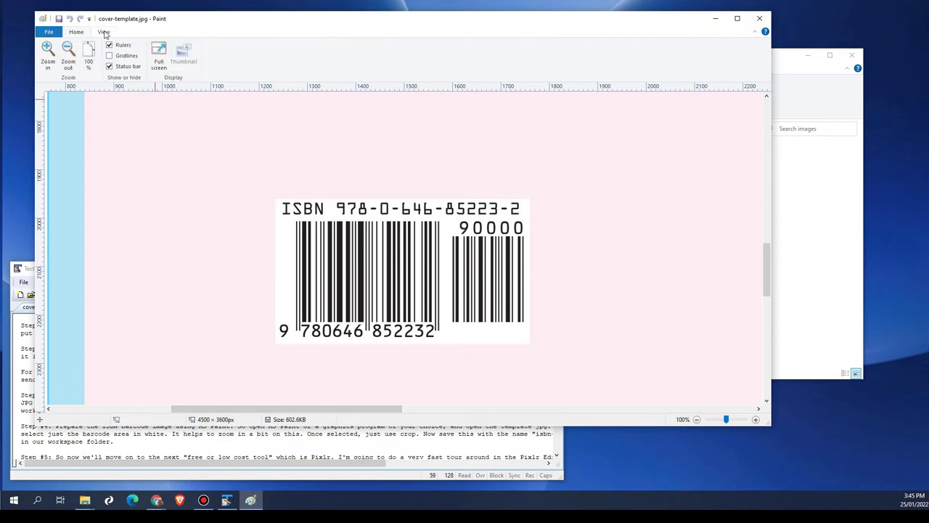
{"action": "left_click", "coordinate": [68, 52]}
{"action": "left_click", "coordinate": [69, 52]}
{"action": "left_click", "coordinate": [68, 52]}
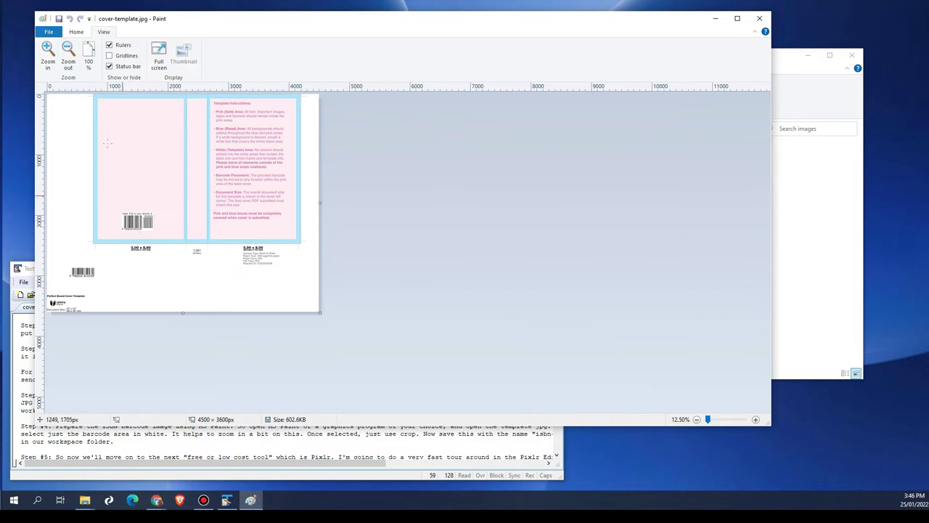
{"action": "left_click", "coordinate": [47, 57]}
{"action": "left_click", "coordinate": [47, 57]}
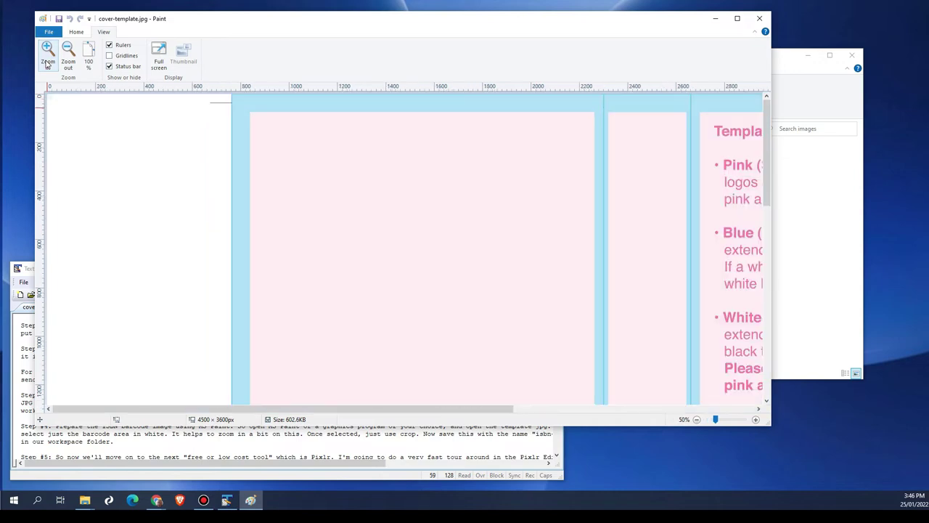
{"action": "left_click", "coordinate": [47, 63]}
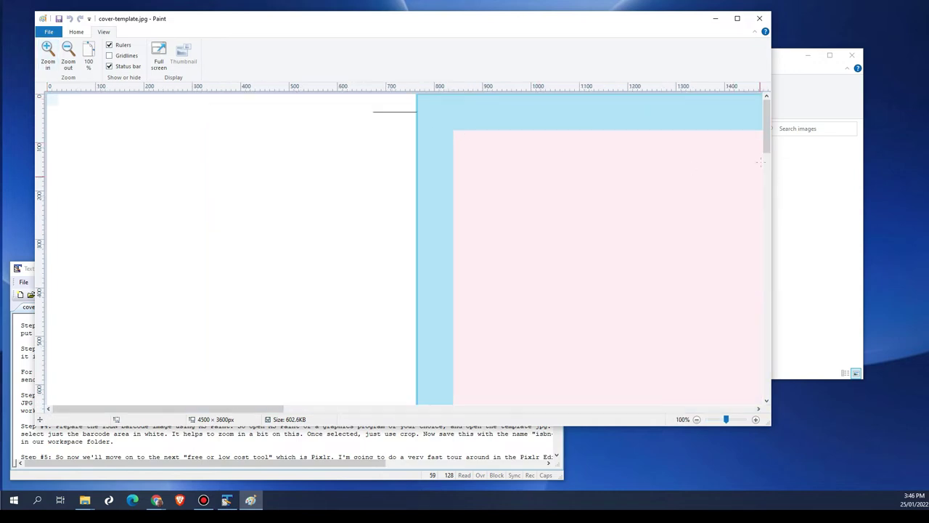
{"action": "left_click_drag", "start_coordinate": [768, 132], "coordinate": [774, 273]}
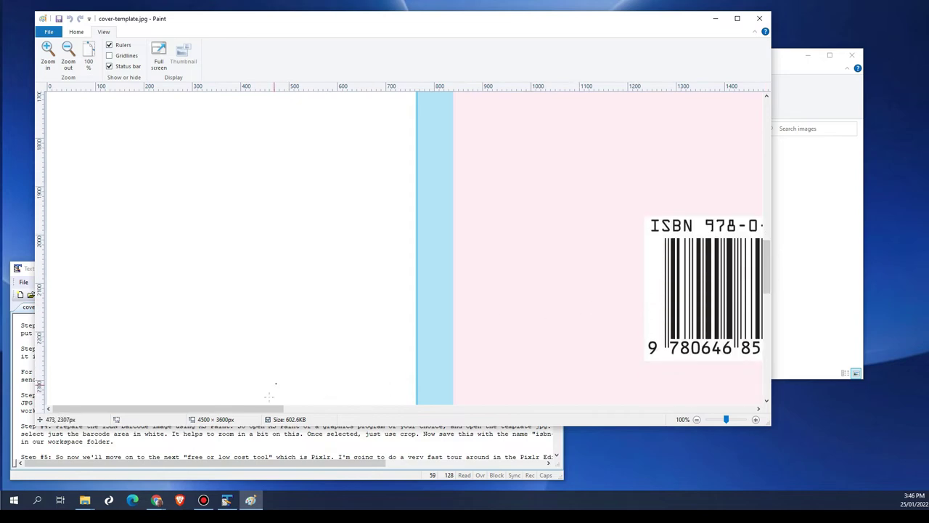
{"action": "left_click_drag", "start_coordinate": [267, 410], "coordinate": [394, 410]}
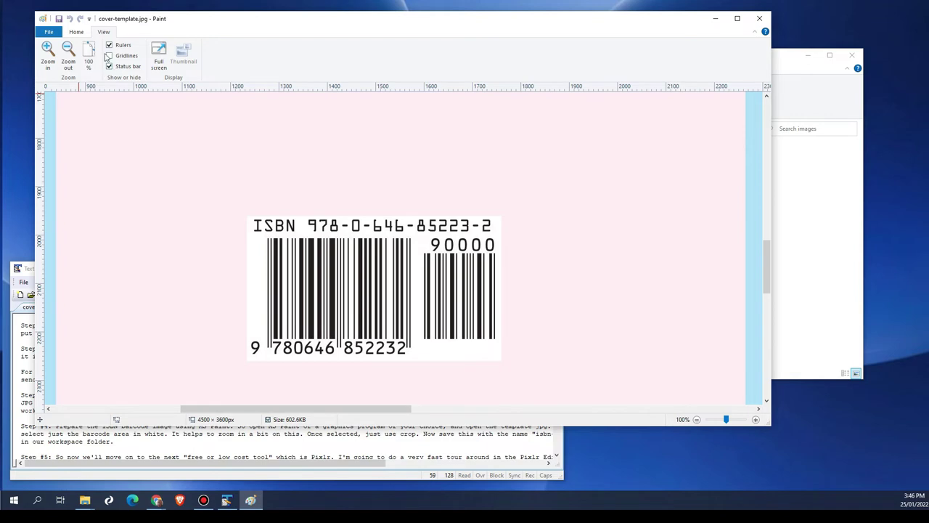
Step: Crop the template image to the white ISBN barcode area using a rectangular selection
{"action": "left_click", "coordinate": [75, 33]}
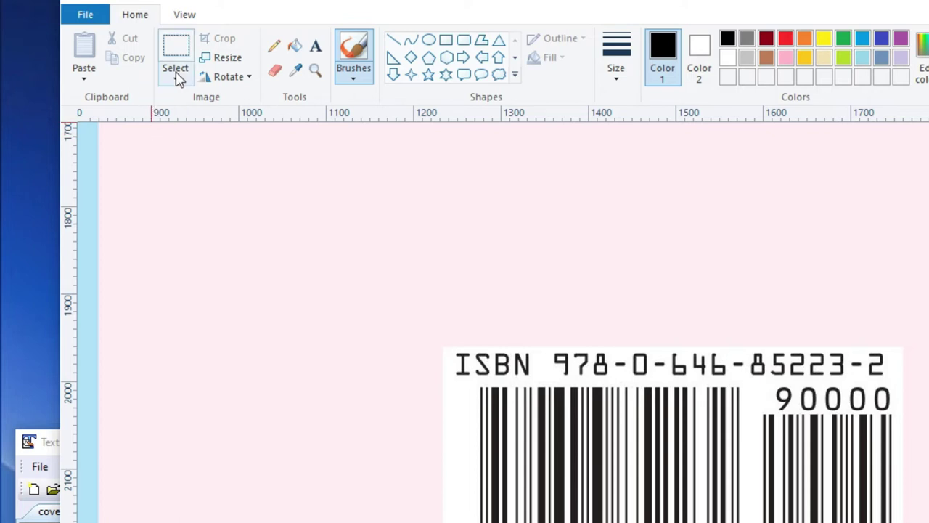
{"action": "left_click", "coordinate": [179, 76]}
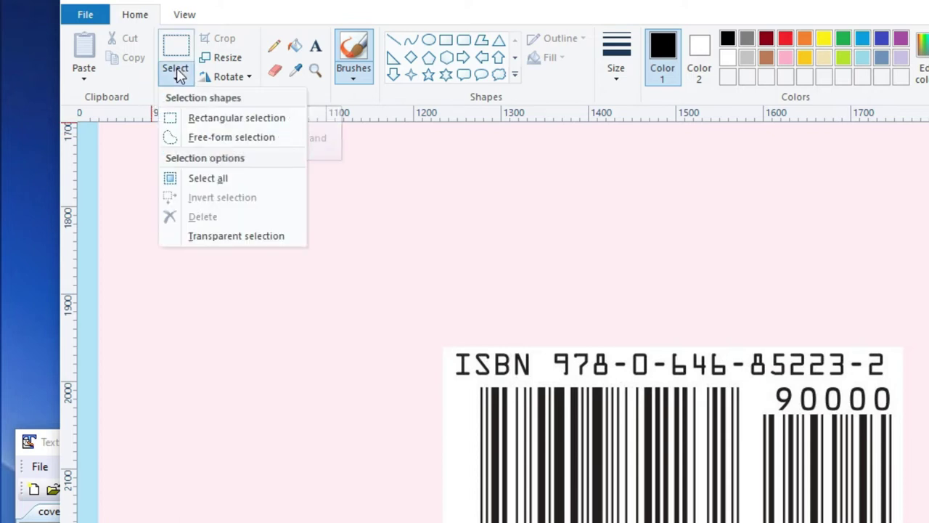
{"action": "left_click", "coordinate": [195, 120]}
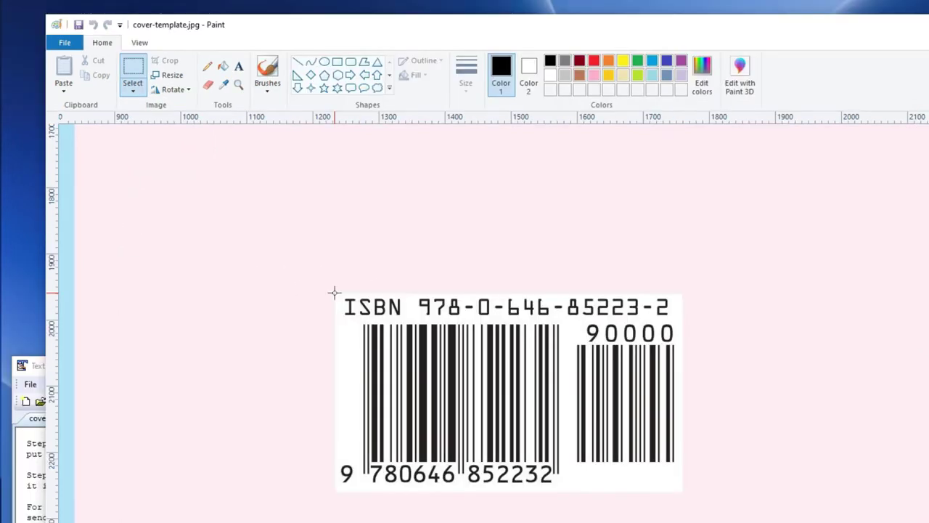
{"action": "left_click_drag", "start_coordinate": [444, 348], "coordinate": [681, 425]}
{"action": "left_click_drag", "start_coordinate": [524, 354], "coordinate": [683, 491]}
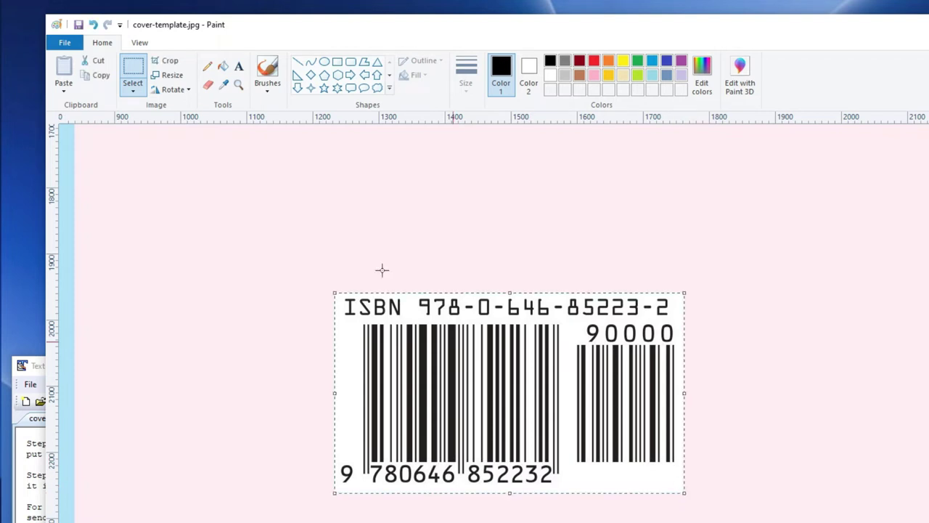
{"action": "left_click", "coordinate": [170, 62]}
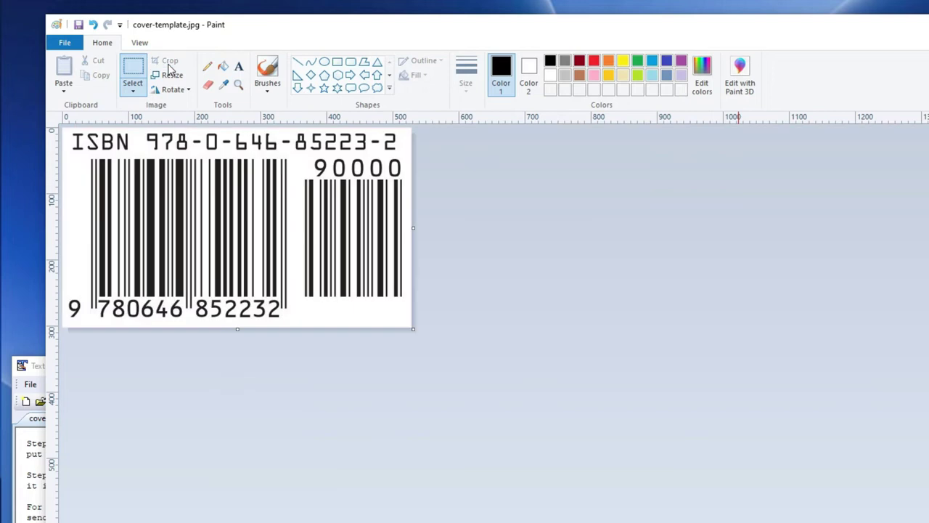
Step: Save the cropped barcode image as a JPEG named barcode.jpg in the images folder and close Paint
{"action": "left_click", "coordinate": [64, 42]}
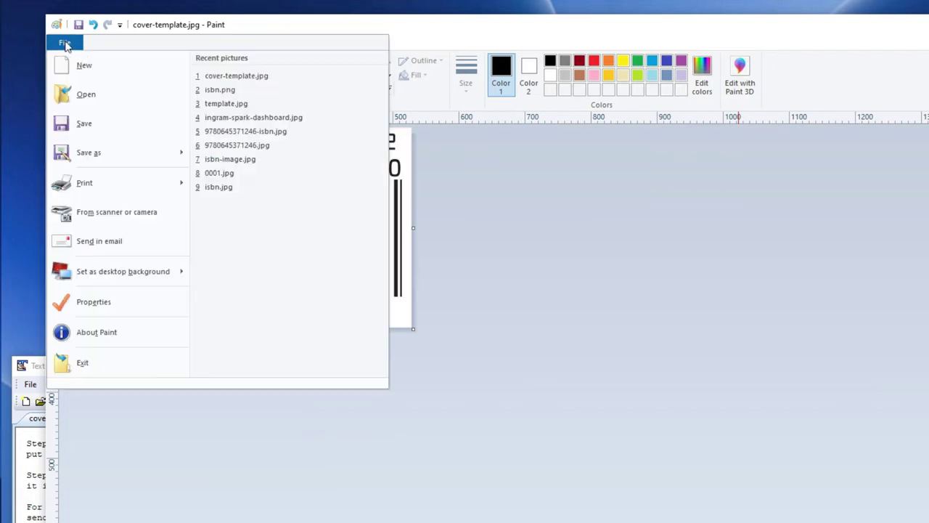
{"action": "mouse_move", "coordinate": [92, 156]}
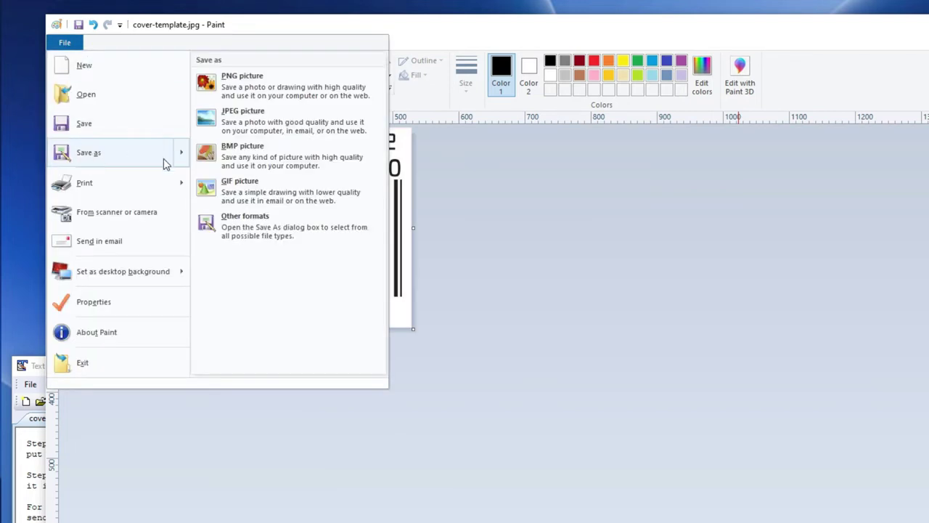
{"action": "left_click", "coordinate": [248, 124]}
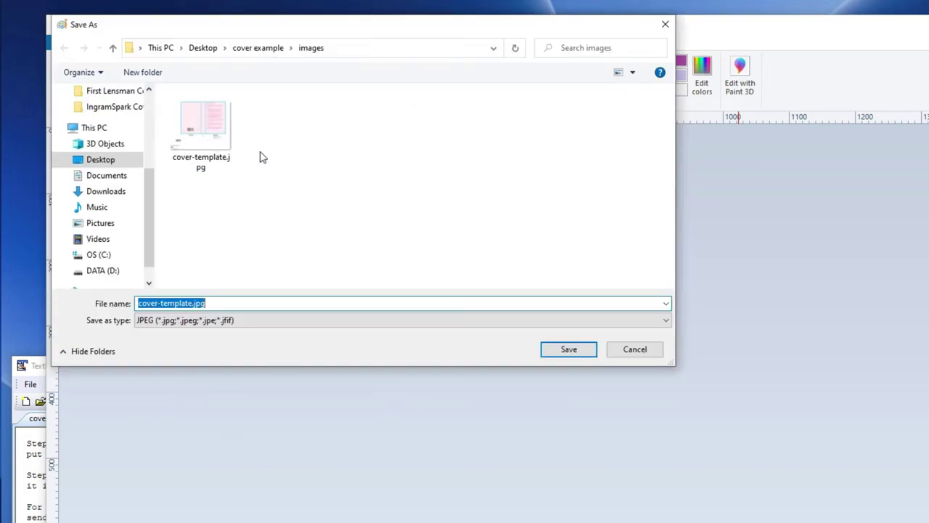
{"action": "left_click", "coordinate": [192, 304]}
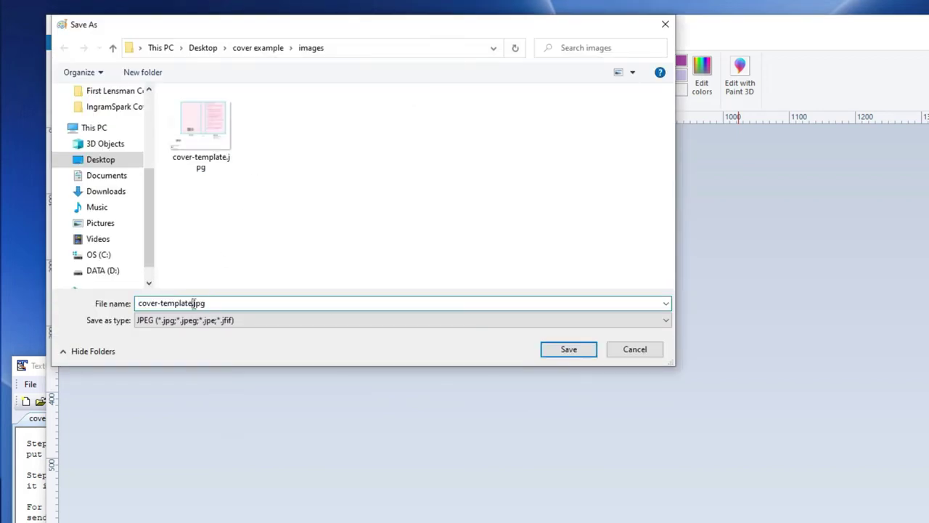
{"action": "key", "text": "BackSpace"}
{"action": "key", "text": "BackSpace"}
{"action": "key", "text": "BackSpace"}
{"action": "key", "text": "BackSpace"}
{"action": "key", "text": "BackSpace"}
{"action": "key", "text": "BackSpace"}
{"action": "key", "text": "BackSpace"}
{"action": "key", "text": "BackSpace"}
{"action": "key", "text": "BackSpace"}
{"action": "key", "text": "BackSpace"}
{"action": "key", "text": "BackSpace"}
{"action": "key", "text": "BackSpace"}
{"action": "key", "text": "BackSpace"}
{"action": "key", "text": "BackSpace"}
{"action": "type", "text": "isbn-.jpg"}
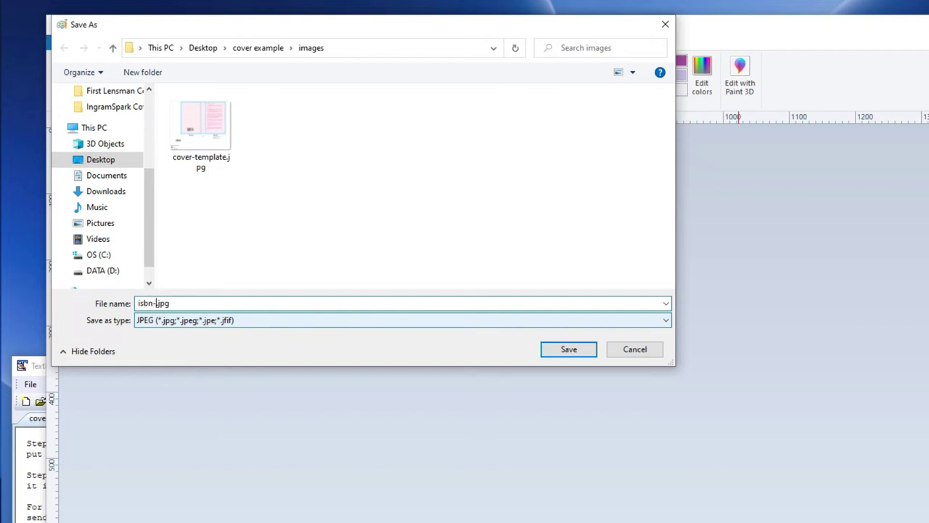
{"action": "type", "text": "ra"}
{"action": "key", "text": "BackSpace"}
{"action": "key", "text": "BackSpace"}
{"action": "key", "text": "BackSpace"}
{"action": "key", "text": "BackSpace"}
{"action": "key", "text": "BackSpace"}
{"action": "key", "text": "BackSpace"}
{"action": "key", "text": "BackSpace"}
{"action": "key", "text": "BackSpace"}
{"action": "key", "text": "BackSpace"}
{"action": "type", "text": "barcode"}
{"action": "left_click", "coordinate": [565, 349]}
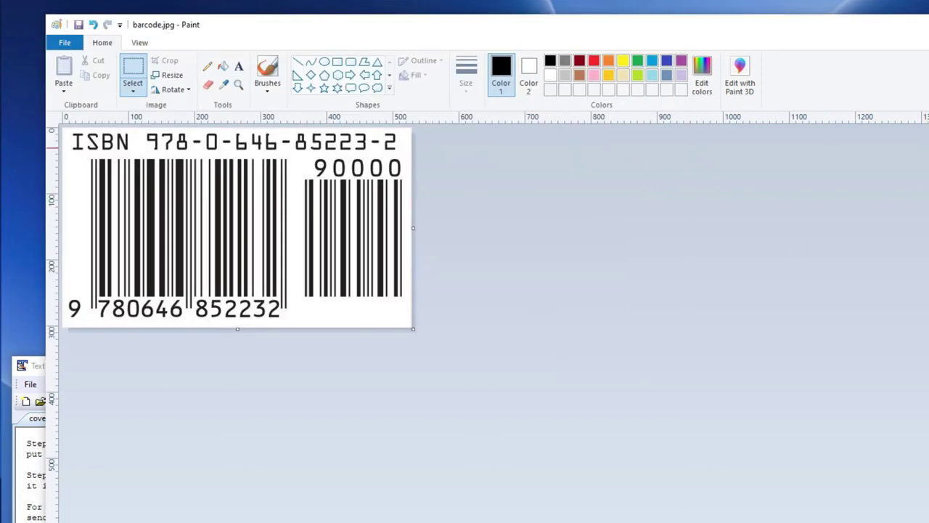
{"action": "key", "text": "alt+F4"}
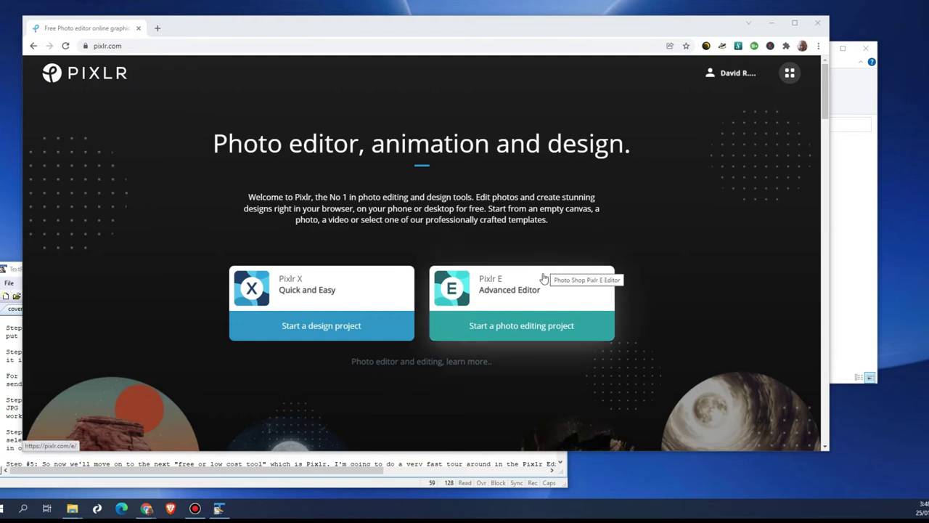
Step: Start Pixlr E in the browser and open cover-template.jpg from the images folder at its original 4500 x 3600 size
{"action": "left_click", "coordinate": [500, 333]}
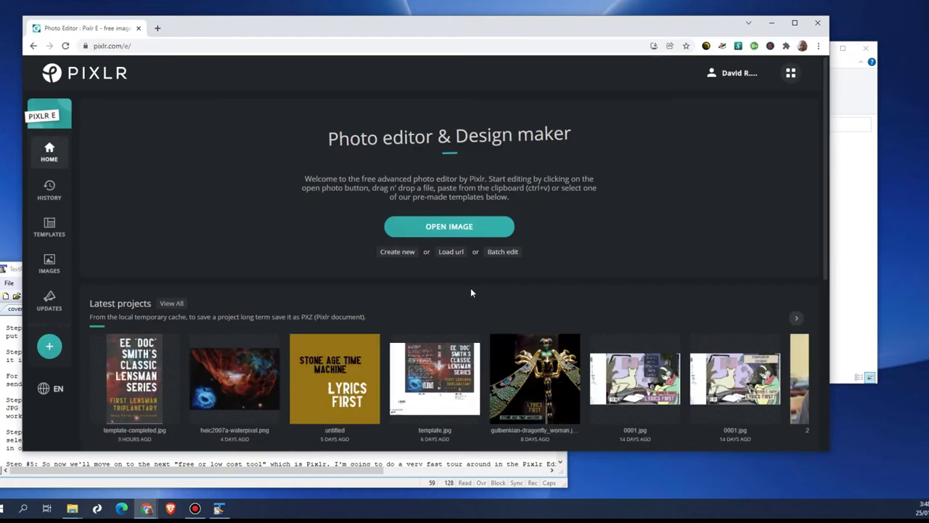
{"action": "left_click", "coordinate": [432, 233]}
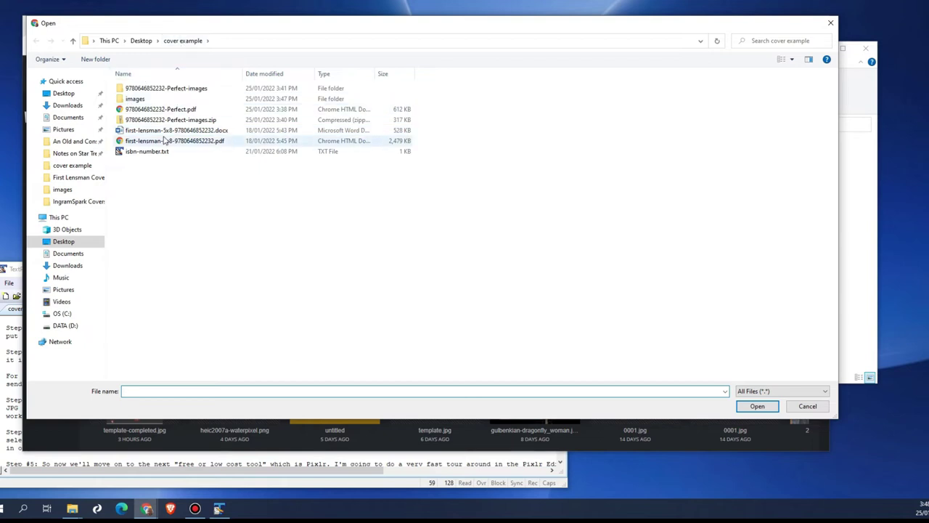
{"action": "double_click", "coordinate": [132, 99]}
{"action": "left_click", "coordinate": [199, 109]}
{"action": "left_click", "coordinate": [755, 409]}
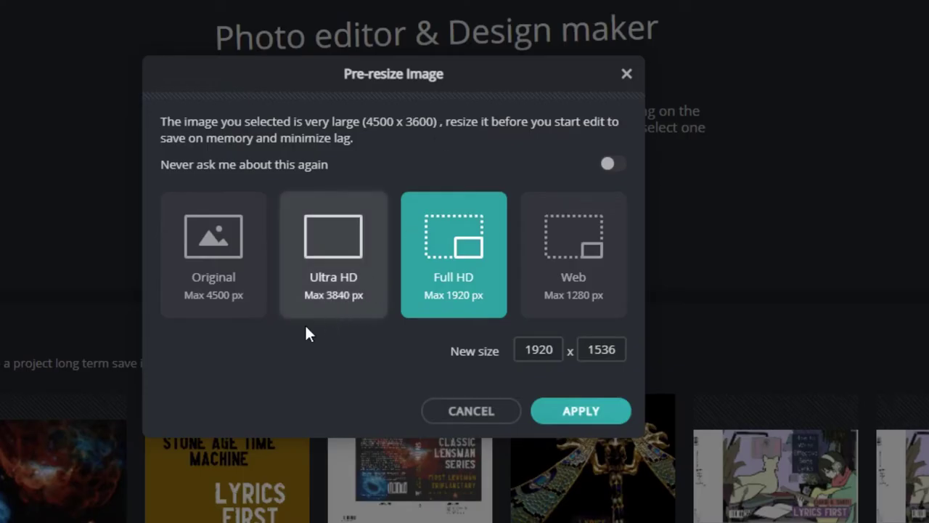
{"action": "left_click", "coordinate": [218, 282]}
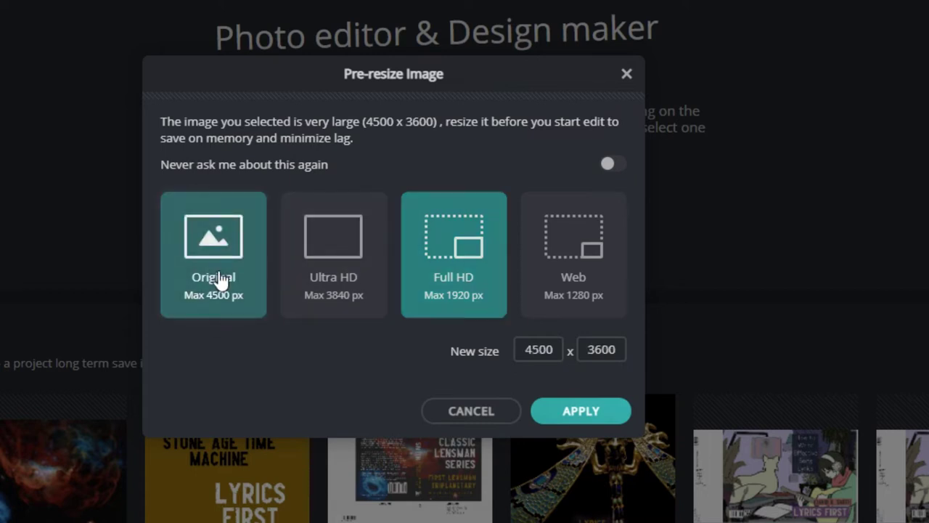
{"action": "left_click", "coordinate": [569, 411]}
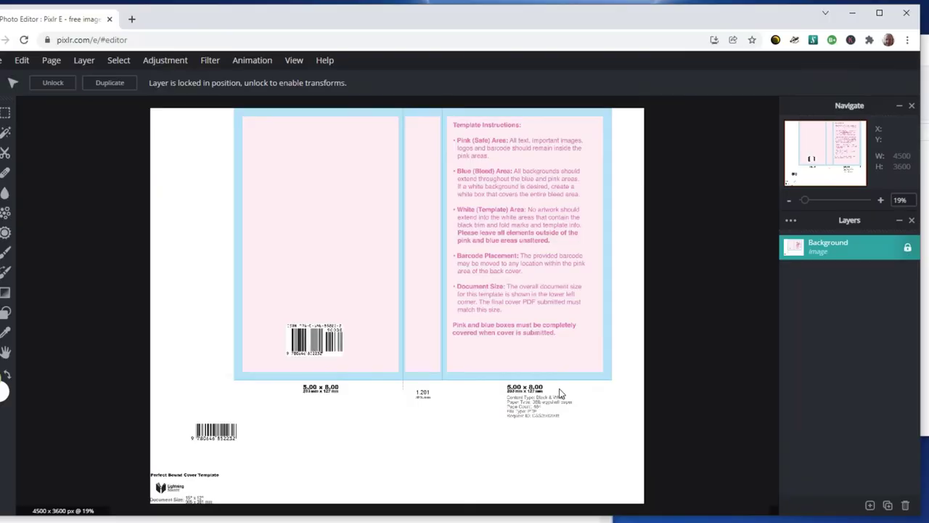
Step: Enlarge the browser window so that the whole Pixlr E editor fits on the screen
{"action": "double_click", "coordinate": [774, 6]}
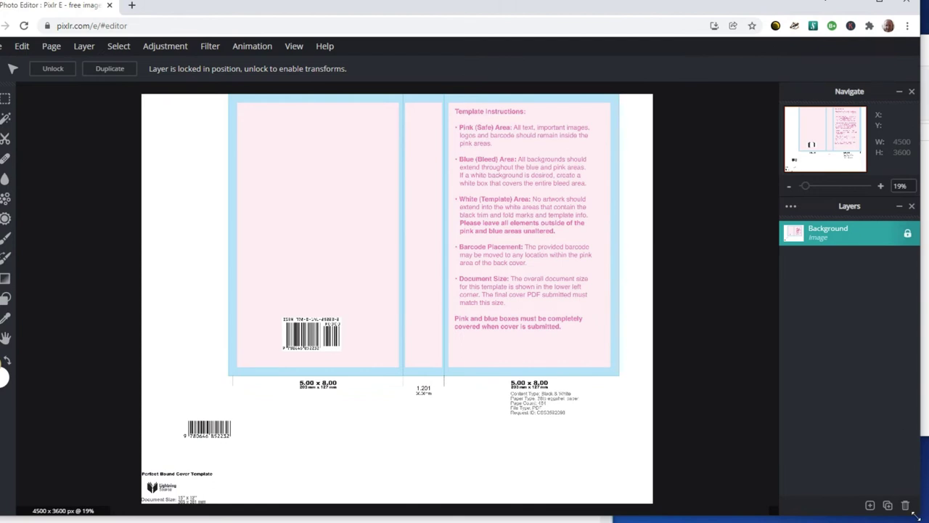
{"action": "left_click_drag", "start_coordinate": [916, 513], "coordinate": [928, 522]}
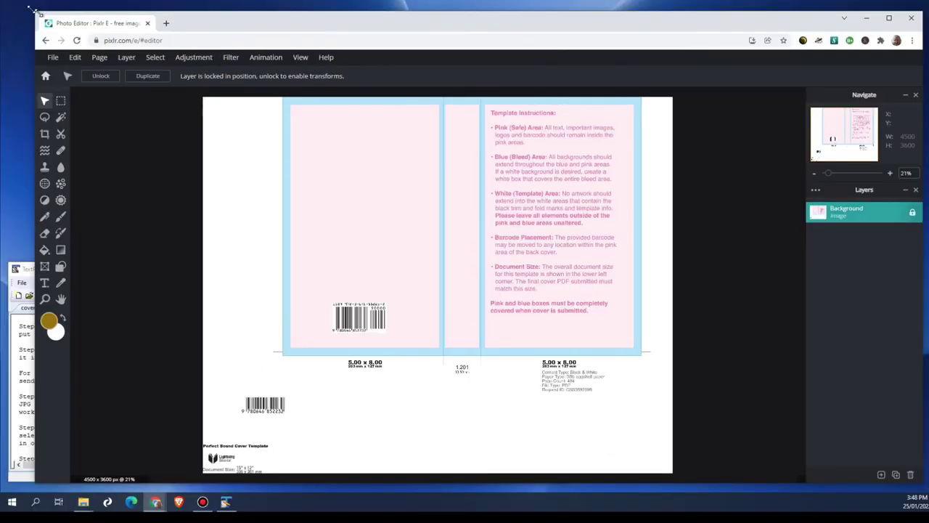
{"action": "left_click_drag", "start_coordinate": [33, 11], "coordinate": [8, 5]}
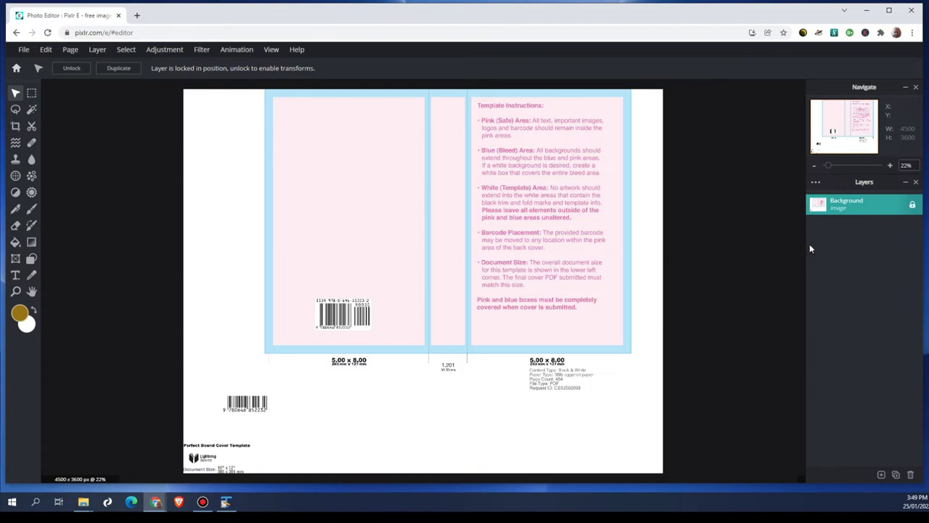
Step: Rename the Background layer to cover-template and close its layer settings
{"action": "left_click", "coordinate": [837, 207]}
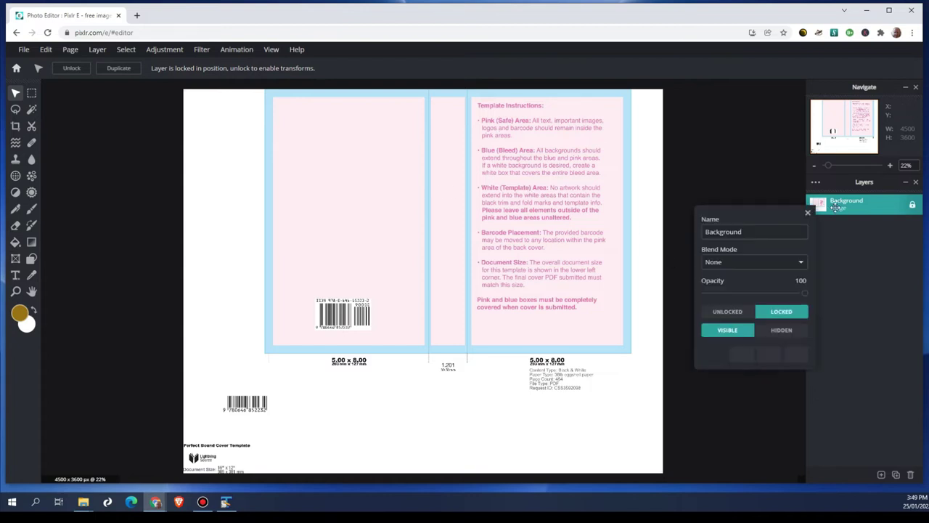
{"action": "left_click", "coordinate": [762, 234]}
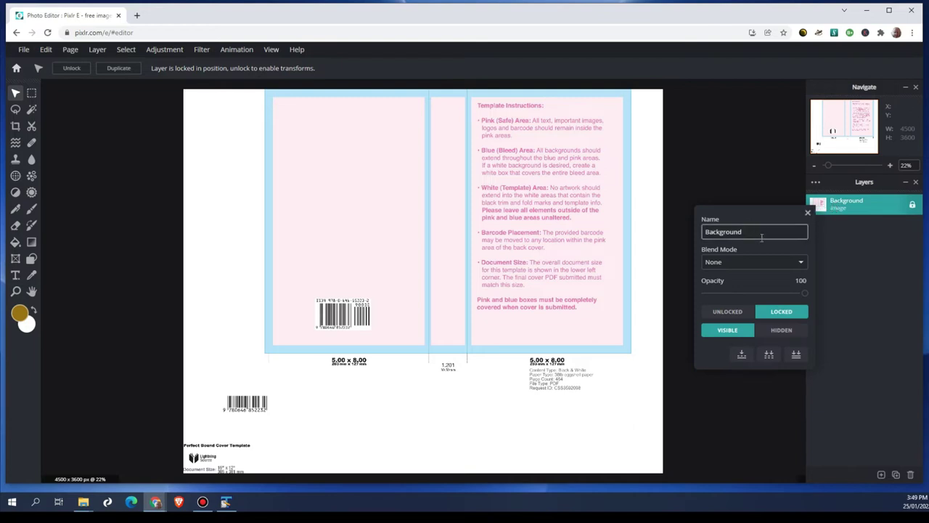
{"action": "left_click", "coordinate": [760, 233]}
{"action": "key", "text": "BackSpace"}
{"action": "key", "text": "BackSpace"}
{"action": "key", "text": "BackSpace"}
{"action": "key", "text": "BackSpace"}
{"action": "key", "text": "BackSpace"}
{"action": "key", "text": "BackSpace"}
{"action": "key", "text": "BackSpace"}
{"action": "key", "text": "BackSpace"}
{"action": "key", "text": "BackSpace"}
{"action": "type", "text": "cover-template"}
{"action": "key", "text": "Return"}
{"action": "left_click", "coordinate": [806, 203]}
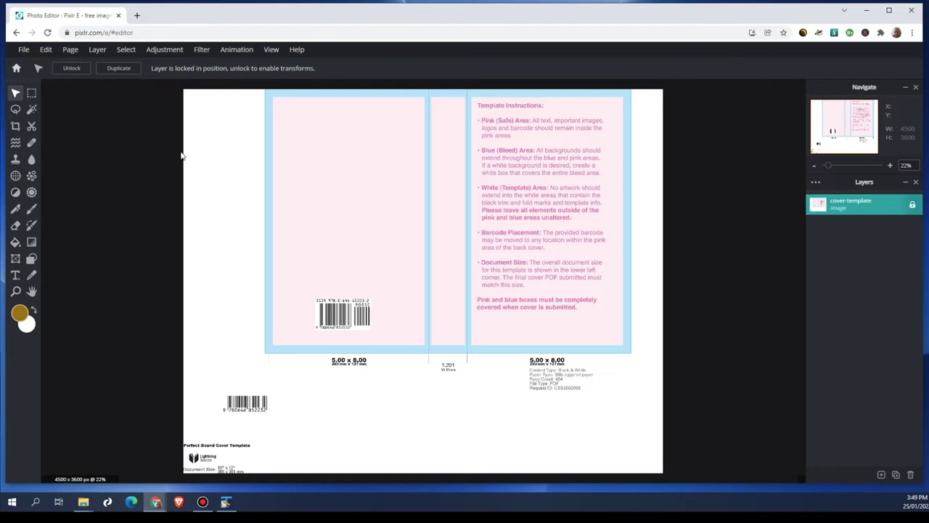
Step: Add heic2007a.png as an image layer and move it to X 599, Y 0 over the template's cover area
{"action": "left_click", "coordinate": [98, 52]}
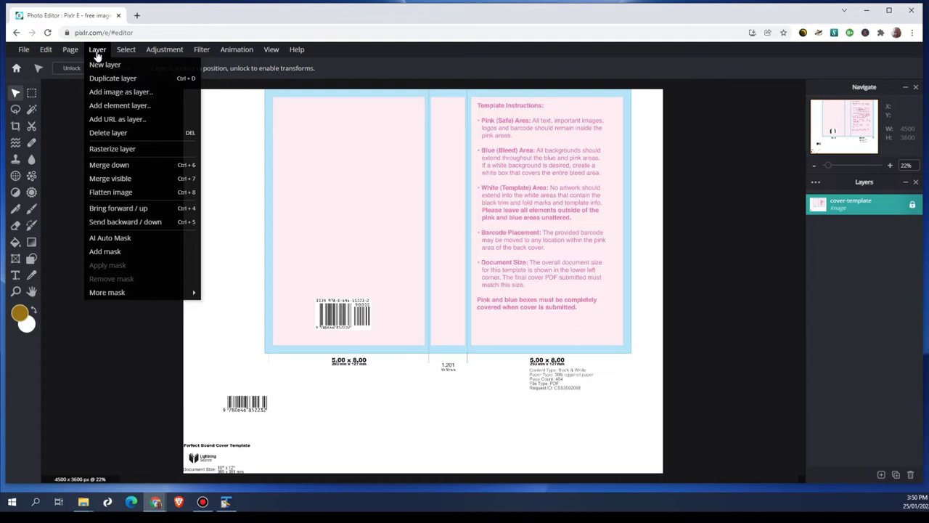
{"action": "left_click", "coordinate": [111, 93]}
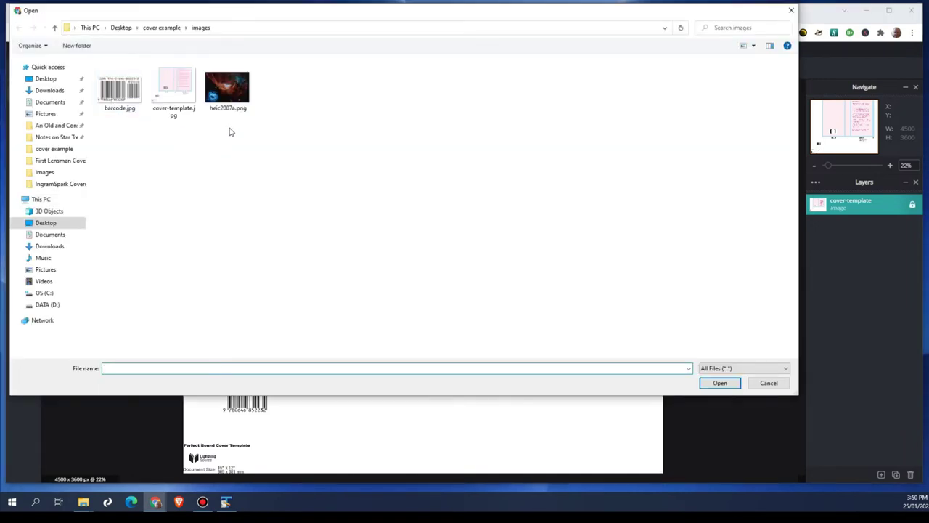
{"action": "left_click", "coordinate": [232, 94]}
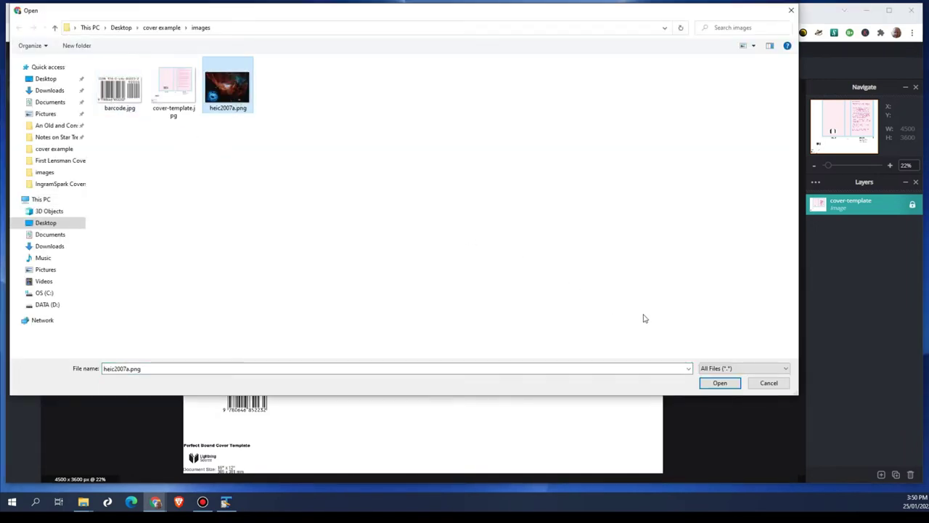
{"action": "left_click", "coordinate": [715, 383]}
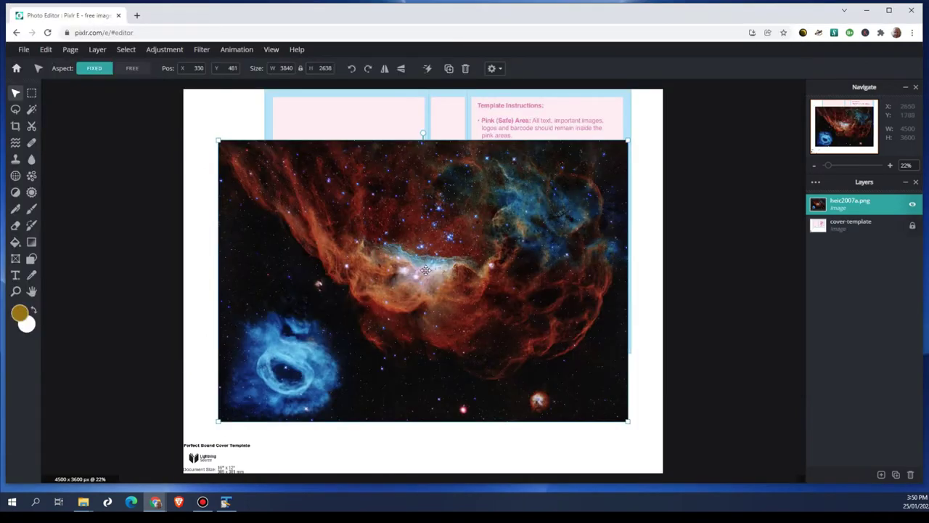
{"action": "left_click_drag", "start_coordinate": [391, 255], "coordinate": [412, 208]}
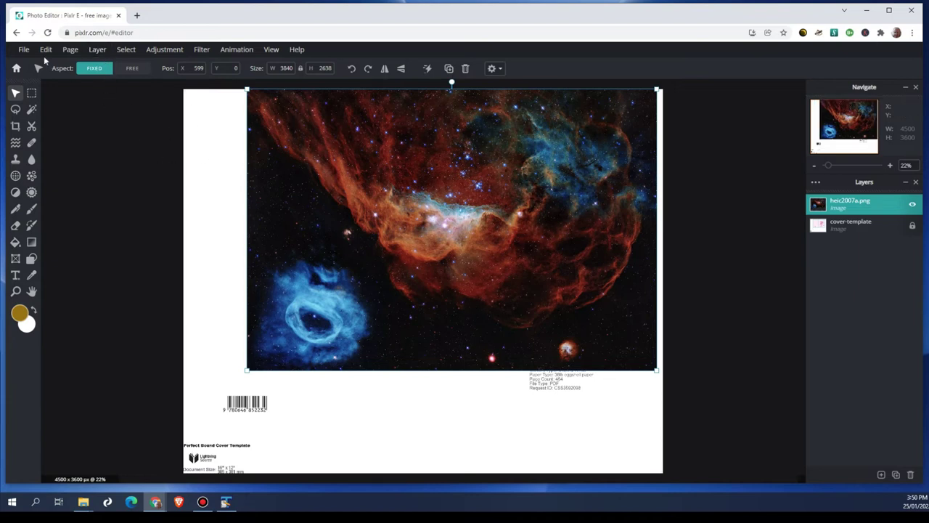
Step: Mask the heic2007a.png layer with a rectangle matching the outer edge of the template's blue bleed area
{"action": "left_click", "coordinate": [97, 52]}
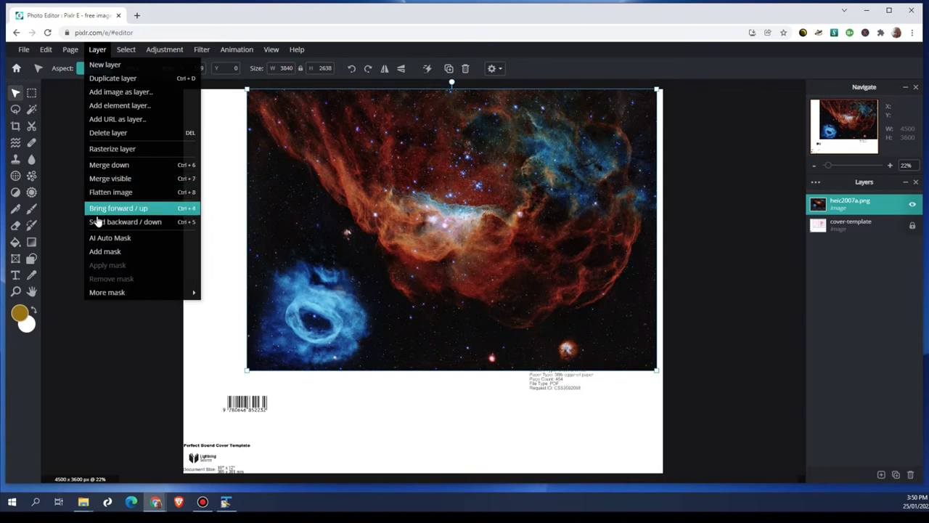
{"action": "left_click", "coordinate": [102, 252]}
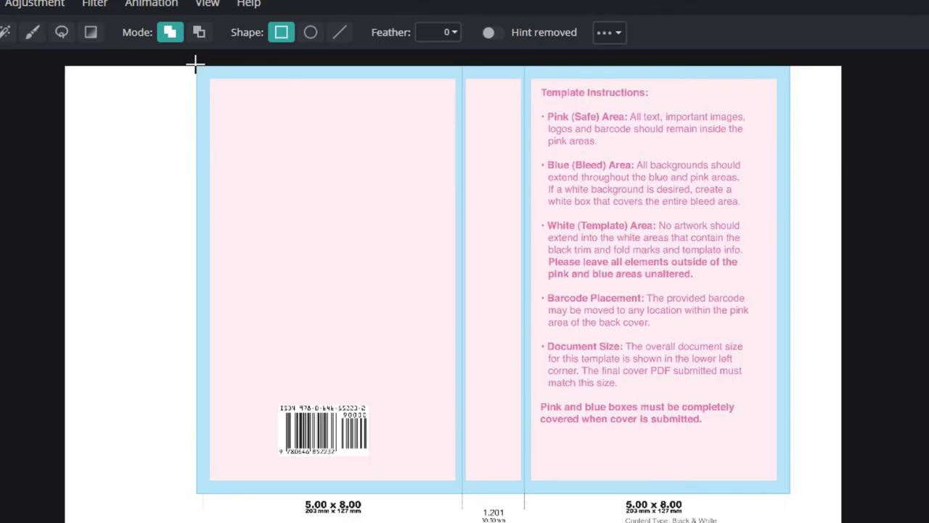
{"action": "left_click_drag", "start_coordinate": [196, 67], "coordinate": [791, 495]}
{"action": "left_click_drag", "start_coordinate": [791, 495], "coordinate": [792, 497]}
{"action": "key", "text": "ctrl+v"}
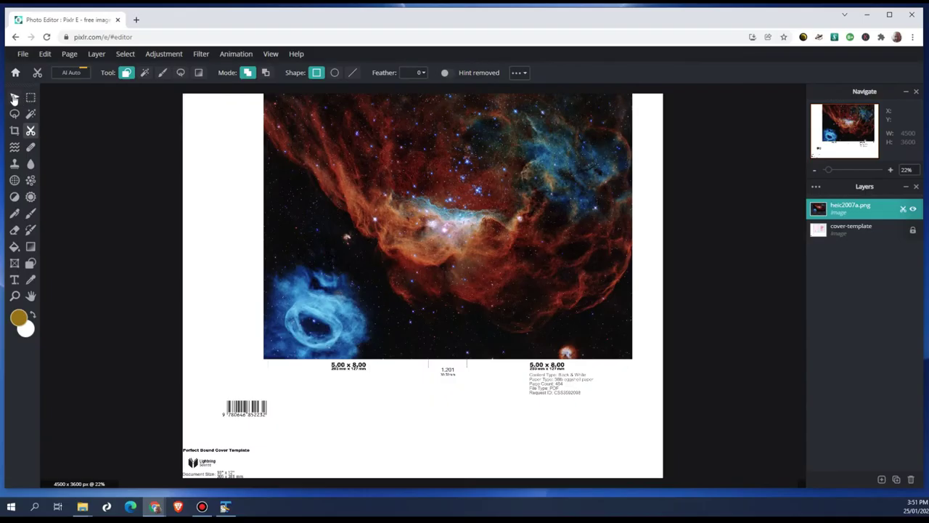
Step: Leave the mask tool for the Arrange tool and lock the heic2007a.png layer
{"action": "left_click", "coordinate": [14, 98]}
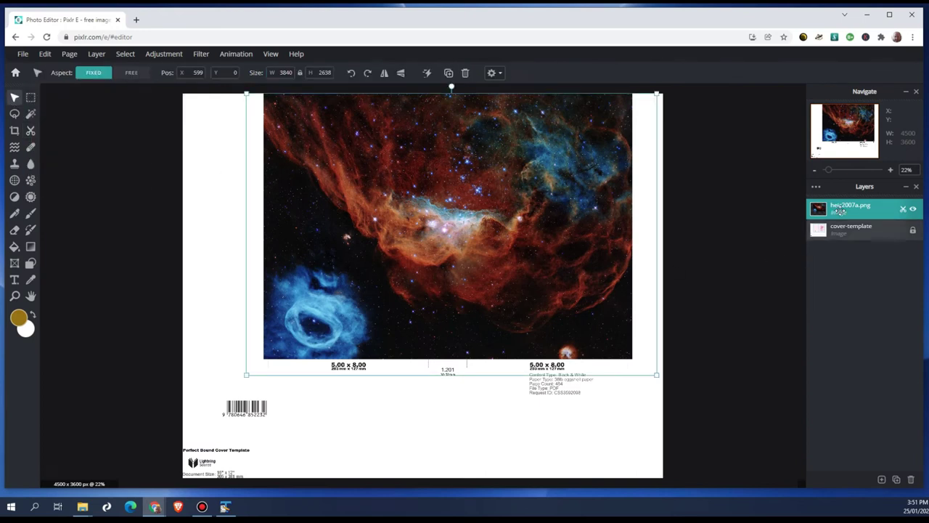
{"action": "left_click", "coordinate": [842, 209]}
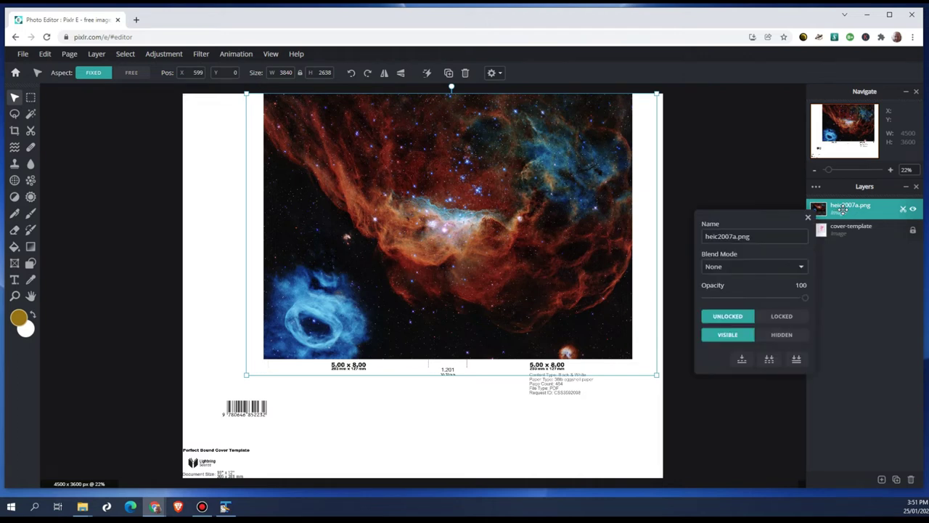
{"action": "left_click", "coordinate": [778, 319]}
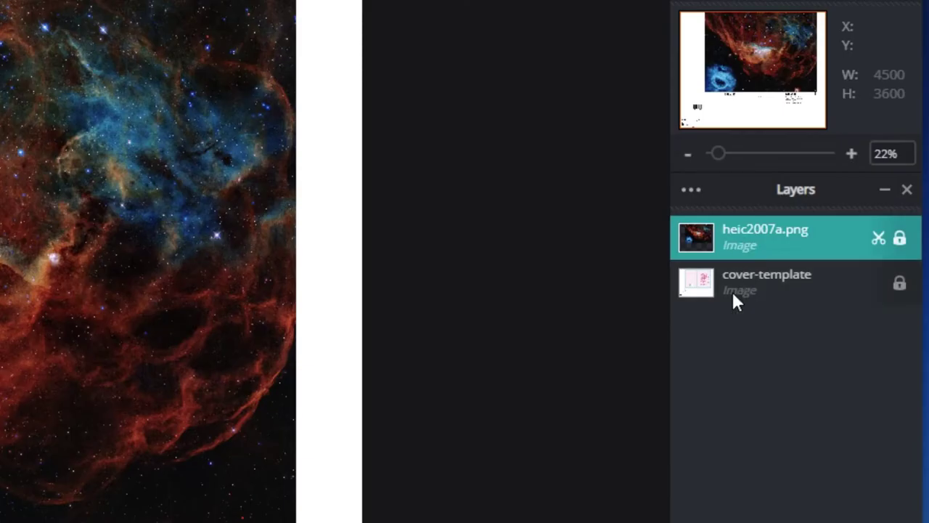
{"action": "left_click", "coordinate": [838, 229]}
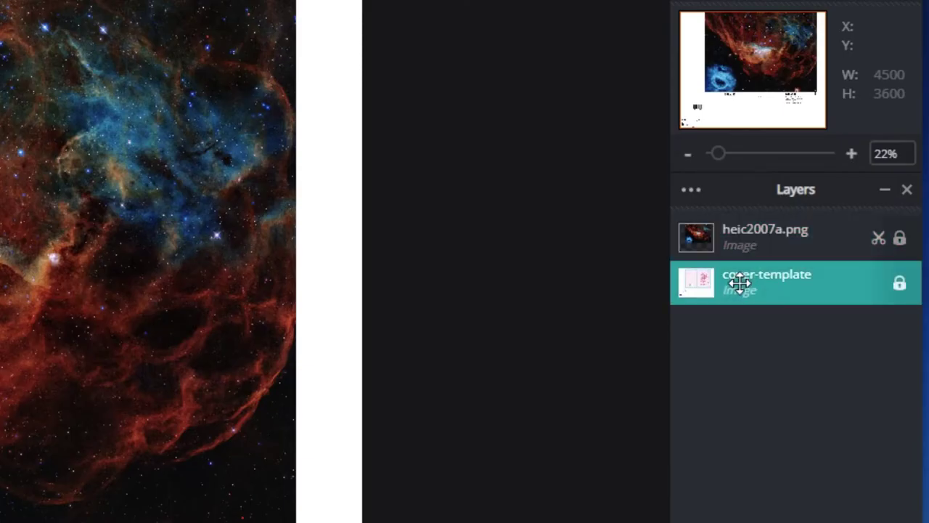
{"action": "left_click", "coordinate": [739, 283]}
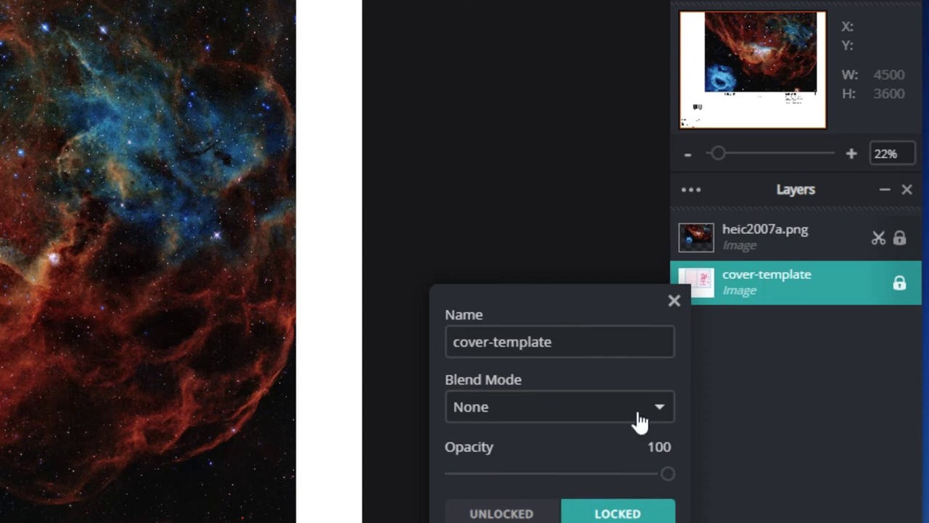
{"action": "left_click_drag", "start_coordinate": [667, 476], "coordinate": [717, 512]}
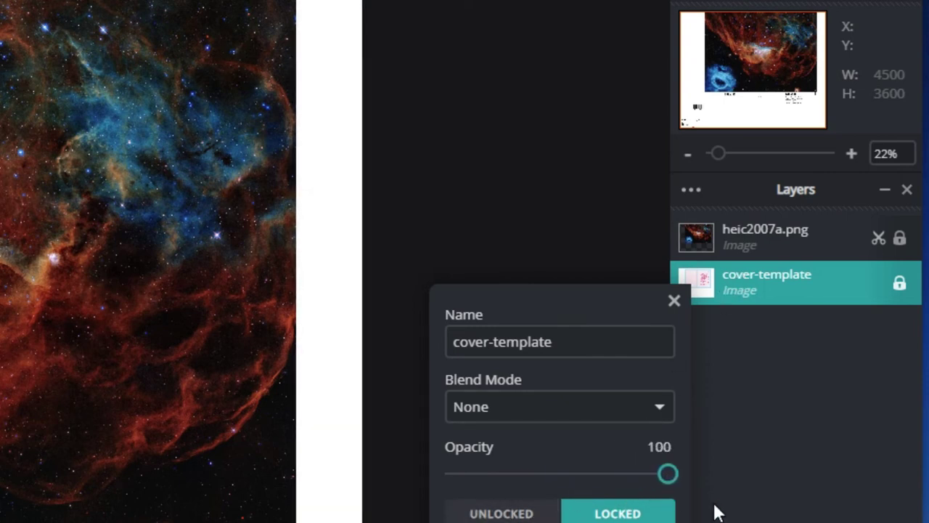
{"action": "left_click", "coordinate": [673, 300]}
Step: Lower the opacity of the heic2007a.png layer to 38 so the template shows through
{"action": "left_click", "coordinate": [764, 244]}
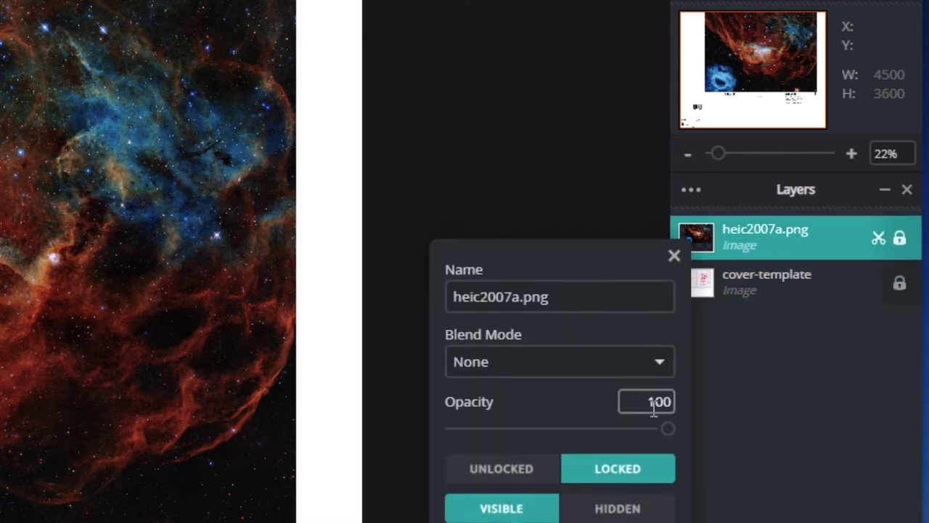
{"action": "left_click_drag", "start_coordinate": [667, 432], "coordinate": [538, 428]}
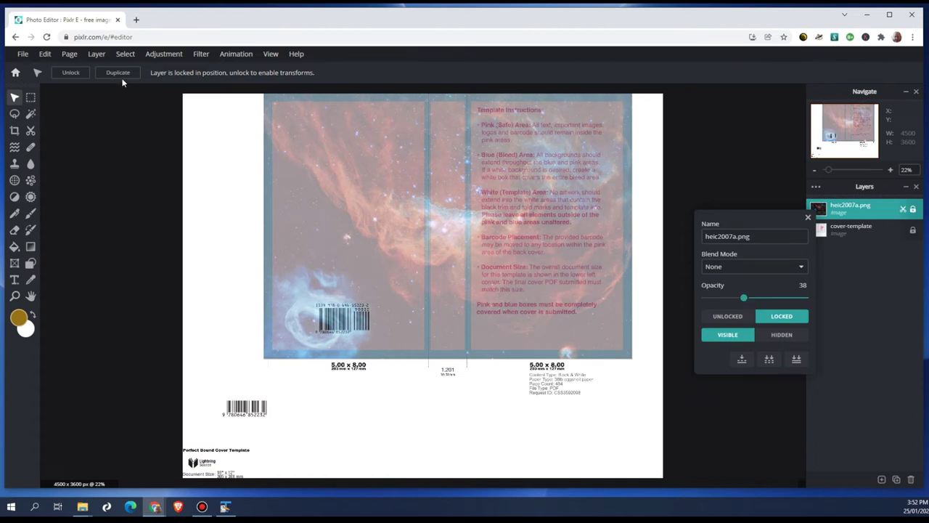
Step: Check the masked image's lower edge against the bleed area, and unlock and hide the heic2007a.png layer
{"action": "left_click", "coordinate": [270, 53]}
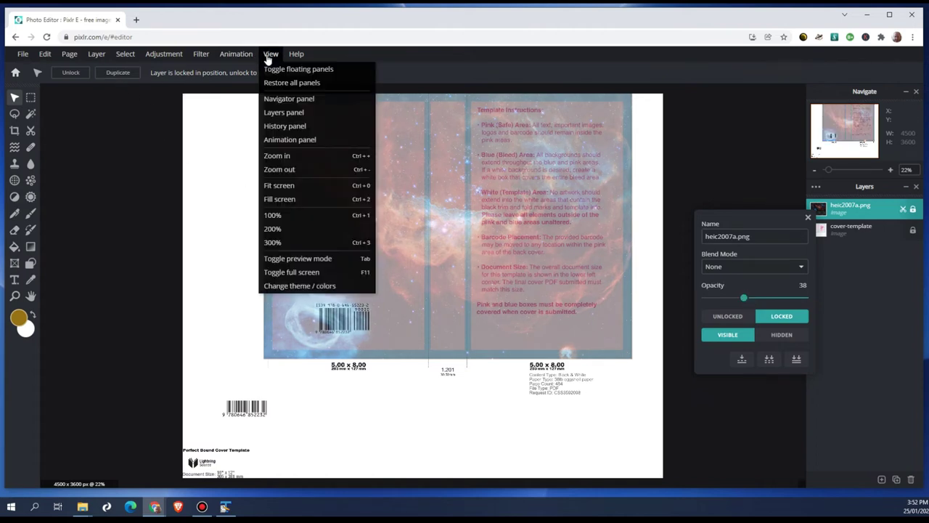
{"action": "left_click", "coordinate": [271, 155]}
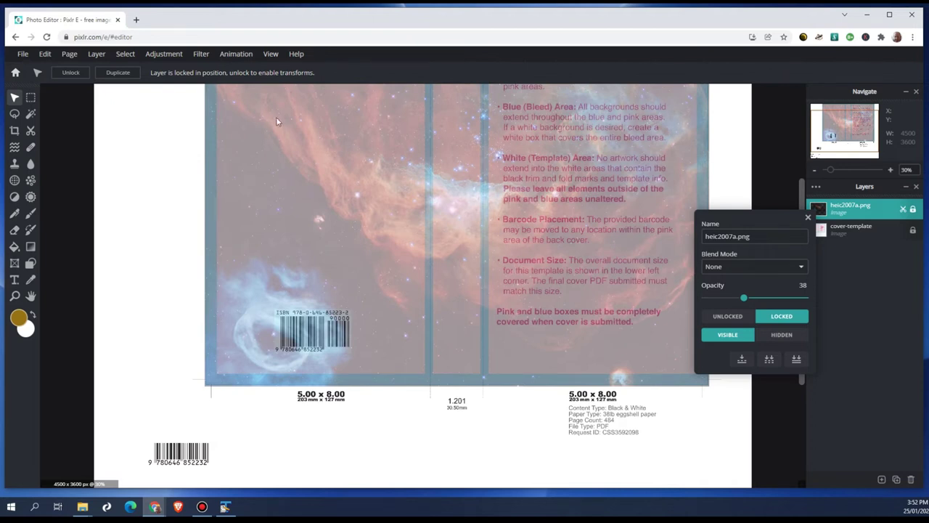
{"action": "left_click", "coordinate": [269, 55]}
{"action": "left_click", "coordinate": [277, 156]}
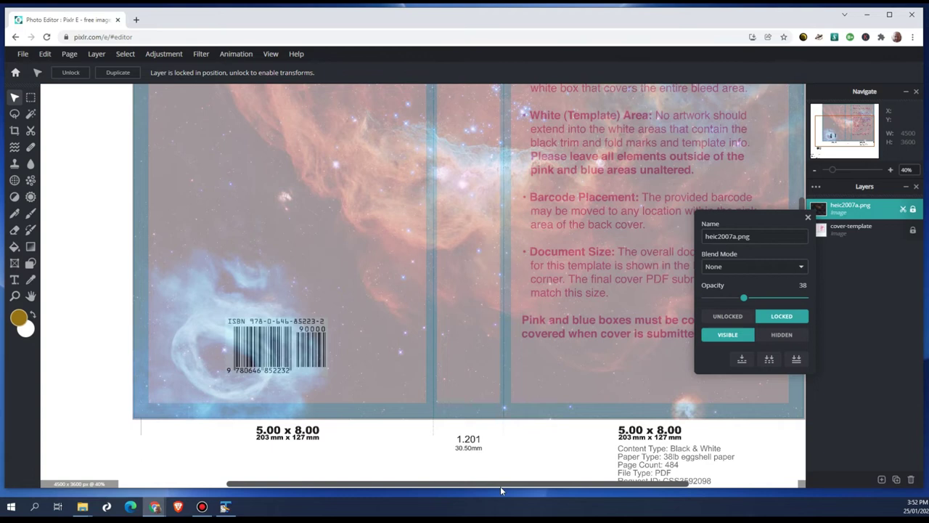
{"action": "left_click_drag", "start_coordinate": [507, 484], "coordinate": [660, 485]}
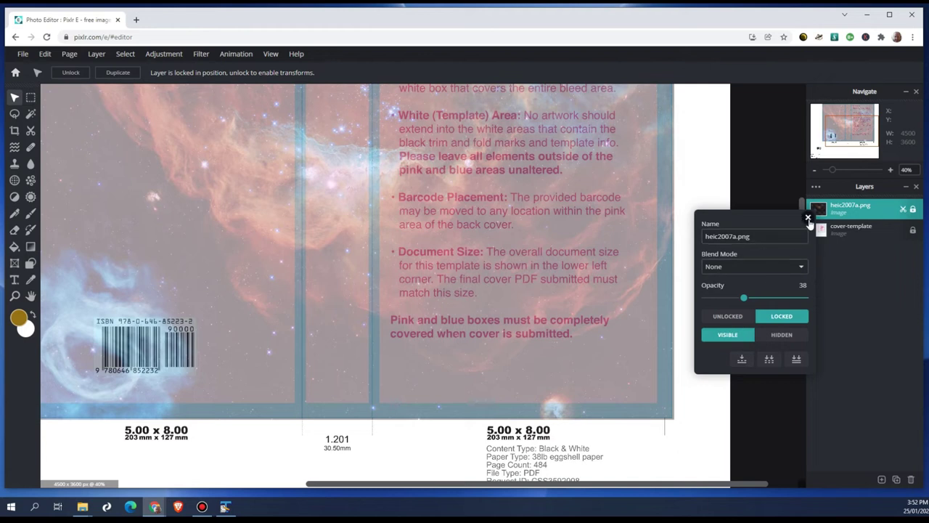
{"action": "left_click", "coordinate": [855, 209]}
{"action": "left_click", "coordinate": [855, 208]}
{"action": "left_click", "coordinate": [808, 209]}
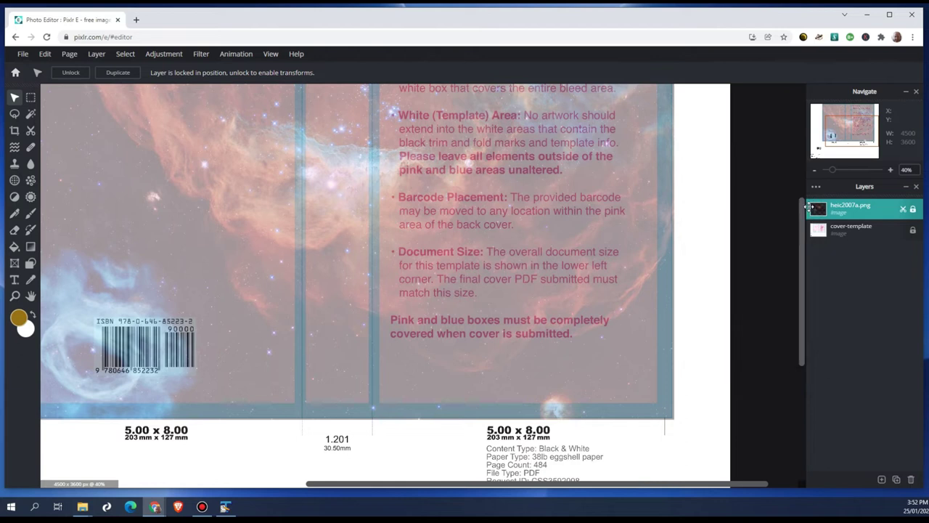
{"action": "left_click", "coordinate": [912, 210]}
{"action": "left_click", "coordinate": [913, 210]}
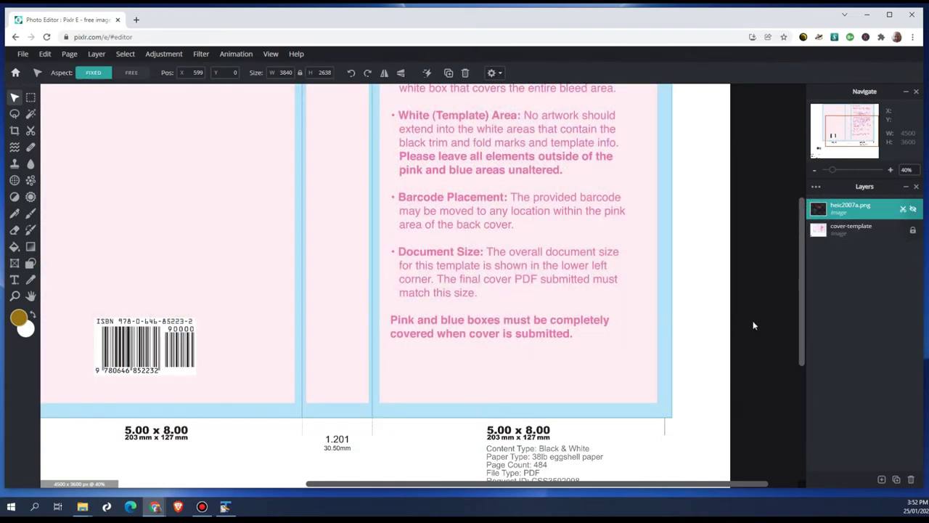
Step: Add heic2007a.png once more as a new image layer above the template
{"action": "left_click_drag", "start_coordinate": [803, 291], "coordinate": [796, 209]}
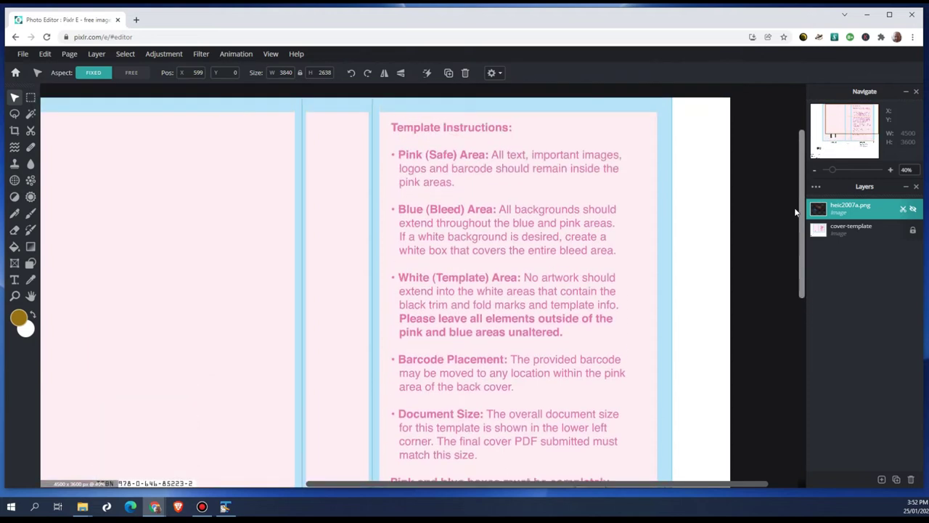
{"action": "scroll", "coordinate": [795, 209], "scroll_direction": "down", "scroll_amount": 2}
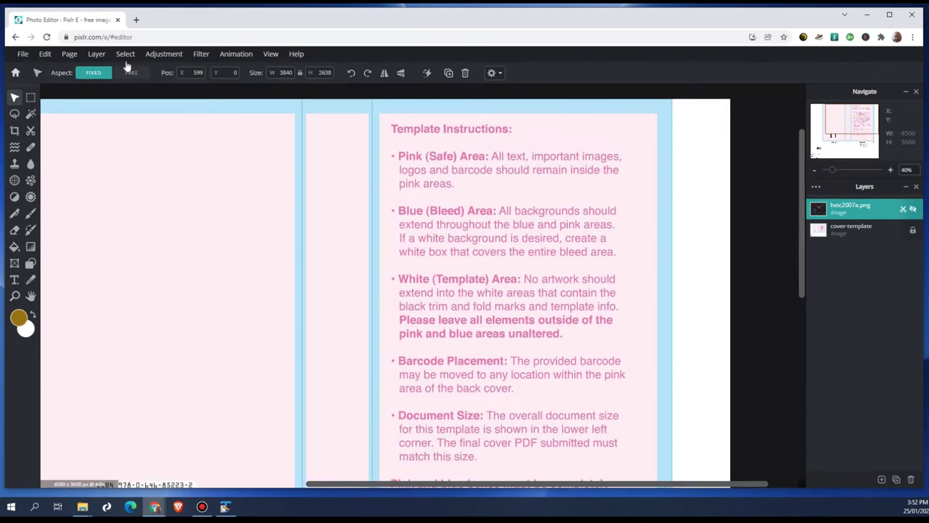
{"action": "left_click", "coordinate": [269, 55]}
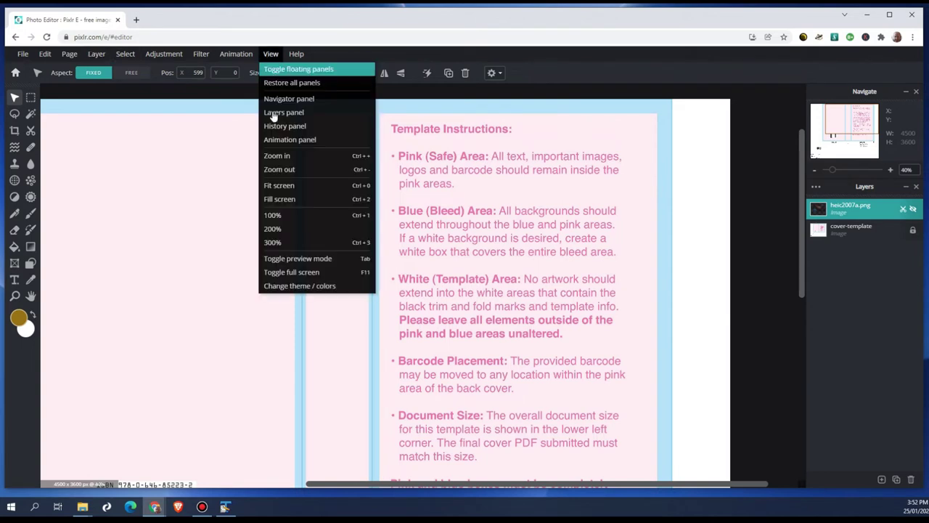
{"action": "left_click", "coordinate": [280, 169]}
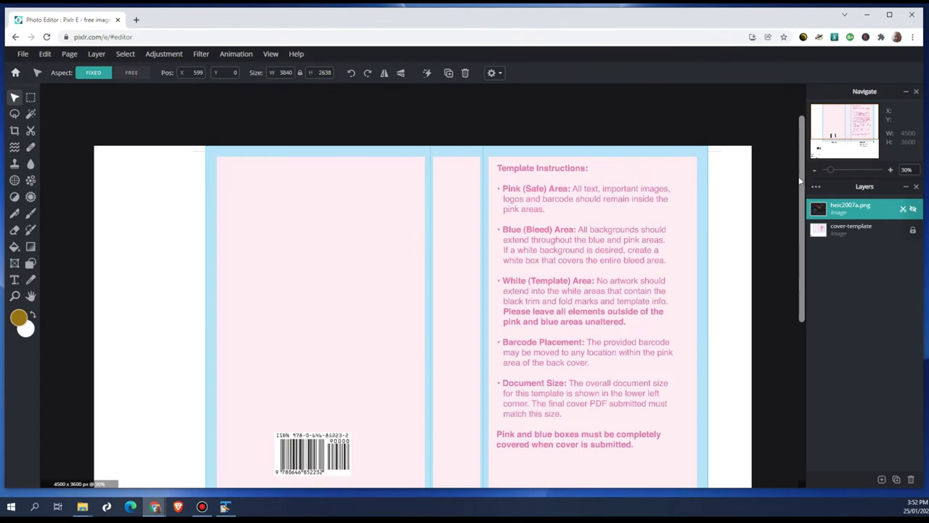
{"action": "scroll", "coordinate": [803, 197], "scroll_direction": "down", "scroll_amount": 1}
{"action": "scroll", "coordinate": [803, 198], "scroll_direction": "down", "scroll_amount": 1}
{"action": "scroll", "coordinate": [804, 197], "scroll_direction": "up", "scroll_amount": 1}
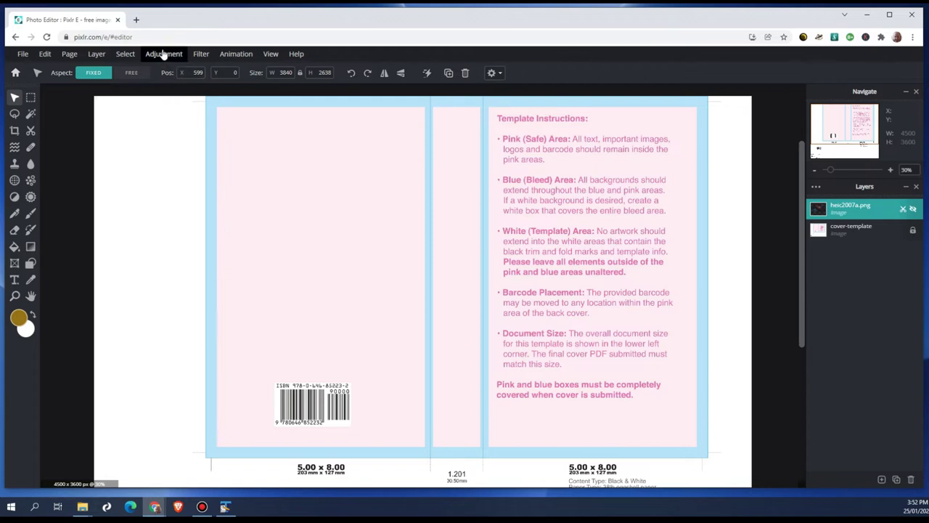
{"action": "left_click", "coordinate": [97, 55]}
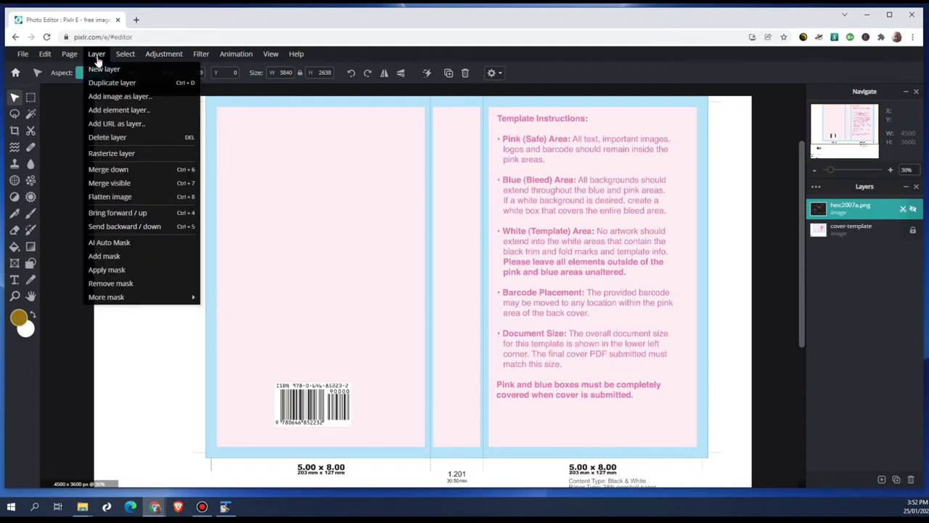
{"action": "left_click", "coordinate": [105, 98]}
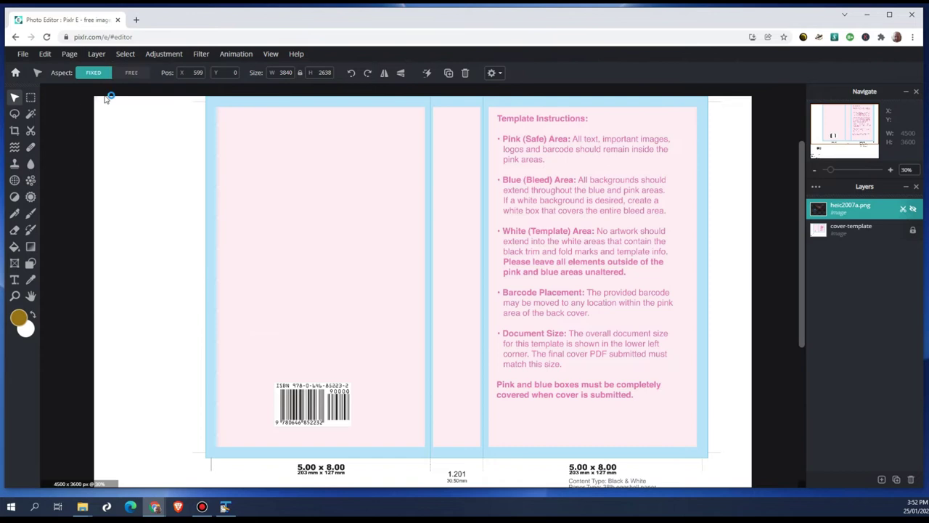
{"action": "left_click", "coordinate": [227, 98]}
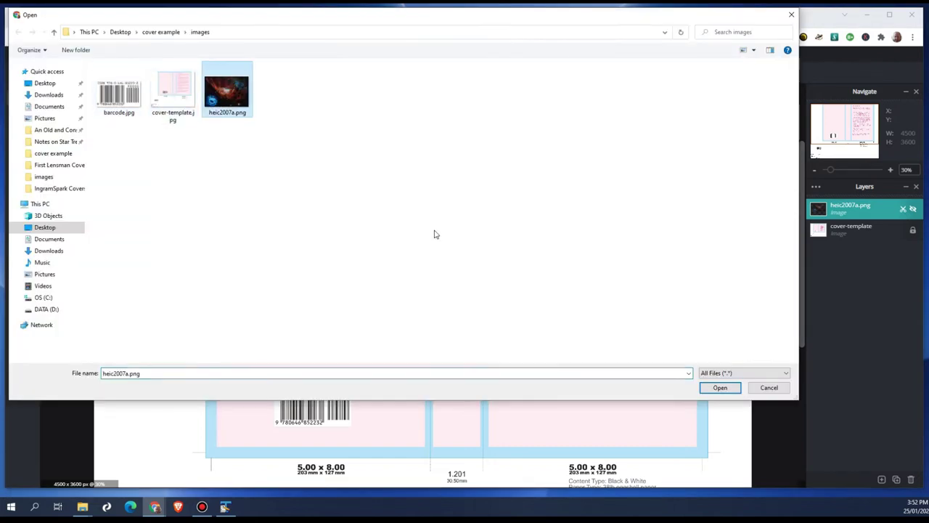
{"action": "left_click", "coordinate": [719, 387]}
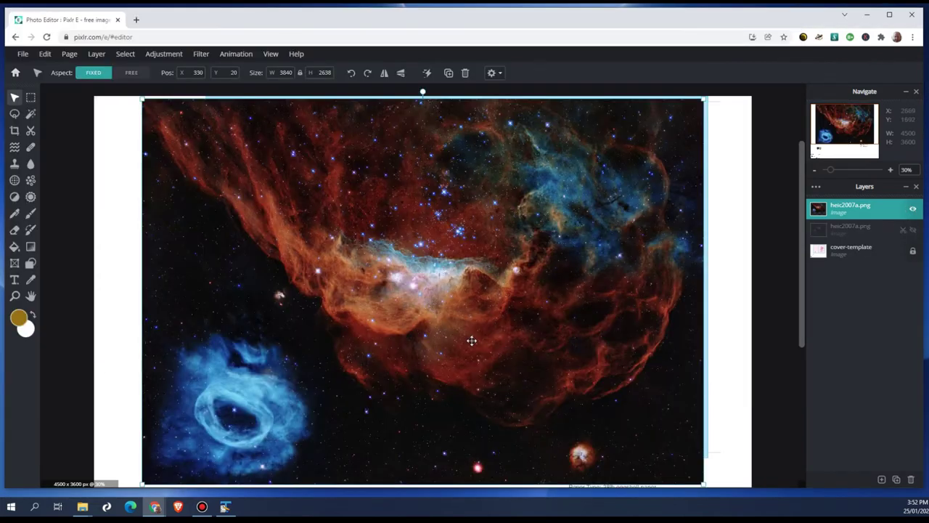
Step: Scale the new heic2007a.png layer to about 3673 by 2523 px and position it at about X 650, Y 0 over the cover area
{"action": "left_click_drag", "start_coordinate": [453, 290], "coordinate": [479, 297]}
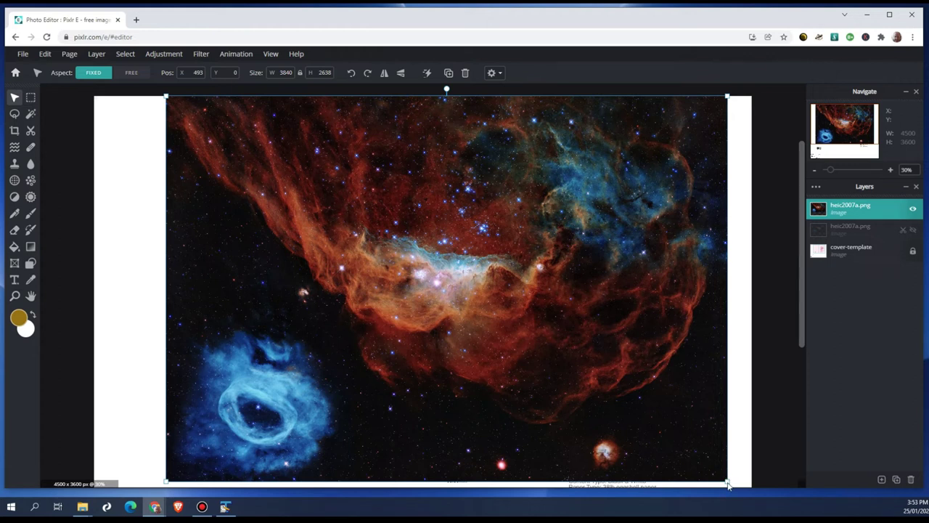
{"action": "left_click_drag", "start_coordinate": [728, 481], "coordinate": [702, 463]}
{"action": "left_click_drag", "start_coordinate": [346, 326], "coordinate": [367, 325]}
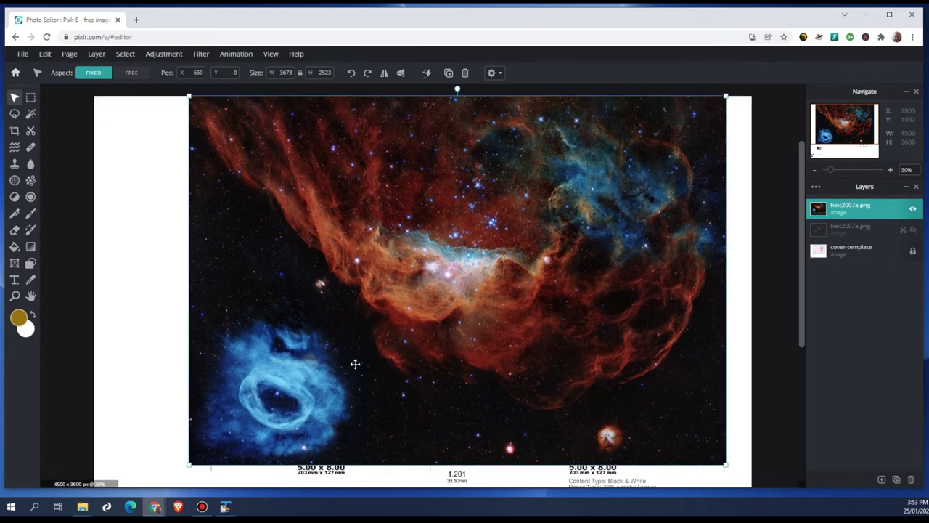
Step: Add a rectangular mask to the new heic2007a.png layer along the outer edge of the template's blue bleed area
{"action": "left_click", "coordinate": [97, 55]}
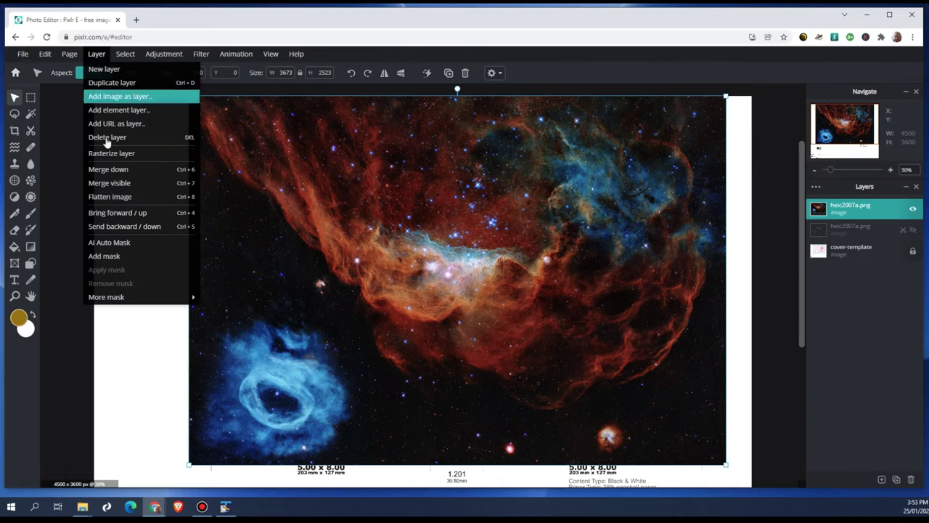
{"action": "left_click", "coordinate": [127, 256]}
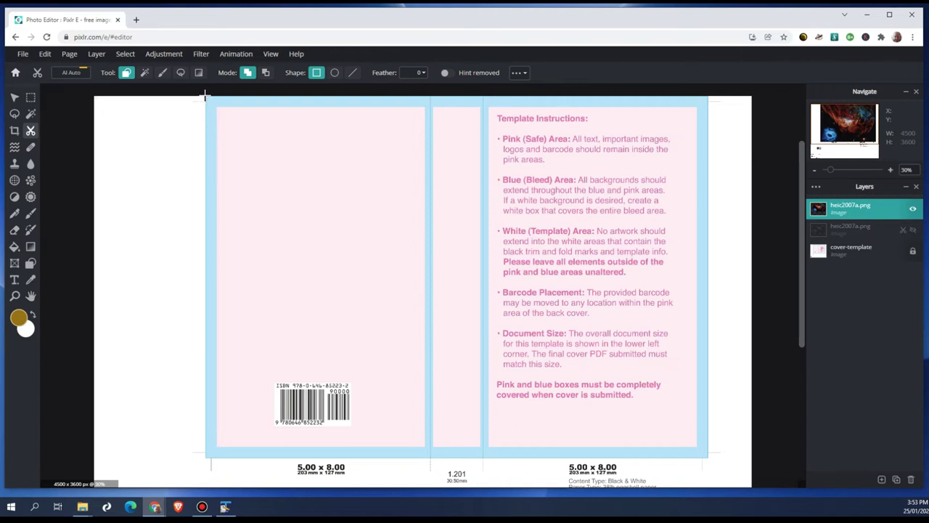
{"action": "left_click_drag", "start_coordinate": [204, 95], "coordinate": [707, 458]}
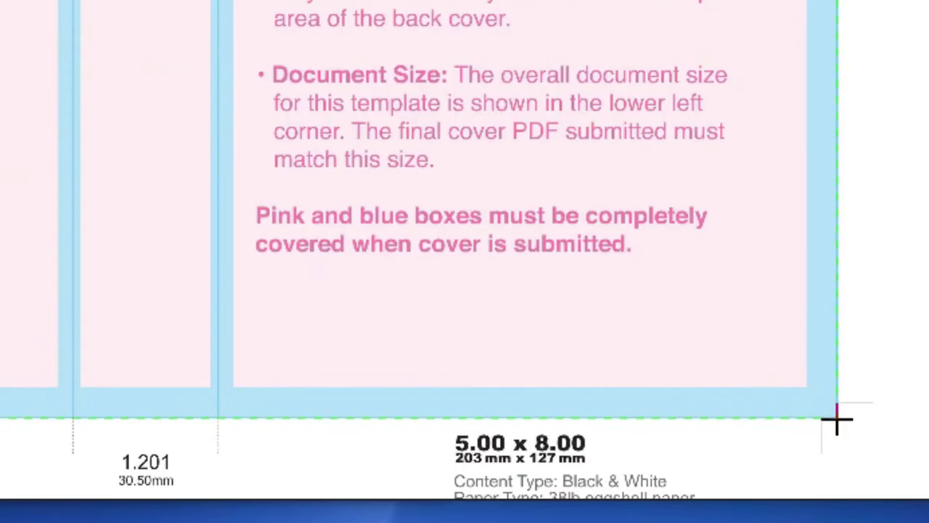
{"action": "left_click_drag", "start_coordinate": [836, 420], "coordinate": [840, 419]}
{"action": "key", "text": "ctrl+v"}
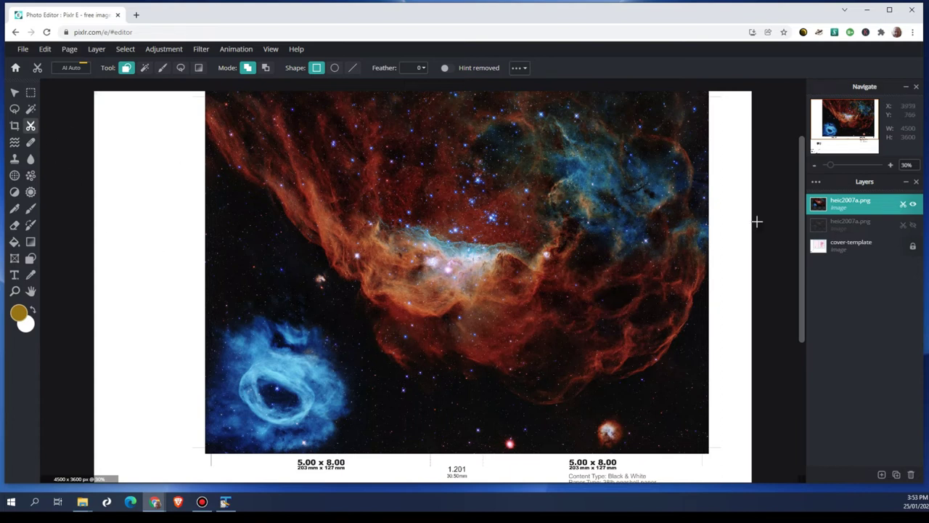
Step: Lock the newly masked heic2007a.png layer and lower its opacity to 29
{"action": "double_click", "coordinate": [862, 205]}
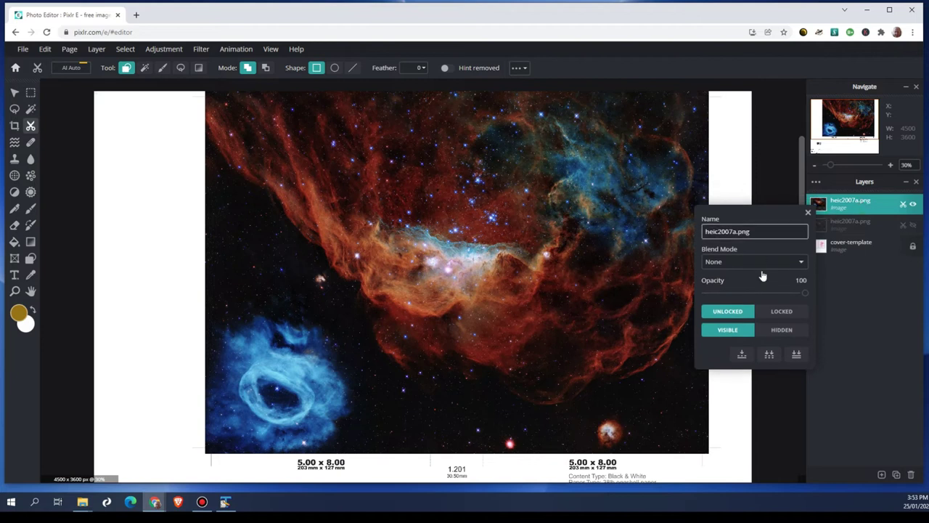
{"action": "left_click", "coordinate": [770, 314]}
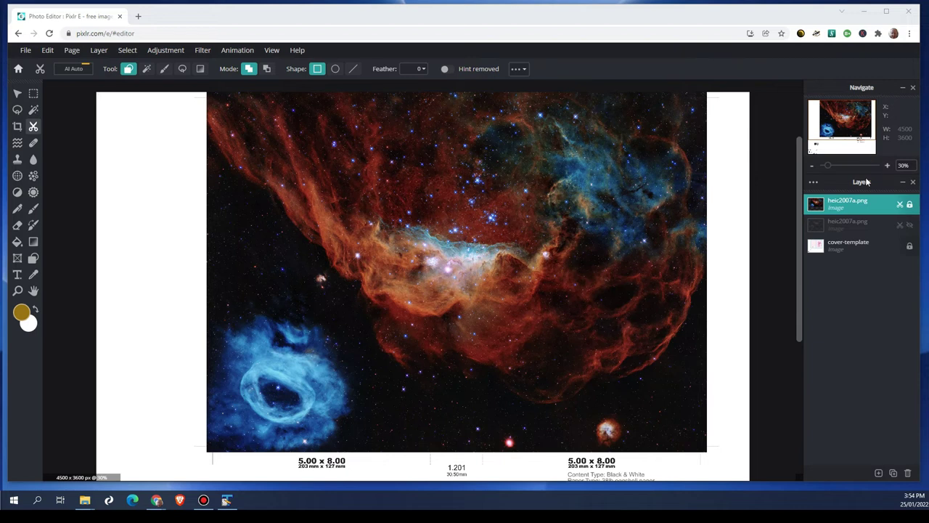
{"action": "left_click", "coordinate": [862, 204]}
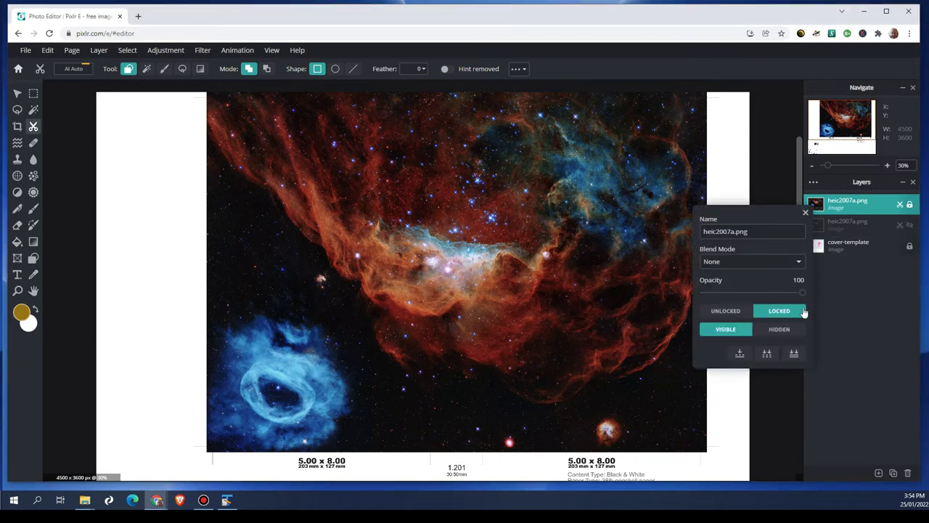
{"action": "left_click_drag", "start_coordinate": [803, 292], "coordinate": [731, 325]}
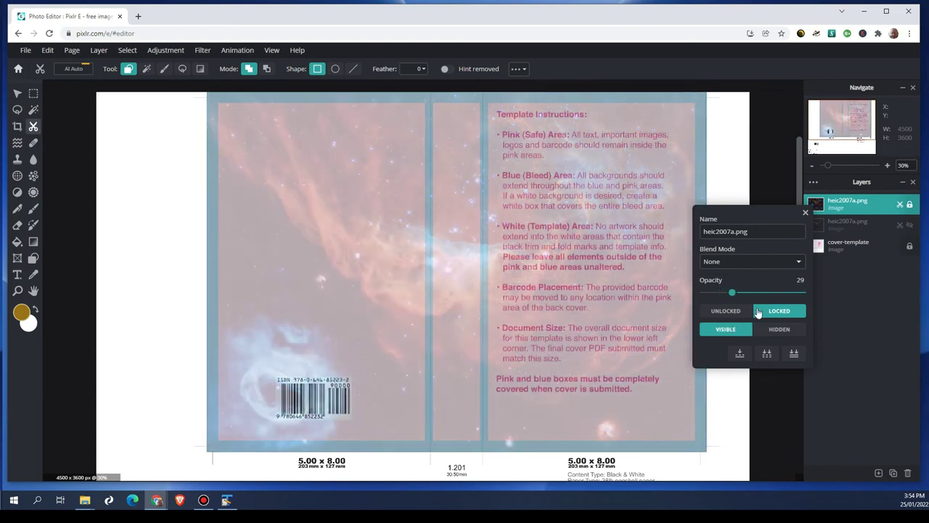
{"action": "left_click", "coordinate": [804, 214]}
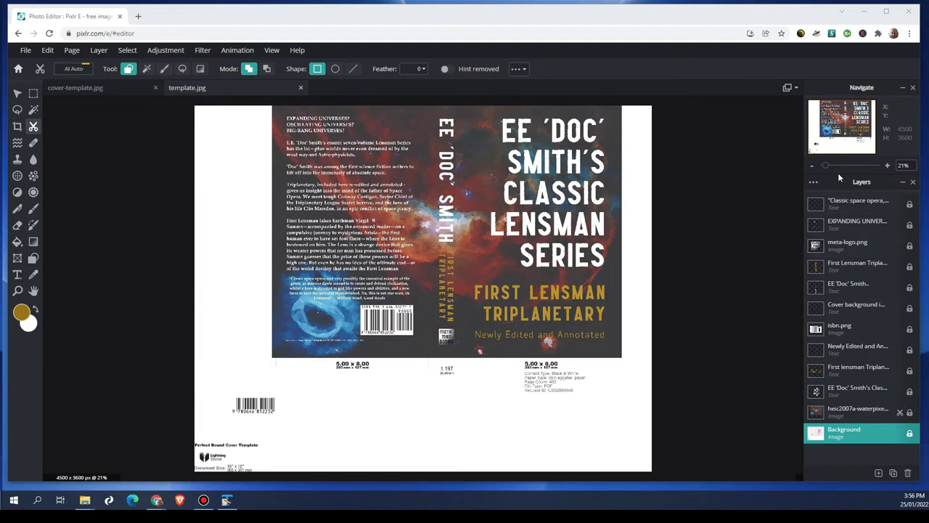
Step: Maximize the window and examine the title, spine and back cover text of the finished template.jpg cover at 50% zoom
{"action": "left_click", "coordinate": [887, 11]}
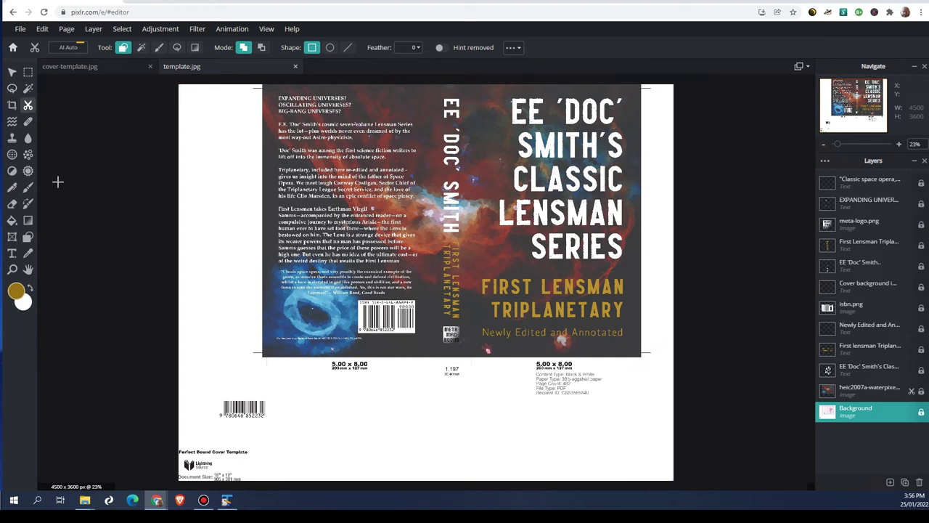
{"action": "left_click", "coordinate": [11, 74]}
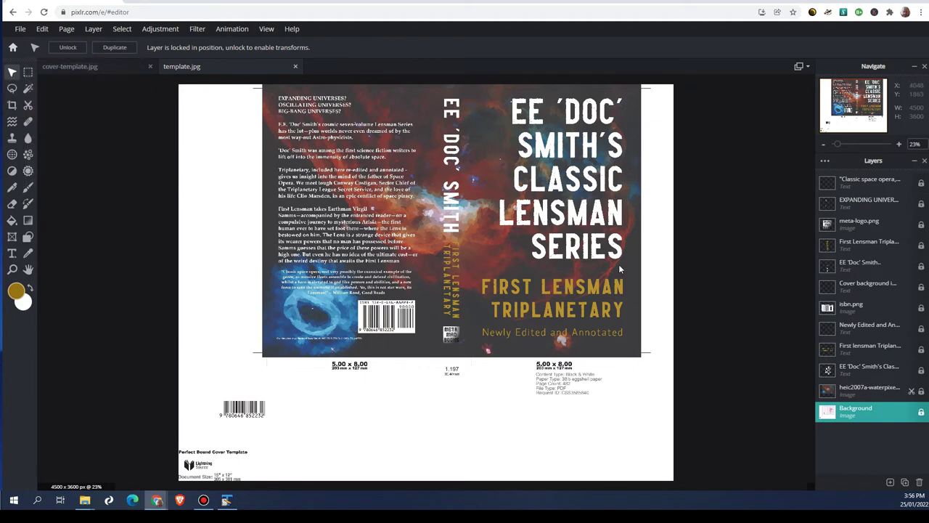
{"action": "left_click", "coordinate": [268, 29]}
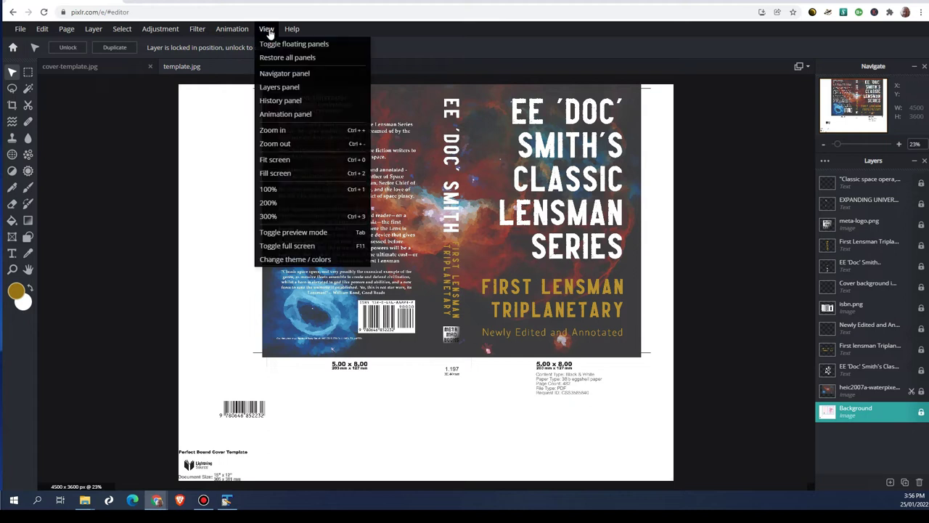
{"action": "left_click", "coordinate": [279, 131]}
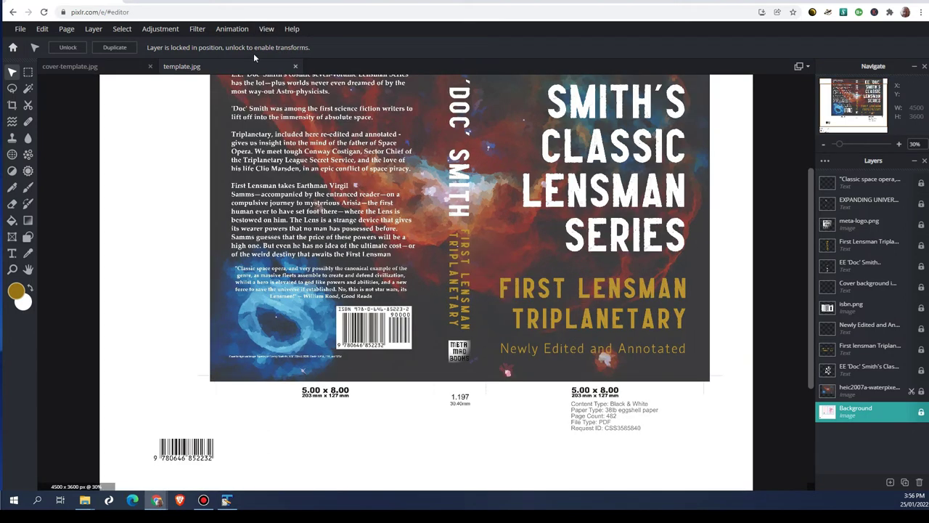
{"action": "left_click", "coordinate": [266, 29]}
{"action": "left_click", "coordinate": [274, 131]}
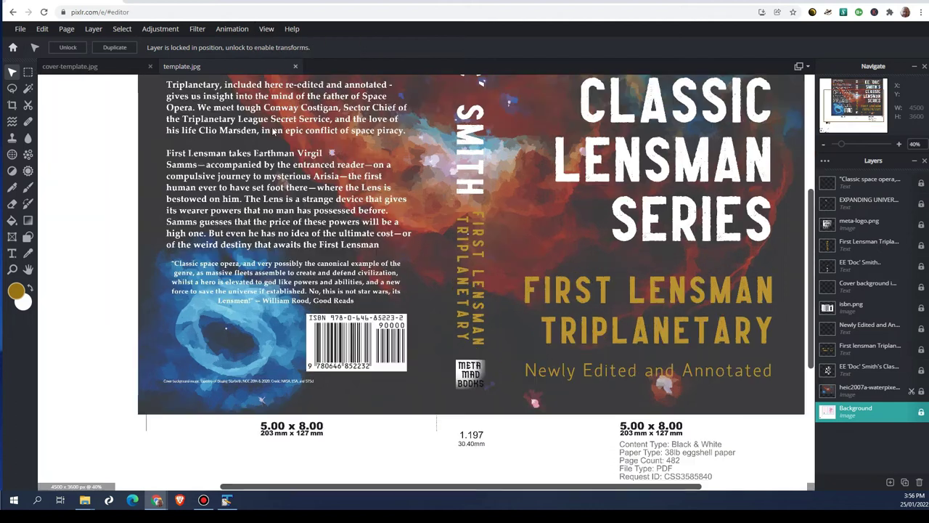
{"action": "left_click", "coordinate": [266, 29]}
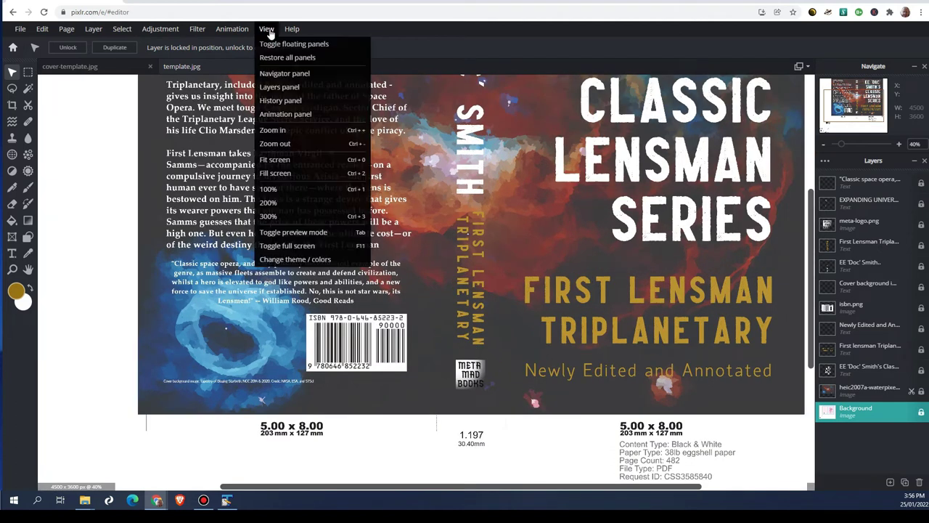
{"action": "left_click", "coordinate": [270, 131]}
{"action": "left_click_drag", "start_coordinate": [331, 485], "coordinate": [455, 508]}
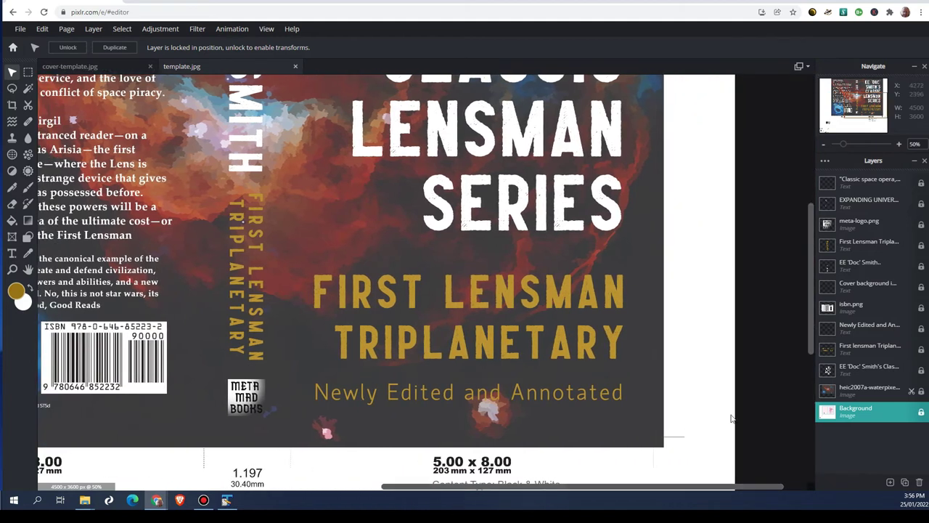
{"action": "left_click_drag", "start_coordinate": [809, 319], "coordinate": [814, 246]}
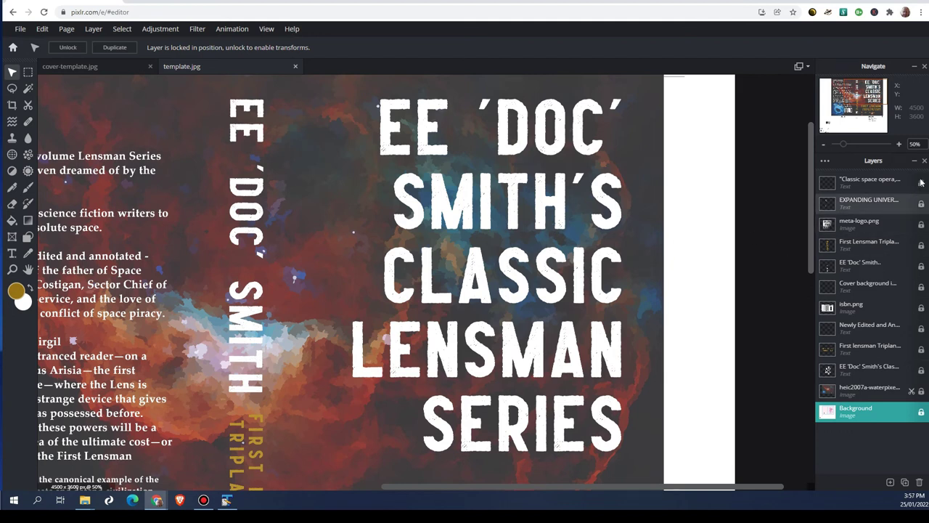
Step: Unlock the "EE 'Doc' Smith's Classic .." front cover title layer and activate the Text tool on it
{"action": "left_click", "coordinate": [875, 370]}
{"action": "left_click", "coordinate": [875, 370]}
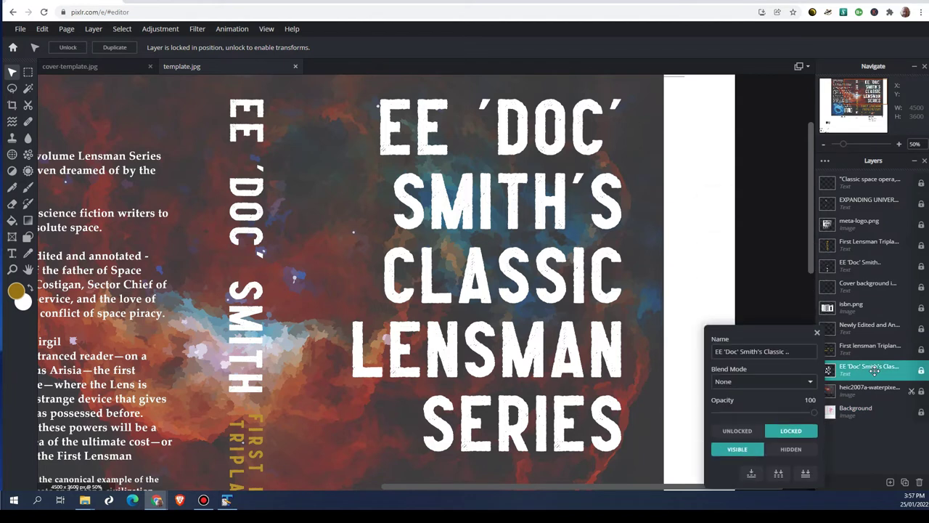
{"action": "left_click", "coordinate": [736, 431]}
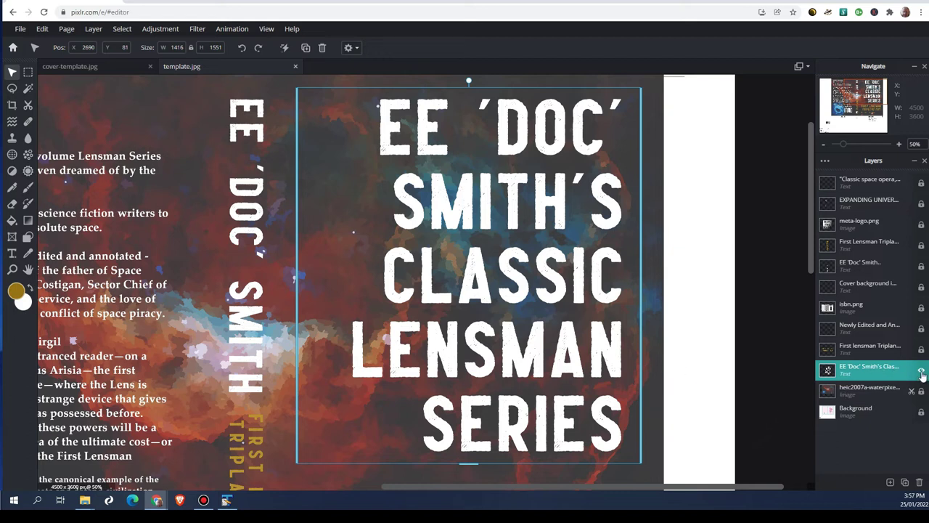
{"action": "left_click", "coordinate": [853, 369]}
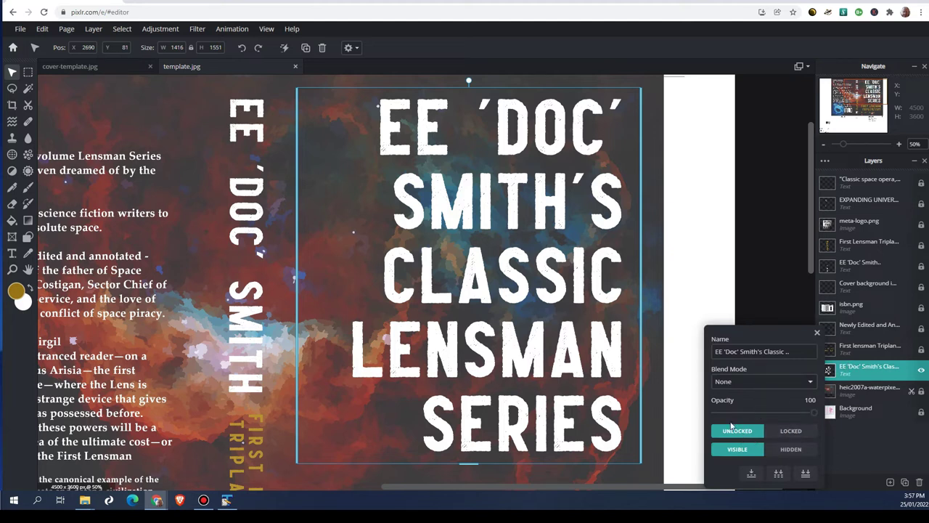
{"action": "left_click", "coordinate": [817, 334]}
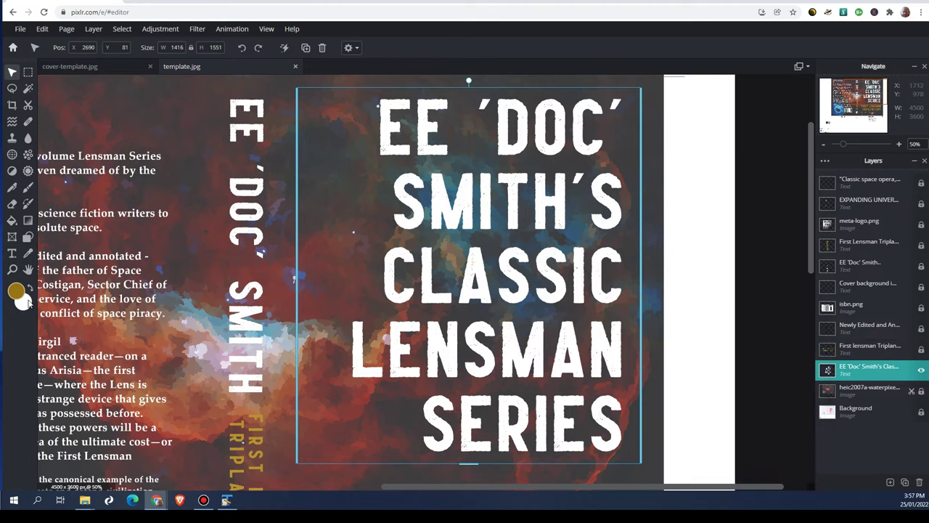
{"action": "left_click", "coordinate": [11, 256]}
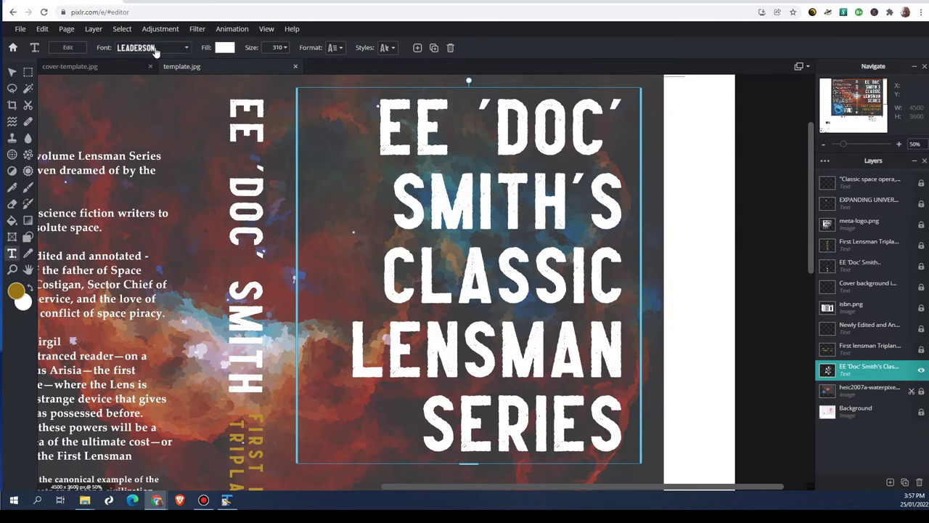
Step: Preview the Palab font and other fonts from the list on the front cover title, and return it to Leaderson
{"action": "left_click", "coordinate": [189, 46]}
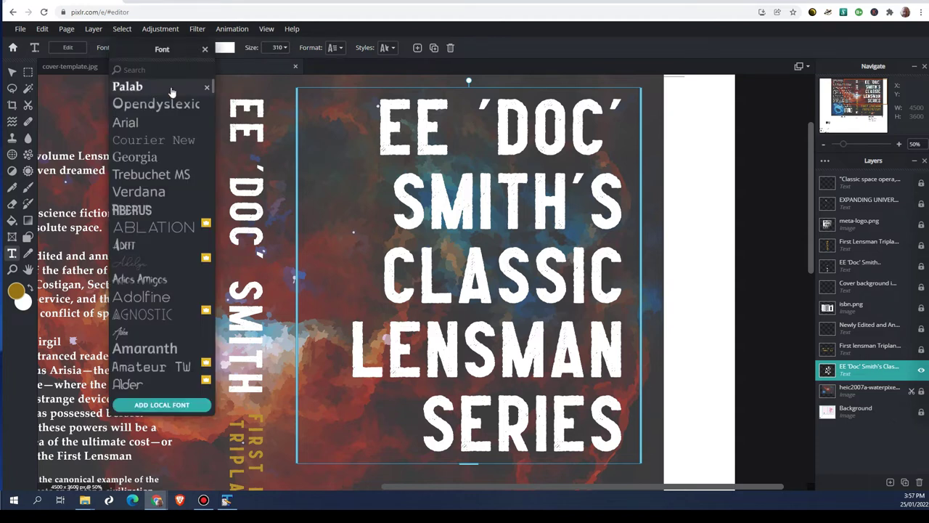
{"action": "left_click", "coordinate": [172, 89]}
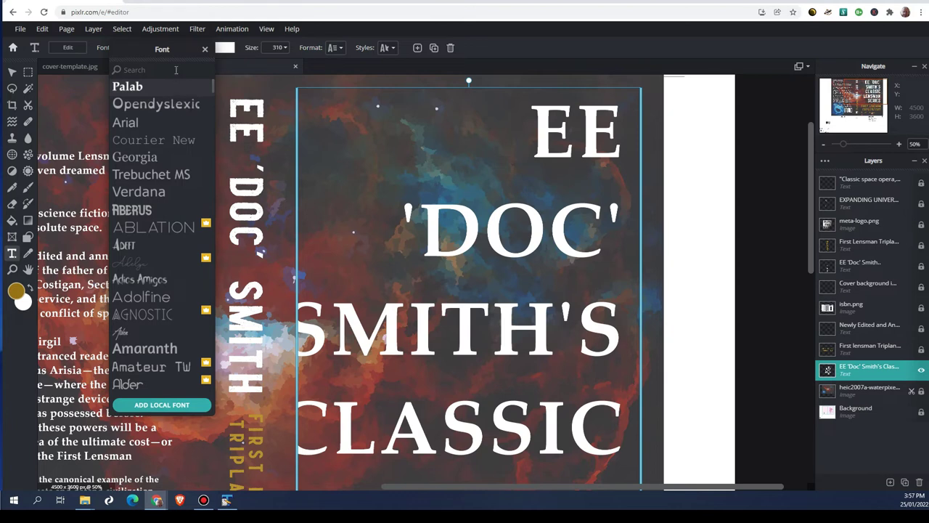
{"action": "scroll", "coordinate": [210, 145], "scroll_direction": "down", "scroll_amount": 15}
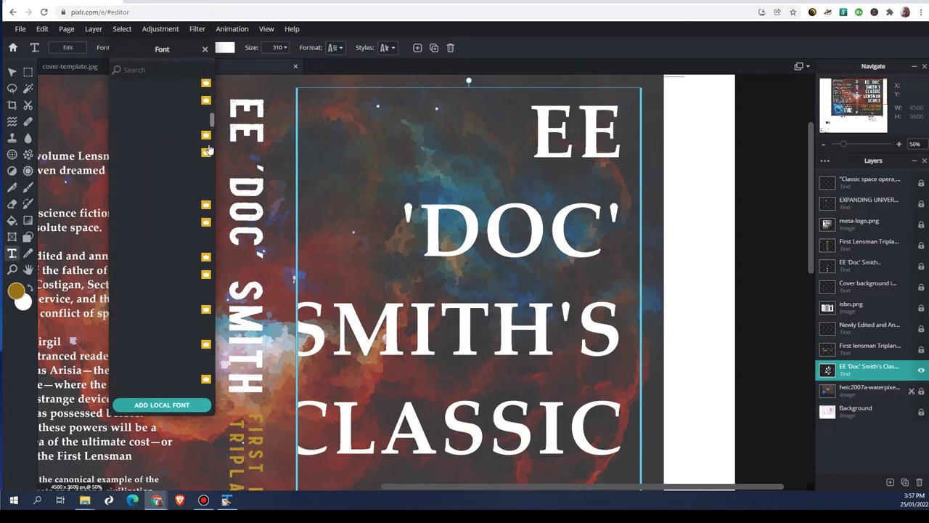
{"action": "scroll", "coordinate": [210, 267], "scroll_direction": "down", "scroll_amount": 10}
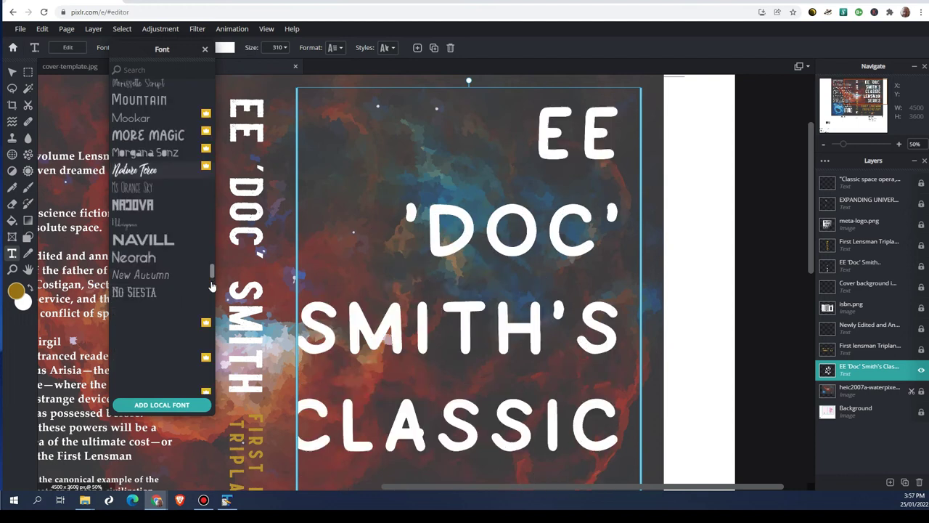
{"action": "mouse_move", "coordinate": [211, 313]}
{"action": "left_mouse_down"}
{"action": "mouse_move", "coordinate": [214, 366]}
{"action": "mouse_move", "coordinate": [211, 238]}
{"action": "left_mouse_up"}
{"action": "left_click", "coordinate": [157, 201]}
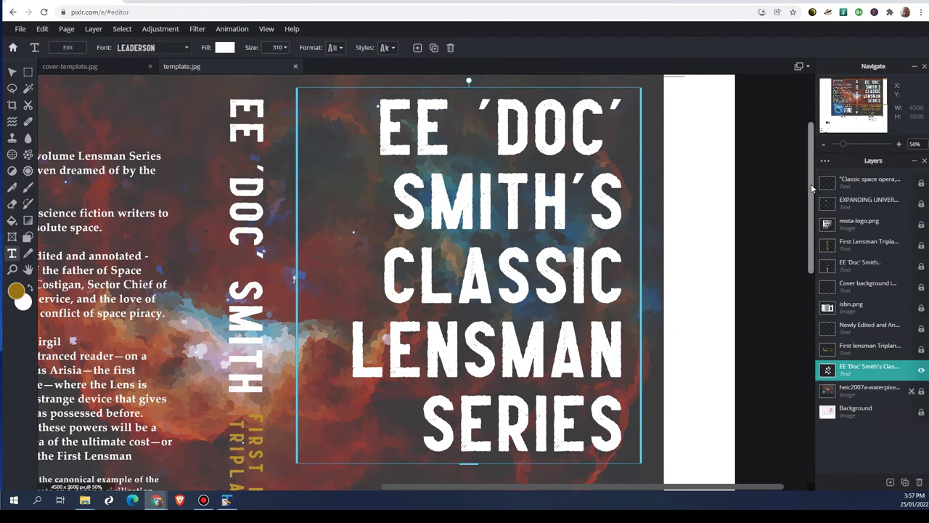
Step: Set the front cover title's font size to 215, line space to 15 and letter space to 10
{"action": "scroll", "coordinate": [811, 194], "scroll_direction": "down", "scroll_amount": 1}
{"action": "scroll", "coordinate": [812, 190], "scroll_direction": "up", "scroll_amount": 1}
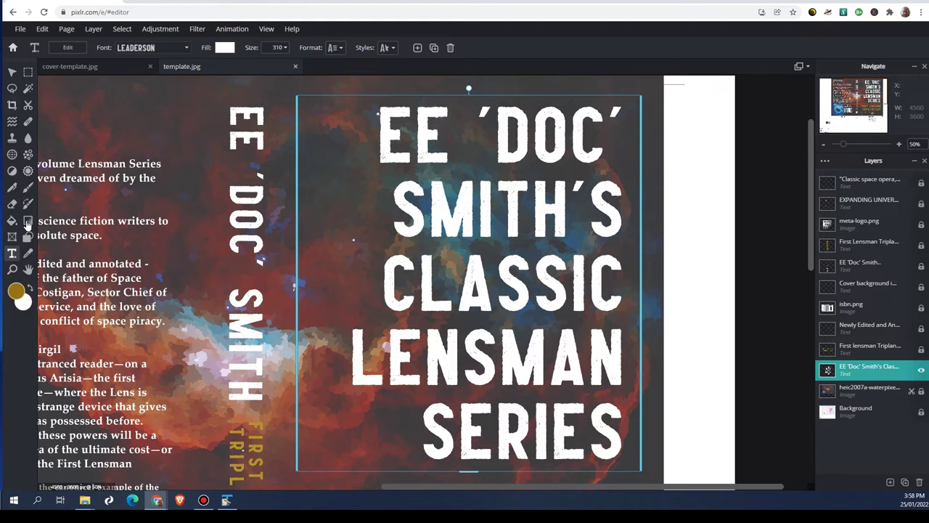
{"action": "left_click", "coordinate": [284, 47]}
{"action": "left_click_drag", "start_coordinate": [244, 66], "coordinate": [236, 66]}
{"action": "left_click", "coordinate": [335, 47]}
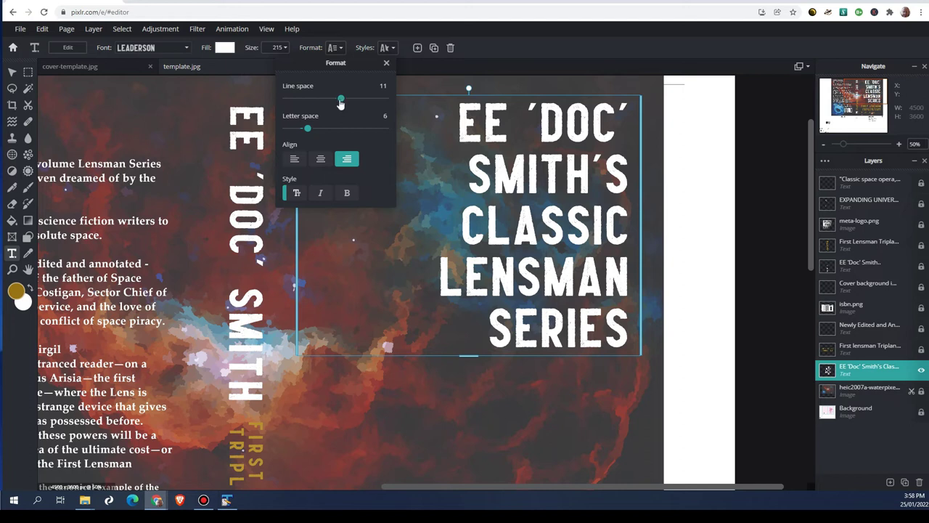
{"action": "left_click_drag", "start_coordinate": [341, 101], "coordinate": [343, 99]}
{"action": "left_click_drag", "start_coordinate": [308, 131], "coordinate": [313, 137]}
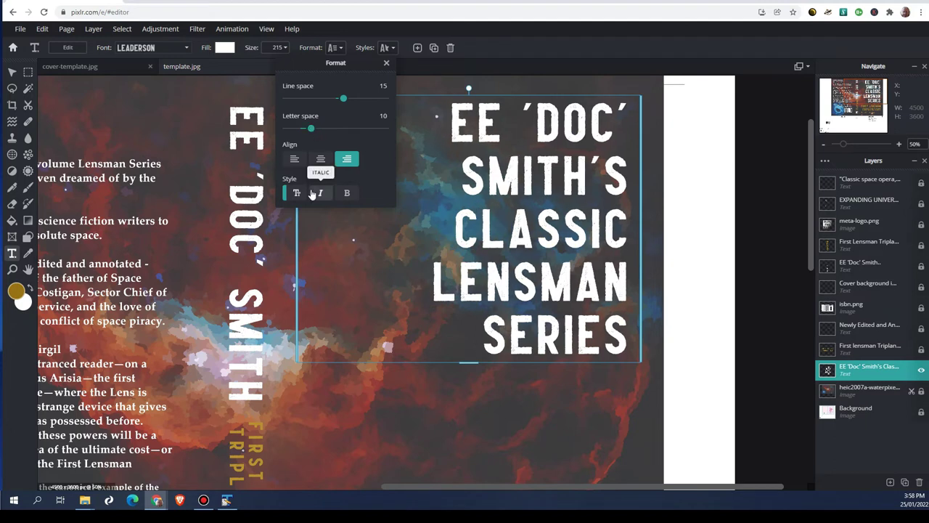
{"action": "left_click", "coordinate": [386, 64]}
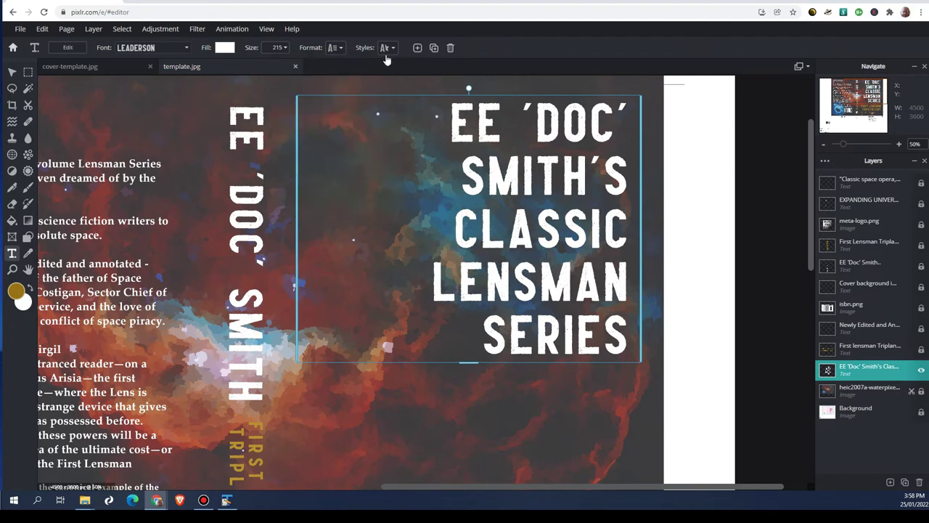
Step: Try the Outline, Background and Shadow text styles on the front cover title, switching each one off again
{"action": "left_click", "coordinate": [386, 47]}
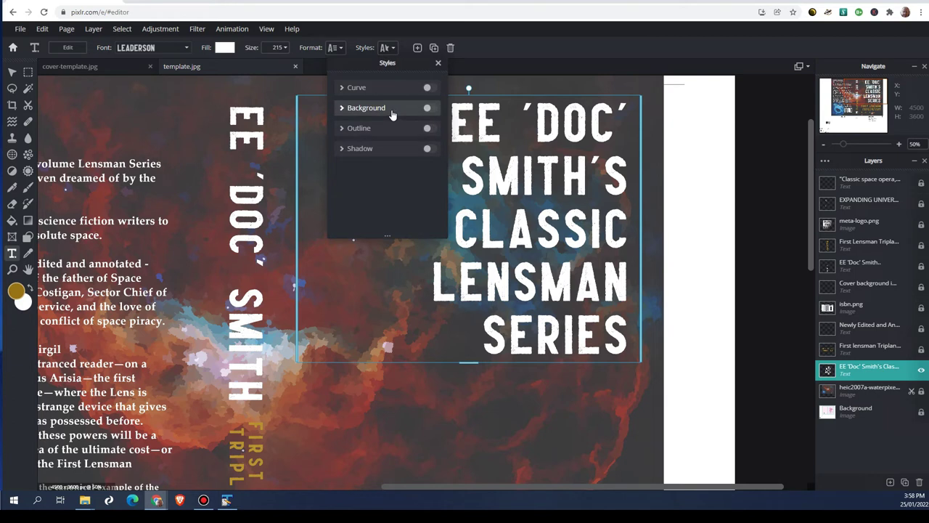
{"action": "left_click", "coordinate": [394, 128]}
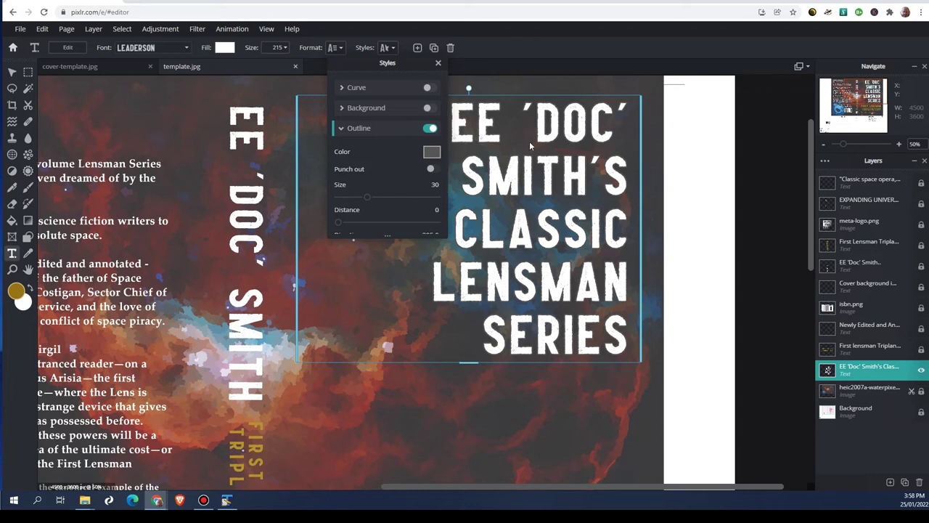
{"action": "left_click", "coordinate": [432, 128]}
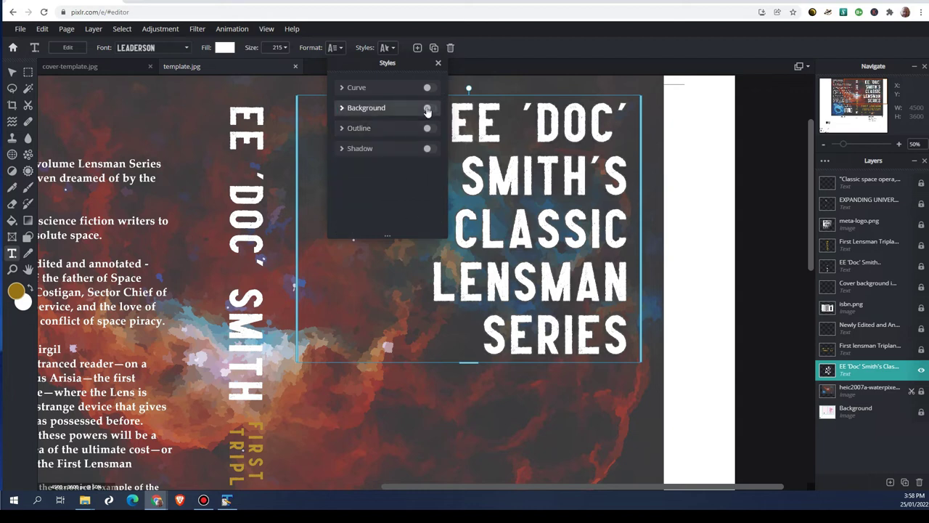
{"action": "left_click", "coordinate": [427, 108]}
{"action": "left_click", "coordinate": [427, 109]}
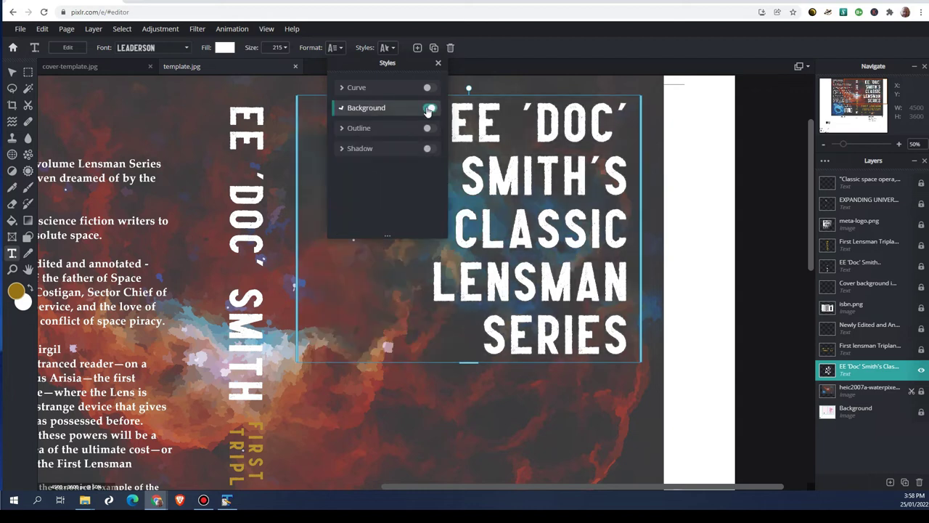
{"action": "left_click", "coordinate": [411, 150]}
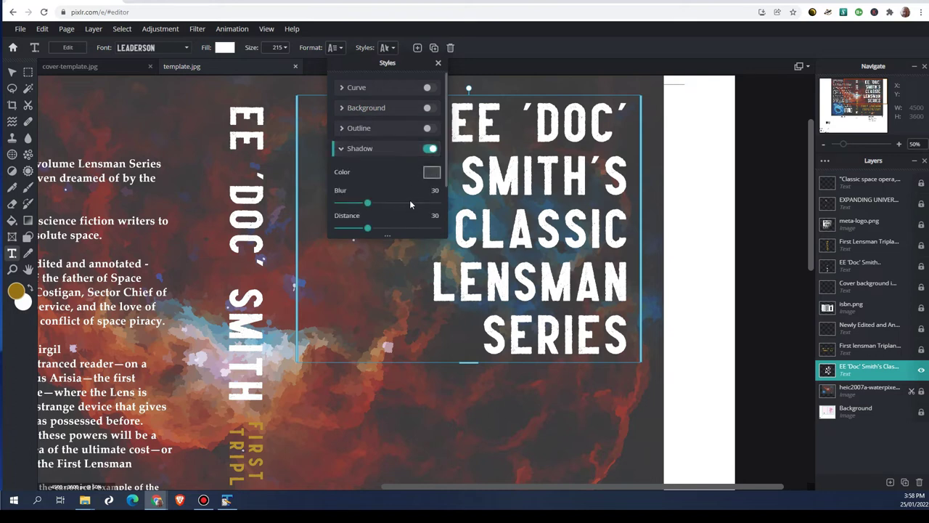
{"action": "left_click", "coordinate": [428, 149]}
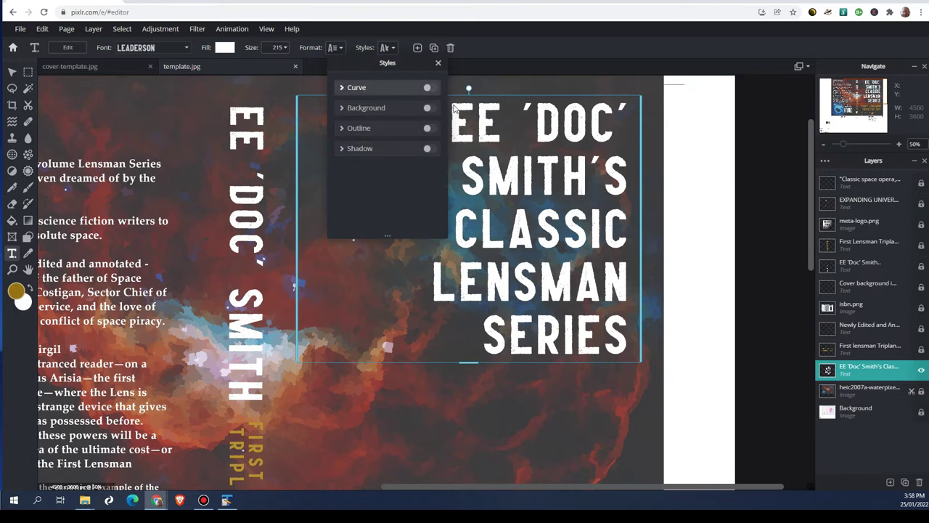
{"action": "left_click", "coordinate": [496, 391]}
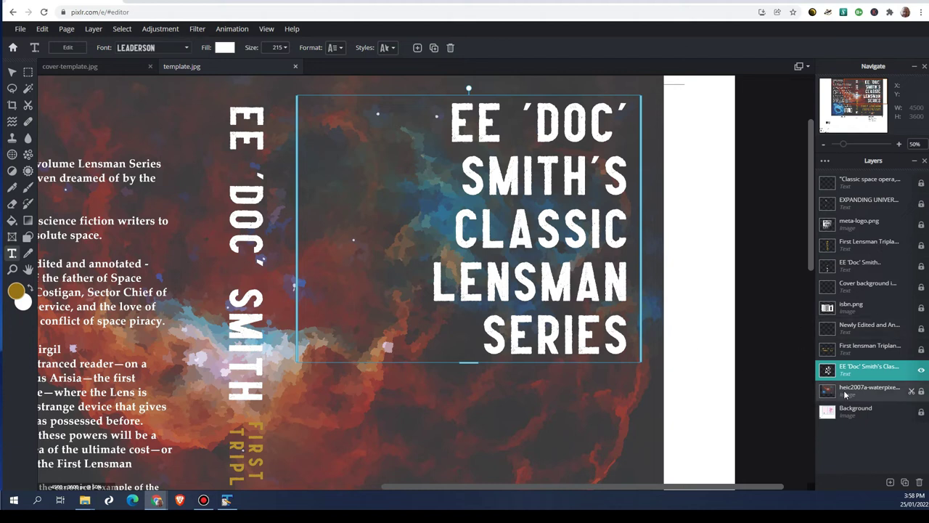
Step: Lower the heic2007a-waterpixel_cmyk.jpg layer's opacity to 49 to compare the title with the template areas, without adding a text layer
{"action": "left_click", "coordinate": [844, 393]}
{"action": "left_click", "coordinate": [844, 390]}
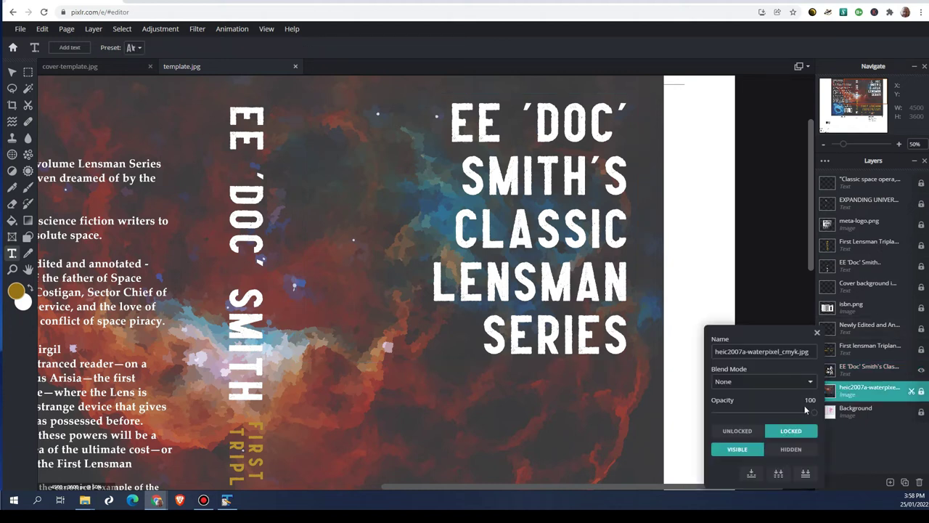
{"action": "left_click_drag", "start_coordinate": [813, 414], "coordinate": [764, 412]}
{"action": "left_click", "coordinate": [686, 198]}
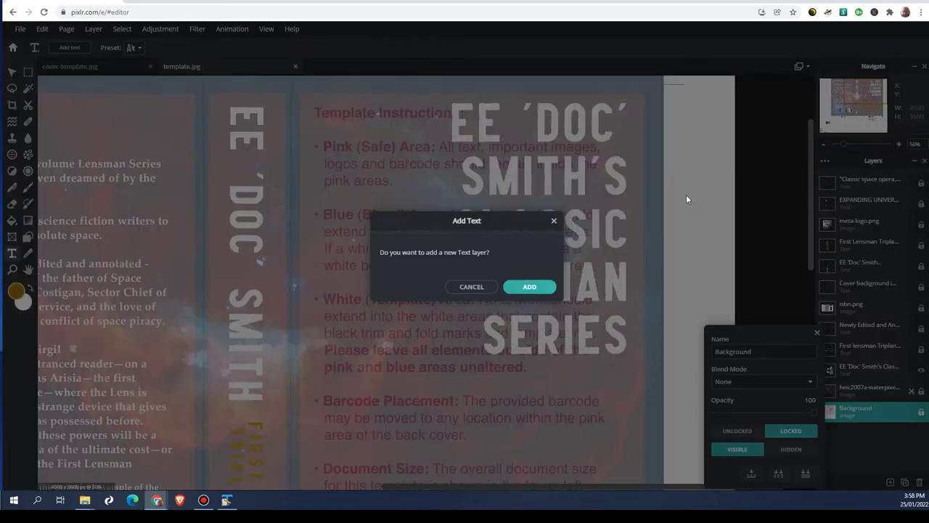
{"action": "left_click", "coordinate": [472, 287]}
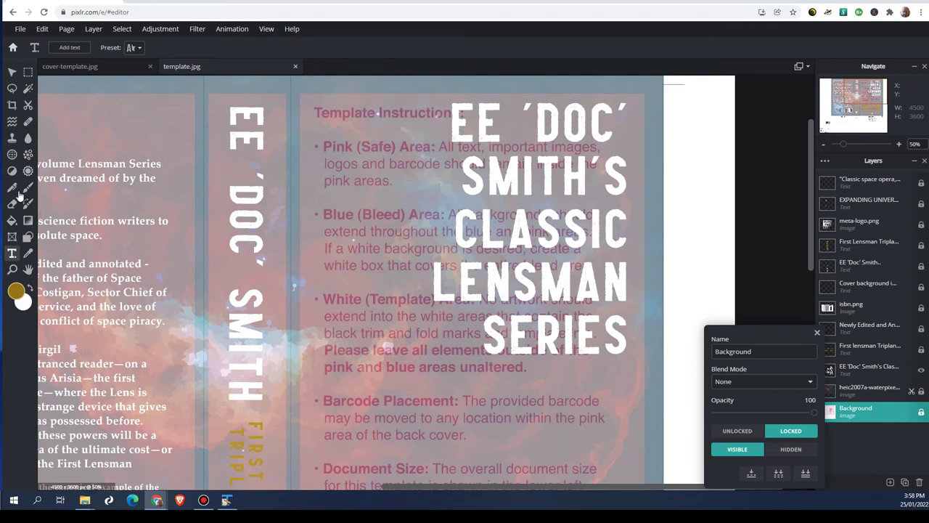
{"action": "left_click", "coordinate": [11, 71]}
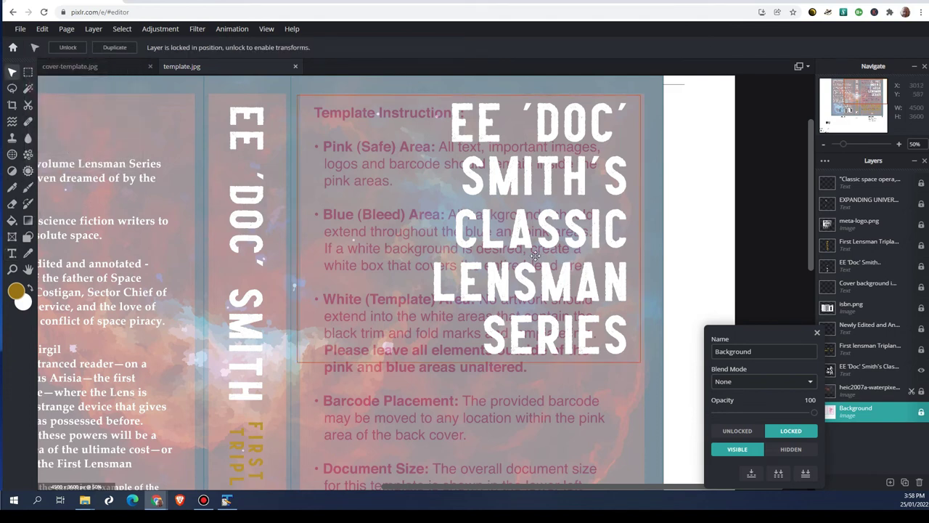
{"action": "left_click", "coordinate": [816, 333]}
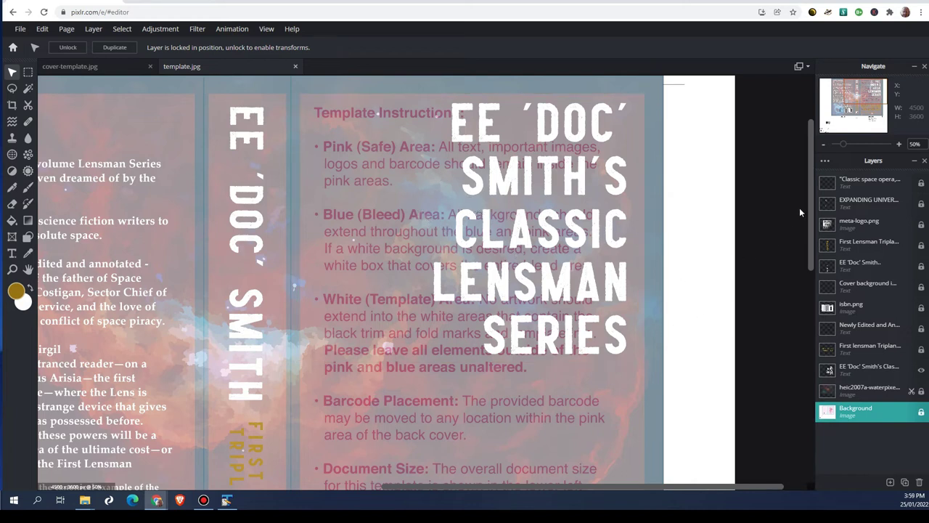
Step: Hide the "EE 'Doc' Smith's Classic .." title layer and lock it
{"action": "scroll", "coordinate": [801, 218], "scroll_direction": "down", "scroll_amount": 3}
{"action": "scroll", "coordinate": [797, 269], "scroll_direction": "down", "scroll_amount": 3}
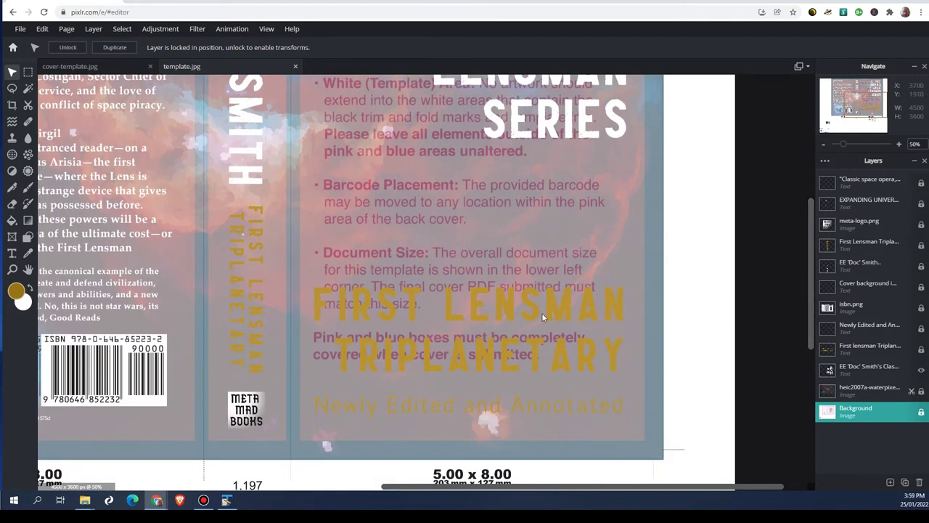
{"action": "left_click", "coordinate": [920, 372]}
{"action": "left_click", "coordinate": [871, 374]}
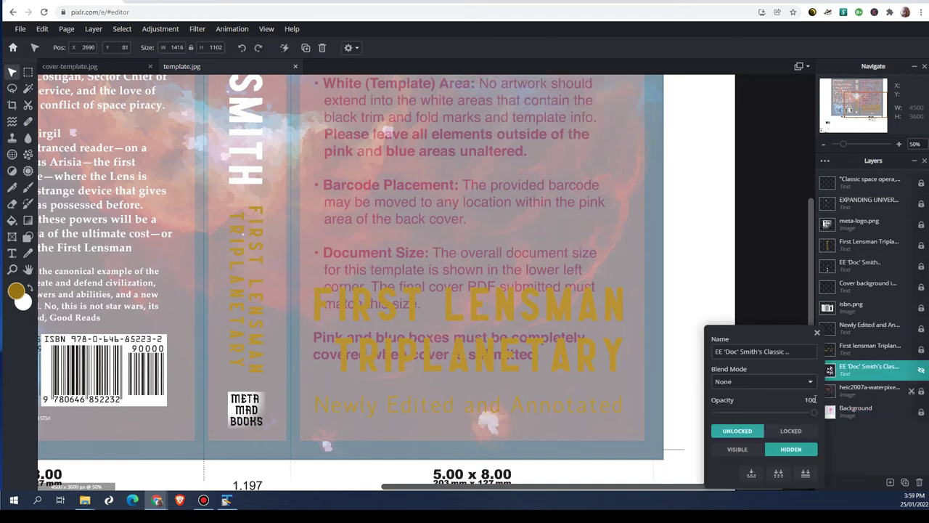
{"action": "left_click", "coordinate": [791, 432]}
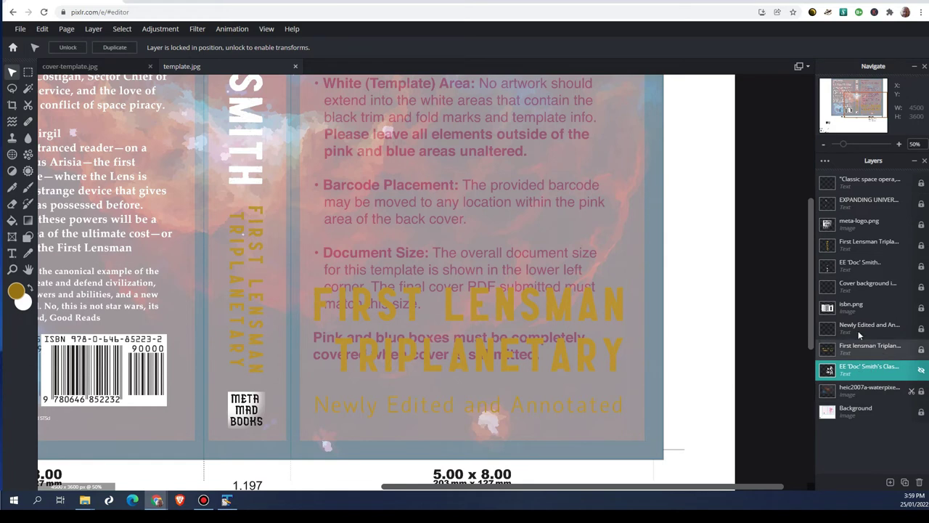
Step: Raise the heic2007a-waterpixel_cmyk.jpg layer's opacity to 100 to preview the cover, and lower it to 36 to expose the template areas
{"action": "left_click", "coordinate": [12, 253]}
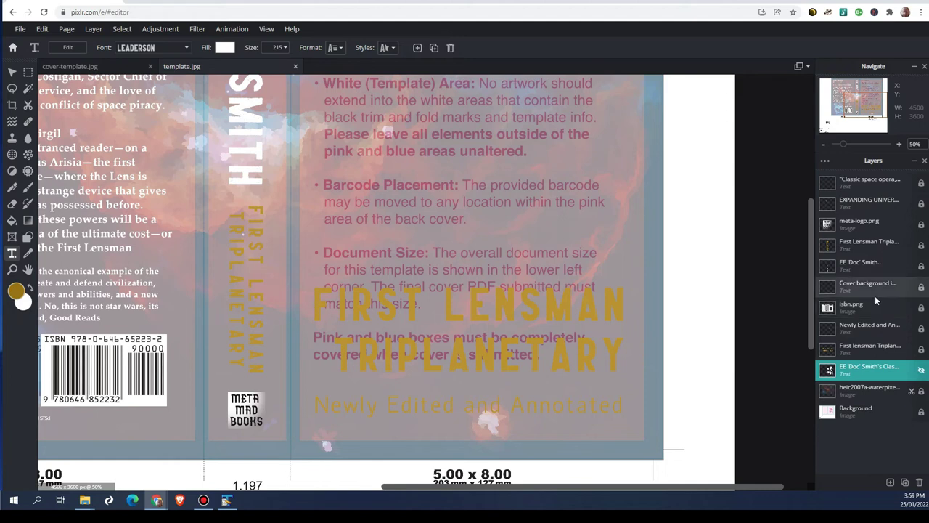
{"action": "scroll", "coordinate": [427, 283], "scroll_direction": "left", "scroll_amount": 3}
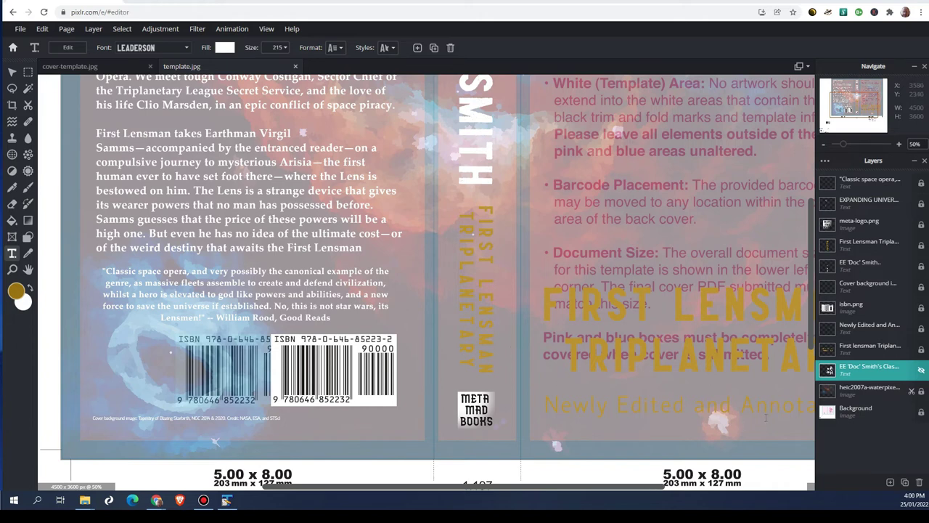
{"action": "left_click", "coordinate": [842, 370]}
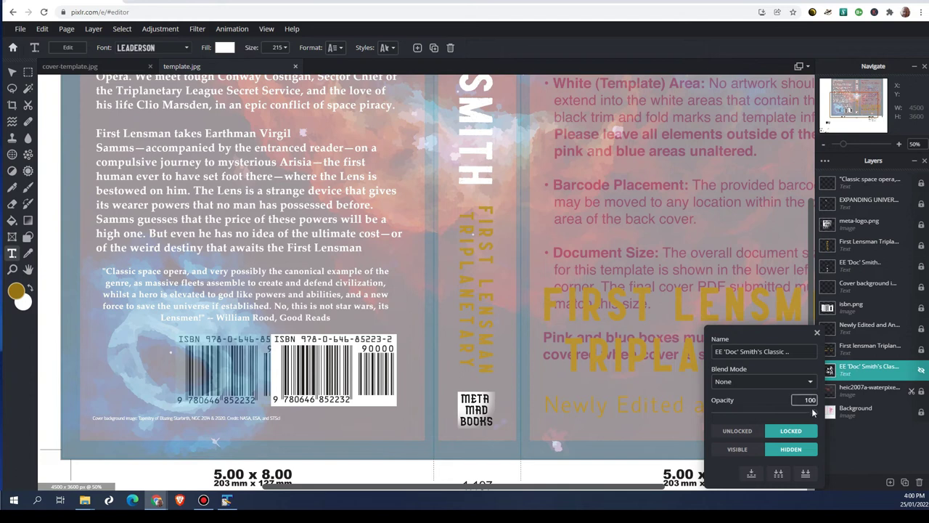
{"action": "left_click", "coordinate": [860, 389]}
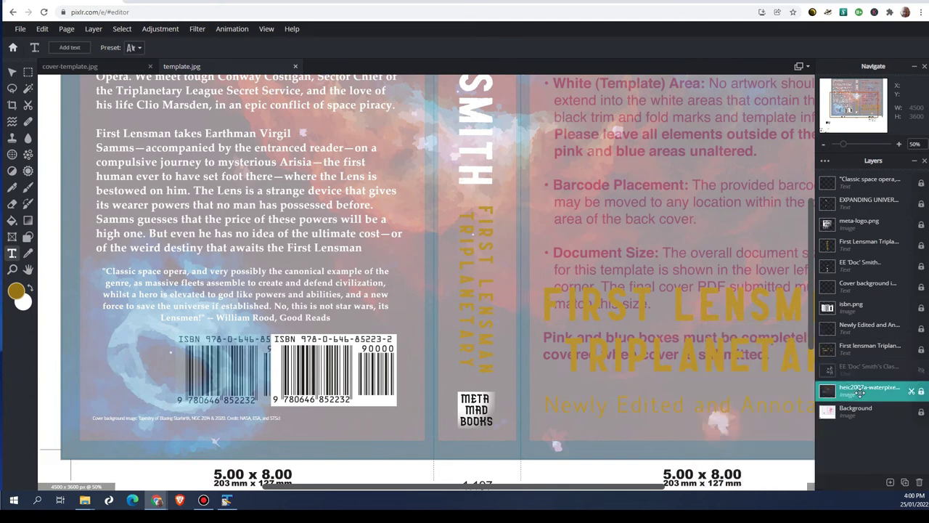
{"action": "left_click", "coordinate": [860, 390]}
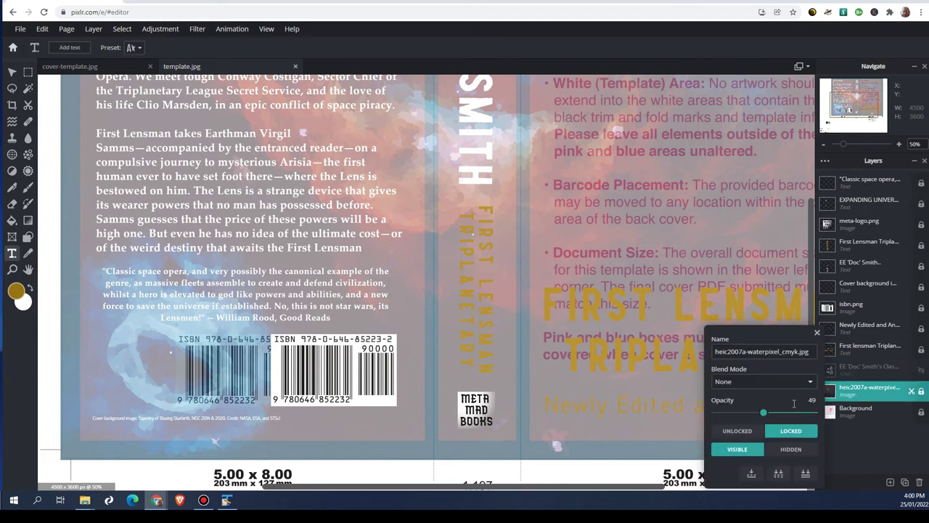
{"action": "left_click_drag", "start_coordinate": [764, 413], "coordinate": [833, 416]}
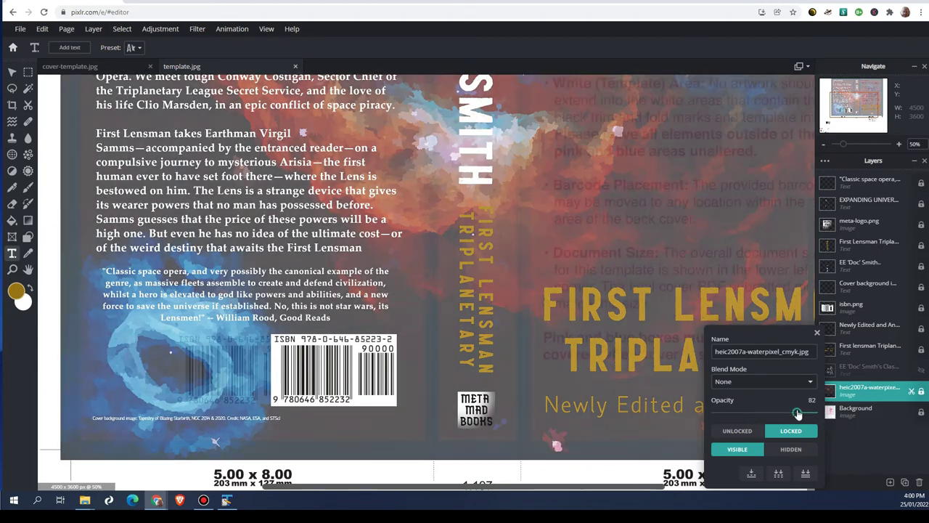
{"action": "mouse_move", "coordinate": [814, 413]}
{"action": "left_mouse_down"}
{"action": "mouse_move", "coordinate": [795, 413]}
{"action": "mouse_move", "coordinate": [816, 413]}
{"action": "left_mouse_up"}
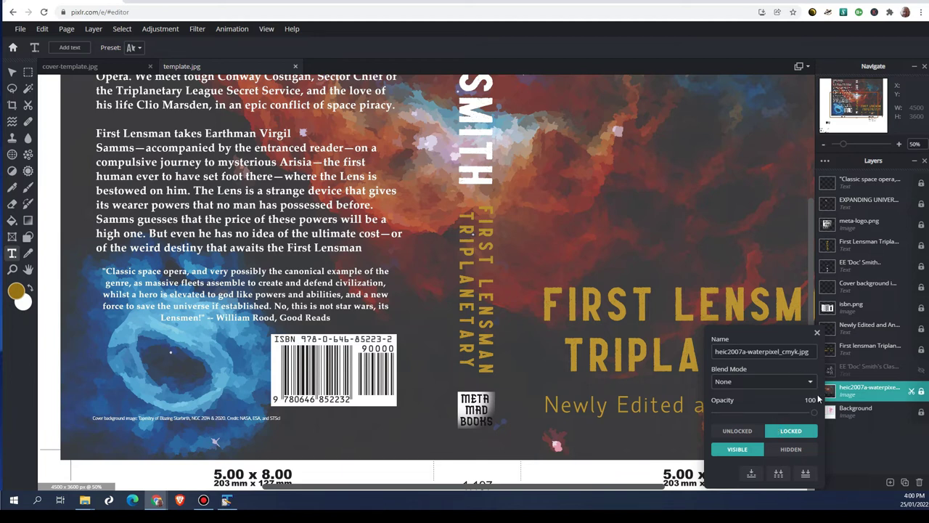
{"action": "left_click_drag", "start_coordinate": [814, 412], "coordinate": [753, 428]}
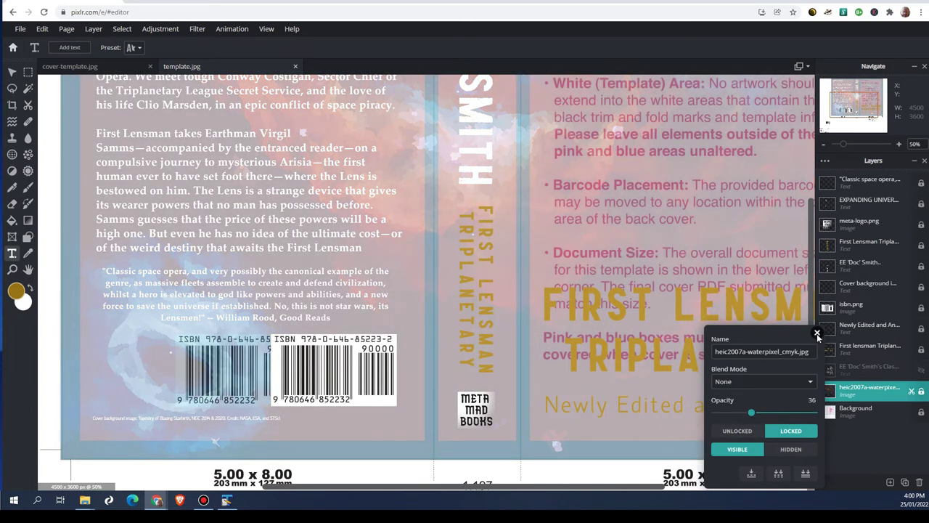
{"action": "left_click", "coordinate": [816, 332]}
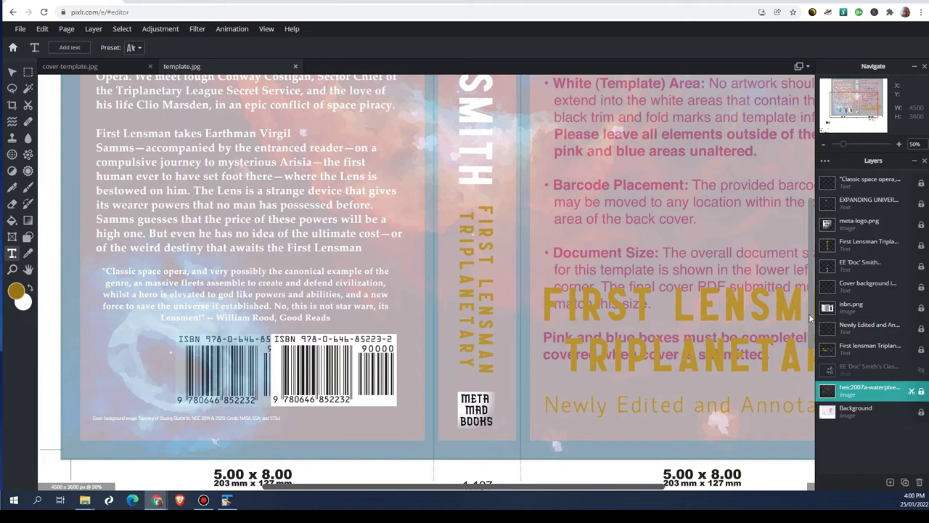
Step: Examine the back cover, spine and front cover text against the template's pink safe areas and blue bleed areas
{"action": "scroll", "coordinate": [811, 328], "scroll_direction": "up", "scroll_amount": 3}
{"action": "scroll", "coordinate": [804, 249], "scroll_direction": "up", "scroll_amount": 2}
{"action": "scroll", "coordinate": [482, 194], "scroll_direction": "down", "scroll_amount": 2}
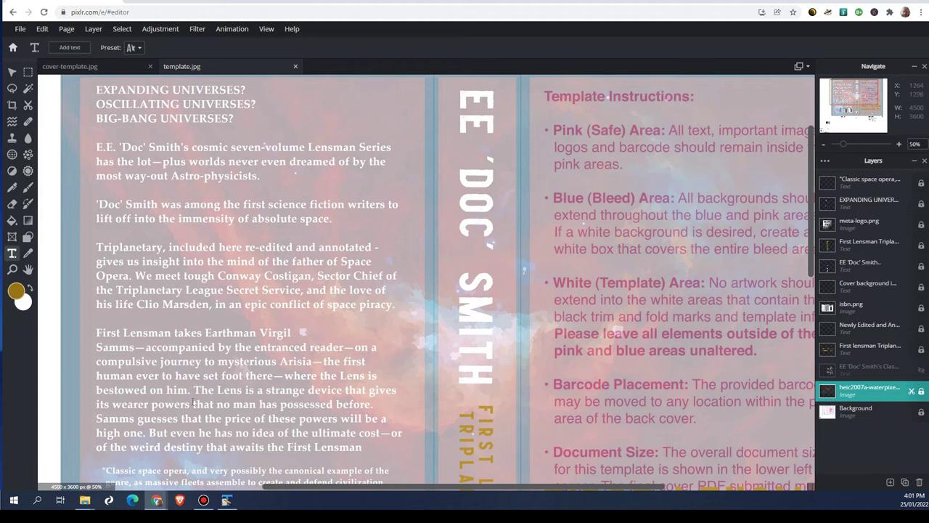
{"action": "left_click_drag", "start_coordinate": [813, 175], "coordinate": [803, 204]}
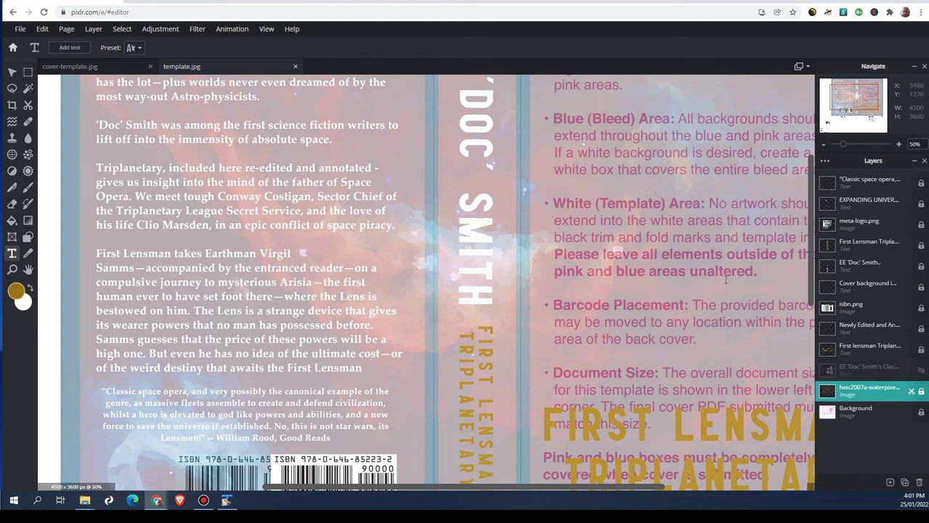
{"action": "scroll", "coordinate": [815, 212], "scroll_direction": "up", "scroll_amount": 3}
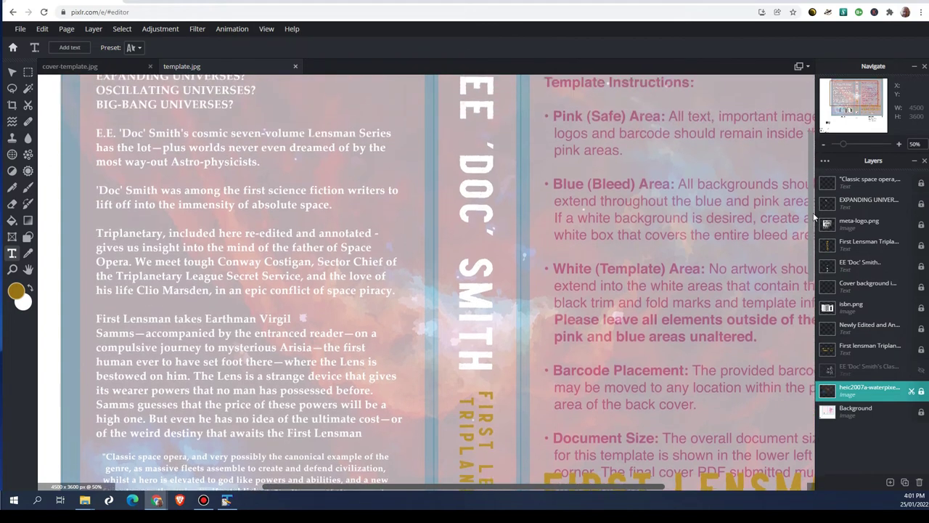
{"action": "scroll", "coordinate": [815, 212], "scroll_direction": "down", "scroll_amount": 1}
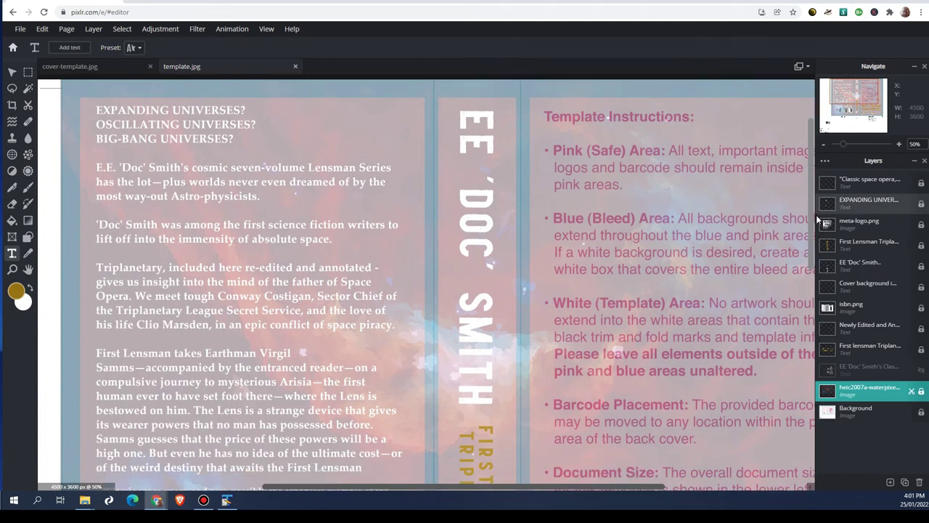
{"action": "scroll", "coordinate": [817, 218], "scroll_direction": "down", "scroll_amount": 1}
{"action": "left_click_drag", "start_coordinate": [818, 224], "coordinate": [813, 295]}
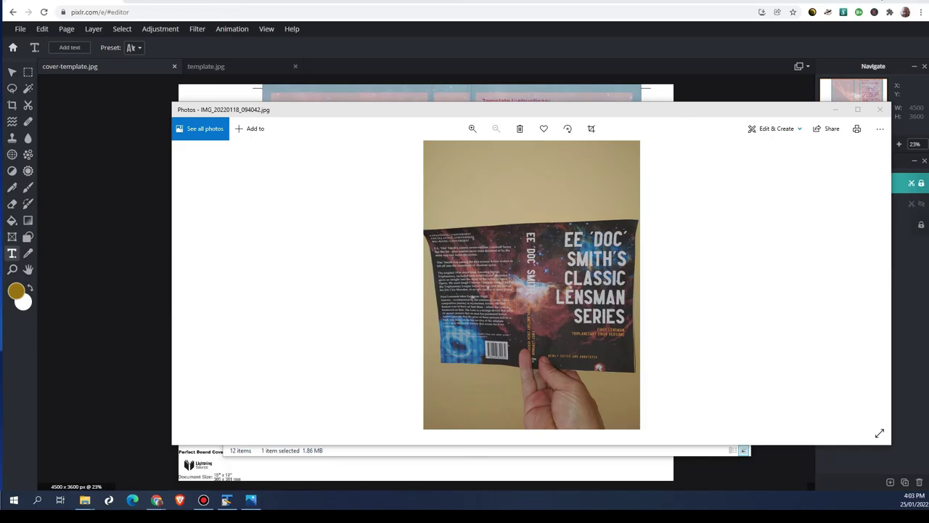
Step: Reposition the Photos window showing IMG_20220118_094042.jpg and examine the printed book cover in the photo
{"action": "left_click_drag", "start_coordinate": [759, 116], "coordinate": [734, 55]}
{"action": "left_click", "coordinate": [740, 132]}
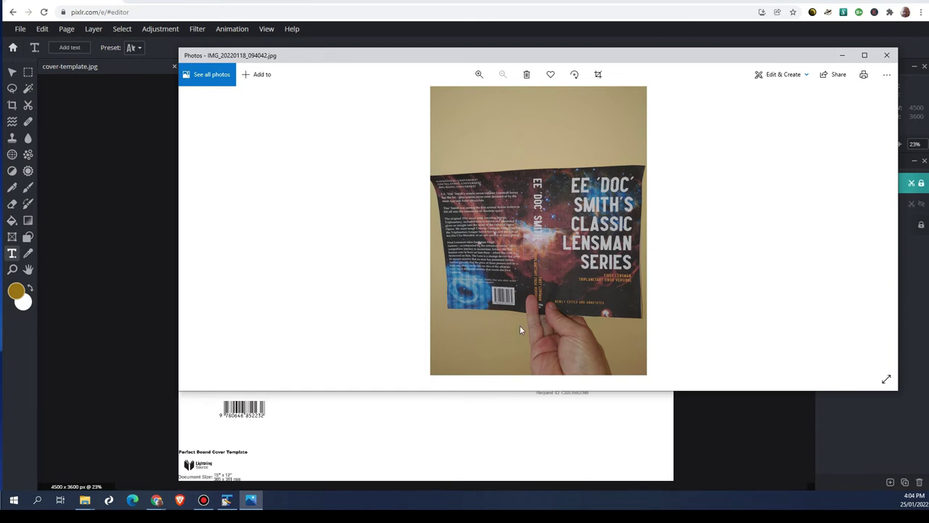
Step: Enlarge the photo of the printed book cover to examine its text layout, and close the photo viewer
{"action": "left_click", "coordinate": [480, 74]}
{"action": "left_click", "coordinate": [480, 74]}
{"action": "left_click", "coordinate": [481, 74]}
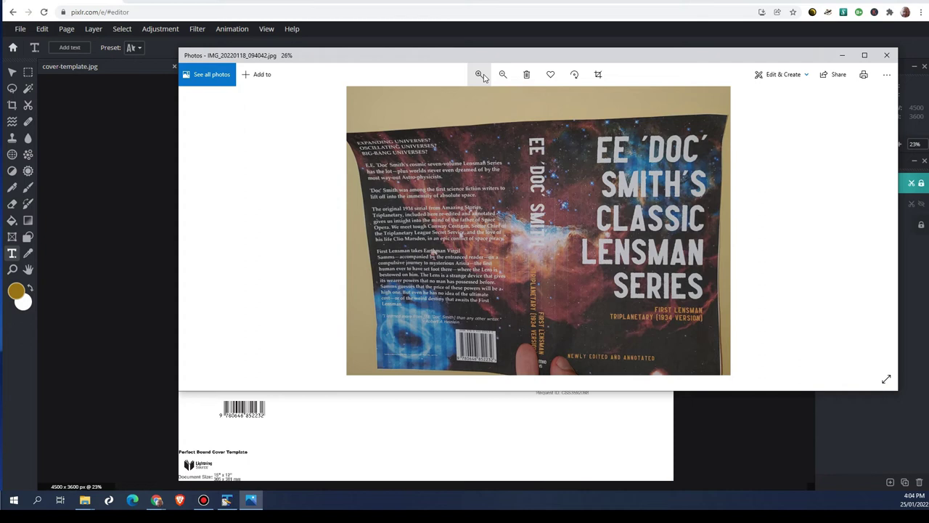
{"action": "left_click", "coordinate": [886, 56]}
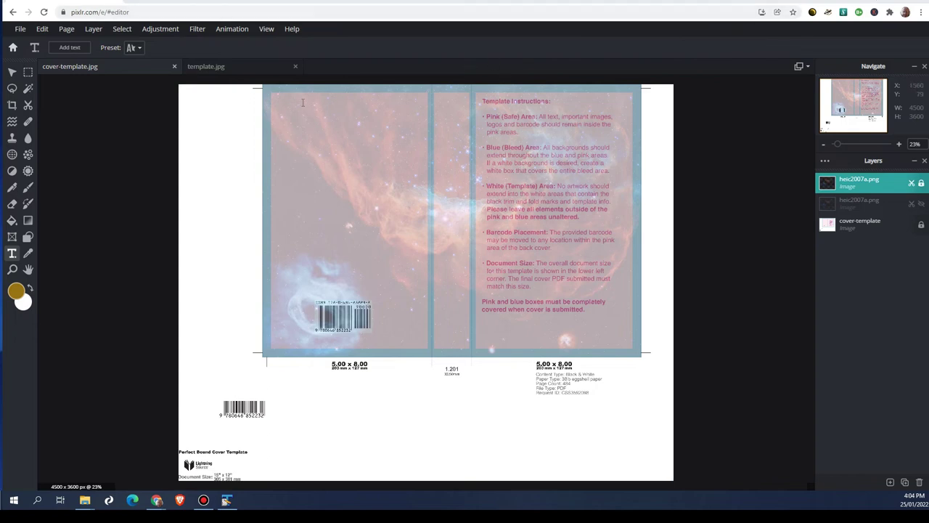
Step: Add a text layer reading "E.E. 'Doc' Smith's Classic Lensman Series" in the Leaderson font to the cover template
{"action": "left_click", "coordinate": [266, 28]}
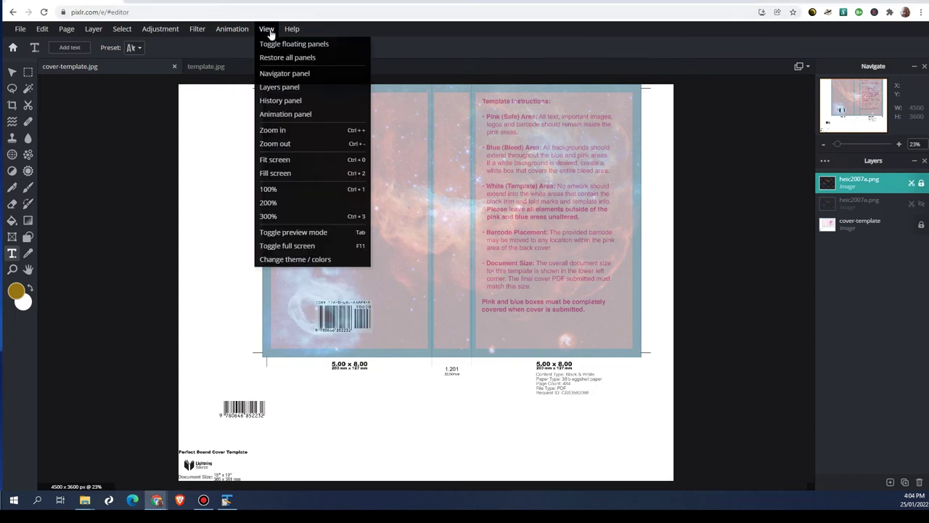
{"action": "left_click", "coordinate": [265, 114]}
{"action": "left_click", "coordinate": [267, 28]}
{"action": "left_click", "coordinate": [272, 132]}
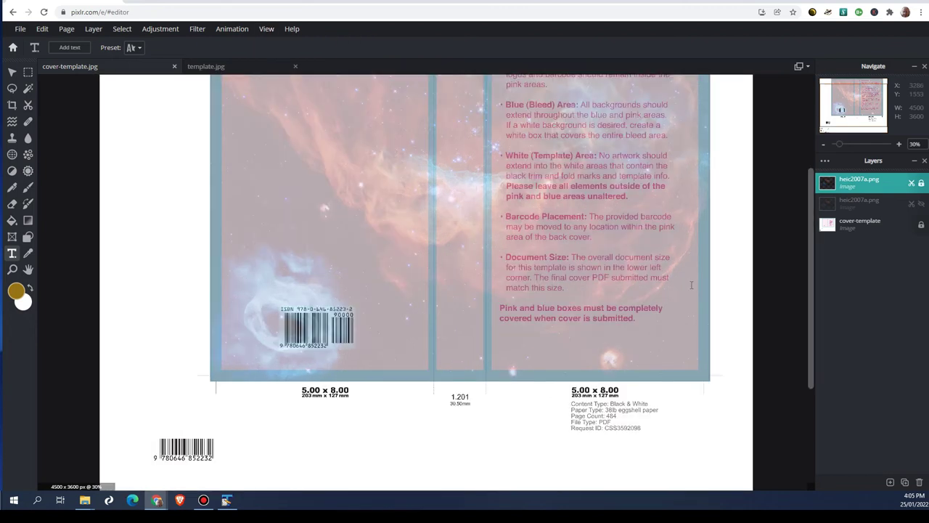
{"action": "left_click_drag", "start_coordinate": [812, 313], "coordinate": [817, 272]}
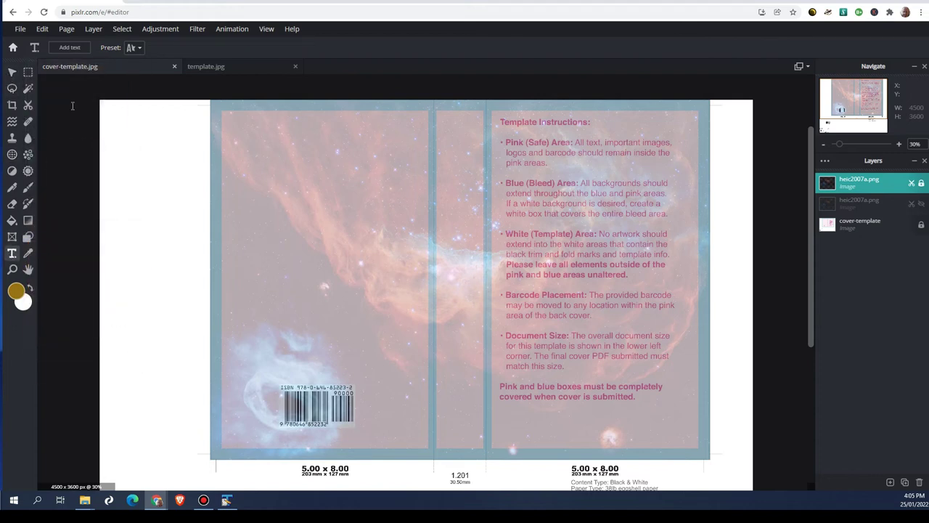
{"action": "left_click", "coordinate": [72, 49]}
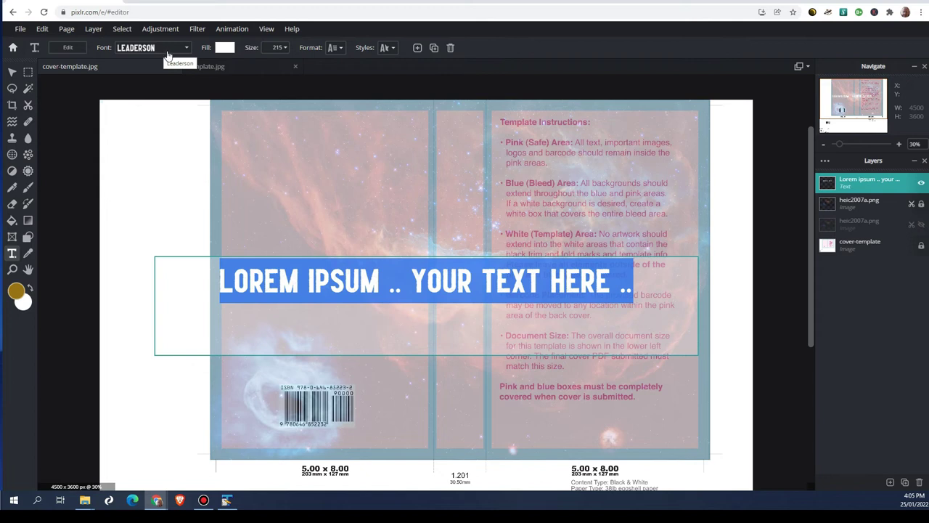
{"action": "key", "text": "BackSpace"}
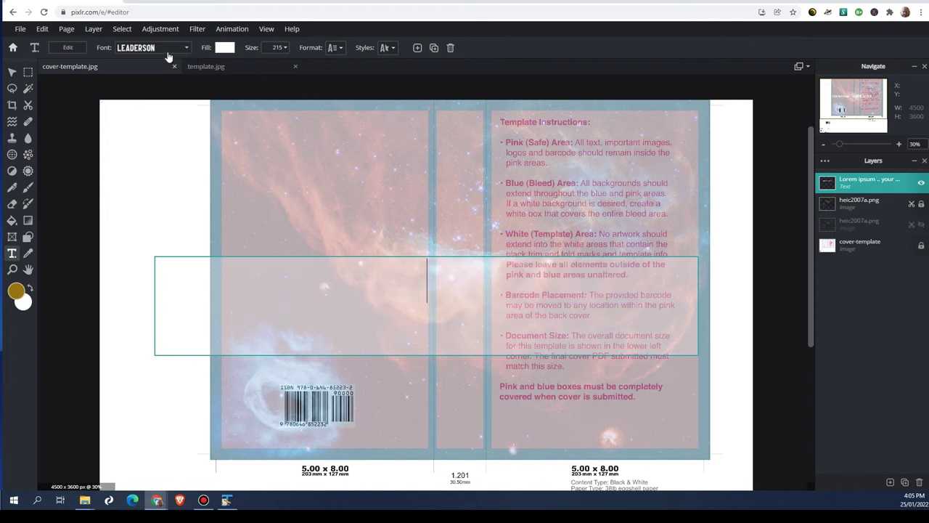
{"action": "type", "text": "E.E."}
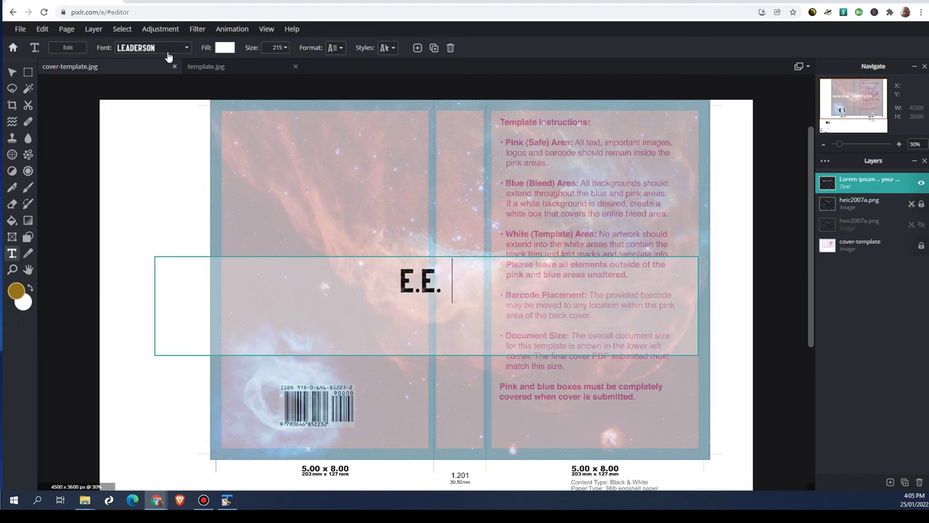
{"action": "type", "text": " 'DOC'"}
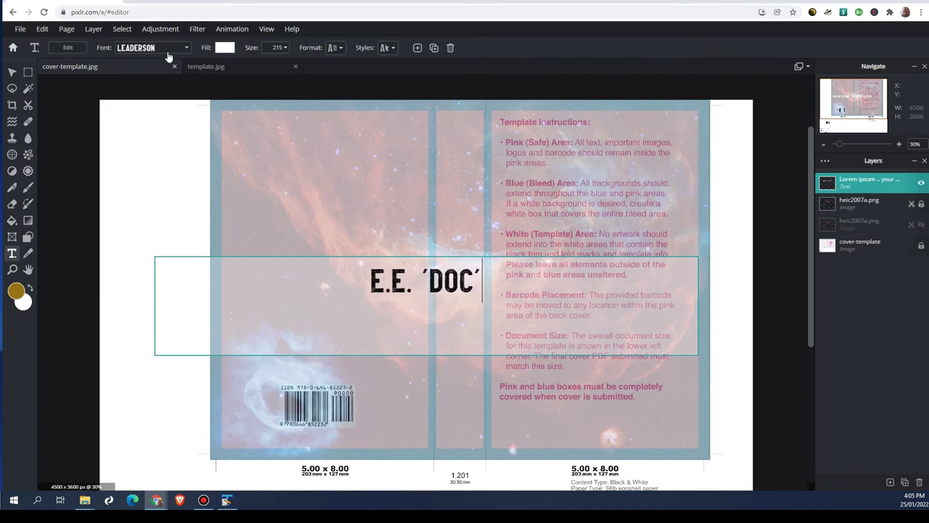
{"action": "type", "text": " SMITH"}
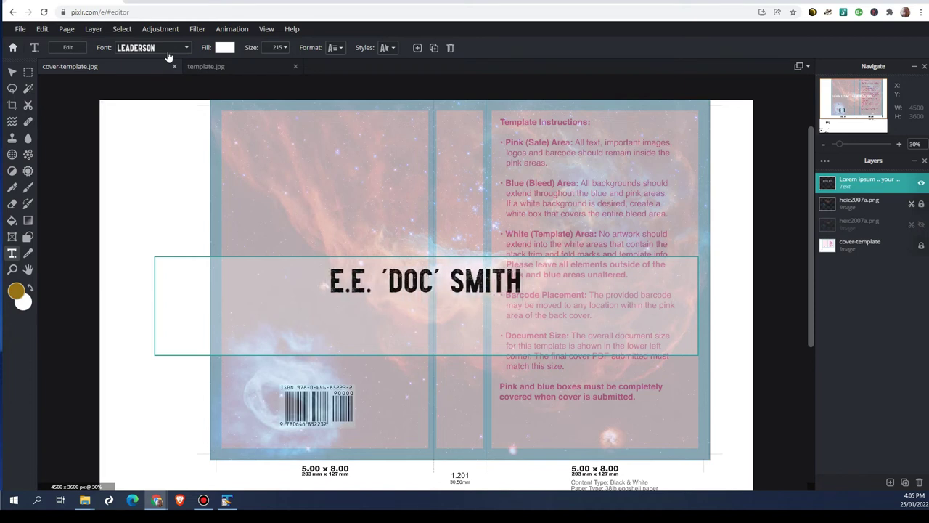
{"action": "type", "text": "'S CLA"}
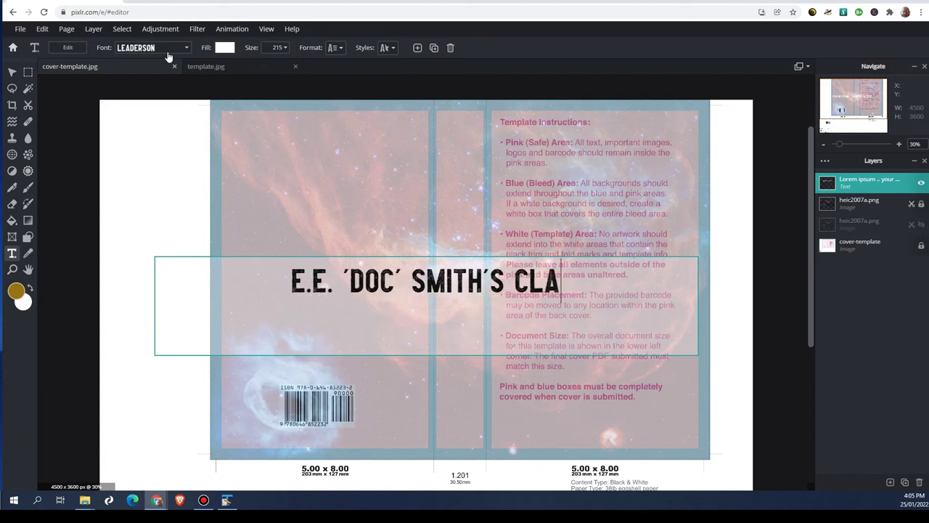
{"action": "type", "text": "SSIC LENS"}
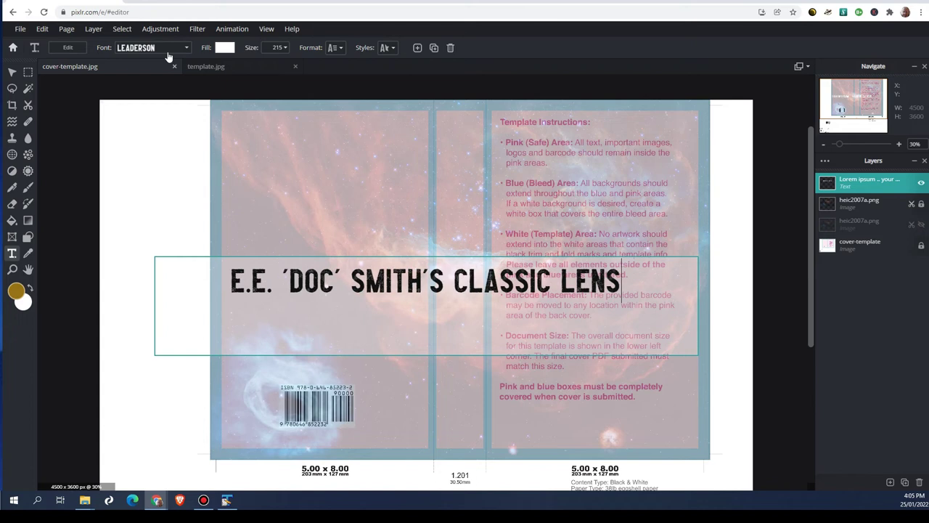
{"action": "type", "text": "MAN SERIE"}
{"action": "type", "text": "SERIES"}
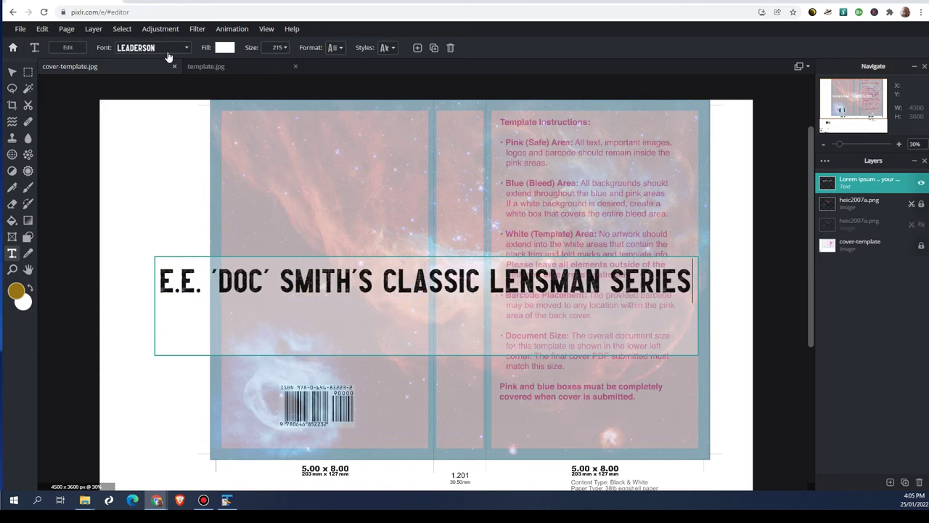
{"action": "left_click", "coordinate": [347, 248]}
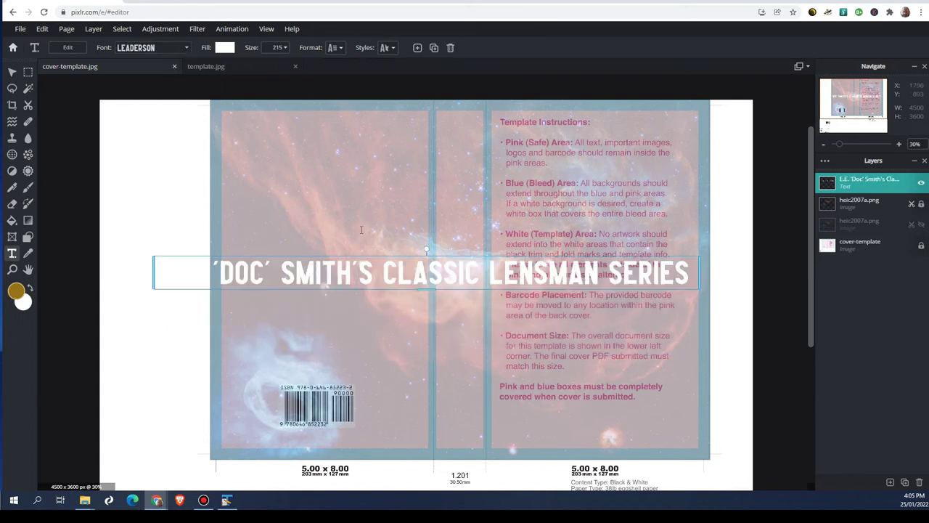
Step: Narrow the title's text box to the front cover's width and move it to the upper part of the pink safe area
{"action": "left_click_drag", "start_coordinate": [152, 273], "coordinate": [504, 273]}
{"action": "left_click_drag", "start_coordinate": [559, 291], "coordinate": [580, 189]}
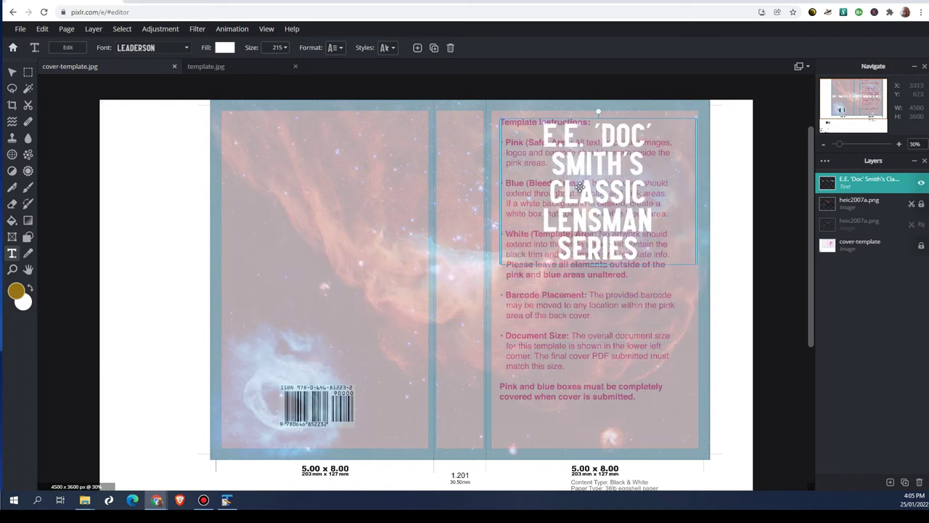
Step: Format the title with line space 37, letter space 25 and right alignment
{"action": "left_click", "coordinate": [335, 48]}
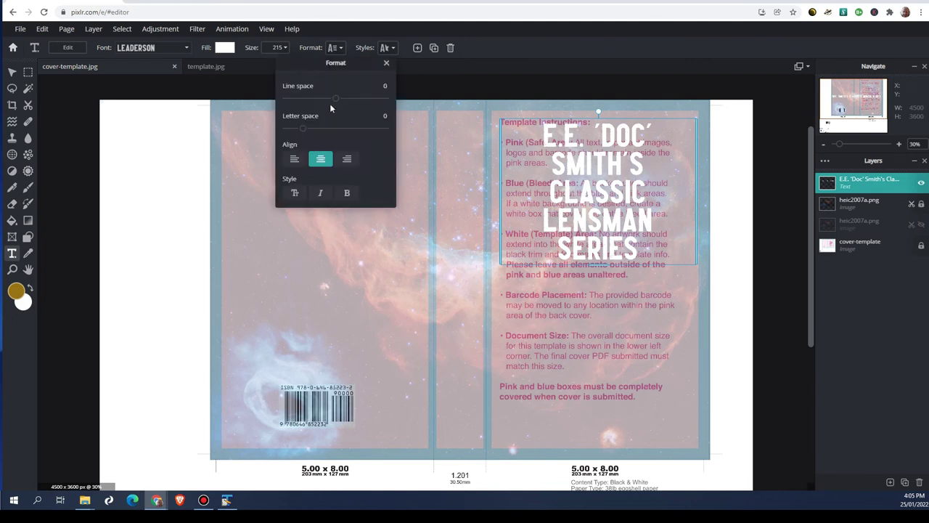
{"action": "left_click_drag", "start_coordinate": [336, 98], "coordinate": [357, 110]}
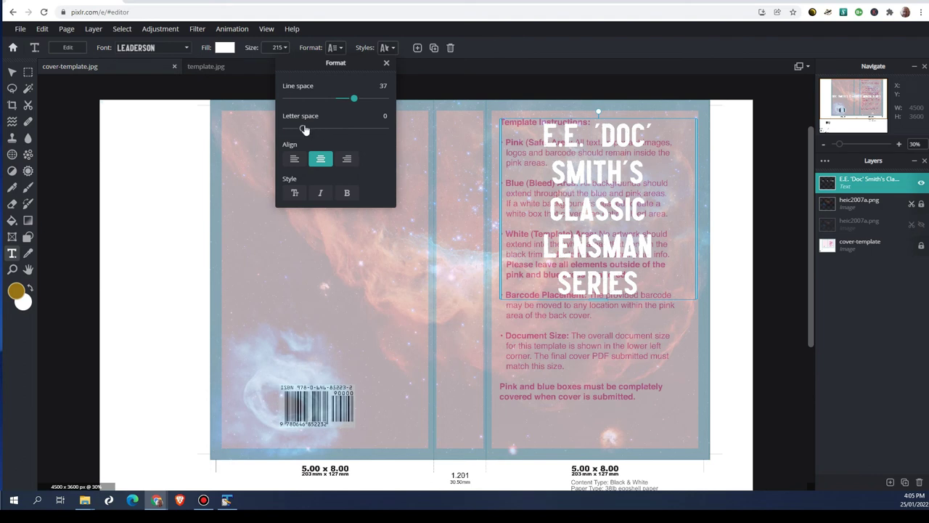
{"action": "mouse_move", "coordinate": [303, 131]}
{"action": "left_mouse_down"}
{"action": "mouse_move", "coordinate": [340, 130]}
{"action": "mouse_move", "coordinate": [344, 139]}
{"action": "mouse_move", "coordinate": [325, 135]}
{"action": "left_mouse_up"}
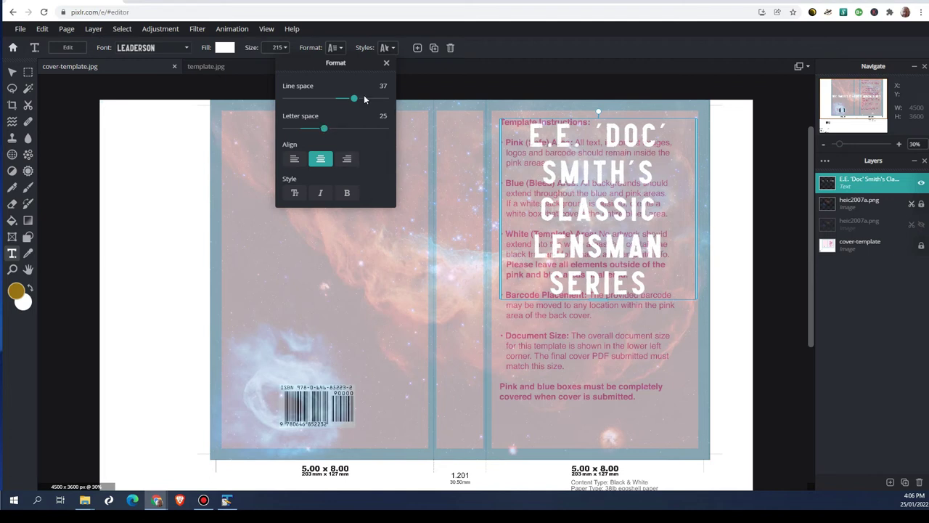
{"action": "left_click", "coordinate": [387, 50]}
{"action": "left_click", "coordinate": [387, 50]}
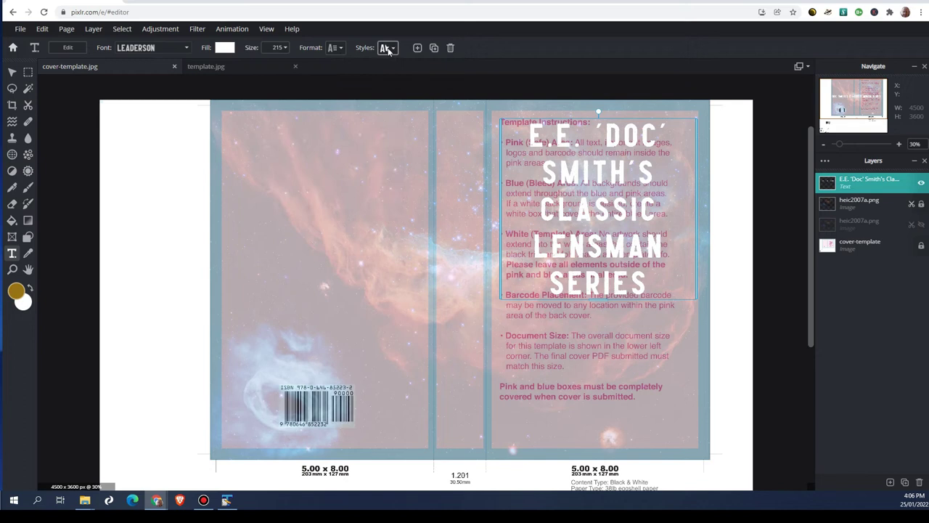
{"action": "left_click", "coordinate": [335, 49]}
{"action": "left_click", "coordinate": [331, 49]}
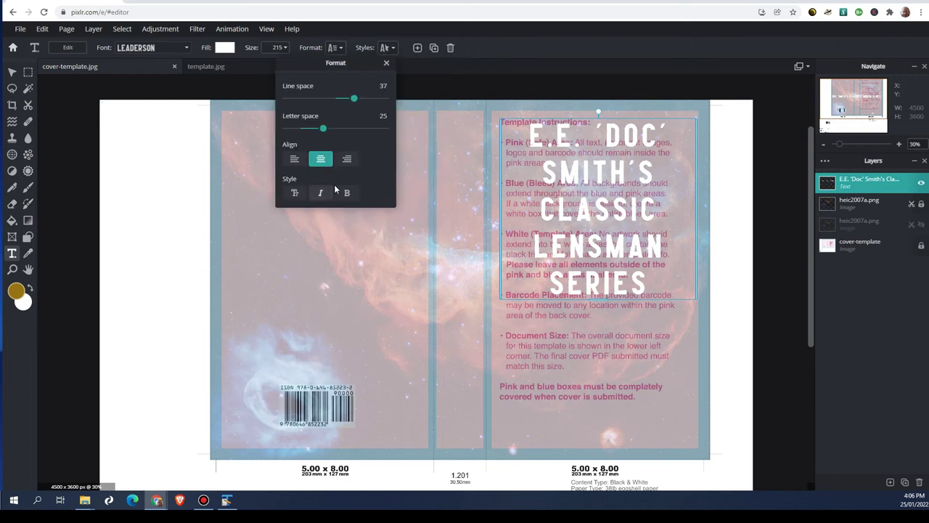
{"action": "left_click", "coordinate": [346, 161]}
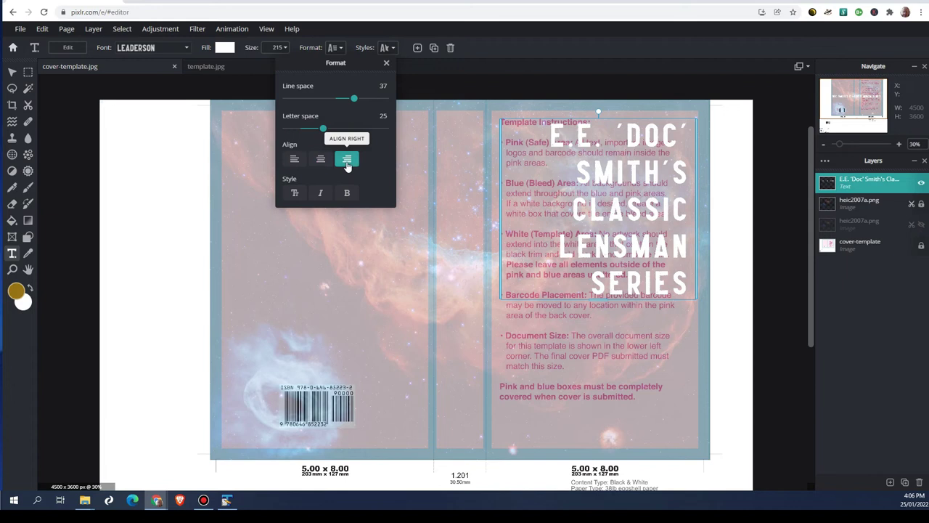
Step: Nudge the title slightly within the front cover's safe area and set its font size to 270
{"action": "left_click", "coordinate": [600, 192]}
{"action": "left_click", "coordinate": [601, 203]}
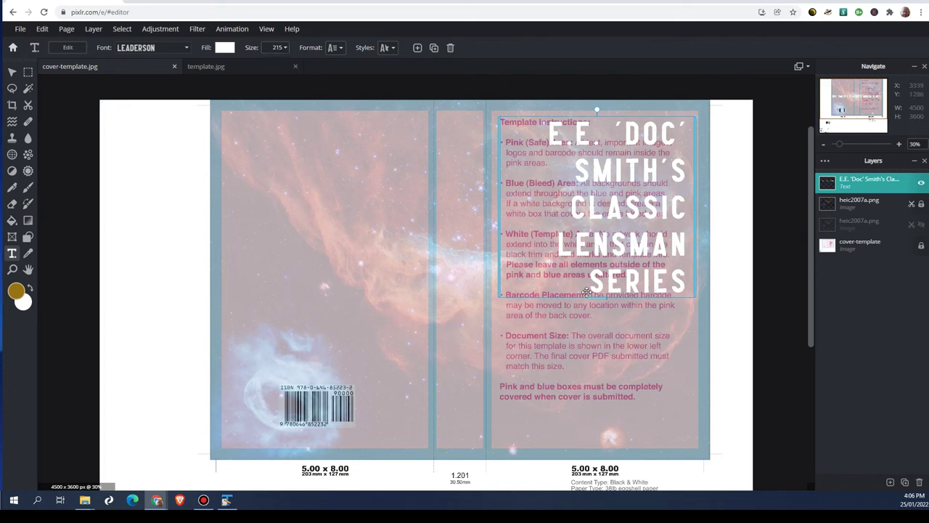
{"action": "left_click", "coordinate": [283, 47]}
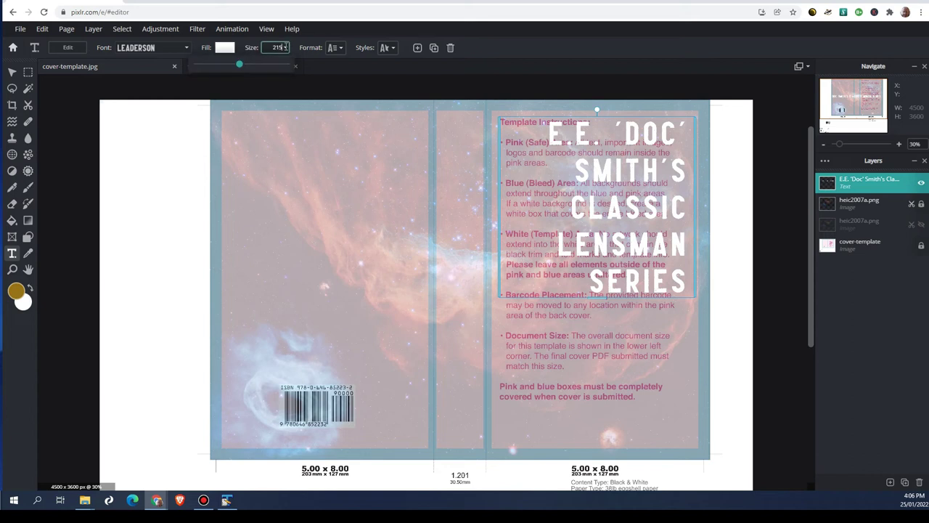
{"action": "left_click_drag", "start_coordinate": [242, 67], "coordinate": [247, 65]}
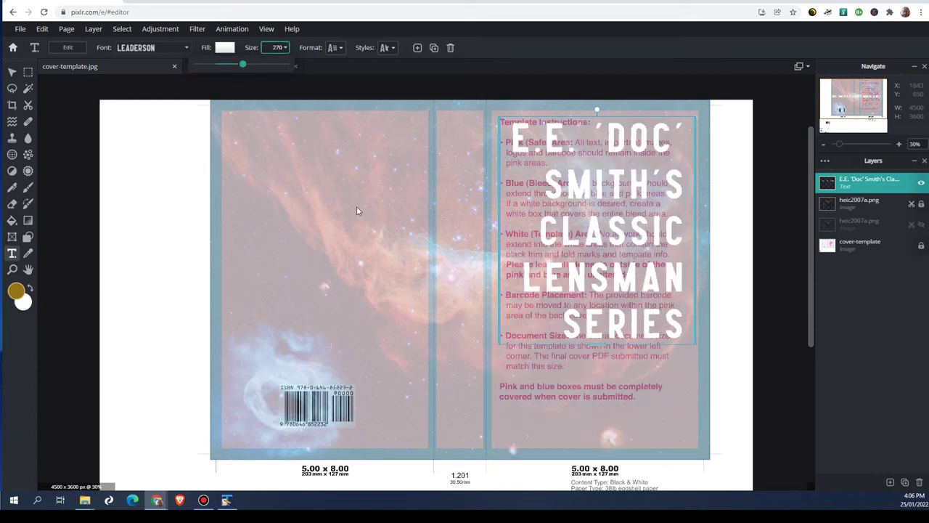
{"action": "left_click", "coordinate": [532, 363]}
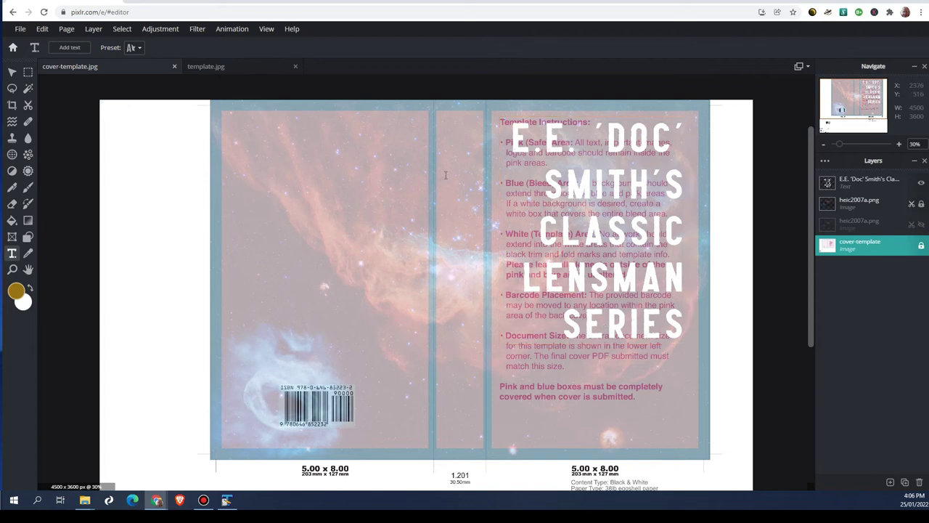
Step: Lock the title's text layer
{"action": "left_click", "coordinate": [882, 180]}
{"action": "left_click", "coordinate": [883, 180]}
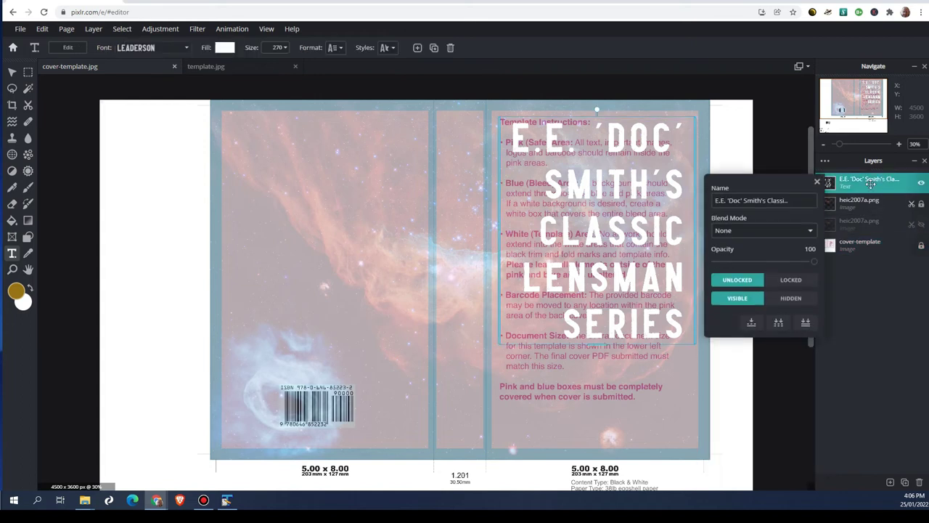
{"action": "left_click", "coordinate": [791, 280]}
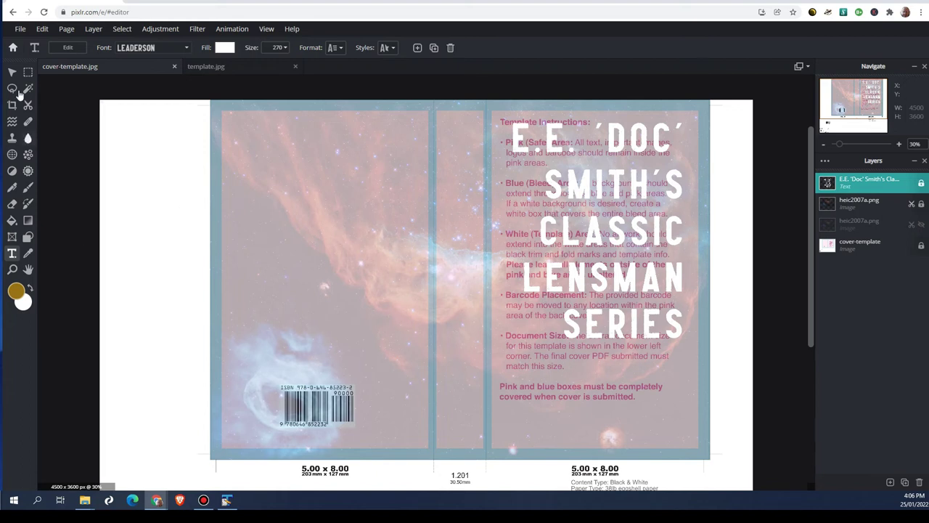
Step: Add a second text layer reading "E. E. 'Doc' Smith" at size 270
{"action": "left_click", "coordinate": [12, 255]}
{"action": "left_click", "coordinate": [316, 290]}
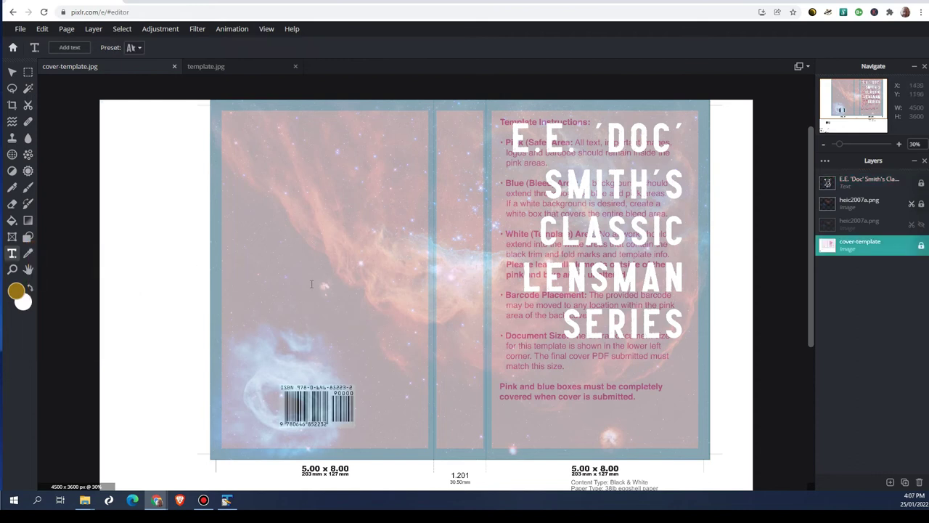
{"action": "left_click", "coordinate": [70, 48]}
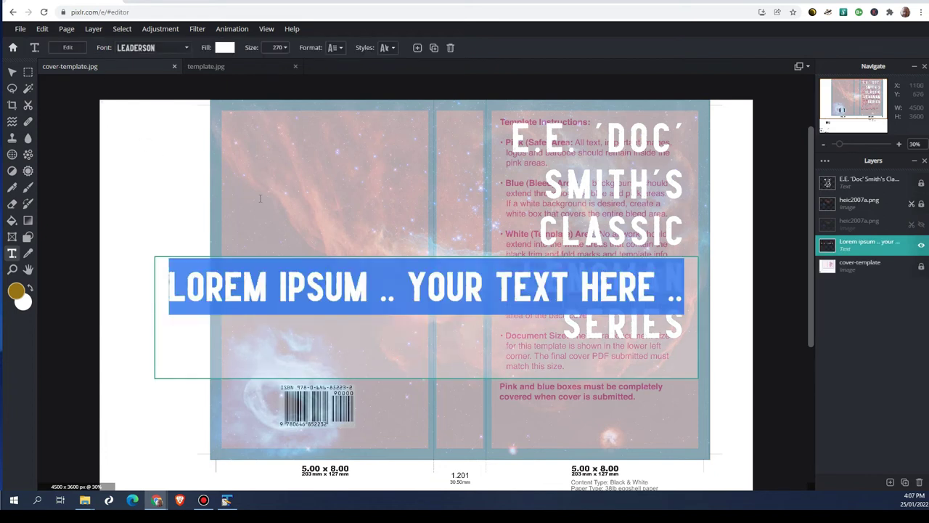
{"action": "key", "text": "BackSpace"}
{"action": "type", "text": "E. E."}
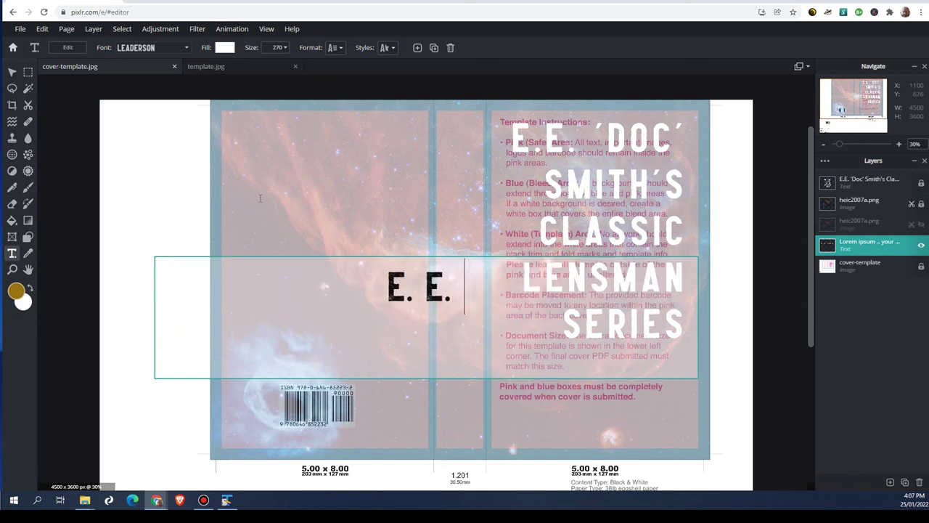
{"action": "type", "text": " 'DOC' SMITH"}
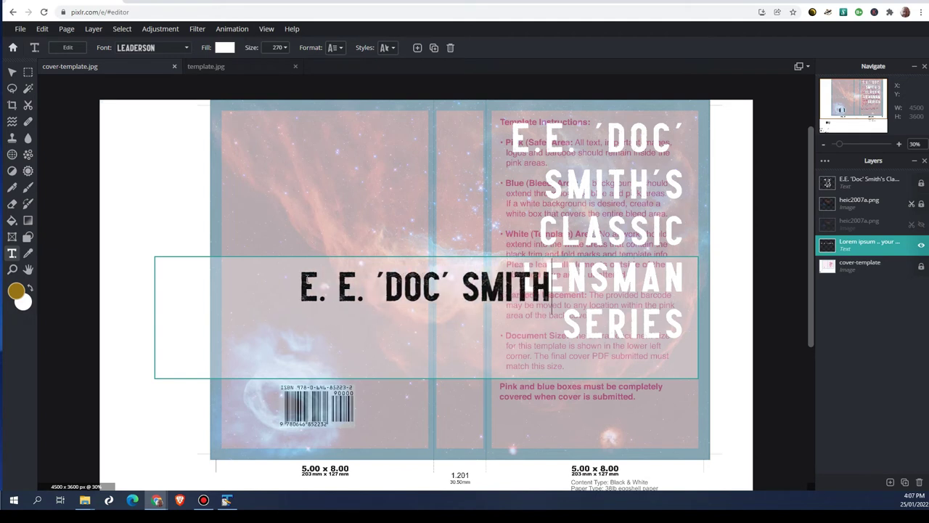
{"action": "left_click", "coordinate": [296, 231]}
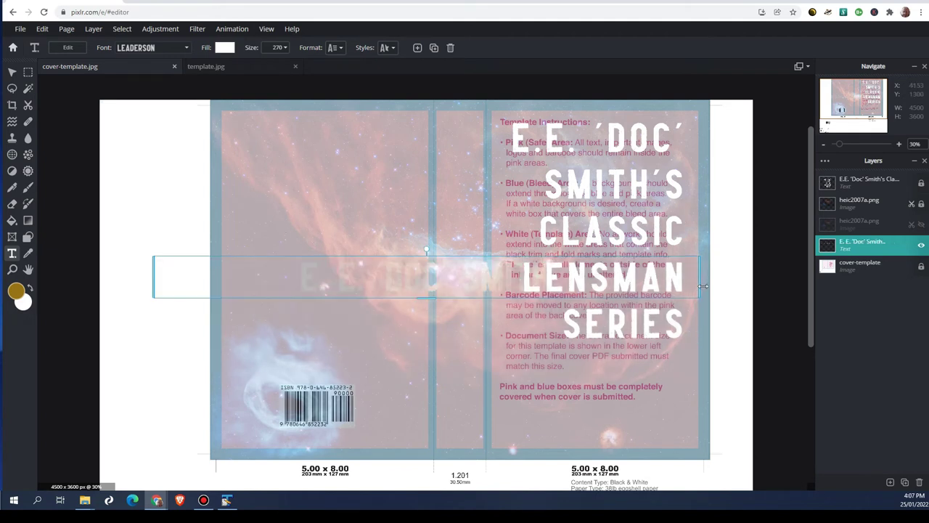
Step: Bring the "E. E. 'Doc' Smith" layer to the top of the layer stack and narrow its text box to end at the spine
{"action": "left_click_drag", "start_coordinate": [700, 279], "coordinate": [494, 316]}
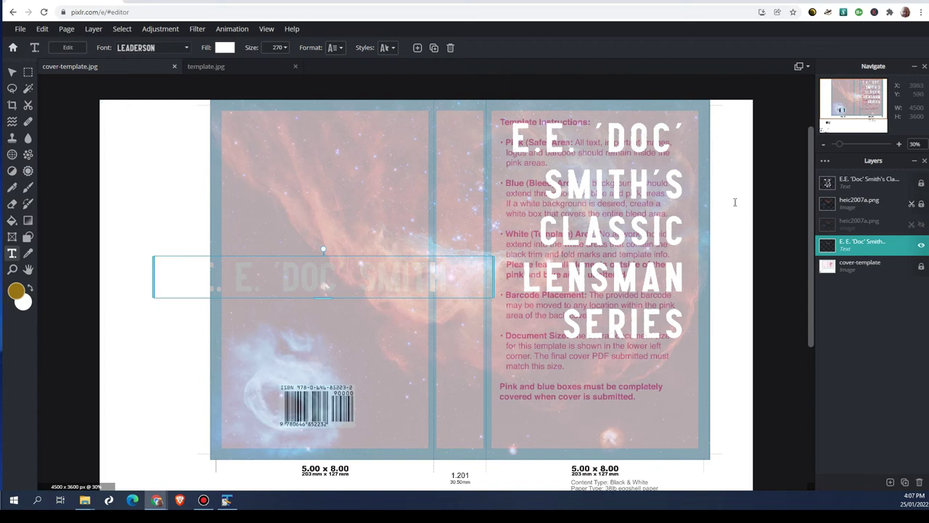
{"action": "left_click_drag", "start_coordinate": [840, 246], "coordinate": [848, 182]}
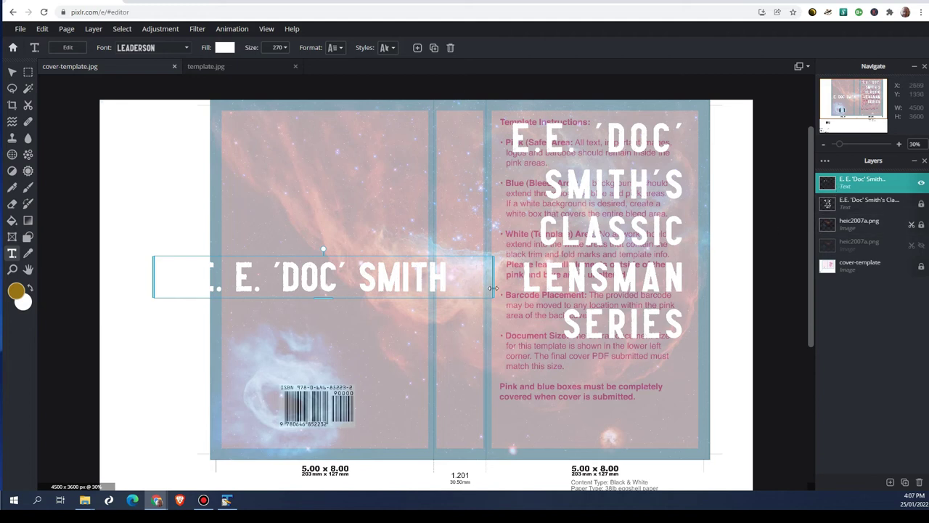
{"action": "left_click_drag", "start_coordinate": [494, 288], "coordinate": [429, 285]}
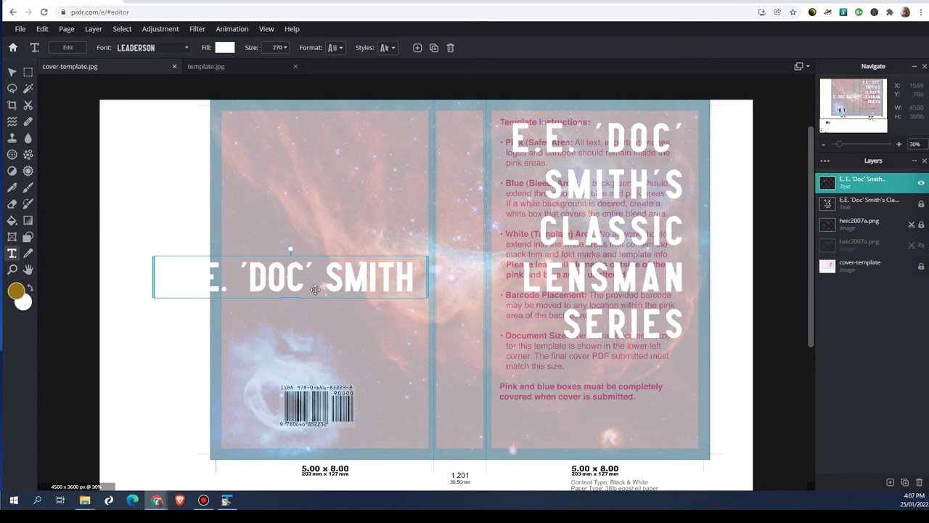
Step: Move the "E. E. 'Doc' Smith" text slightly up and set its fill to black (#000000)
{"action": "left_click_drag", "start_coordinate": [304, 290], "coordinate": [299, 275]}
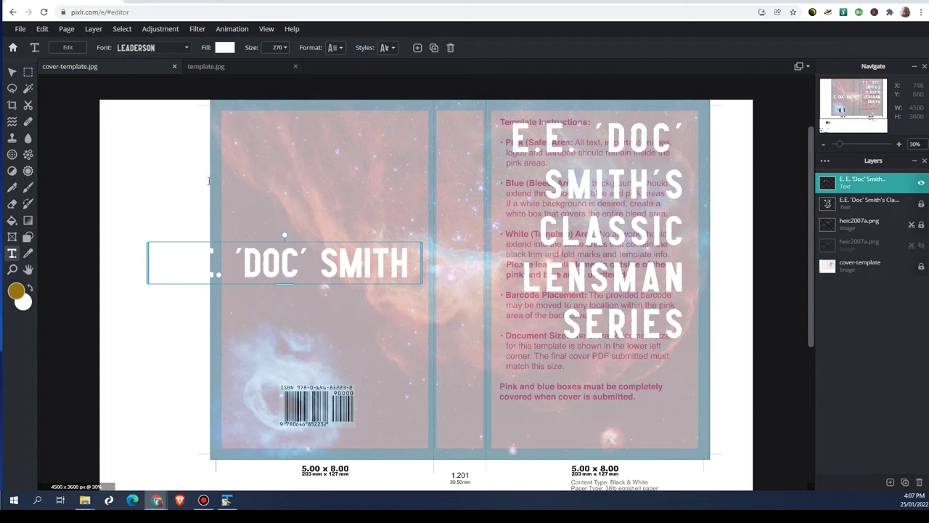
{"action": "left_click", "coordinate": [224, 48]}
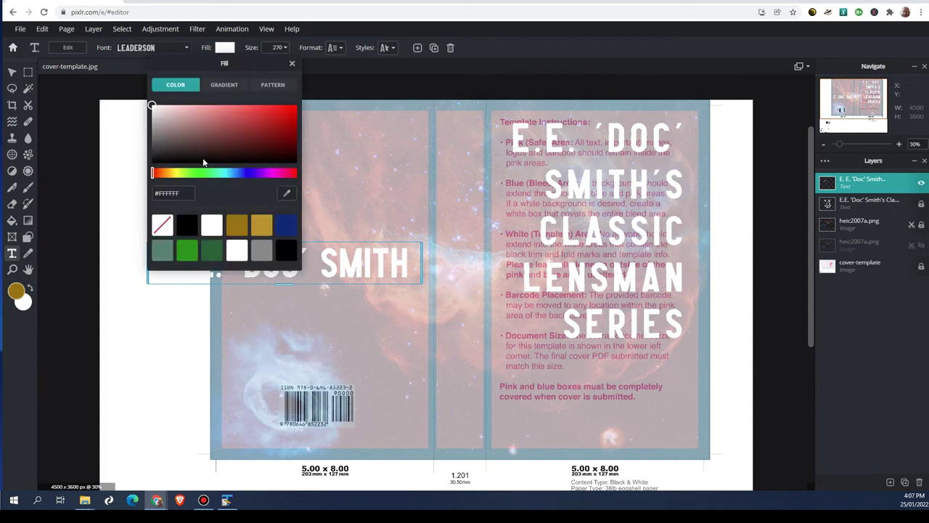
{"action": "left_click", "coordinate": [286, 250]}
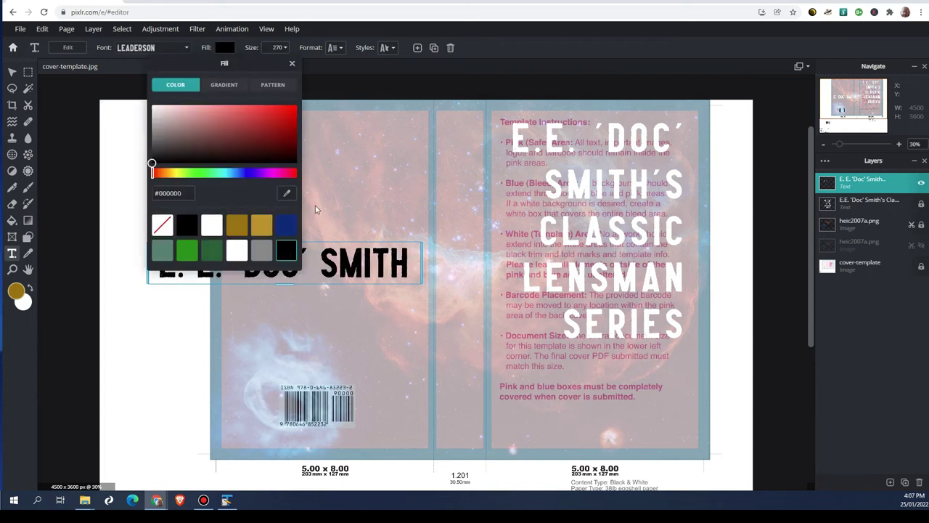
{"action": "left_click", "coordinate": [337, 187]}
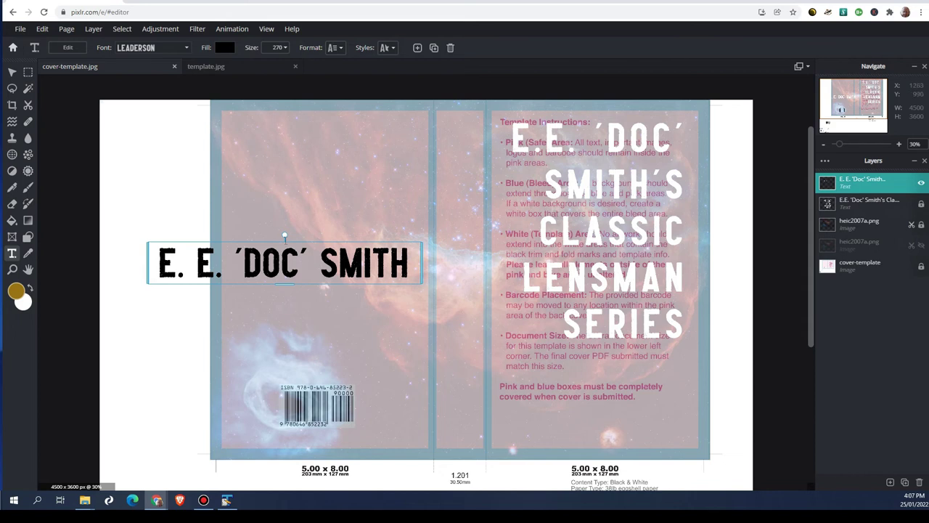
Step: Rotate the "E. E. 'Doc' Smith" text to run vertically, reading downward, and set it in the white area beside the back cover
{"action": "left_click_drag", "start_coordinate": [283, 236], "coordinate": [283, 262]}
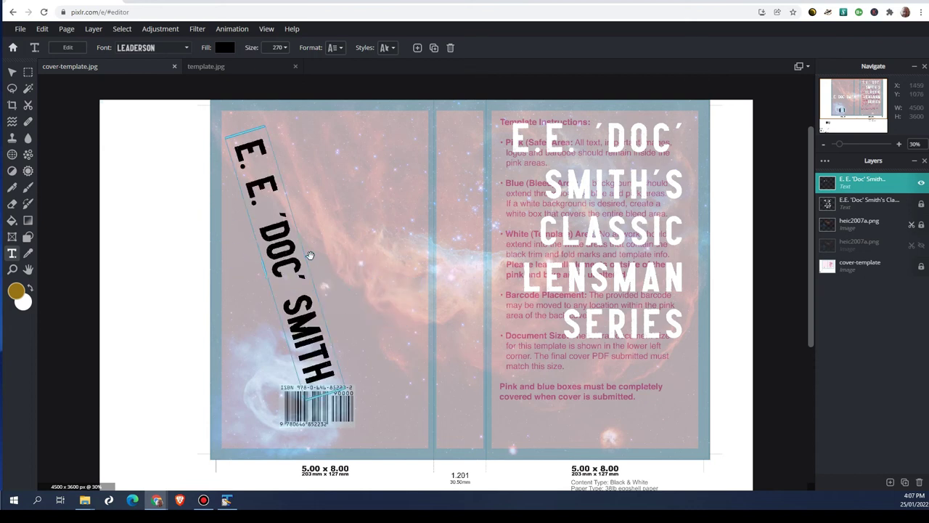
{"action": "left_click_drag", "start_coordinate": [311, 256], "coordinate": [144, 232]}
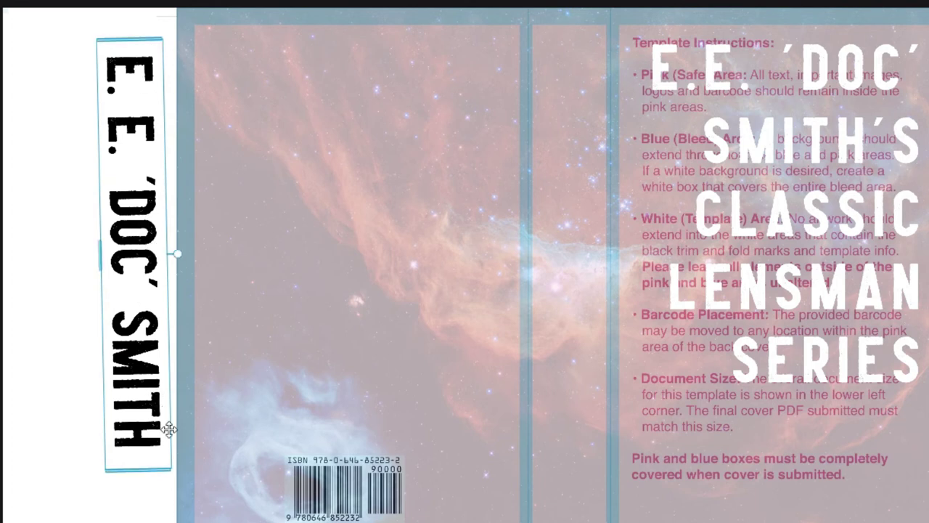
{"action": "left_click_drag", "start_coordinate": [177, 255], "coordinate": [175, 257]}
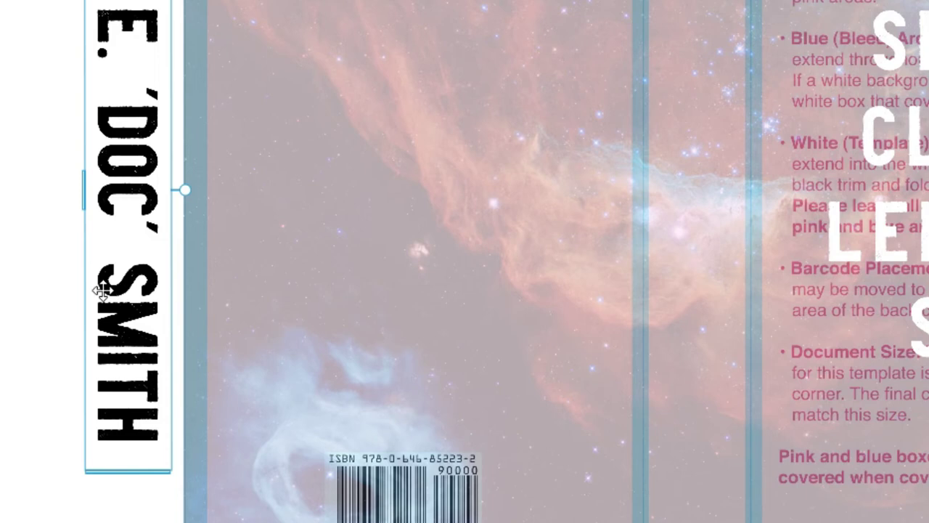
Step: Place the vertical author text on the spine, centered across its width and starting at the top of the spine's safe area
{"action": "left_click", "coordinate": [119, 180]}
{"action": "left_click_drag", "start_coordinate": [119, 180], "coordinate": [692, 122]}
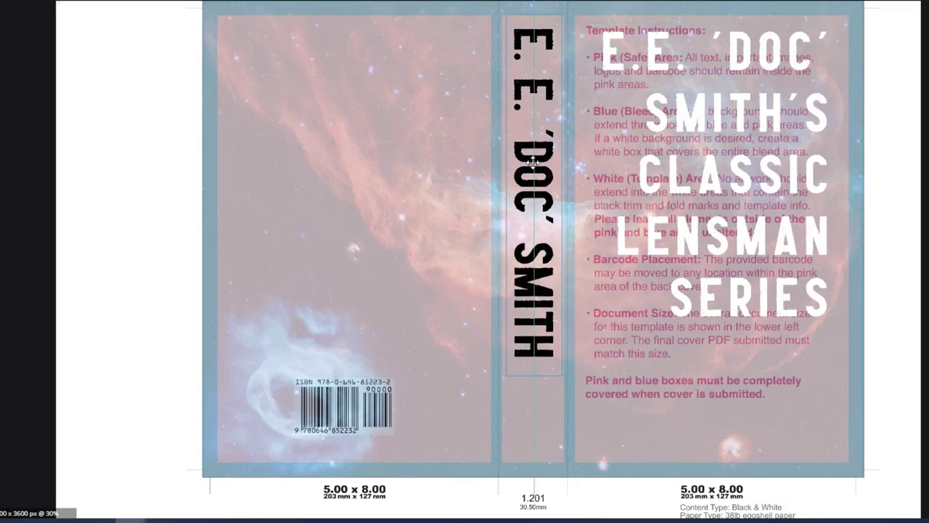
{"action": "left_click_drag", "start_coordinate": [532, 161], "coordinate": [532, 161]}
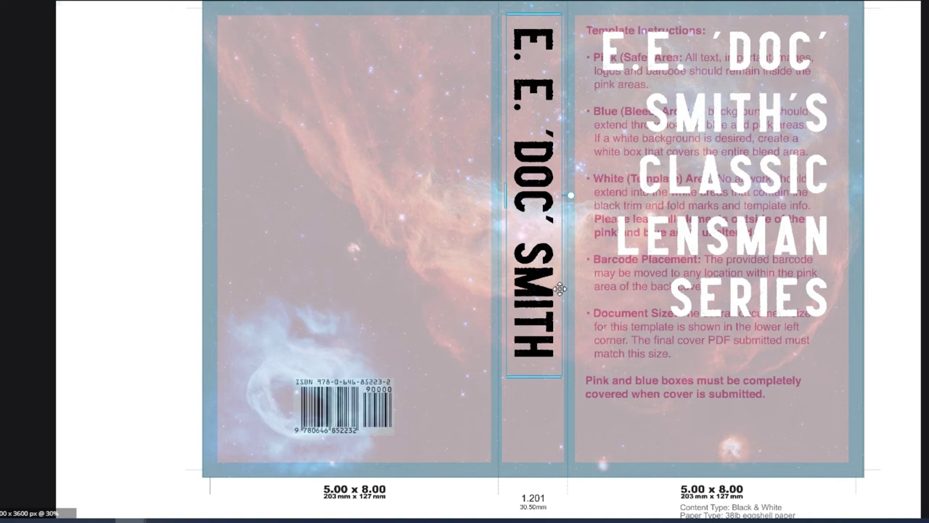
{"action": "key", "text": "ctrl+z"}
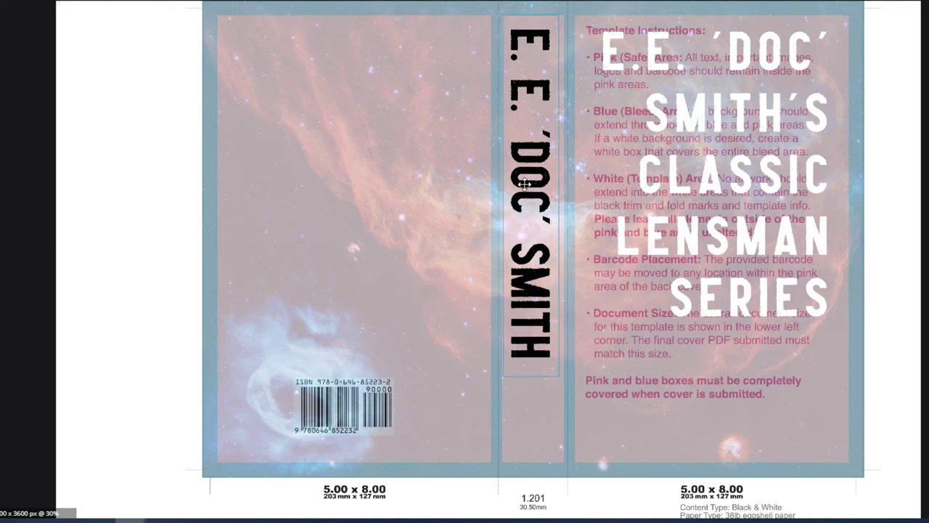
{"action": "key", "text": "ctrl+z"}
{"action": "mouse_move", "coordinate": [533, 25]}
{"action": "left_mouse_down"}
{"action": "mouse_move", "coordinate": [533, 90]}
{"action": "mouse_move", "coordinate": [533, 24]}
{"action": "left_mouse_up"}
{"action": "left_click_drag", "start_coordinate": [527, 243], "coordinate": [525, 237]}
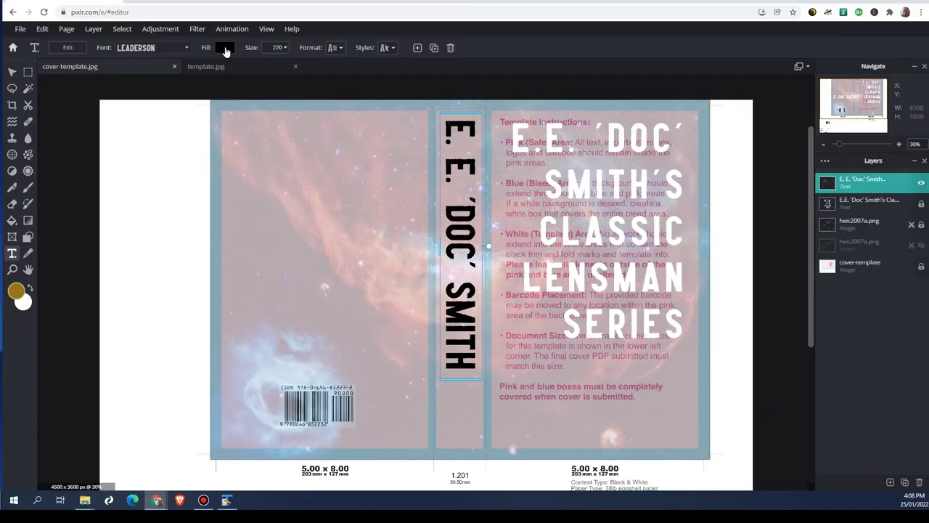
Step: Set the spine author text's fill to white (#FFFFFF)
{"action": "left_click", "coordinate": [225, 48]}
{"action": "left_click", "coordinate": [211, 226]}
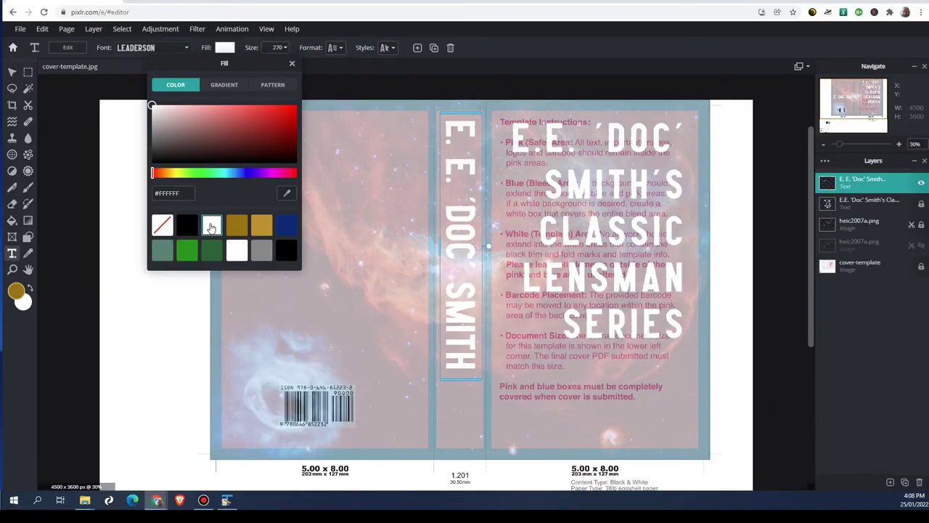
{"action": "left_click", "coordinate": [356, 134]}
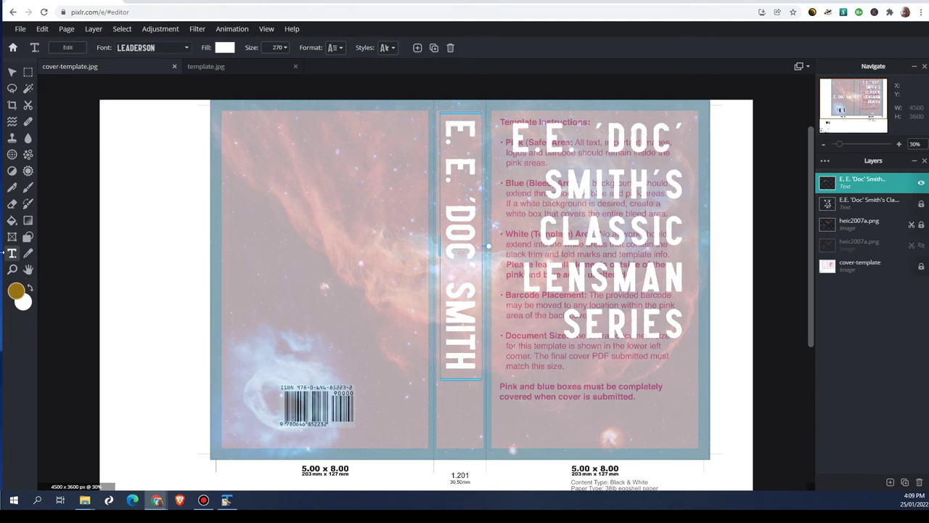
Step: Add barcode.jpg as an image layer and place it low on the back cover, just right of the template's barcode
{"action": "left_click", "coordinate": [13, 75]}
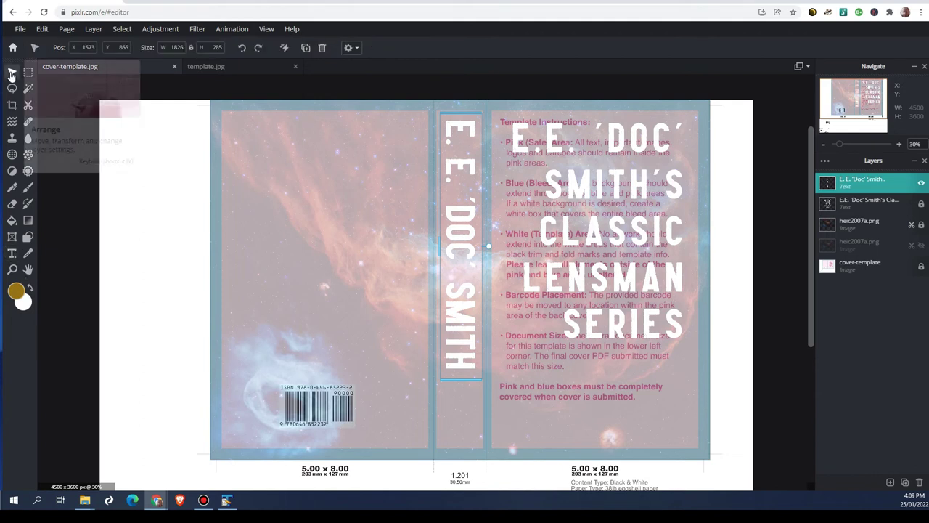
{"action": "left_click", "coordinate": [93, 29]}
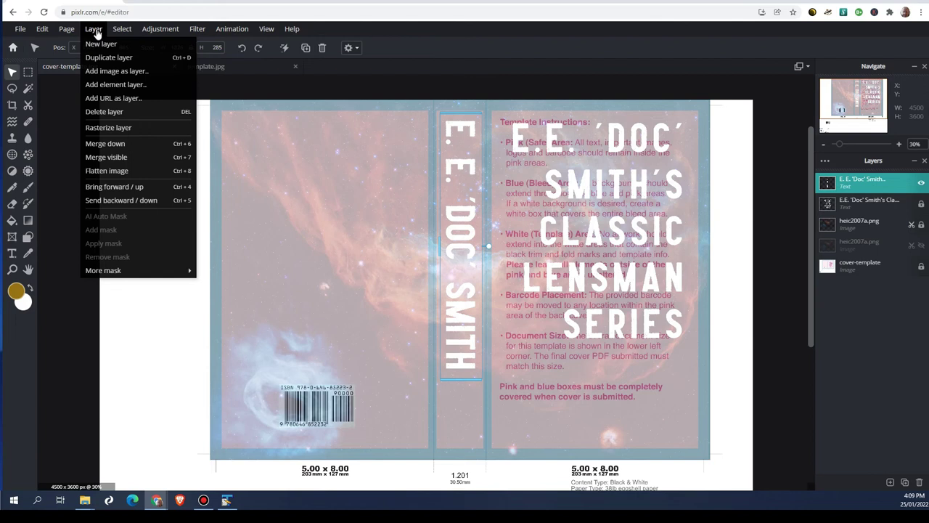
{"action": "left_click", "coordinate": [110, 72]}
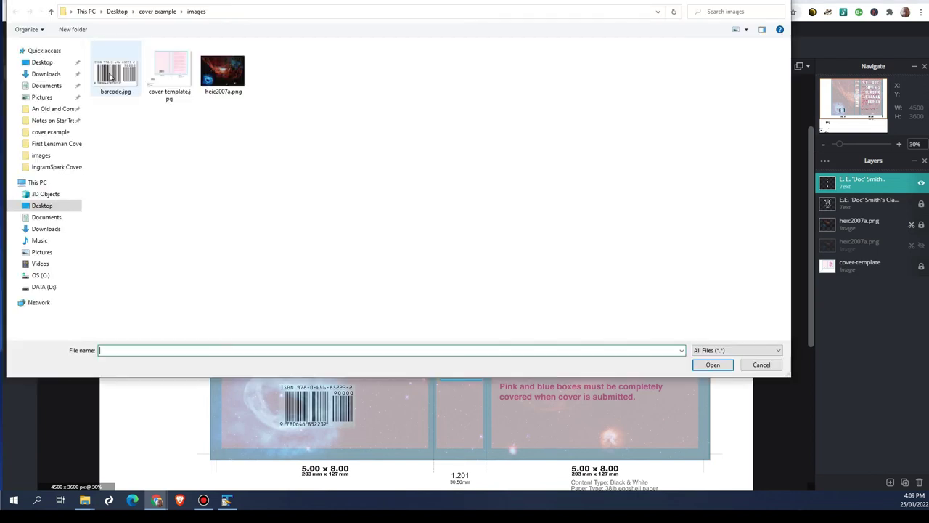
{"action": "left_click", "coordinate": [116, 75]}
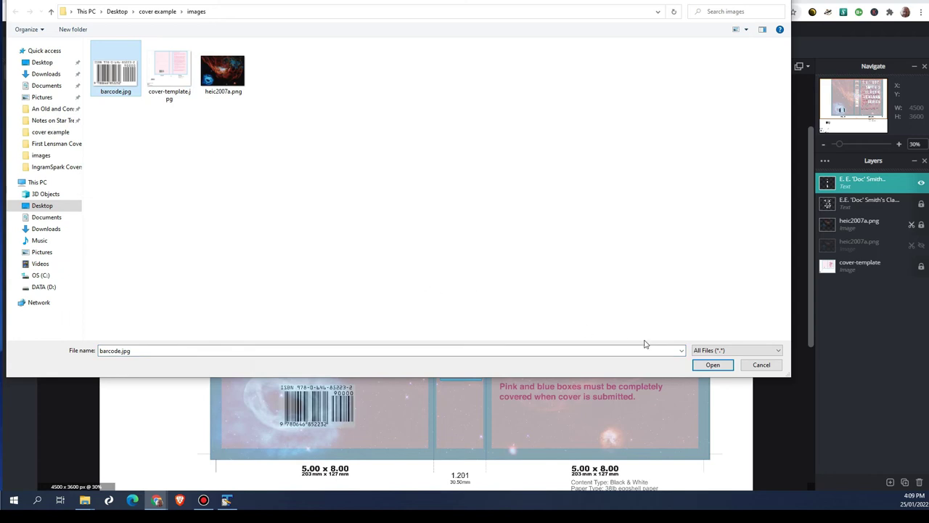
{"action": "left_click", "coordinate": [703, 367]}
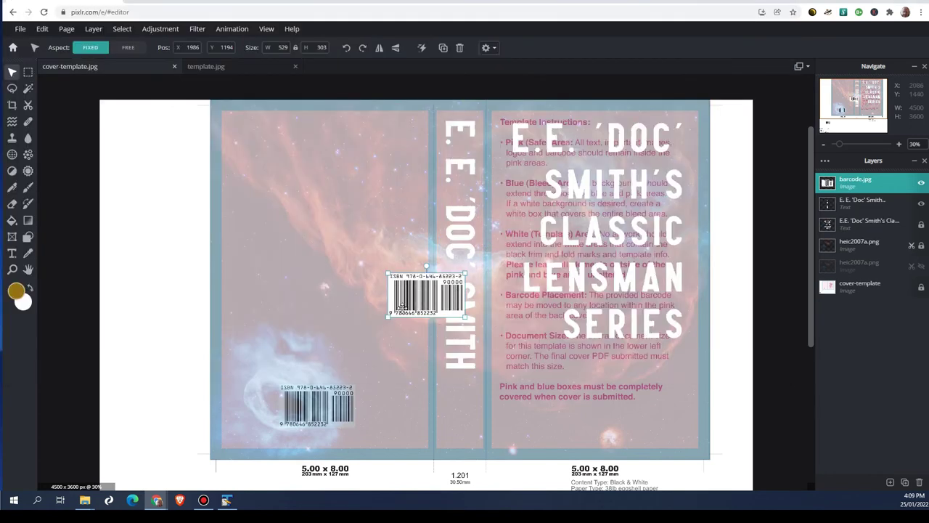
{"action": "left_click", "coordinate": [424, 289]}
{"action": "left_click_drag", "start_coordinate": [425, 289], "coordinate": [372, 398]}
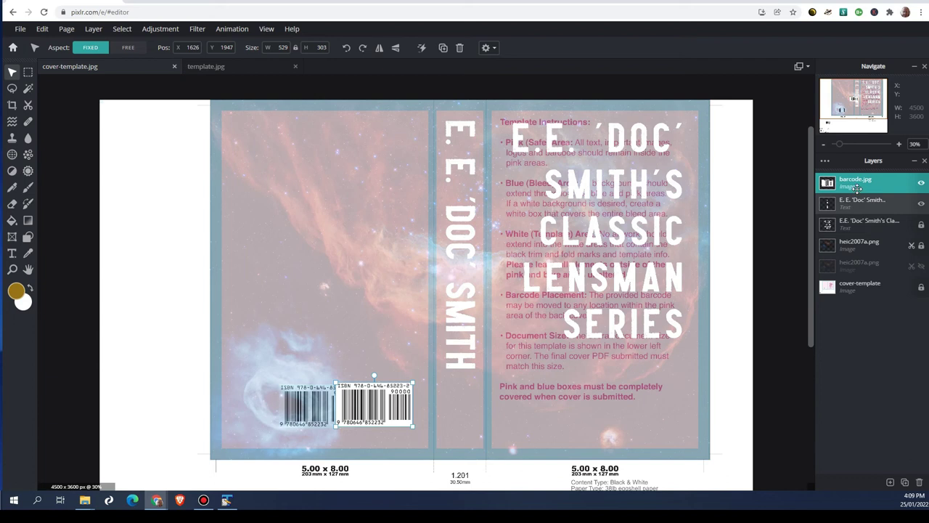
Step: Set the opacity of the visible heic2007a.png background layer to 55
{"action": "double_click", "coordinate": [851, 249]}
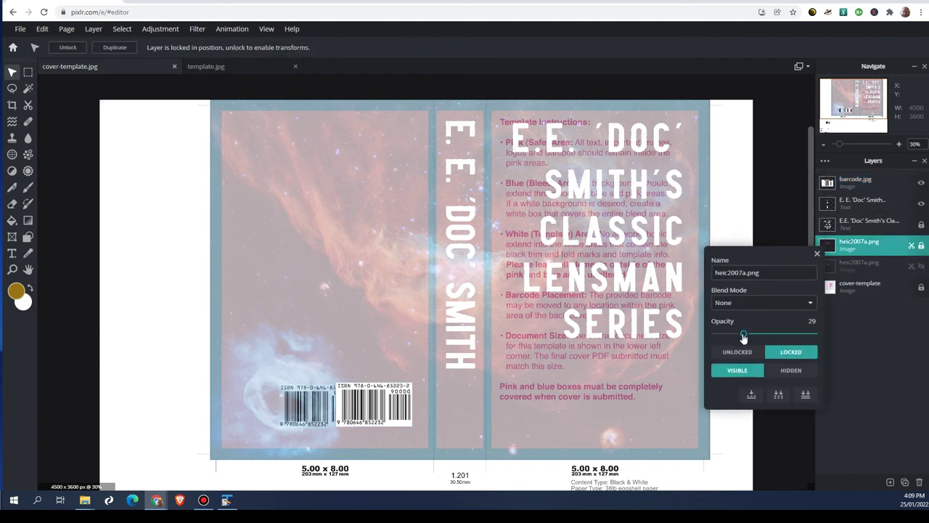
{"action": "left_click_drag", "start_coordinate": [744, 337], "coordinate": [771, 353]}
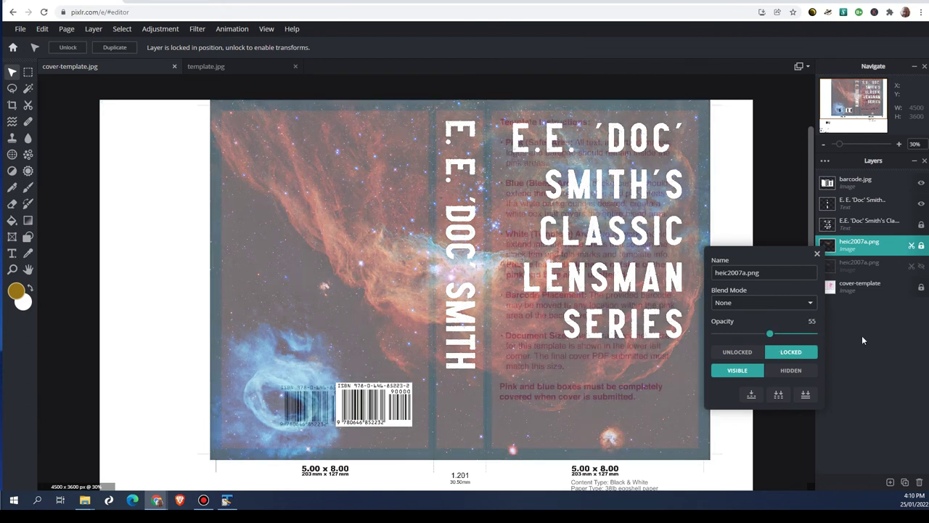
{"action": "left_click", "coordinate": [817, 254]}
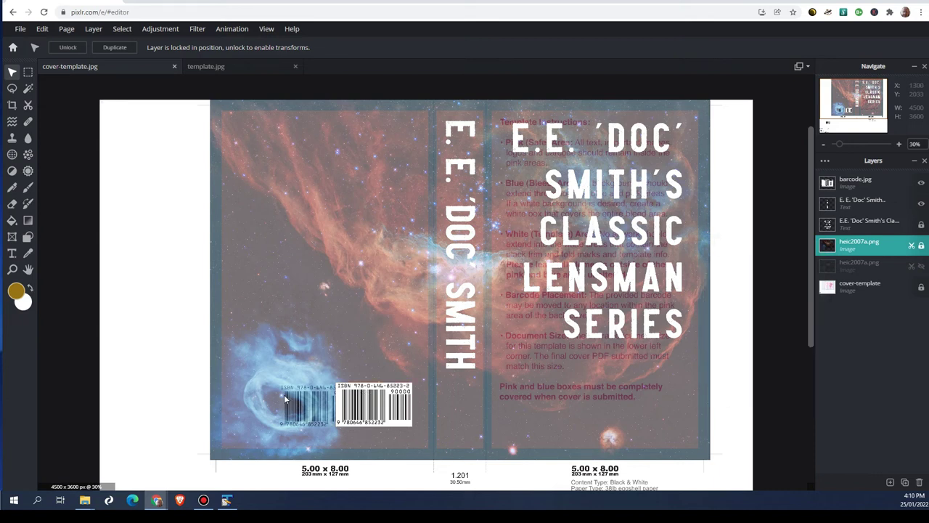
Step: Resize the barcode image to about 509 × 291 px against the template's barcode and place it just to the right of it
{"action": "left_click_drag", "start_coordinate": [361, 395], "coordinate": [305, 406]}
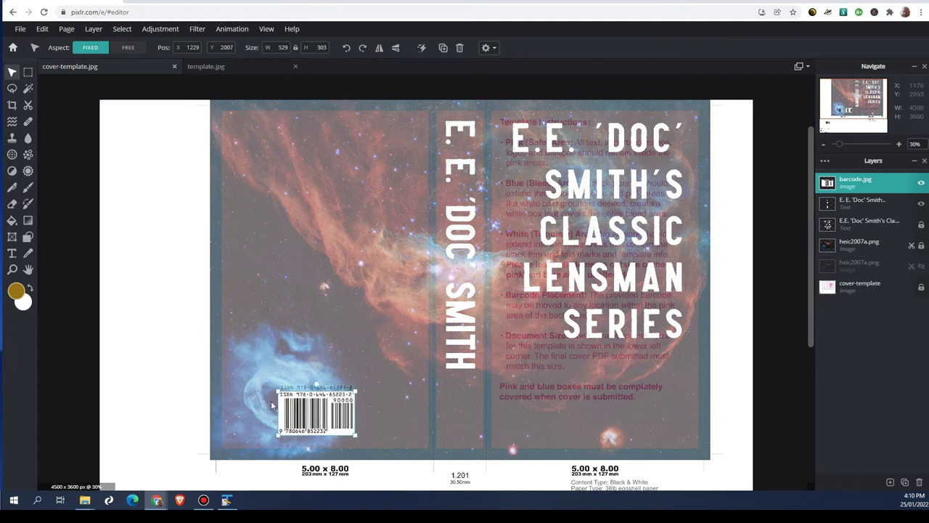
{"action": "left_click_drag", "start_coordinate": [276, 389], "coordinate": [374, 406]}
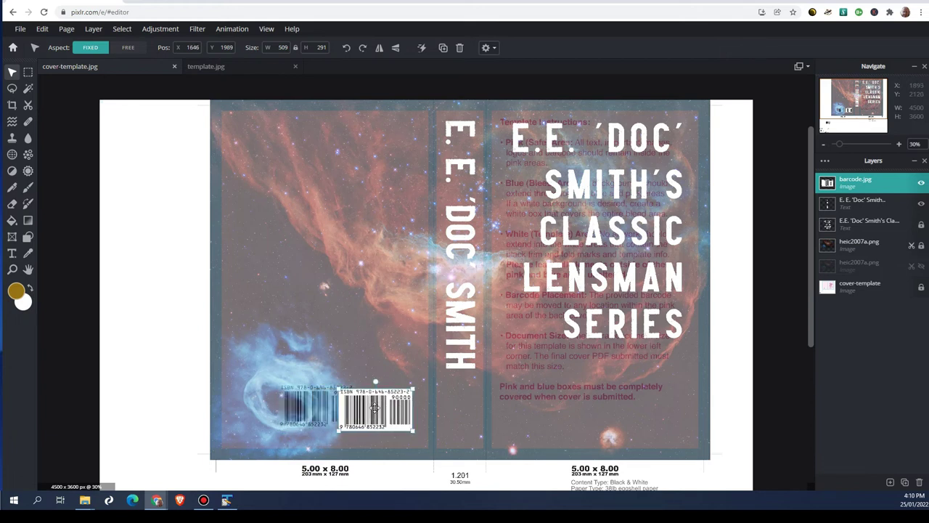
Step: Lock the barcode.jpg layer and the "E. E. 'Doc' Smith" spine text layer
{"action": "double_click", "coordinate": [841, 185]}
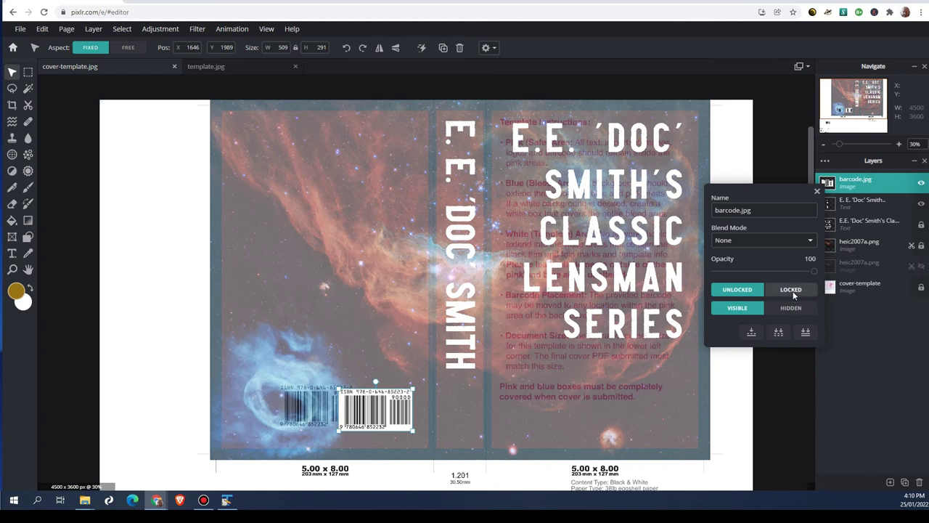
{"action": "left_click", "coordinate": [791, 290]}
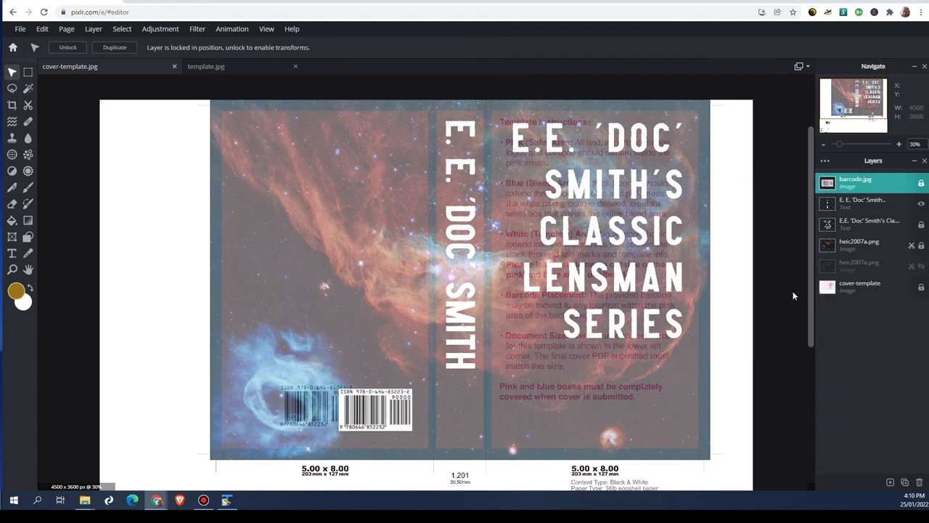
{"action": "left_click", "coordinate": [868, 202]}
{"action": "double_click", "coordinate": [868, 202]}
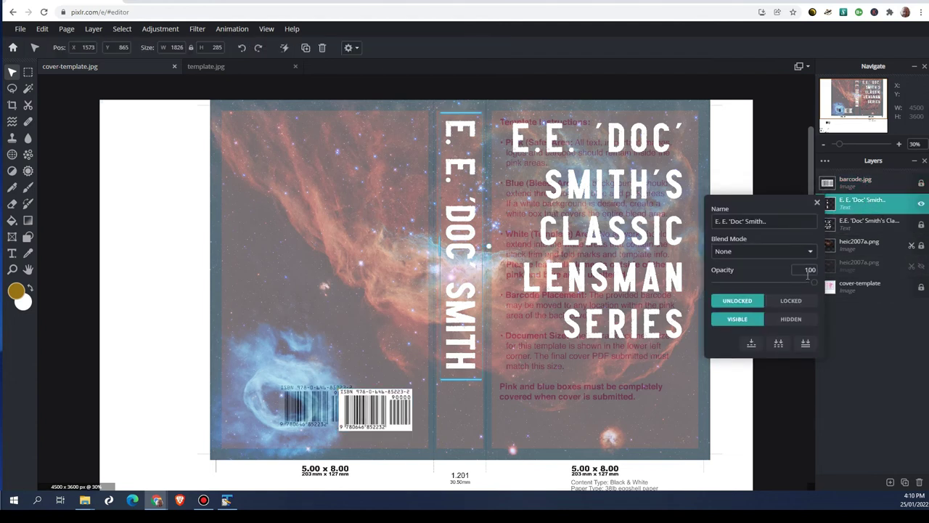
{"action": "left_click", "coordinate": [802, 303]}
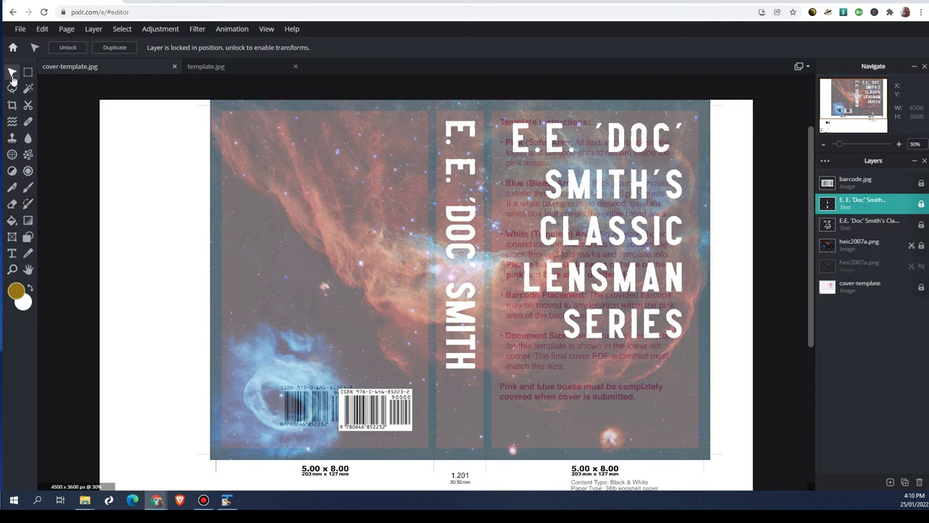
Step: Add a new text layer with the default placeholder text to the cover
{"action": "left_click", "coordinate": [12, 253]}
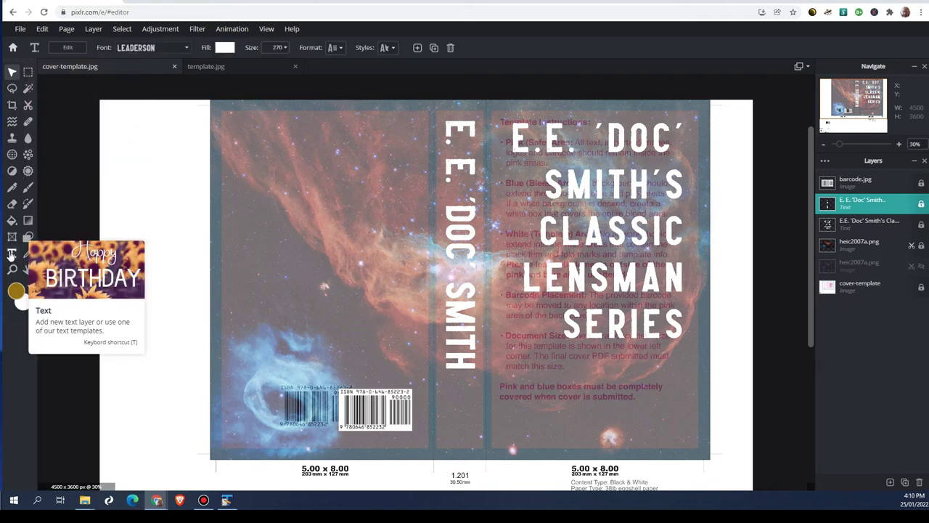
{"action": "left_click", "coordinate": [255, 222]}
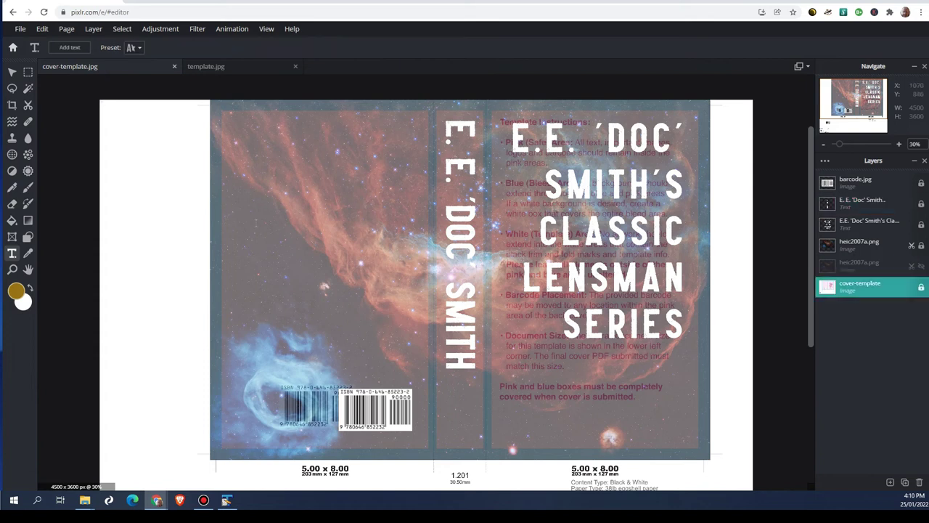
{"action": "left_click", "coordinate": [69, 47]}
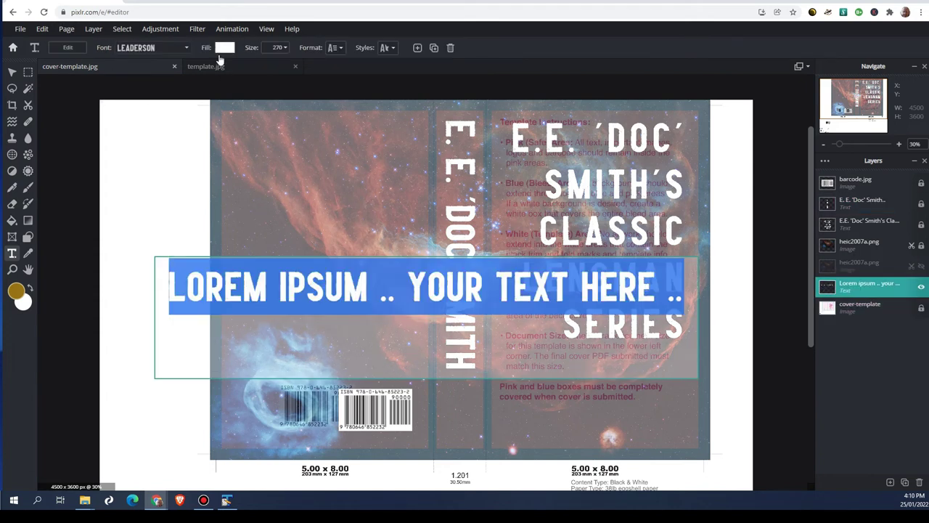
Step: Set the placeholder text's font to Hattori Hanzo and bring its layer to the top of the layer stack
{"action": "left_click", "coordinate": [185, 47]}
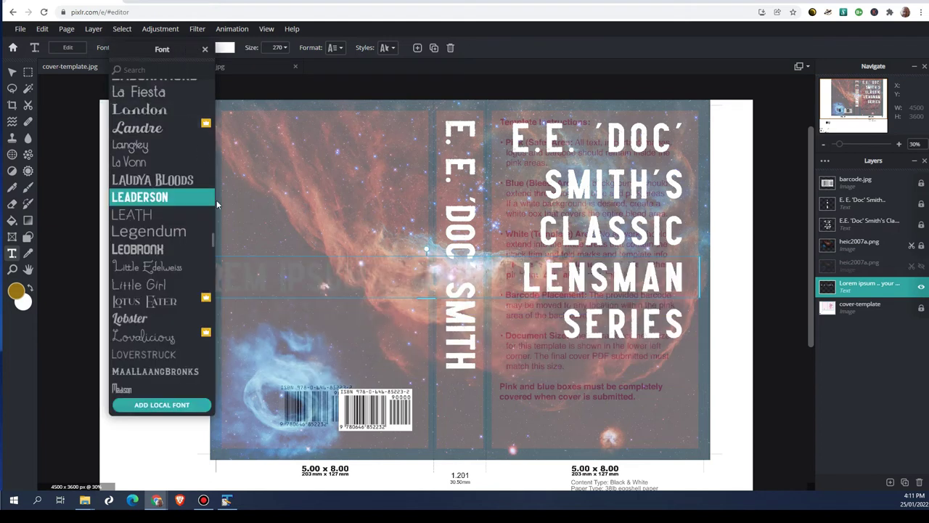
{"action": "left_click_drag", "start_coordinate": [211, 244], "coordinate": [208, 201]}
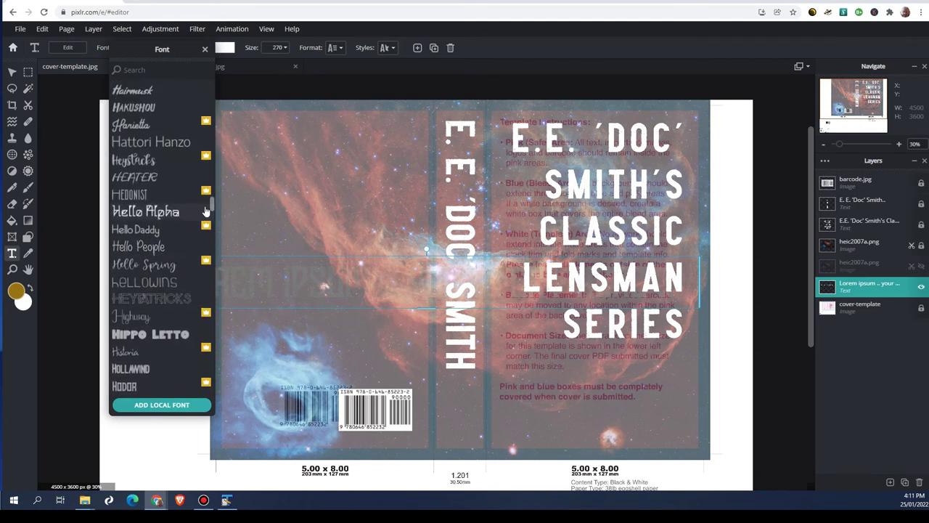
{"action": "left_click", "coordinate": [172, 143]}
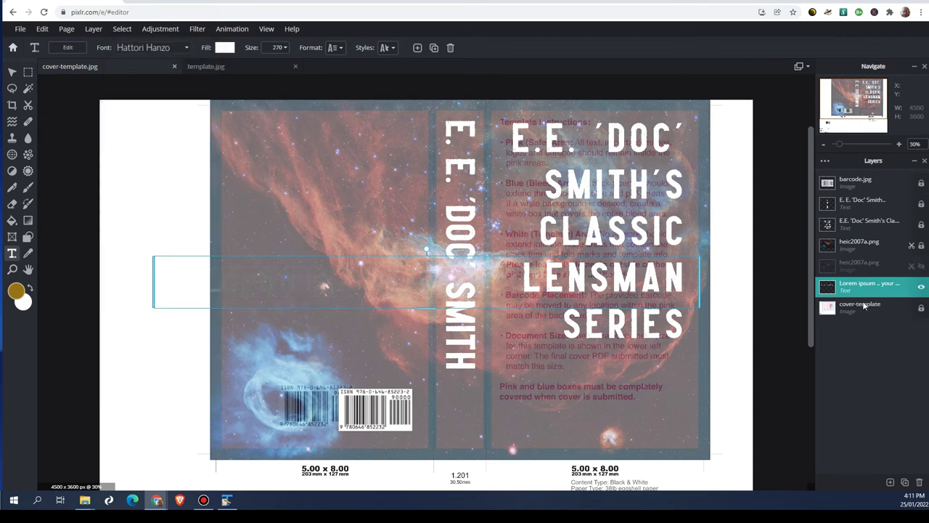
{"action": "left_click_drag", "start_coordinate": [859, 290], "coordinate": [859, 182]}
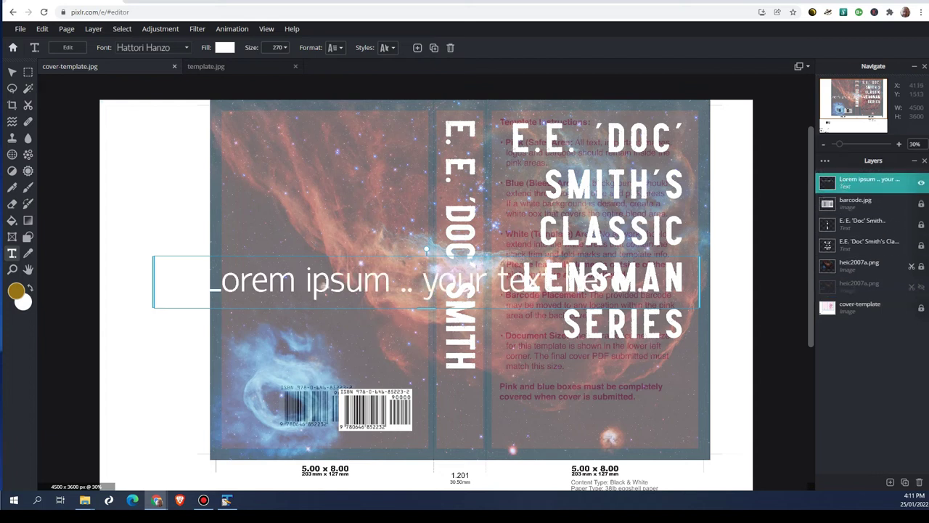
Step: Narrow the placeholder text box, set its font size to 100, and place it on the front cover below the title
{"action": "left_click_drag", "start_coordinate": [693, 291], "coordinate": [470, 297]}
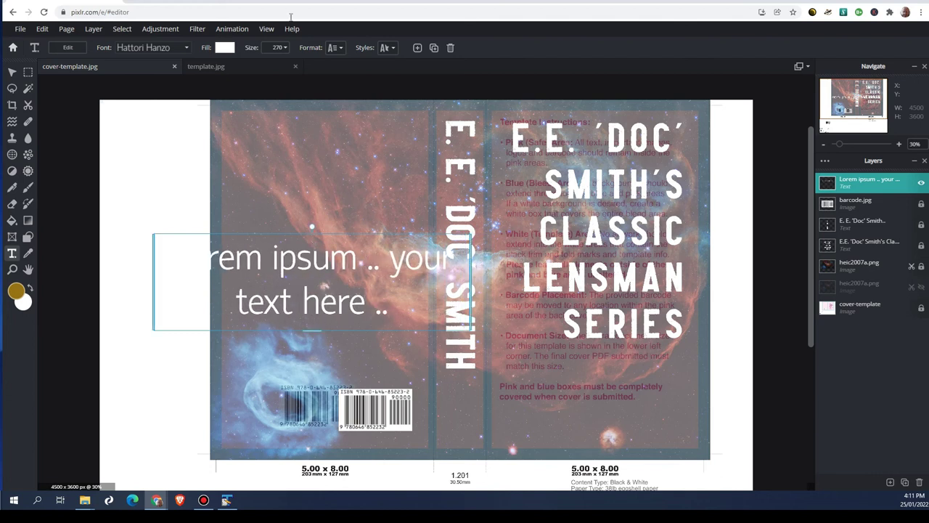
{"action": "left_click", "coordinate": [283, 47]}
{"action": "mouse_move", "coordinate": [242, 65]}
{"action": "left_mouse_down"}
{"action": "mouse_move", "coordinate": [222, 65]}
{"action": "mouse_move", "coordinate": [233, 70]}
{"action": "left_mouse_up"}
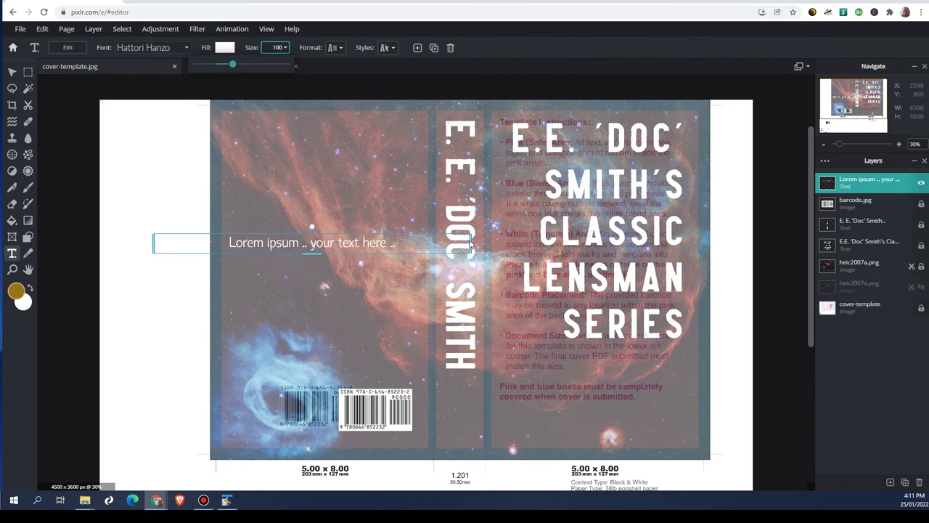
{"action": "left_click_drag", "start_coordinate": [470, 247], "coordinate": [637, 390]}
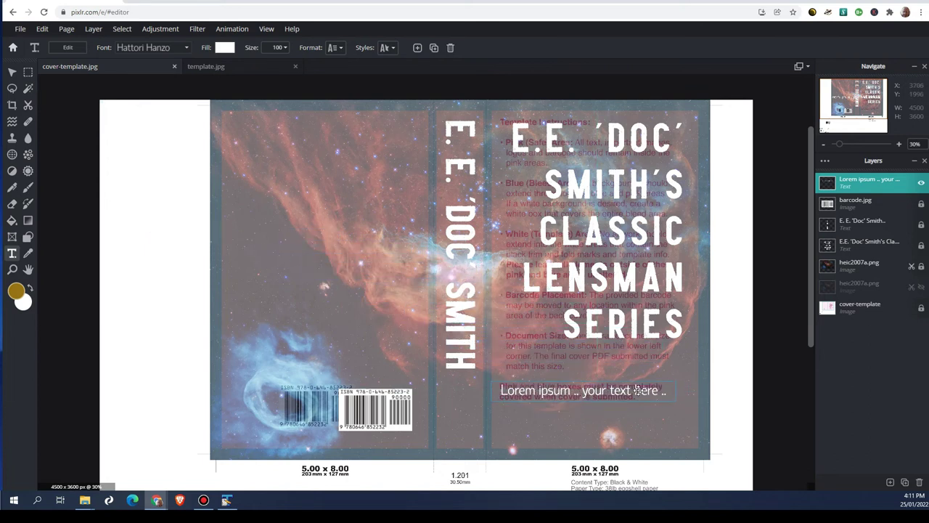
Step: Replace the placeholder text with "Newly Edited and Annotated"
{"action": "double_click", "coordinate": [637, 392]}
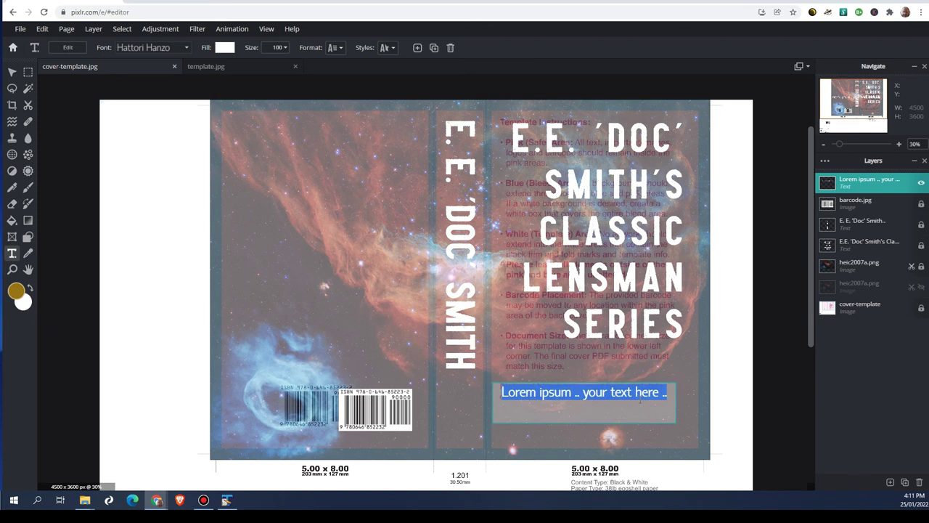
{"action": "key", "text": "BackSpace"}
{"action": "type", "text": "Newly Edited and Annotated"}
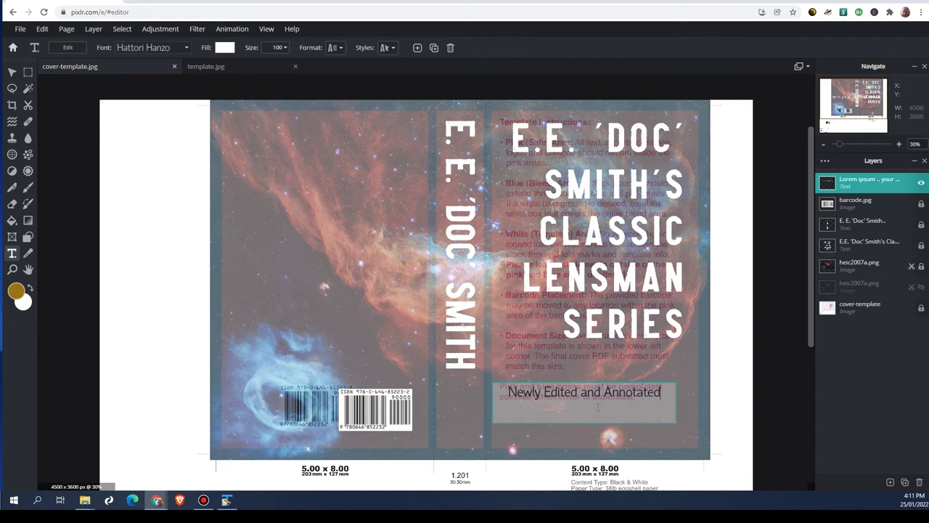
{"action": "left_click", "coordinate": [626, 361]}
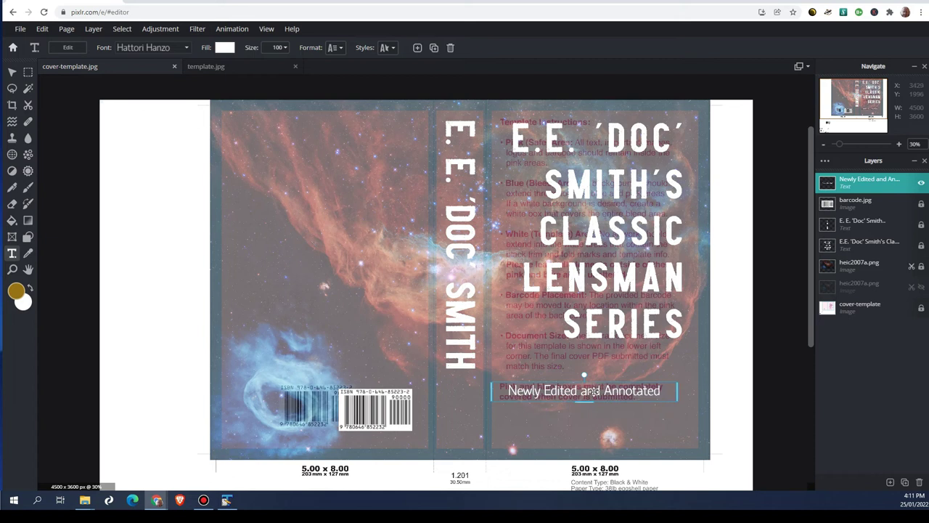
Step: Shift the "Newly Edited and Annotated" line slightly lower on the front cover and fill it with gold #BB9220
{"action": "left_click_drag", "start_coordinate": [593, 400], "coordinate": [598, 410]}
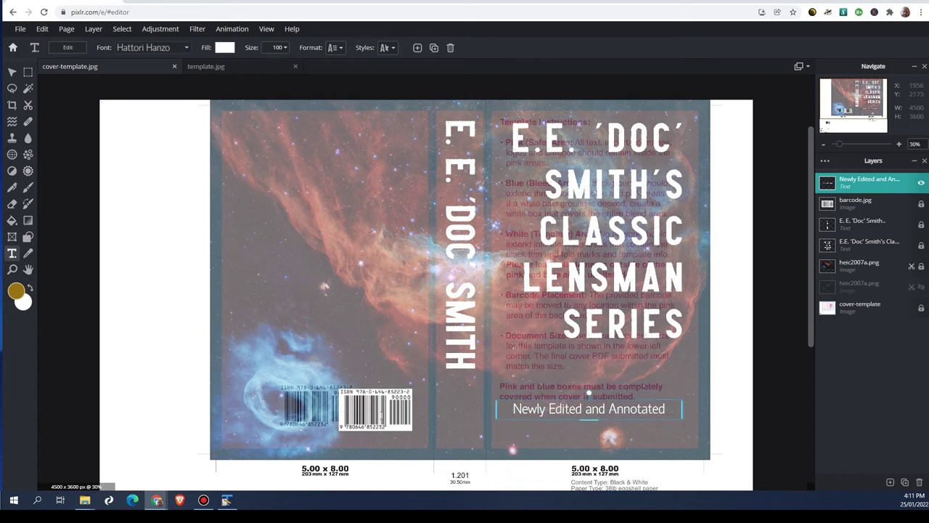
{"action": "left_click_drag", "start_coordinate": [521, 410], "coordinate": [528, 410]}
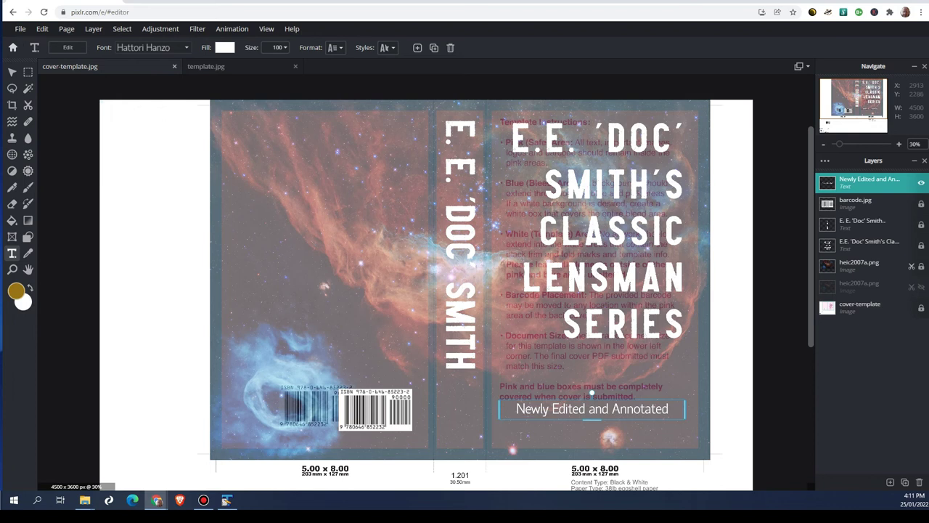
{"action": "left_click", "coordinate": [223, 51]}
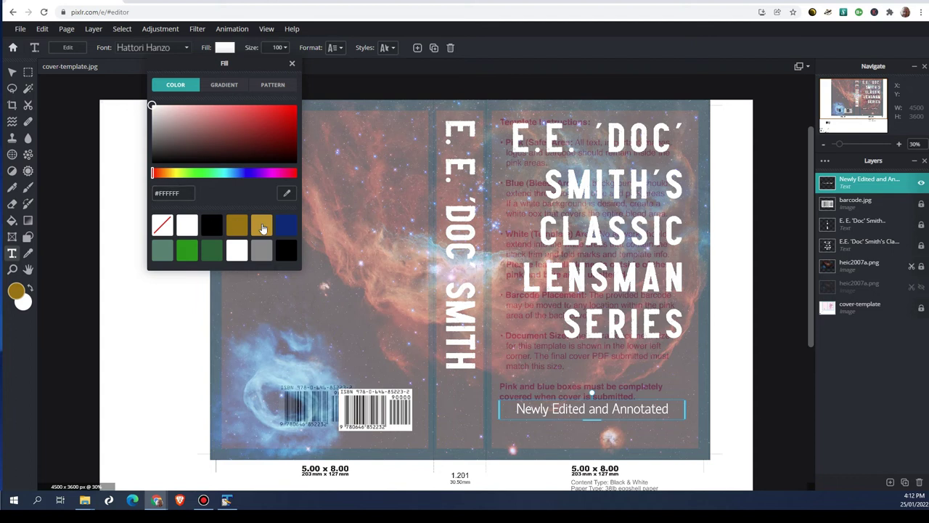
{"action": "left_click", "coordinate": [262, 227]}
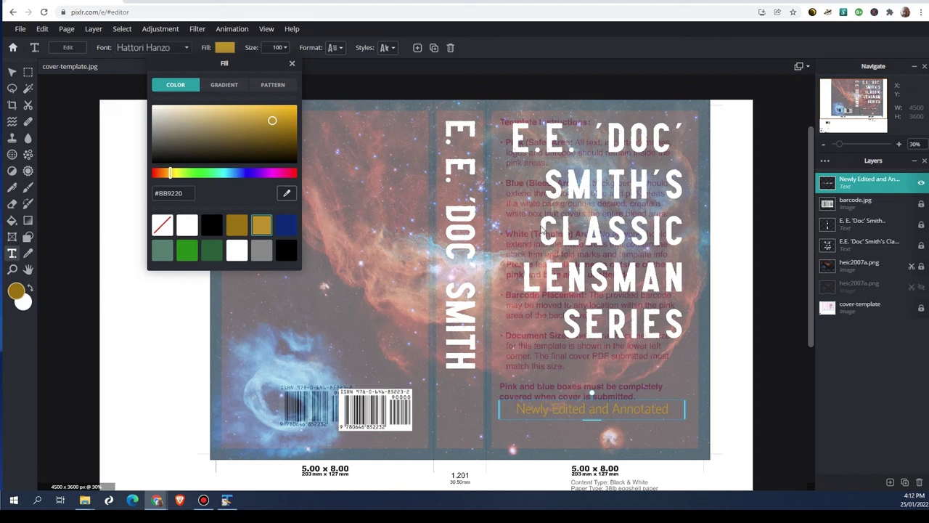
Step: Raise the opacity of the visible heic2007a.png background layer to 100
{"action": "left_click", "coordinate": [860, 265]}
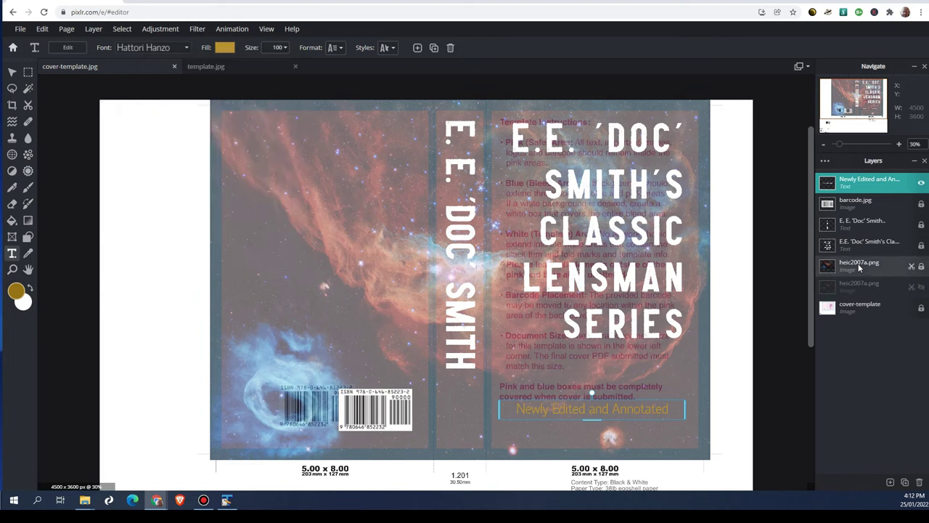
{"action": "left_click", "coordinate": [860, 266]}
{"action": "left_click_drag", "start_coordinate": [771, 348], "coordinate": [844, 346]}
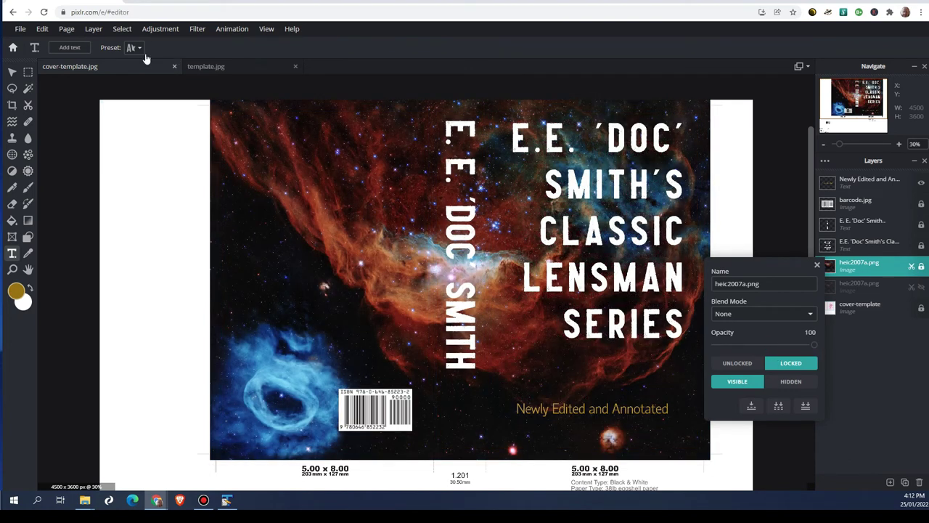
Step: Reselect the "Newly Edited and Annotated" text and sample a fill colour for it from the nebula just beside the spine
{"action": "left_click", "coordinate": [577, 408]}
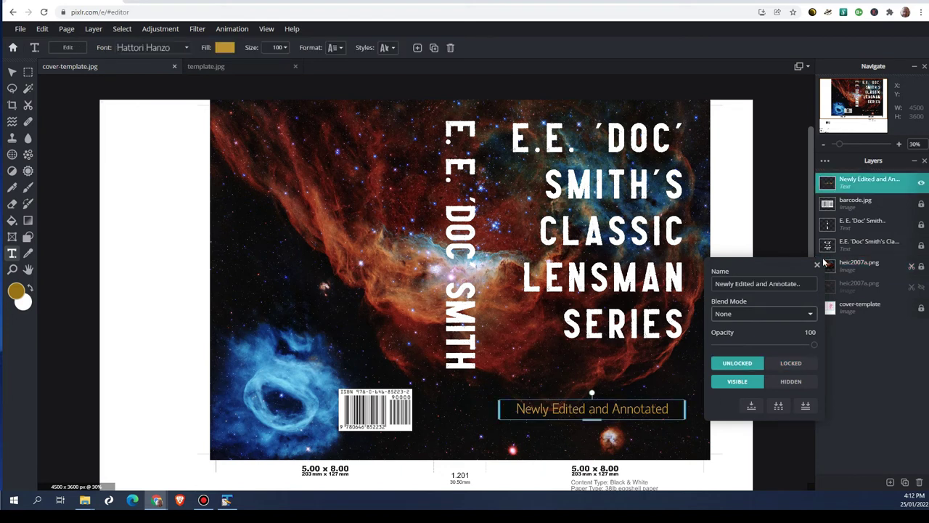
{"action": "left_click", "coordinate": [816, 265]}
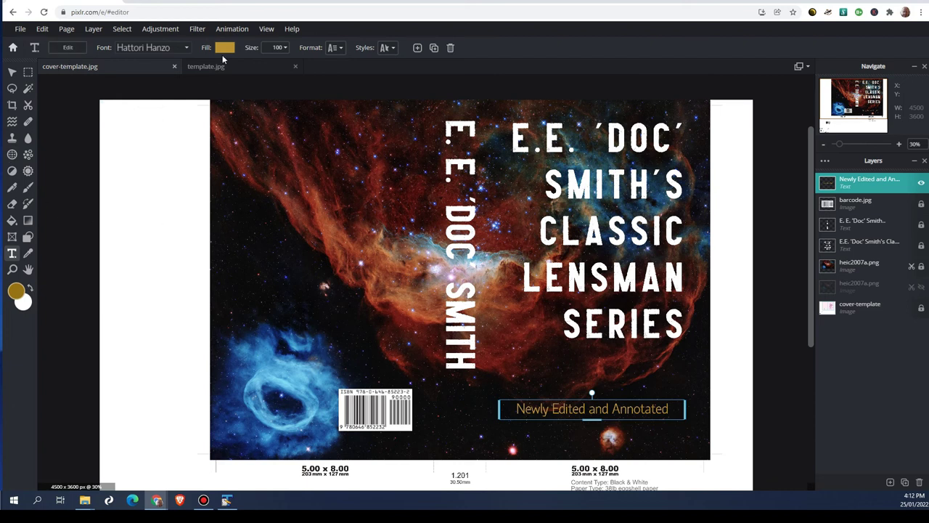
{"action": "left_click", "coordinate": [226, 49]}
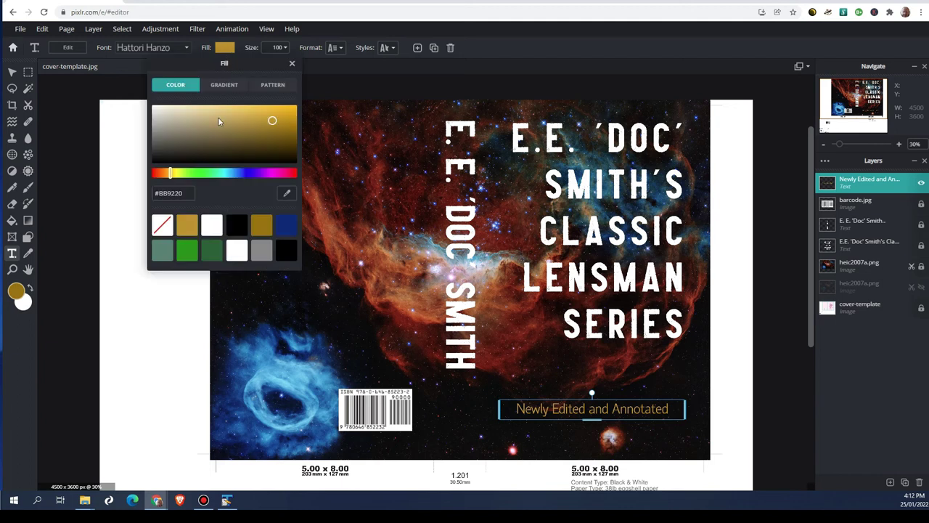
{"action": "left_click", "coordinate": [286, 195]}
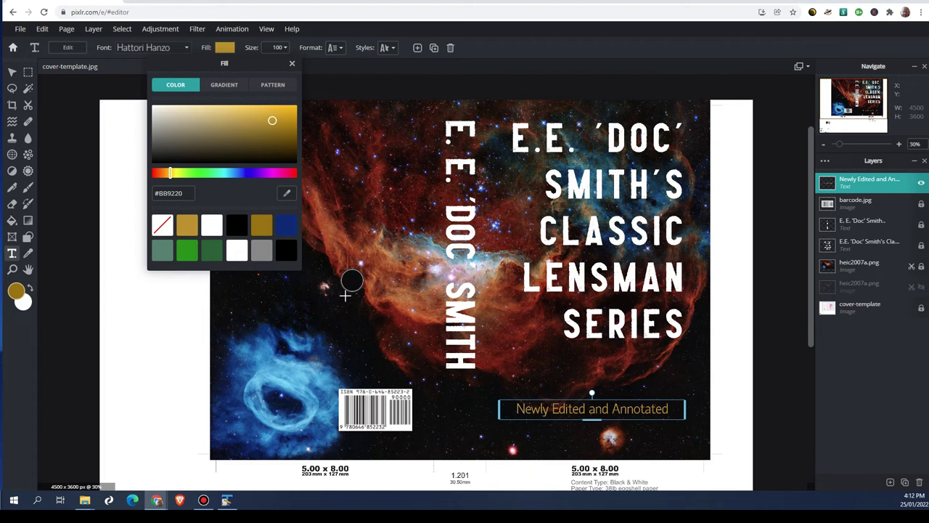
{"action": "left_click", "coordinate": [407, 274]}
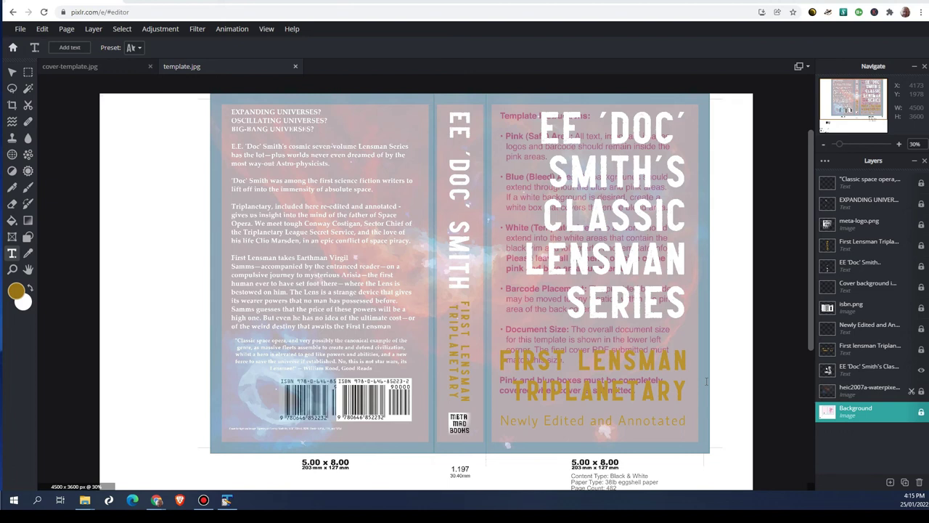
Step: In template.jpg, raise the heic2007a-waterpixel_cmyk.jpg background layer's opacity to 100 and close its layer settings
{"action": "left_click", "coordinate": [851, 391]}
{"action": "left_click", "coordinate": [849, 390]}
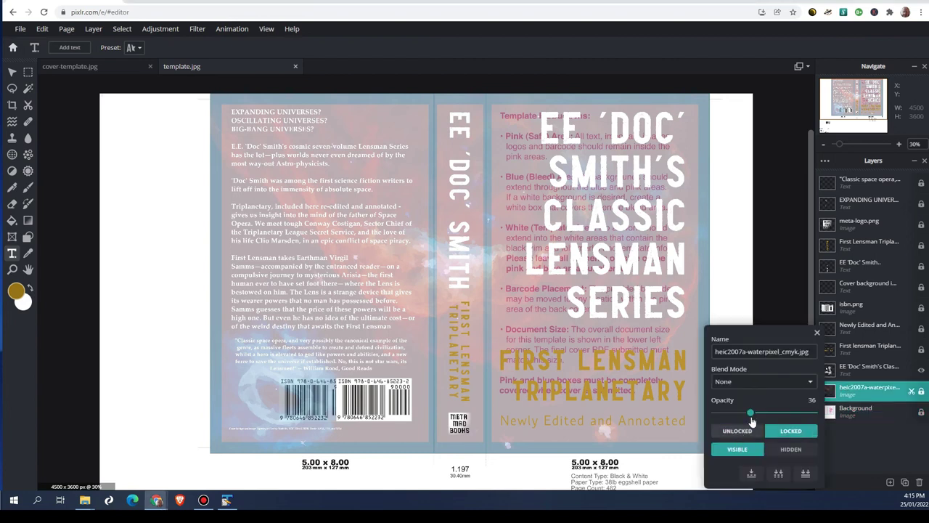
{"action": "left_click_drag", "start_coordinate": [752, 412], "coordinate": [759, 412]}
{"action": "left_click", "coordinate": [814, 412]}
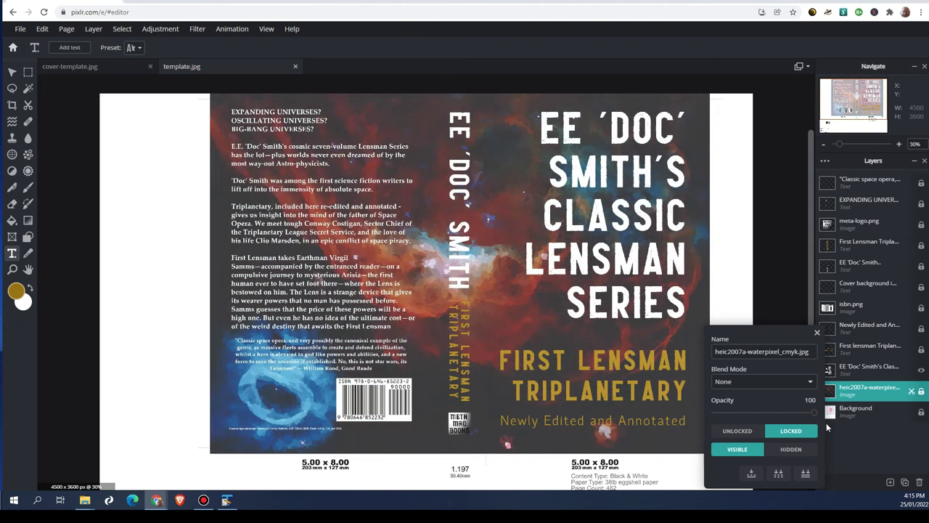
{"action": "left_click", "coordinate": [815, 334]}
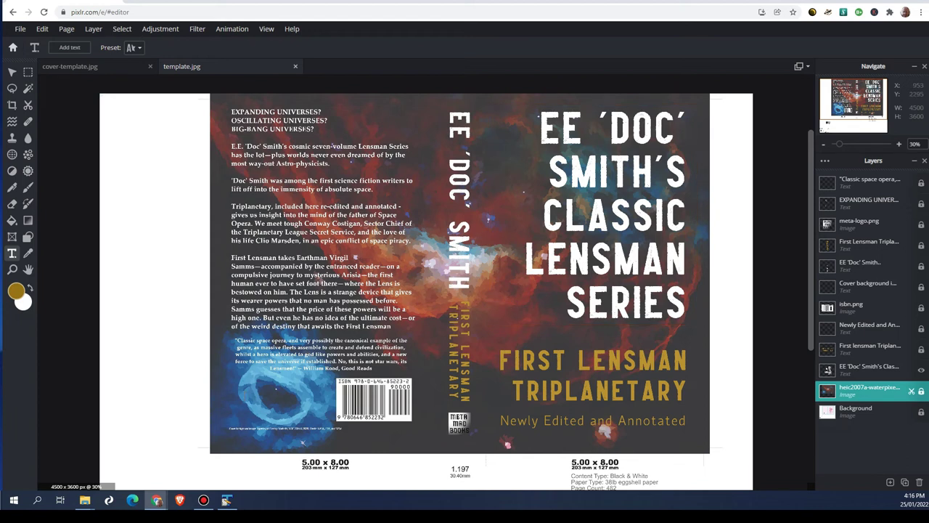
Step: Examine the finished back cover up close at up to 70% zoom, including the blurb, review quote, barcode, image credit and publisher logo
{"action": "left_click", "coordinate": [266, 30]}
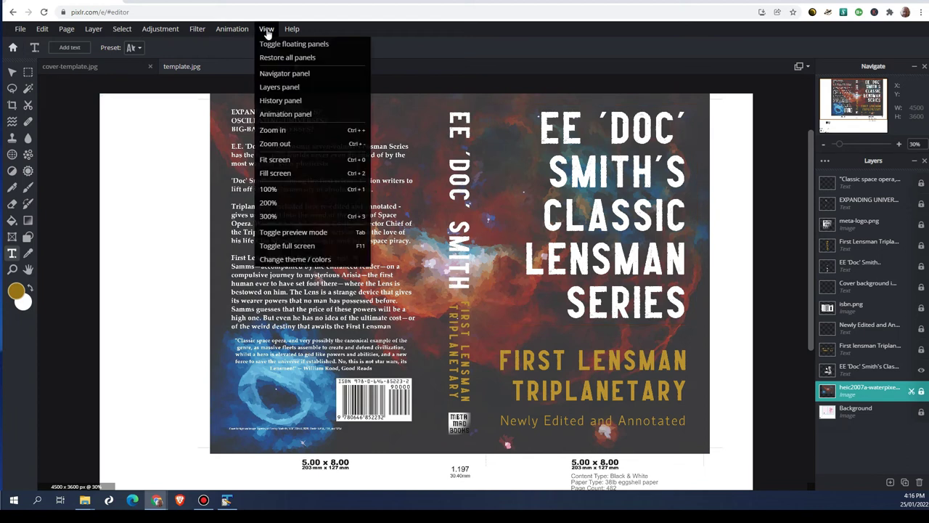
{"action": "left_click", "coordinate": [272, 130]}
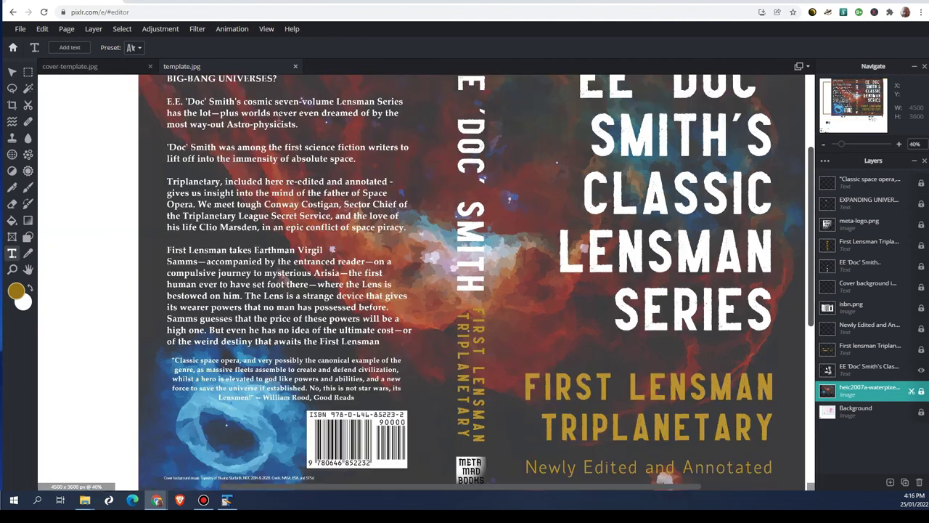
{"action": "left_click", "coordinate": [269, 30]}
{"action": "left_click", "coordinate": [272, 130]}
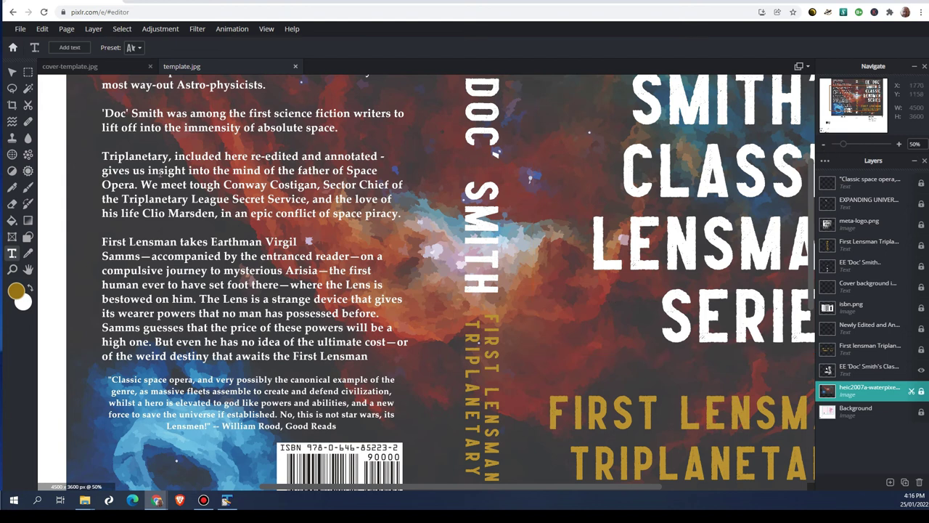
{"action": "left_click", "coordinate": [11, 72]}
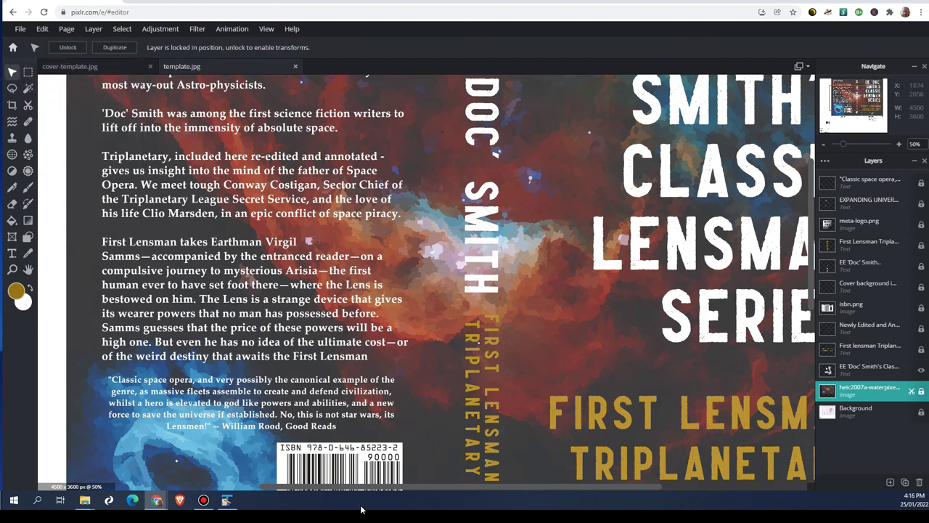
{"action": "scroll", "coordinate": [300, 475], "scroll_direction": "left", "scroll_amount": 3}
{"action": "scroll", "coordinate": [300, 475], "scroll_direction": "right", "scroll_amount": 1}
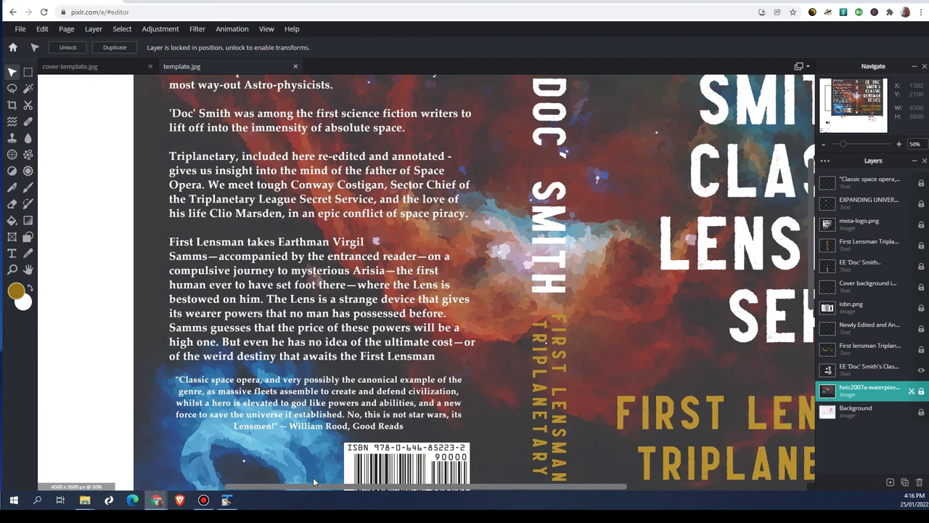
{"action": "left_click_drag", "start_coordinate": [812, 265], "coordinate": [813, 336]}
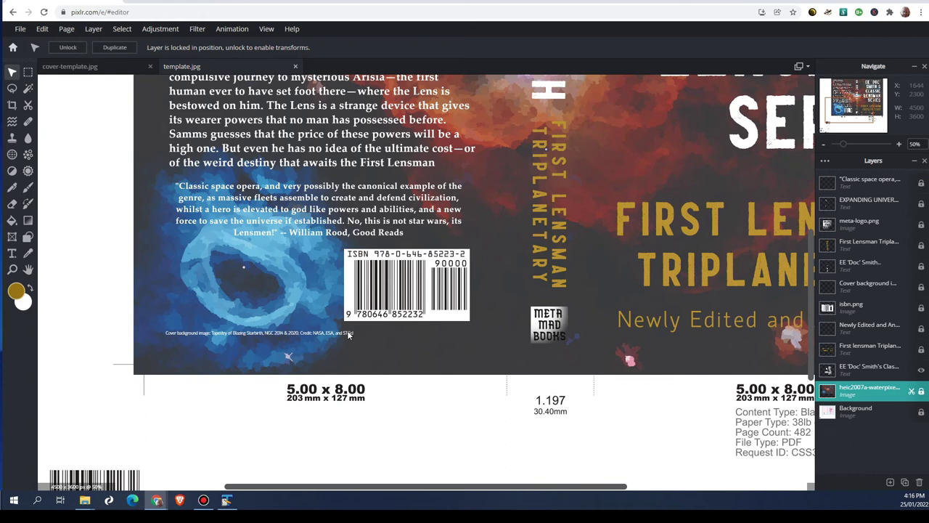
{"action": "left_click", "coordinate": [266, 31]}
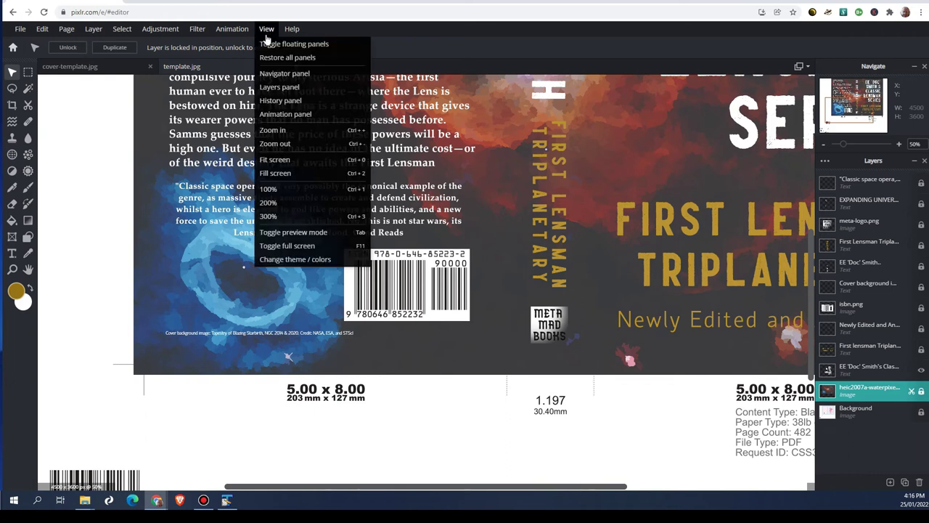
{"action": "left_click", "coordinate": [267, 132]}
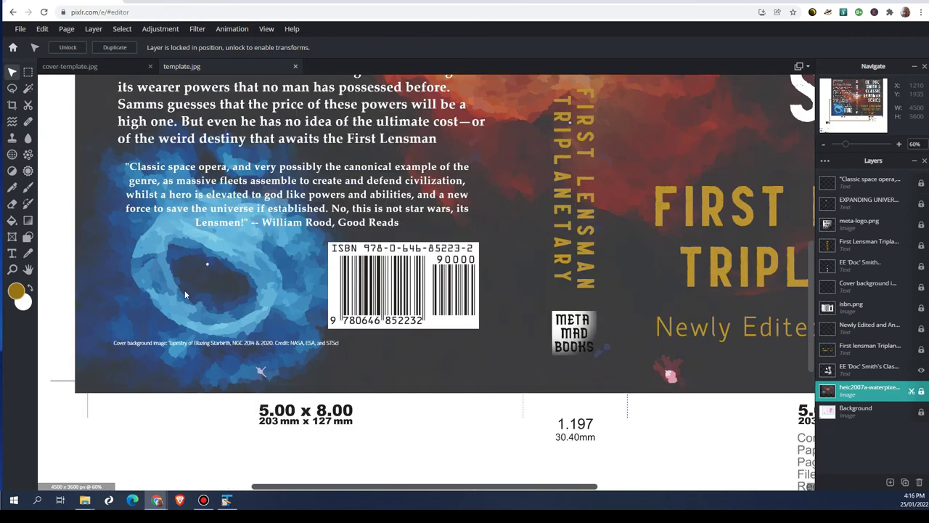
{"action": "left_click", "coordinate": [266, 29]}
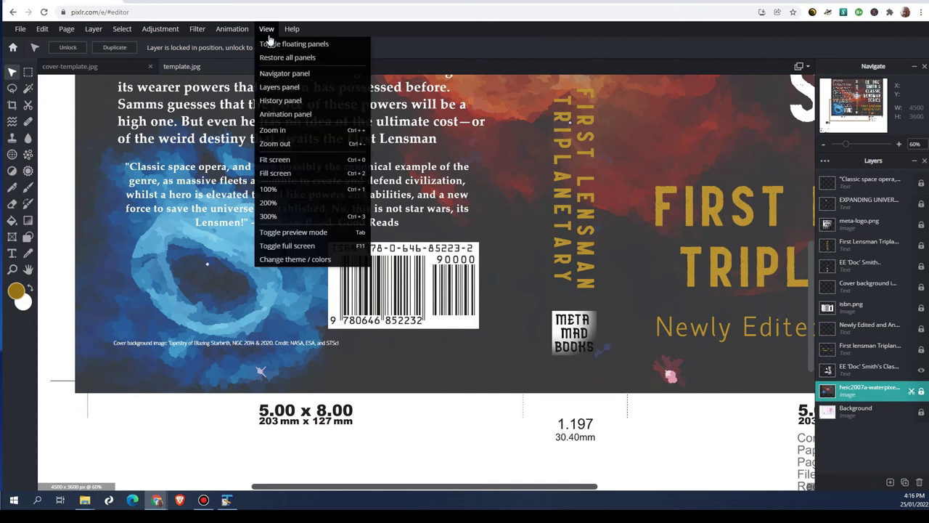
{"action": "left_click", "coordinate": [269, 131]}
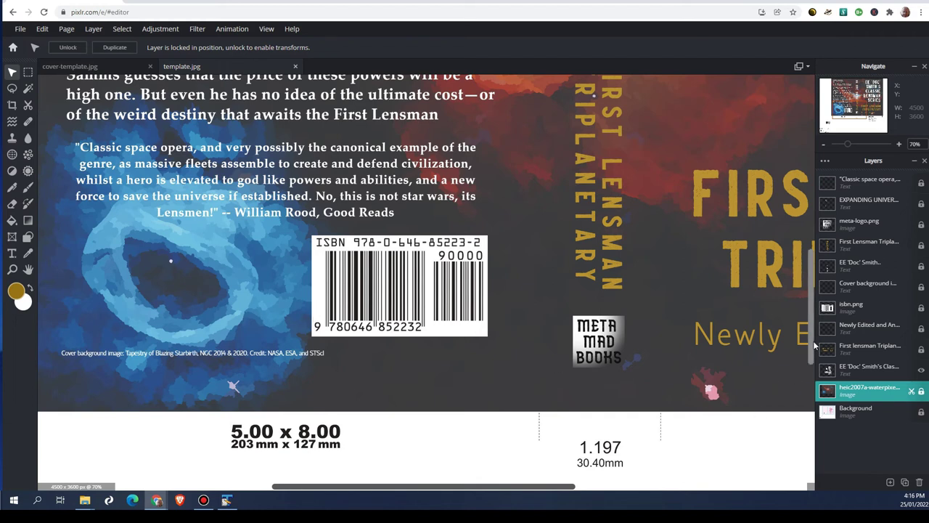
{"action": "left_click_drag", "start_coordinate": [813, 346], "coordinate": [809, 313]}
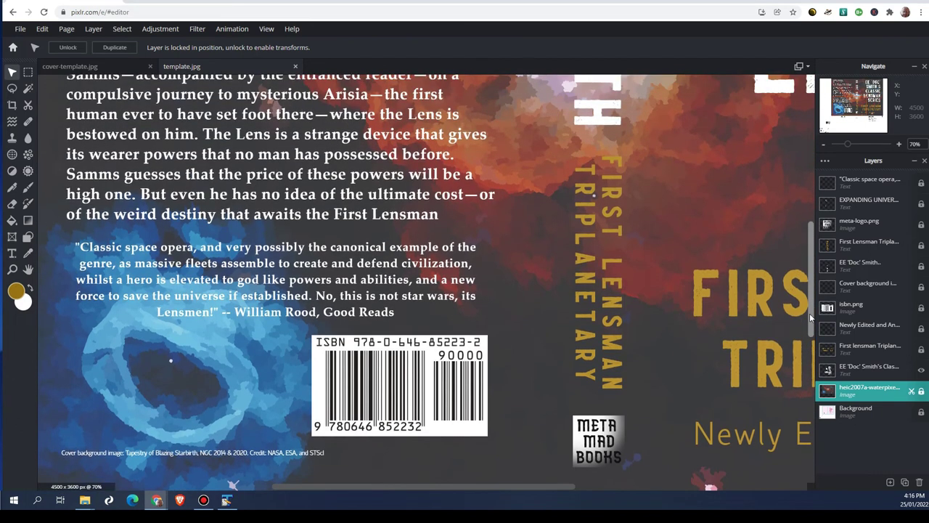
Step: View the full cover at 30% zoom and examine the template area below the artwork
{"action": "key", "text": "ctrl+0"}
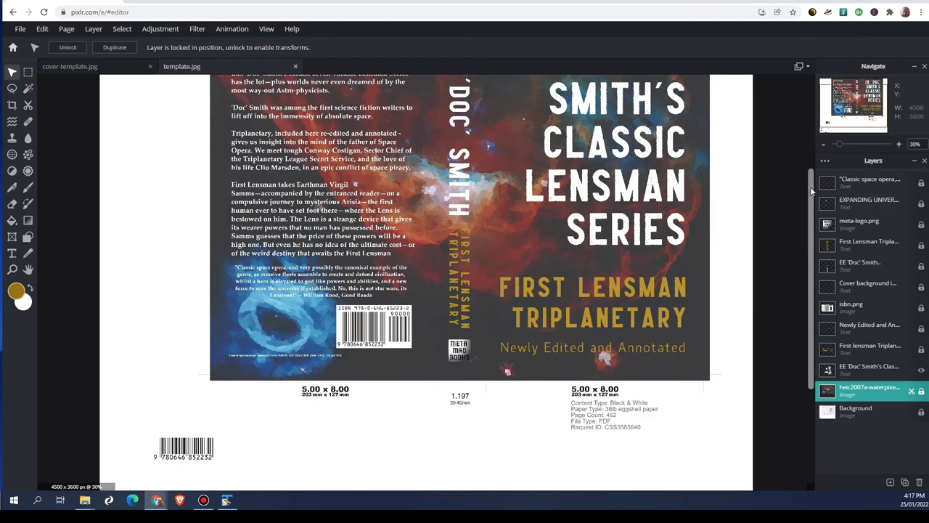
{"action": "scroll", "coordinate": [811, 190], "scroll_direction": "up", "scroll_amount": 2}
{"action": "scroll", "coordinate": [809, 206], "scroll_direction": "down", "scroll_amount": 3}
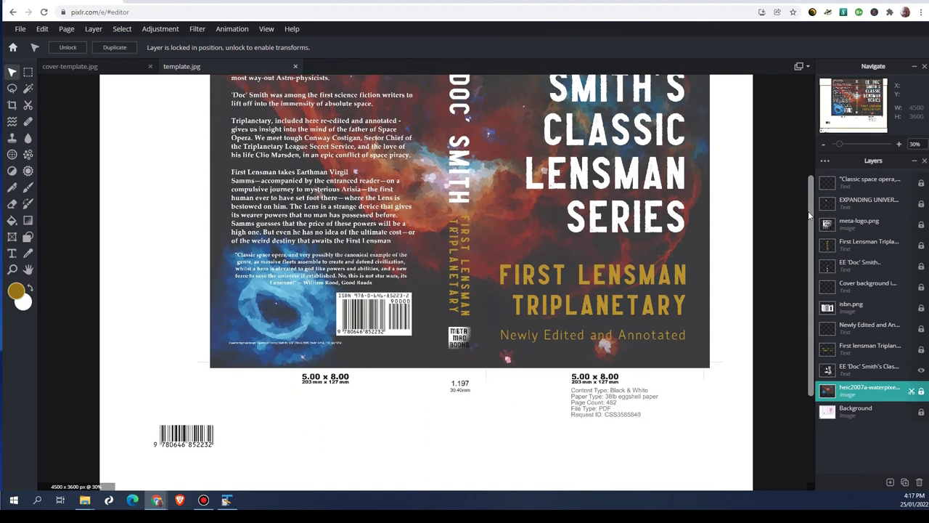
{"action": "scroll", "coordinate": [809, 215], "scroll_direction": "down", "scroll_amount": 3}
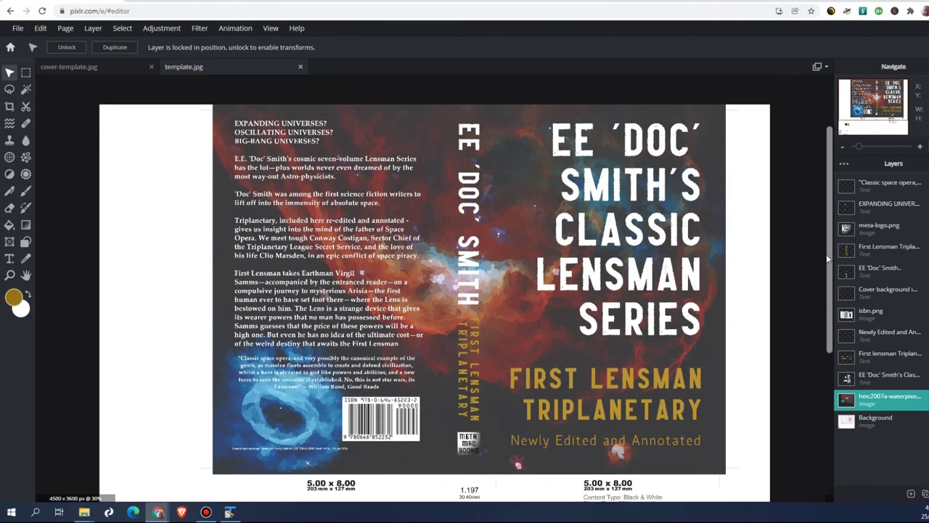
{"action": "scroll", "coordinate": [828, 259], "scroll_direction": "down", "scroll_amount": 3}
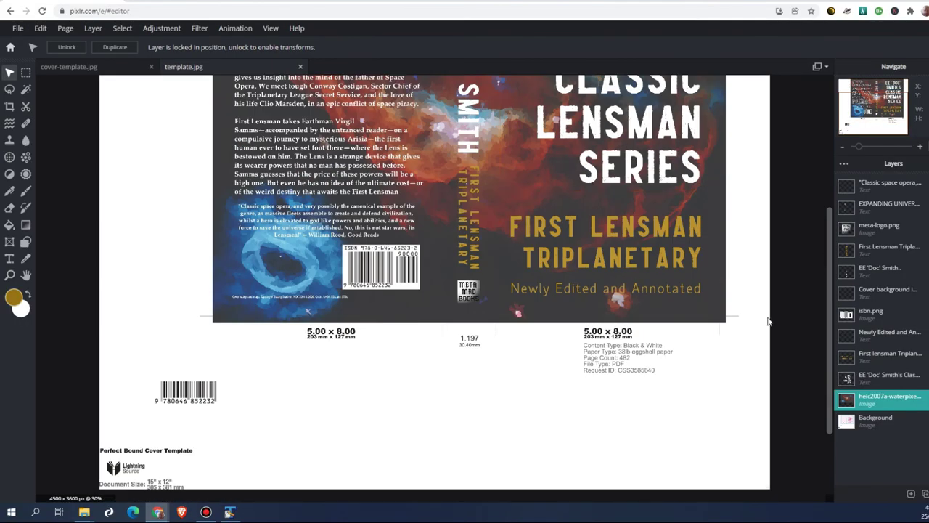
Step: Save the finished cover as a JPG at 100% quality, keeping the size at 4500 x 3600 px
{"action": "mouse_move", "coordinate": [828, 291]}
{"action": "left_mouse_down"}
{"action": "mouse_move", "coordinate": [828, 315]}
{"action": "mouse_move", "coordinate": [827, 307]}
{"action": "left_mouse_up"}
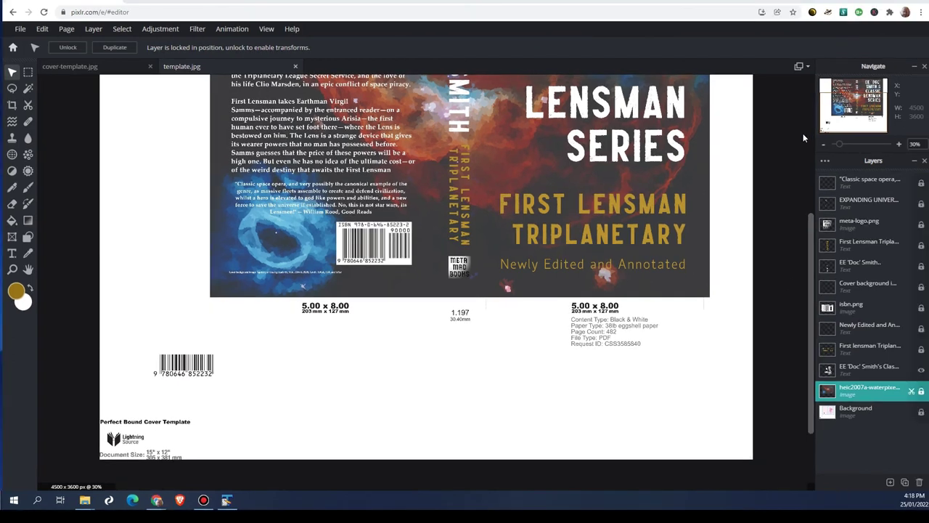
{"action": "mouse_move", "coordinate": [810, 241]}
{"action": "left_mouse_down"}
{"action": "mouse_move", "coordinate": [812, 163]}
{"action": "mouse_move", "coordinate": [804, 225]}
{"action": "left_mouse_up"}
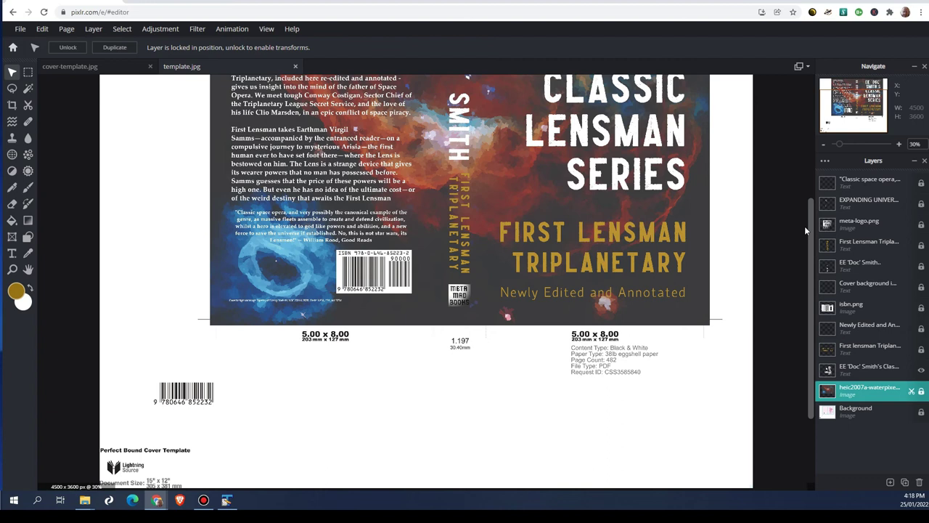
{"action": "left_click", "coordinate": [20, 30]}
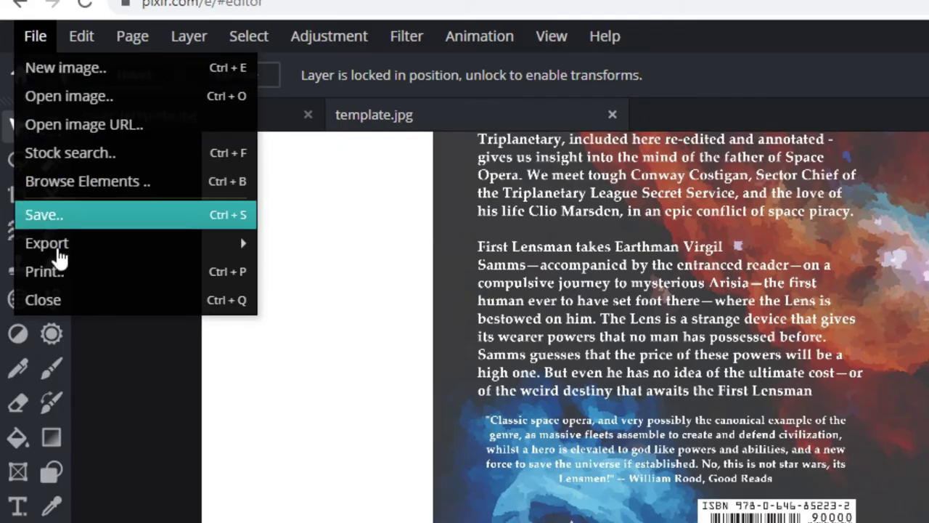
{"action": "mouse_move", "coordinate": [32, 134]}
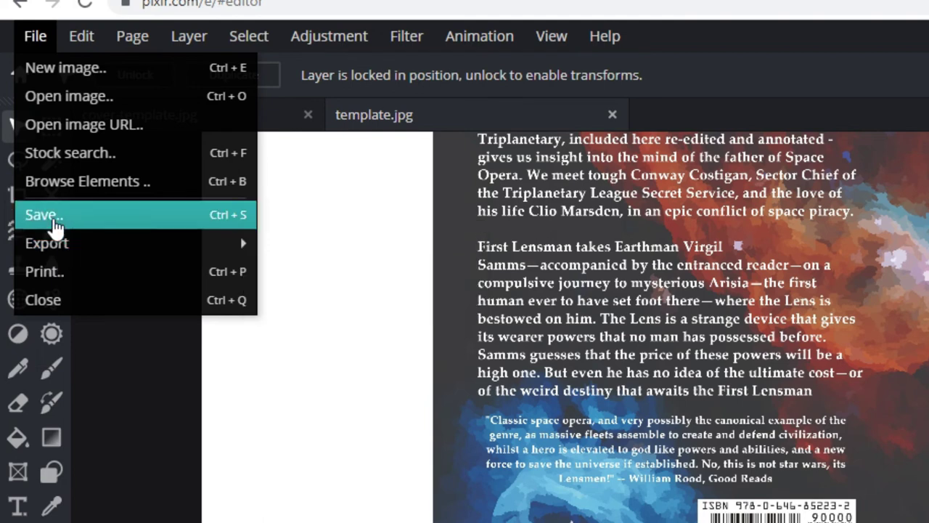
{"action": "left_click", "coordinate": [54, 220]}
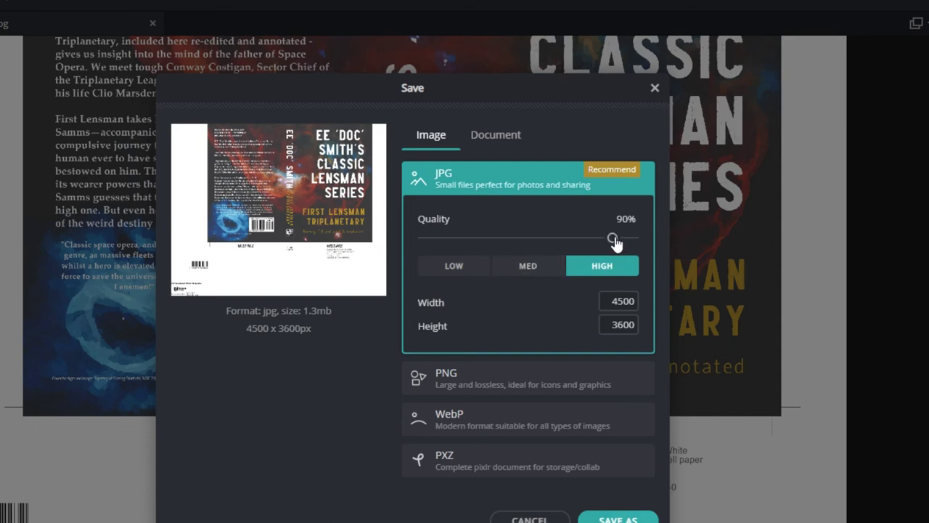
{"action": "left_click_drag", "start_coordinate": [611, 238], "coordinate": [662, 249]}
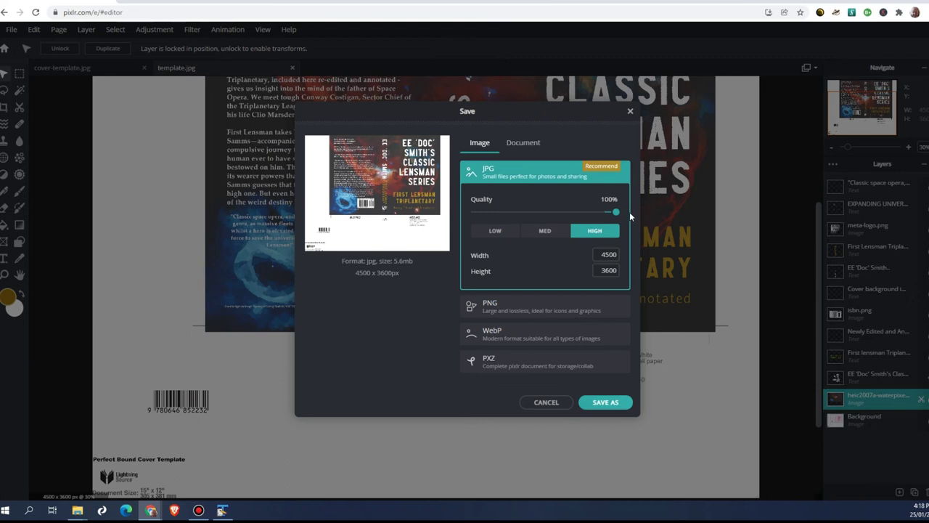
{"action": "left_click", "coordinate": [603, 404]}
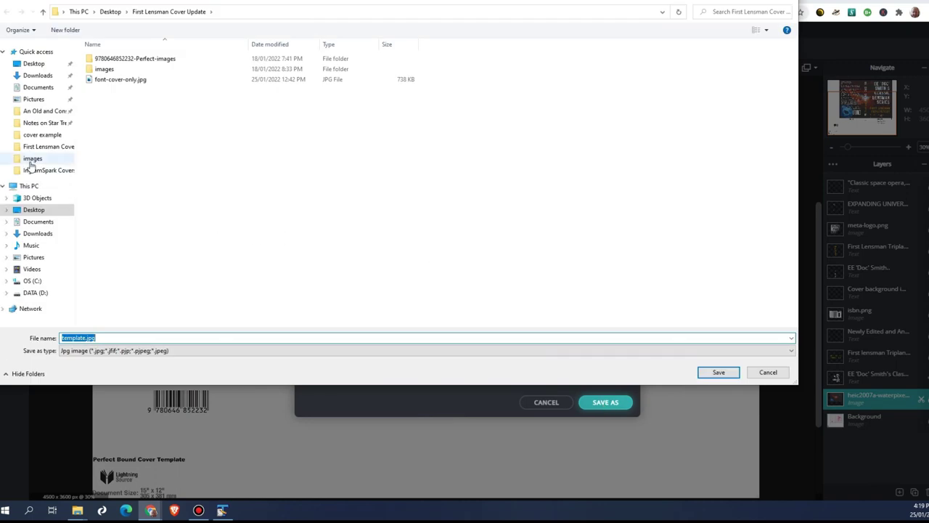
Step: Store the exported JPG in the images folder of cover example under the file name completed-cover.jpg
{"action": "left_click", "coordinate": [34, 135]}
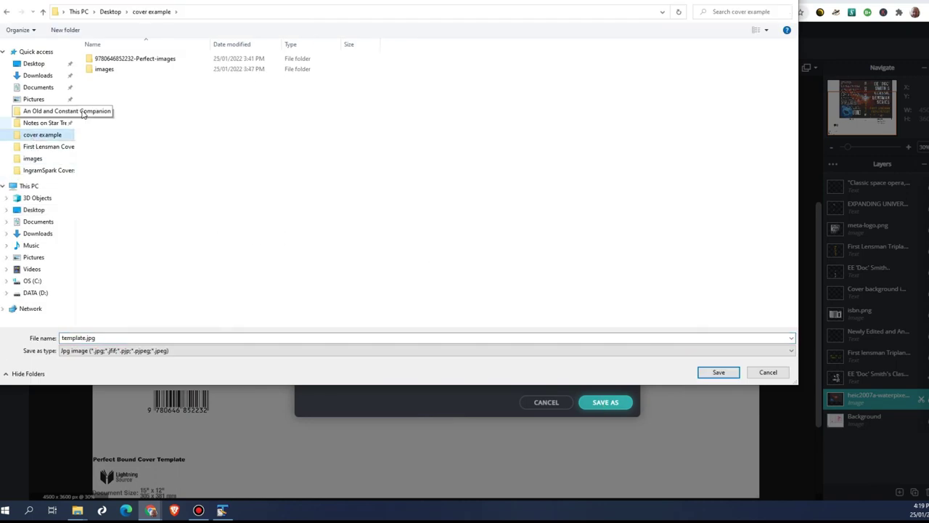
{"action": "double_click", "coordinate": [102, 70]}
{"action": "double_click", "coordinate": [88, 338]}
{"action": "left_click", "coordinate": [84, 336]}
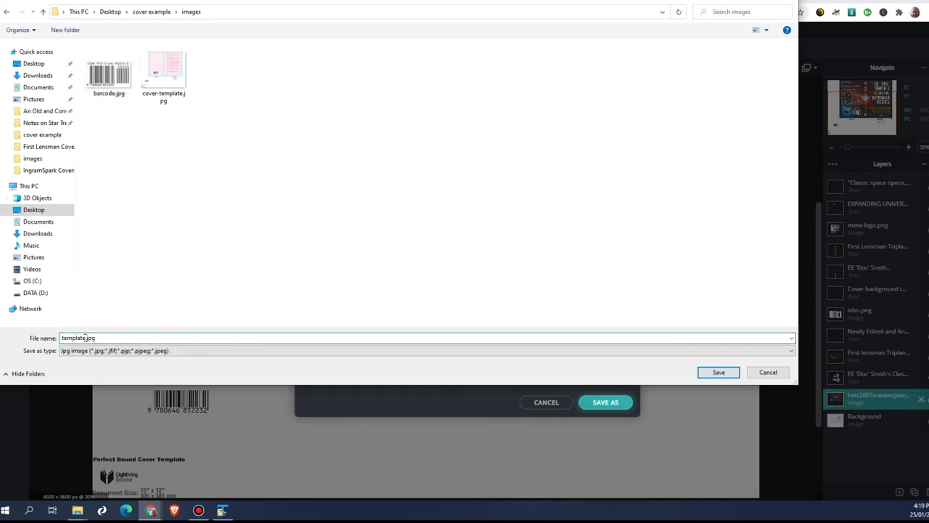
{"action": "key", "text": "BackSpace"}
{"action": "key", "text": "BackSpace"}
{"action": "key", "text": "BackSpace"}
{"action": "key", "text": "BackSpace"}
{"action": "key", "text": "BackSpace"}
{"action": "key", "text": "BackSpace"}
{"action": "key", "text": "BackSpace"}
{"action": "key", "text": "BackSpace"}
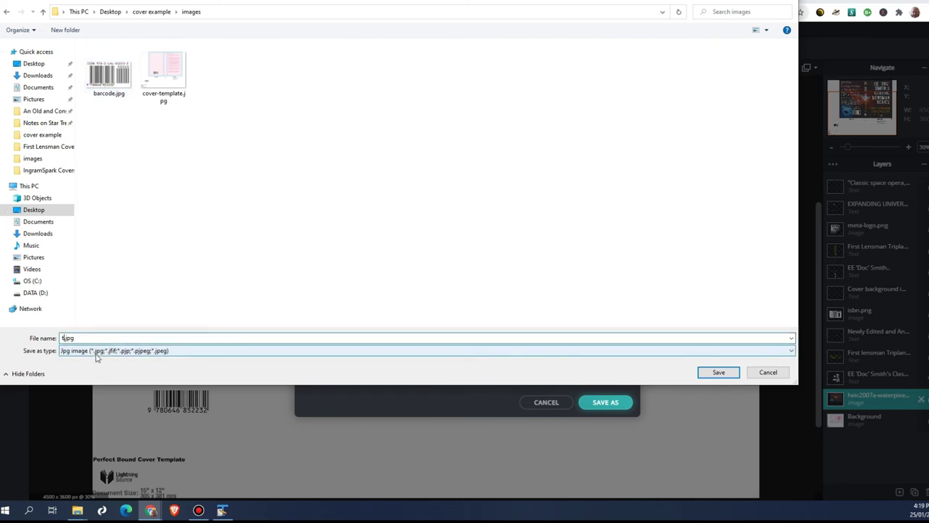
{"action": "type", "text": "completed-cover"}
{"action": "left_click", "coordinate": [703, 375]}
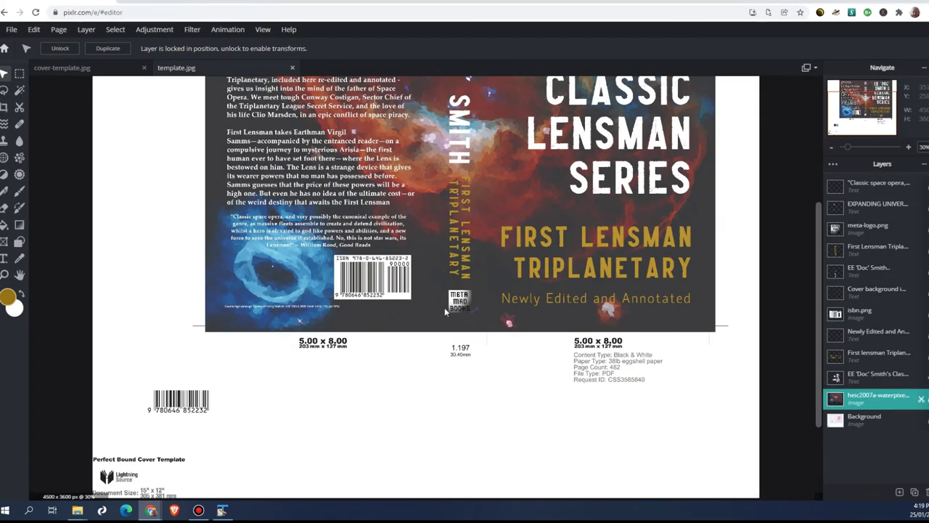
Step: Review the available image and document save formats, including PXZ and PDF, and close the save settings without saving
{"action": "left_click", "coordinate": [10, 32]}
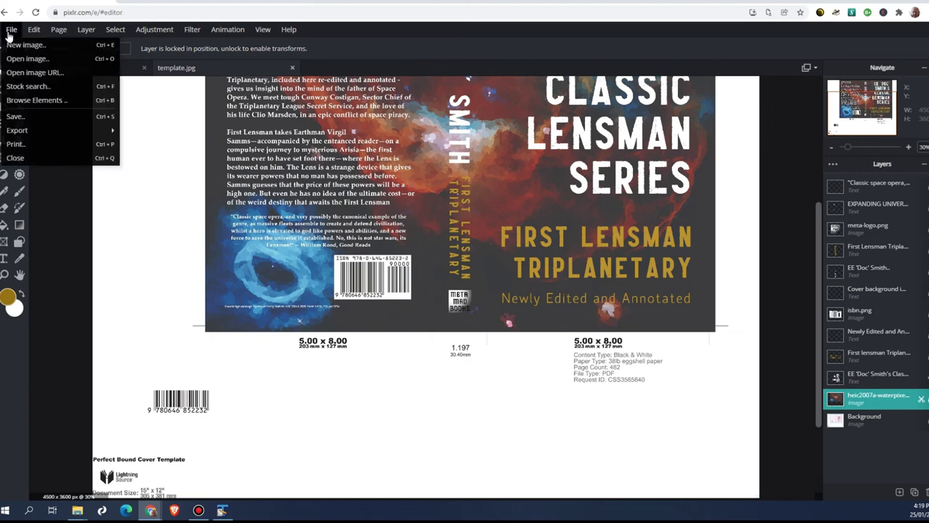
{"action": "mouse_move", "coordinate": [15, 128]}
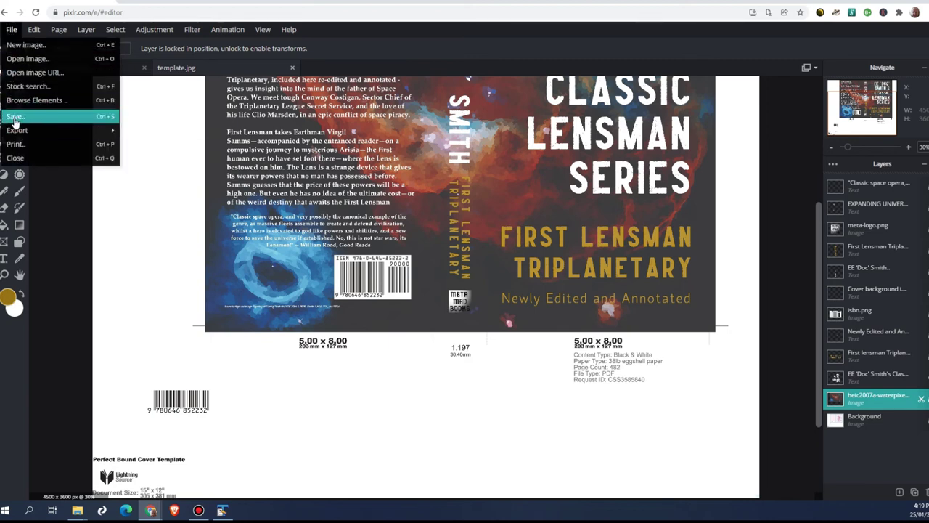
{"action": "left_click", "coordinate": [14, 121]}
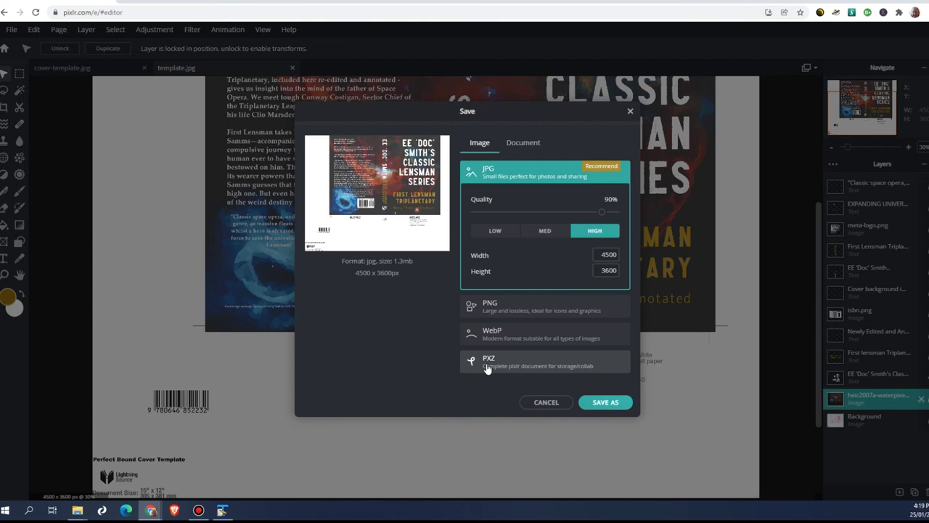
{"action": "left_click", "coordinate": [519, 146]}
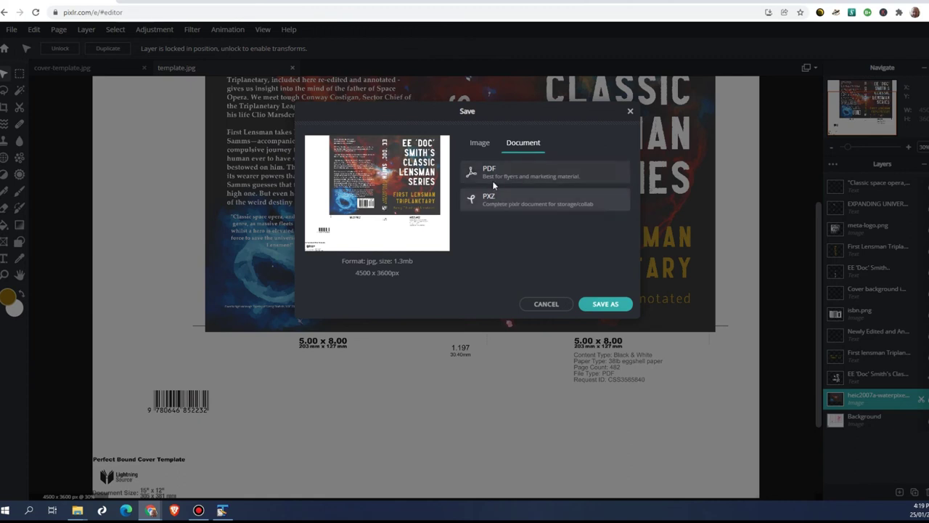
{"action": "left_click", "coordinate": [476, 144]}
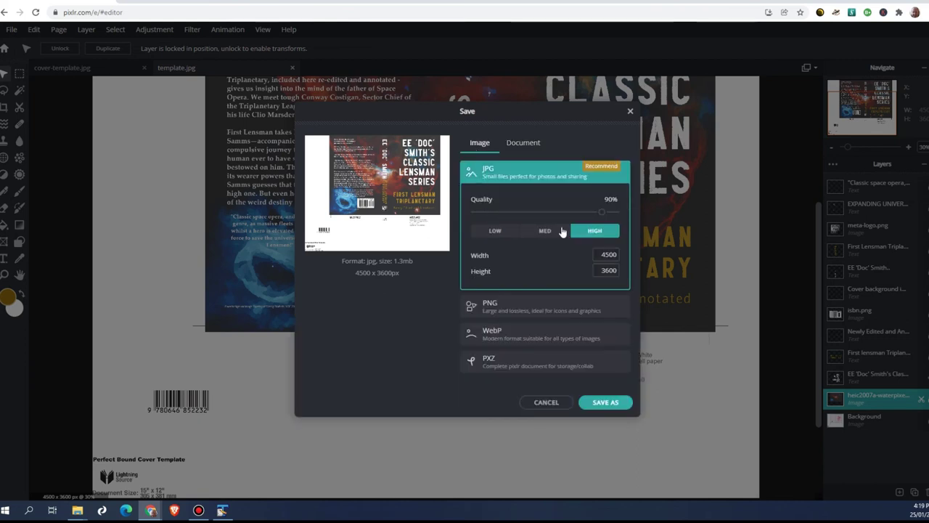
{"action": "left_click", "coordinate": [629, 112]}
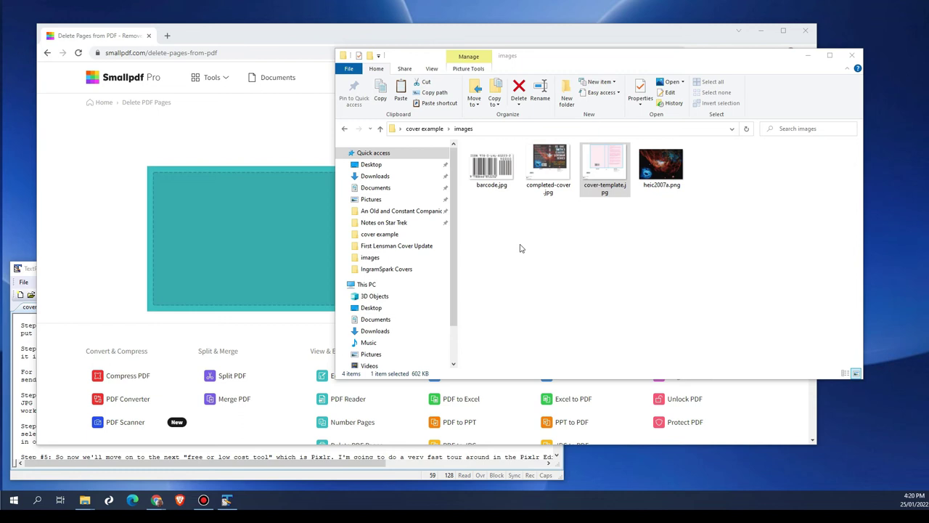
Step: Open completed-cover.jpg from the images folder for viewing, and load rgb2cmyk.org in a new Chrome window
{"action": "double_click", "coordinate": [546, 167]}
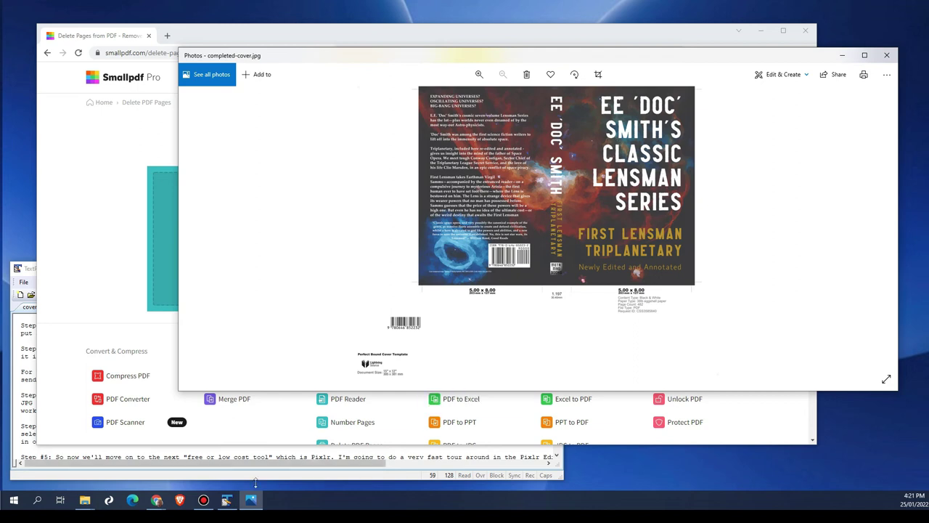
{"action": "right_click", "coordinate": [157, 499]}
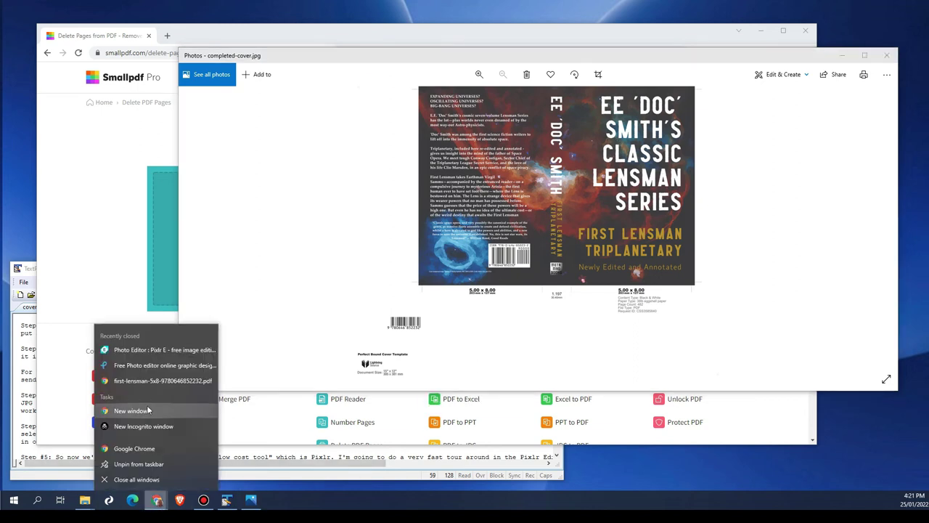
{"action": "left_click", "coordinate": [149, 409]}
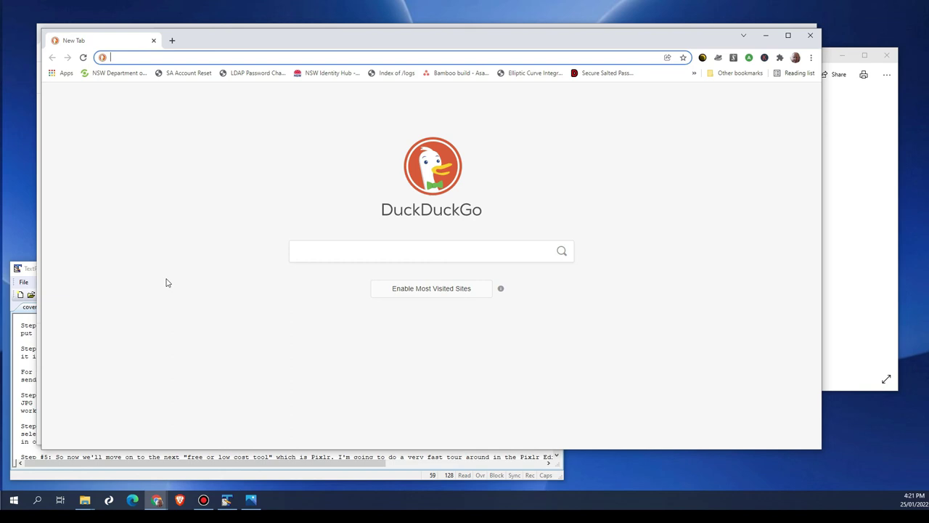
{"action": "type", "text": "rgb2cmyk.org"}
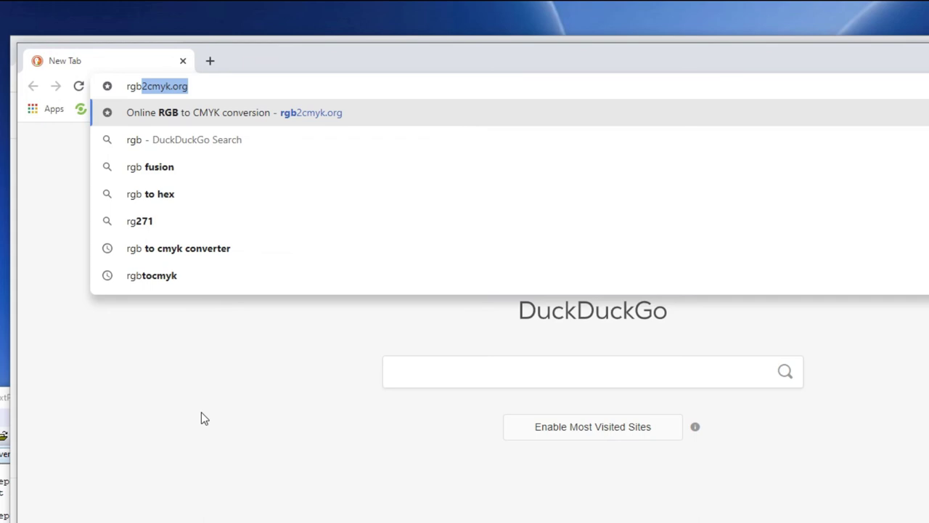
{"action": "key", "text": "Return"}
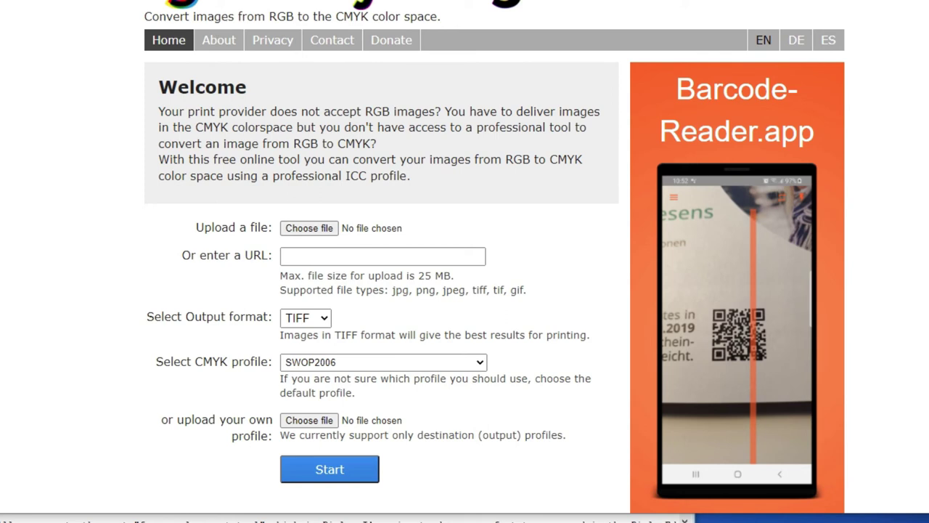
Step: Choose completed-cover.jpg as the file to upload for conversion
{"action": "left_click", "coordinate": [293, 229]}
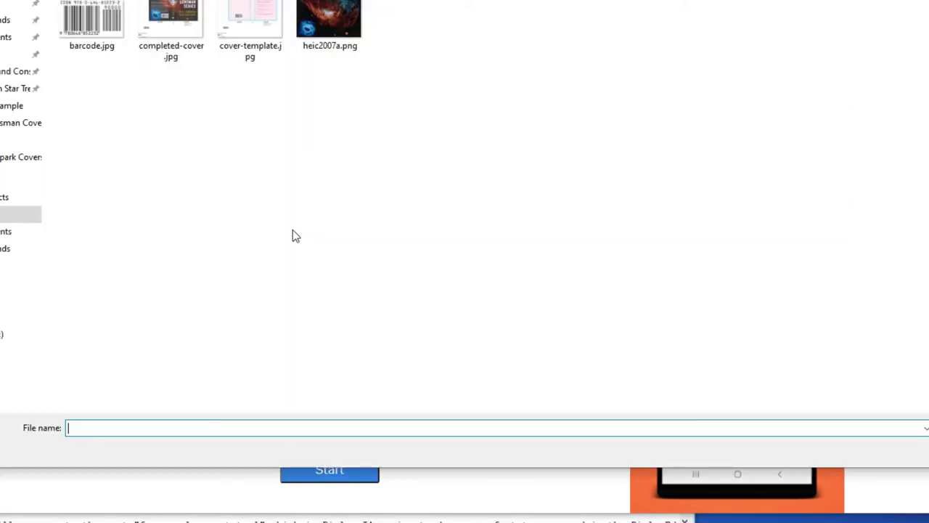
{"action": "left_click", "coordinate": [168, 29]}
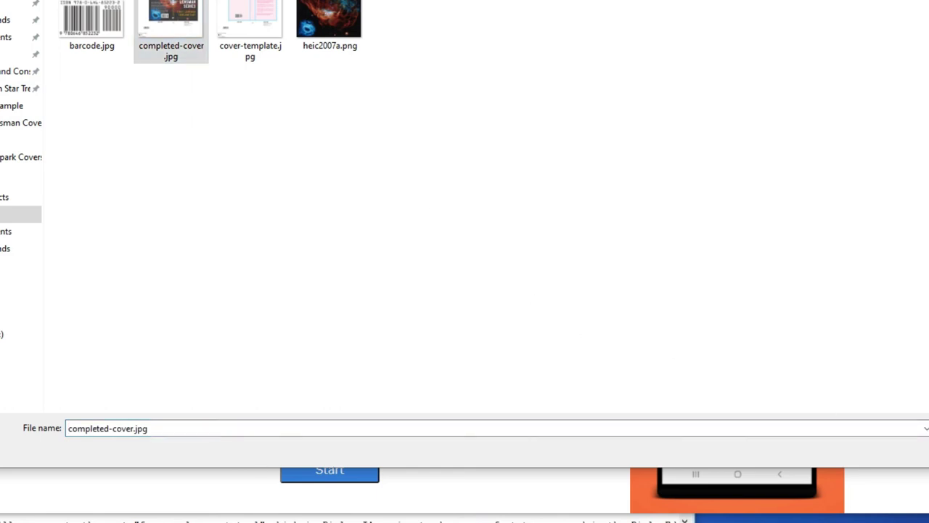
{"action": "left_click", "coordinate": [900, 453]}
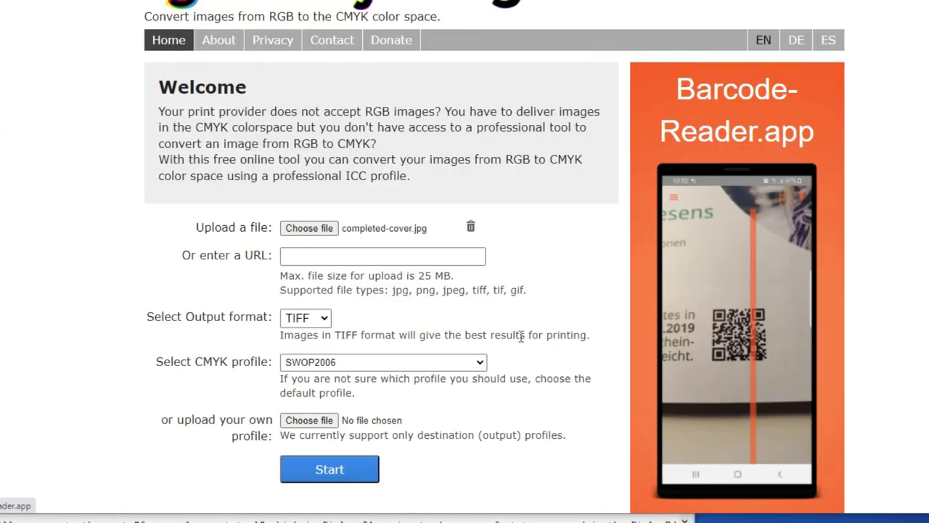
Step: Set the output format to JPEG, keep the SWOP2006 CMYK profile, and start the conversion
{"action": "left_click", "coordinate": [315, 324]}
{"action": "left_click", "coordinate": [303, 349]}
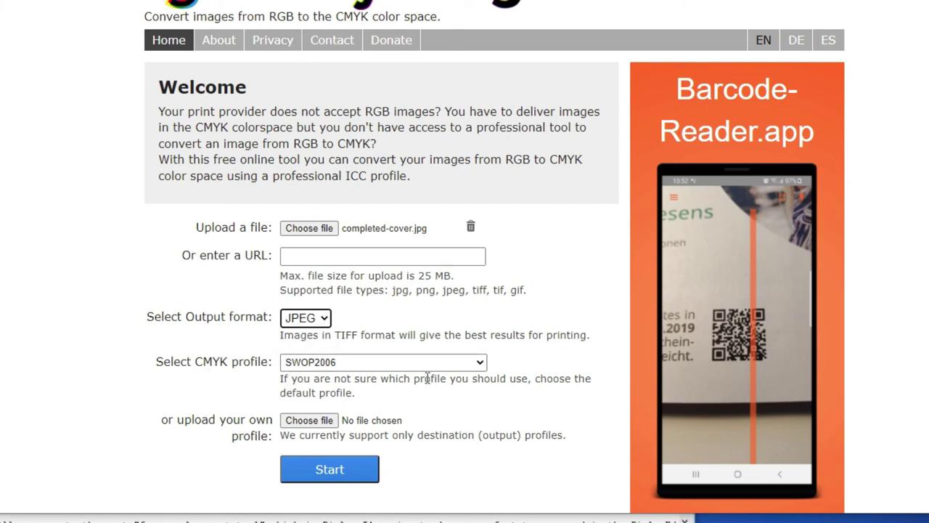
{"action": "left_click", "coordinate": [377, 364]}
{"action": "left_click", "coordinate": [376, 364]}
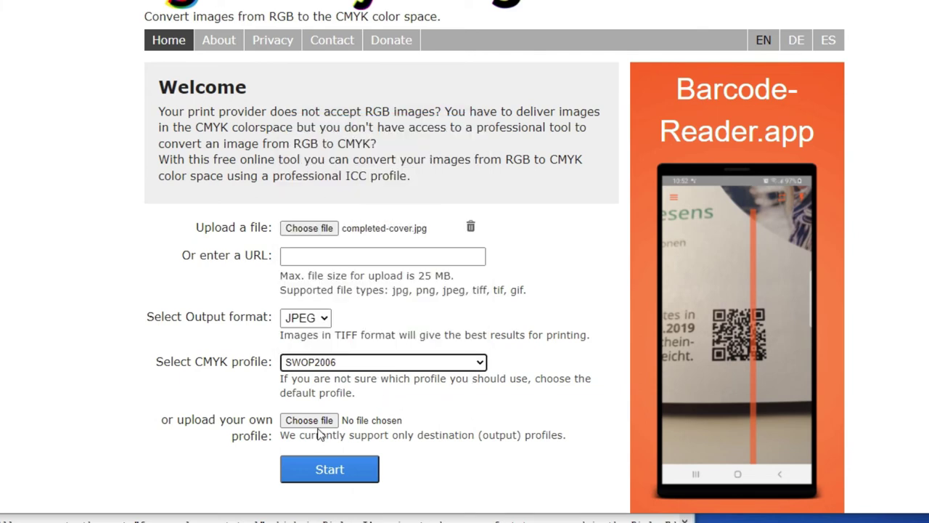
{"action": "left_click", "coordinate": [344, 475]}
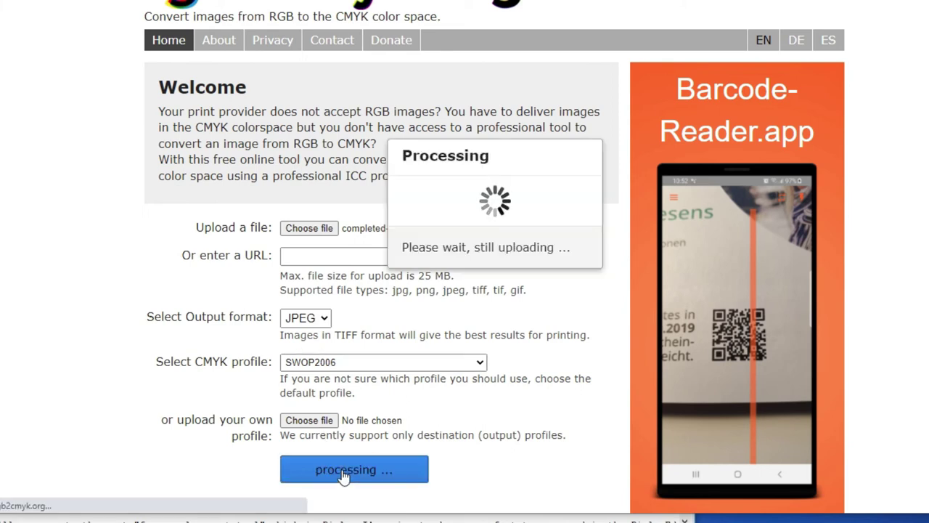
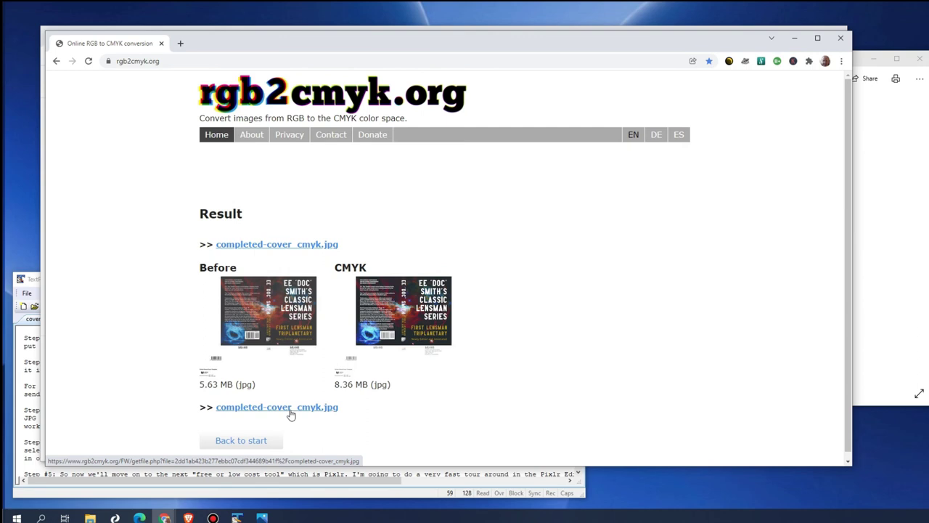
Step: Download completed-cover_cmyk.jpg, copy it from the Downloads folder, and put away the folder and converter windows
{"action": "left_click", "coordinate": [291, 412]}
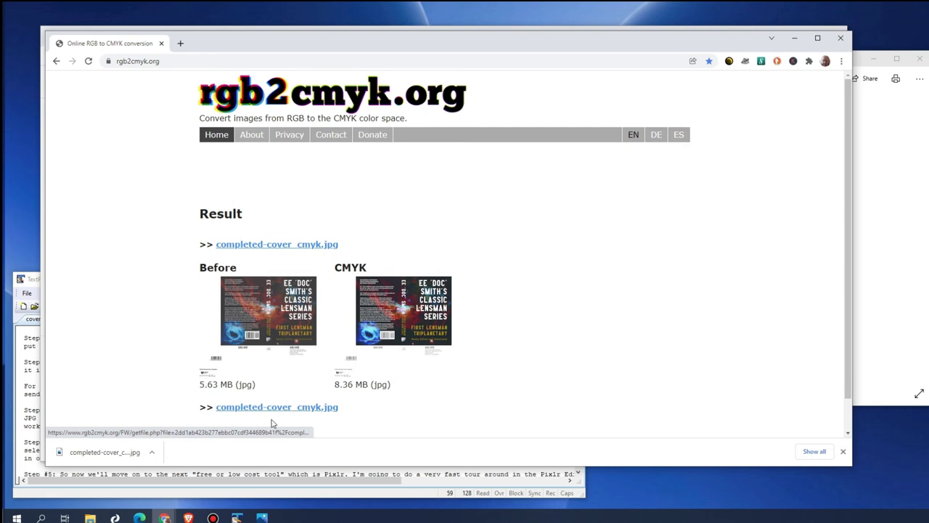
{"action": "left_click", "coordinate": [152, 453]}
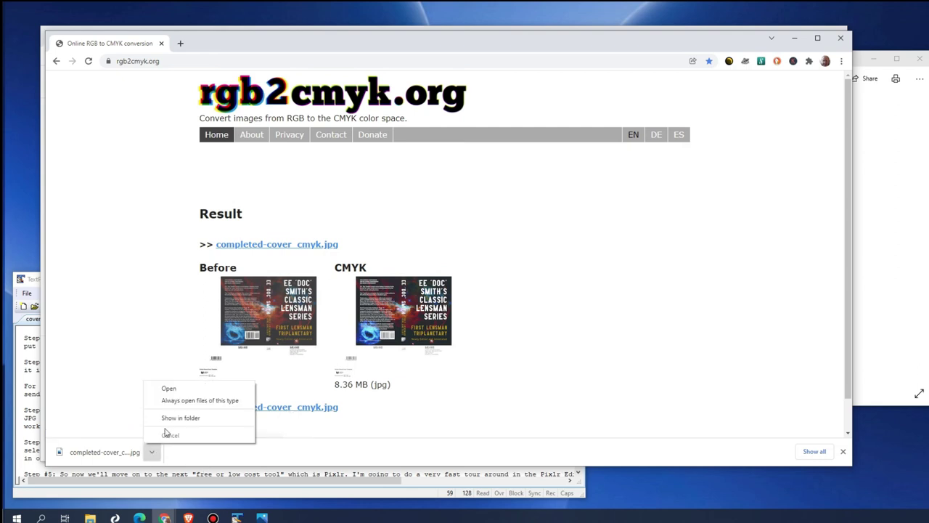
{"action": "left_click", "coordinate": [169, 418]}
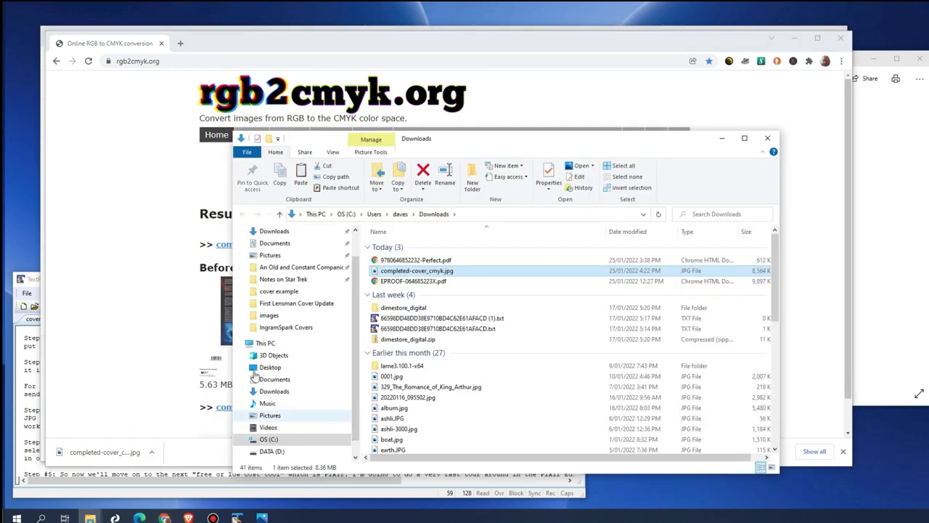
{"action": "right_click", "coordinate": [376, 272]}
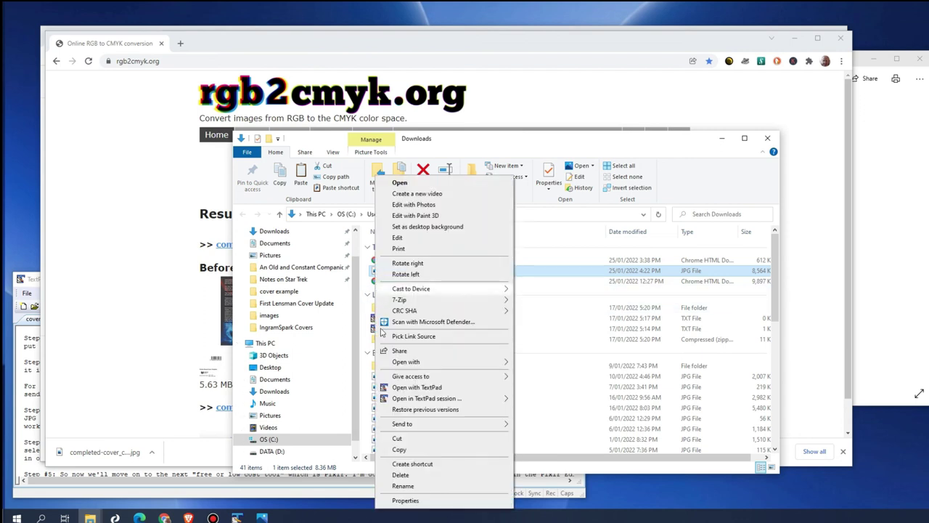
{"action": "left_click", "coordinate": [399, 449]}
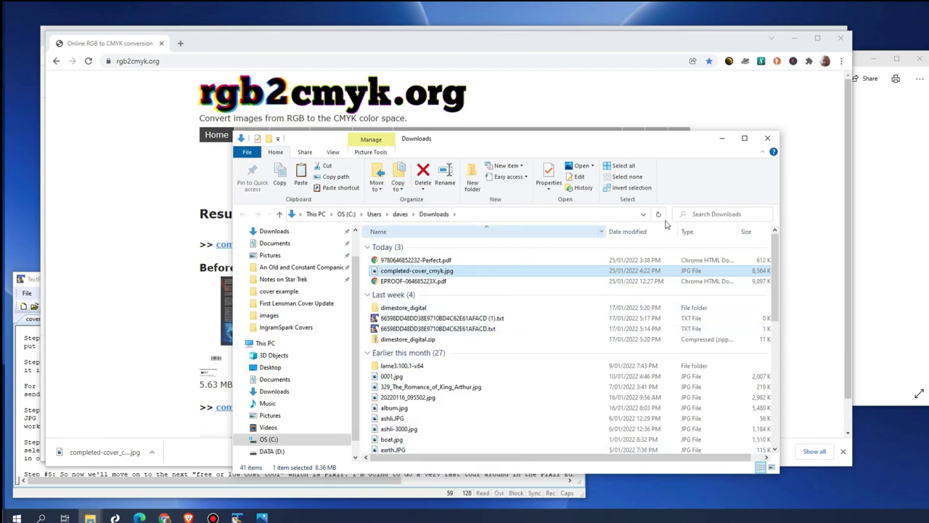
{"action": "left_click", "coordinate": [767, 138]}
{"action": "left_click", "coordinate": [794, 40]}
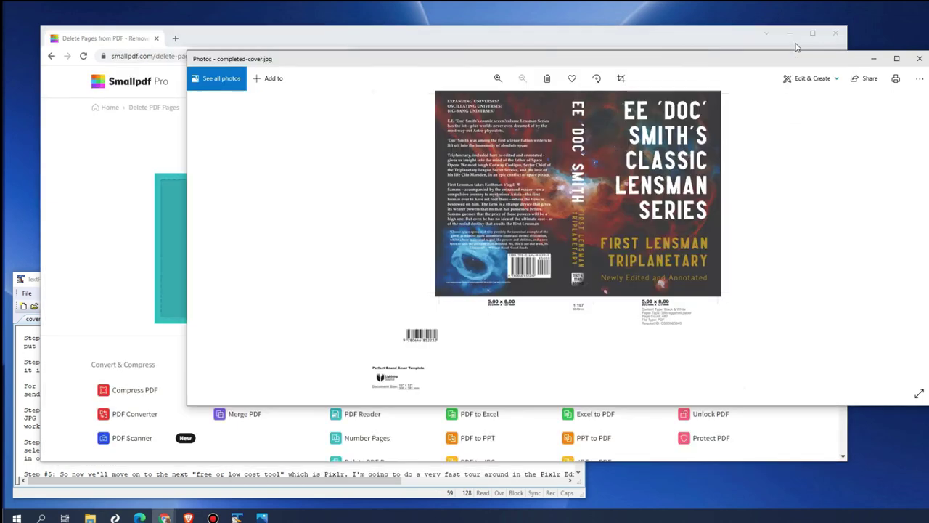
Step: Close the photo viewer and paste completed-cover_cmyk.jpg into the images folder
{"action": "left_click", "coordinate": [920, 60]}
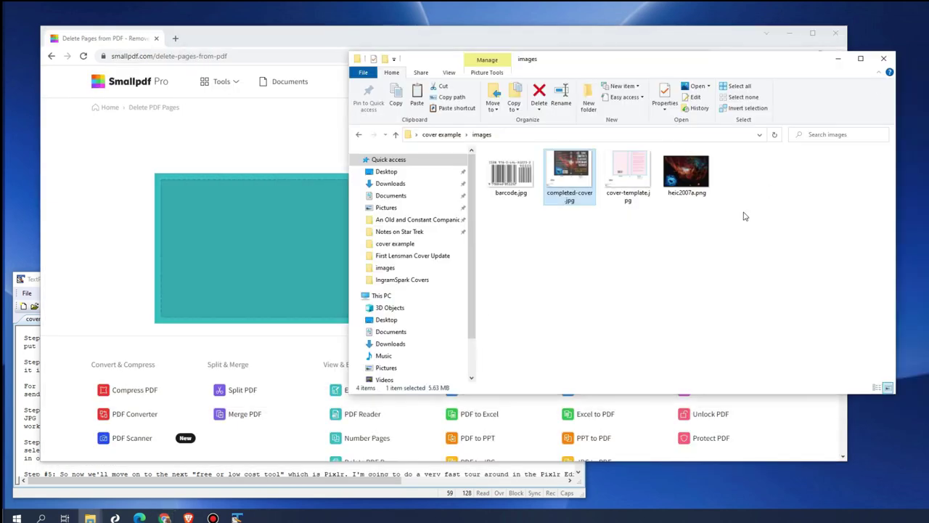
{"action": "right_click", "coordinate": [567, 263]}
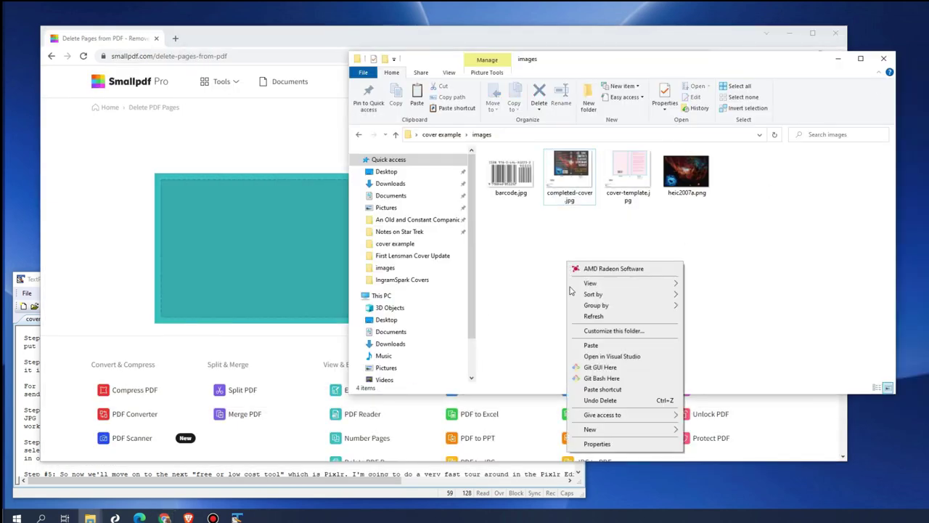
{"action": "left_click", "coordinate": [589, 345]}
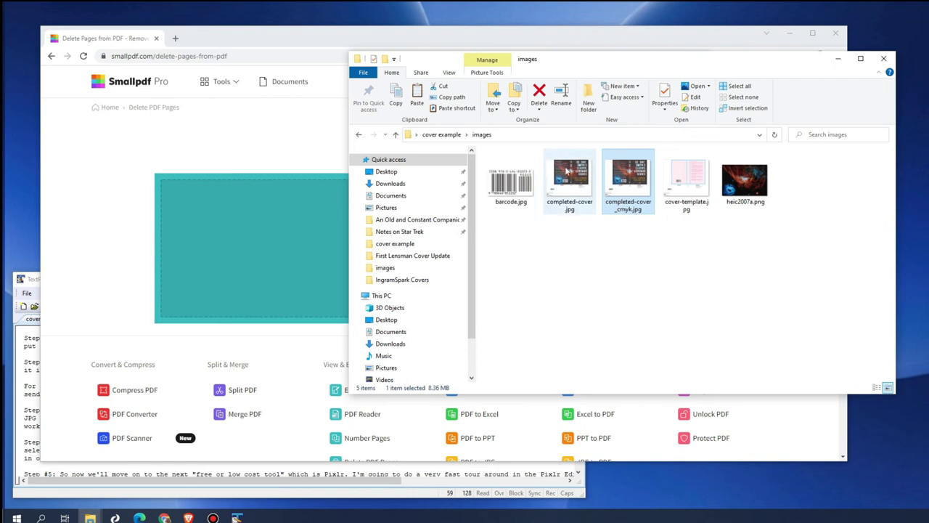
Step: Show the images folder as extra large icons and view completed-cover_cmyk.jpg to compare it with completed-cover.jpg
{"action": "left_click", "coordinate": [449, 73]}
{"action": "left_click", "coordinate": [464, 87]}
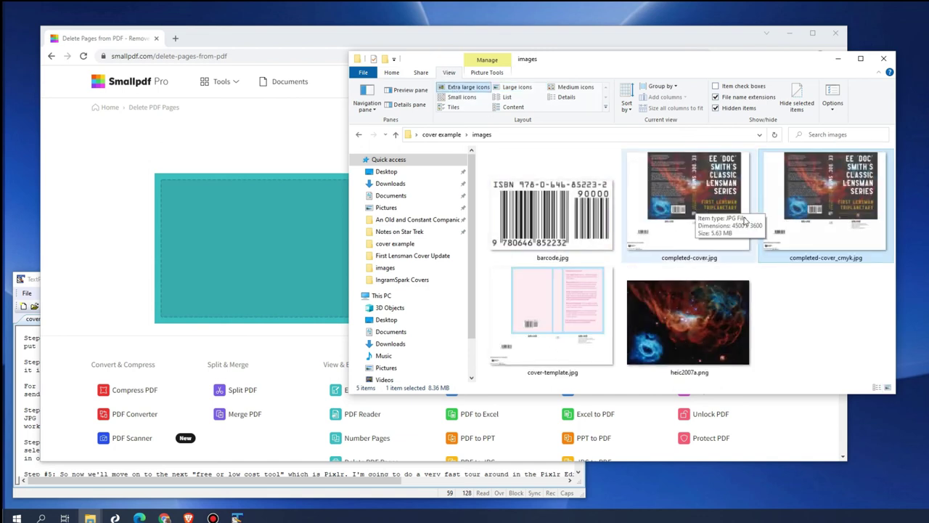
{"action": "double_click", "coordinate": [824, 203]}
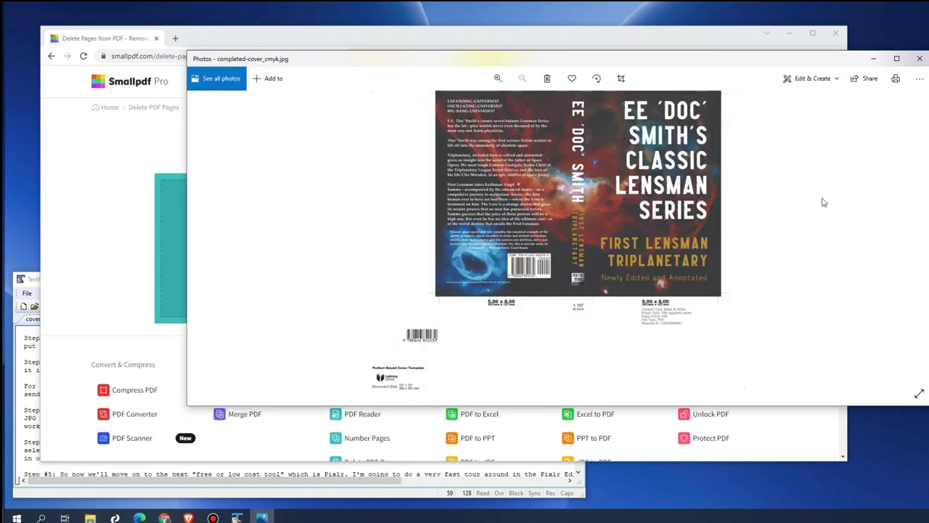
{"action": "left_click", "coordinate": [919, 60]}
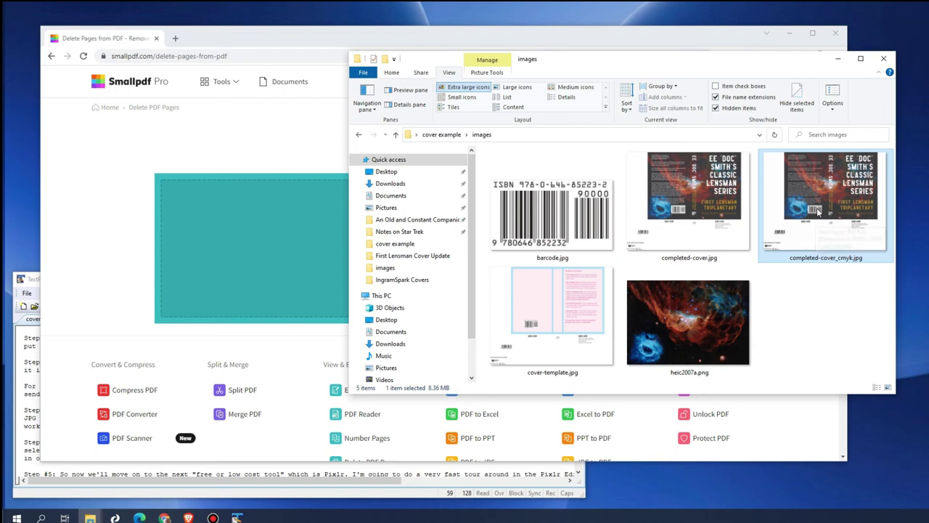
{"action": "mouse_move", "coordinate": [823, 189]}
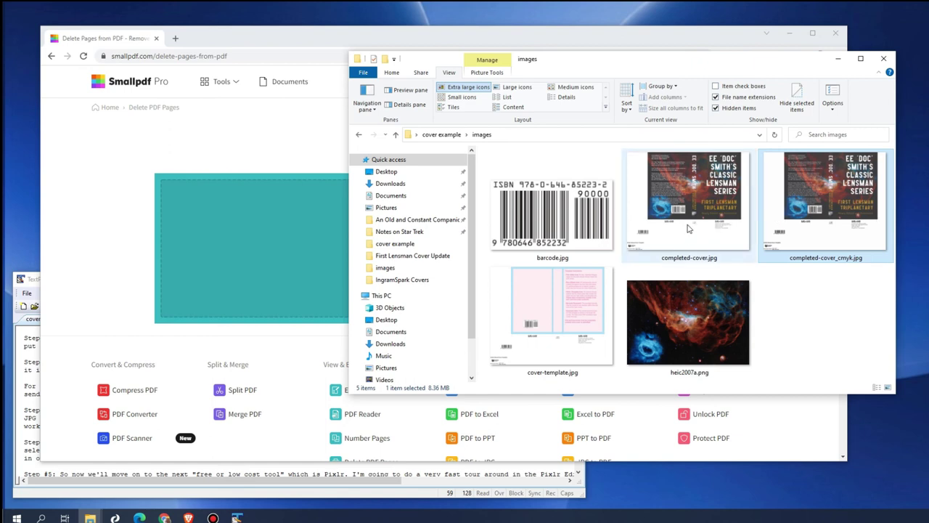
{"action": "mouse_move", "coordinate": [679, 218]}
Step: Return to Smallpdf in Chrome, open the JPG to PDF converter, and choose completed-cover_cmyk.jpg from the images folder
{"action": "left_click", "coordinate": [361, 38]}
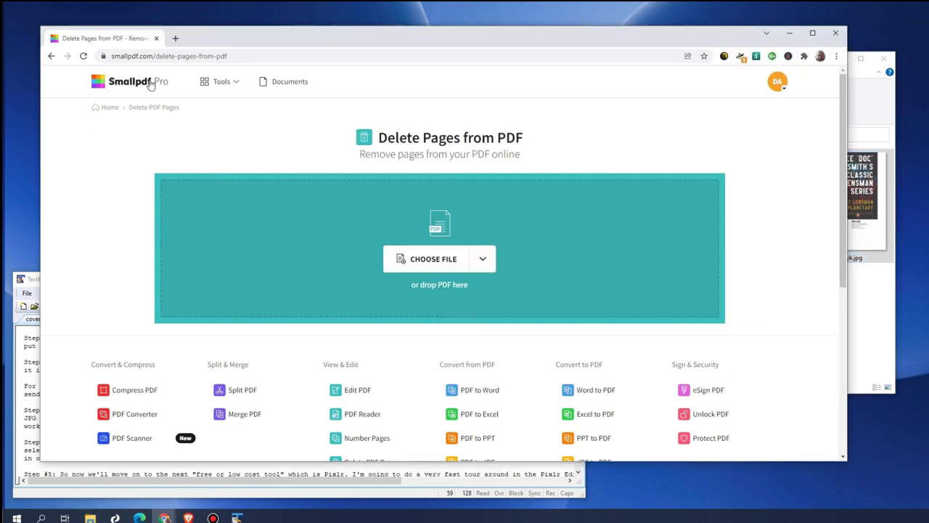
{"action": "left_click", "coordinate": [215, 86]}
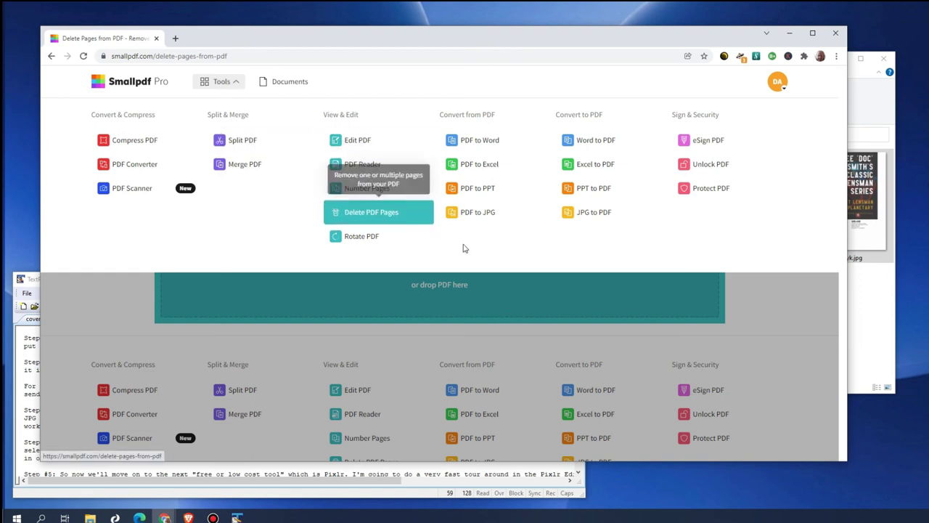
{"action": "left_click", "coordinate": [581, 218]}
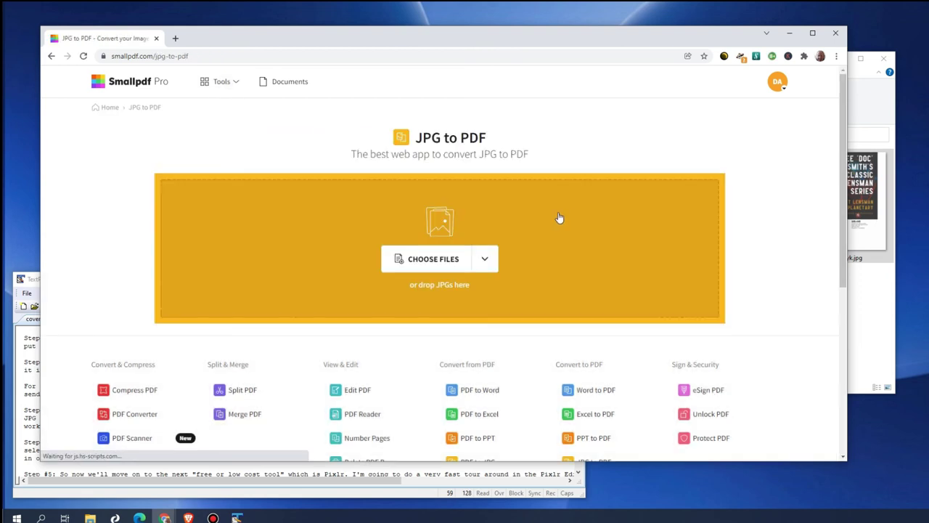
{"action": "left_click", "coordinate": [433, 260]}
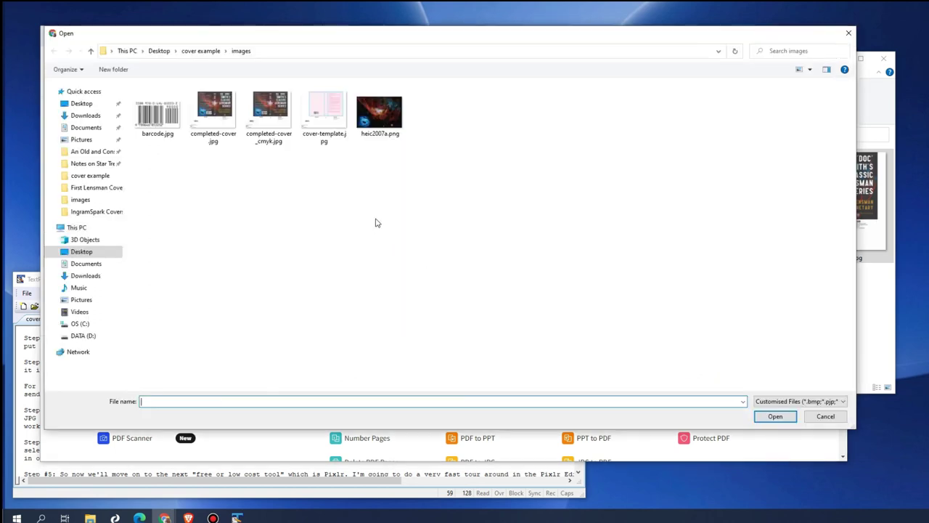
{"action": "left_click", "coordinate": [275, 132]}
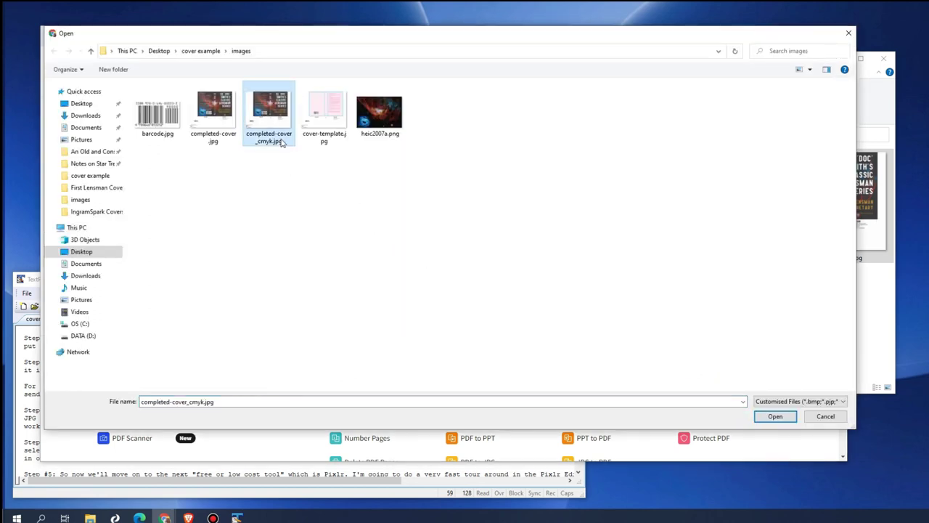
{"action": "left_click", "coordinate": [774, 416]}
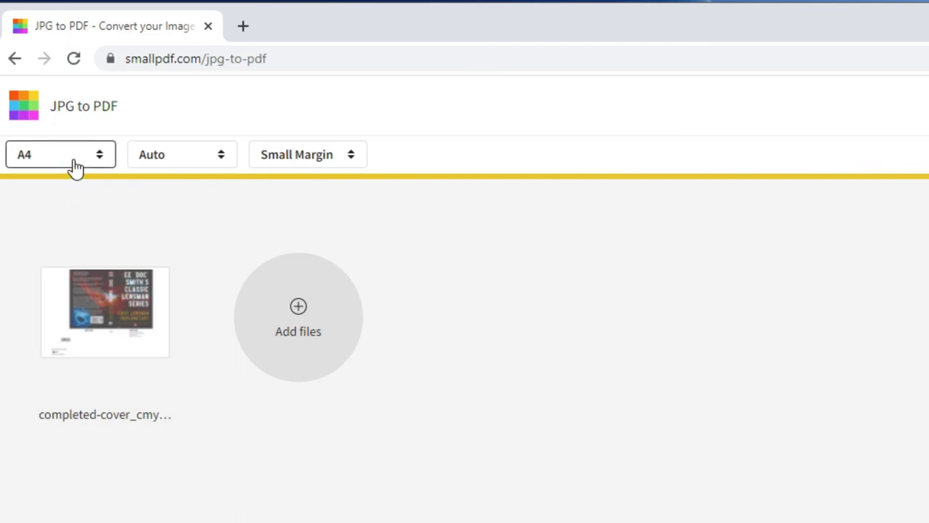
Step: Convert the cover image to PDF with the page size set to Auto and no margin
{"action": "left_click", "coordinate": [66, 166]}
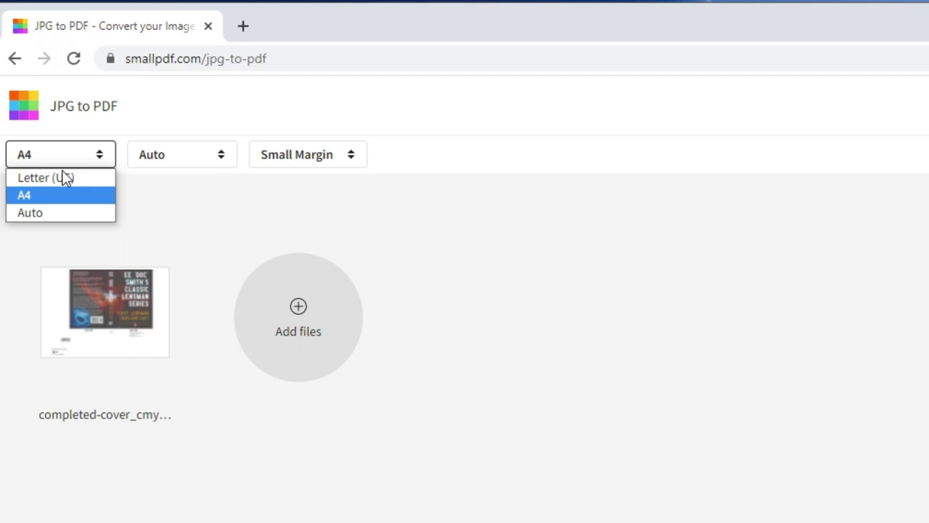
{"action": "left_click", "coordinate": [61, 211]}
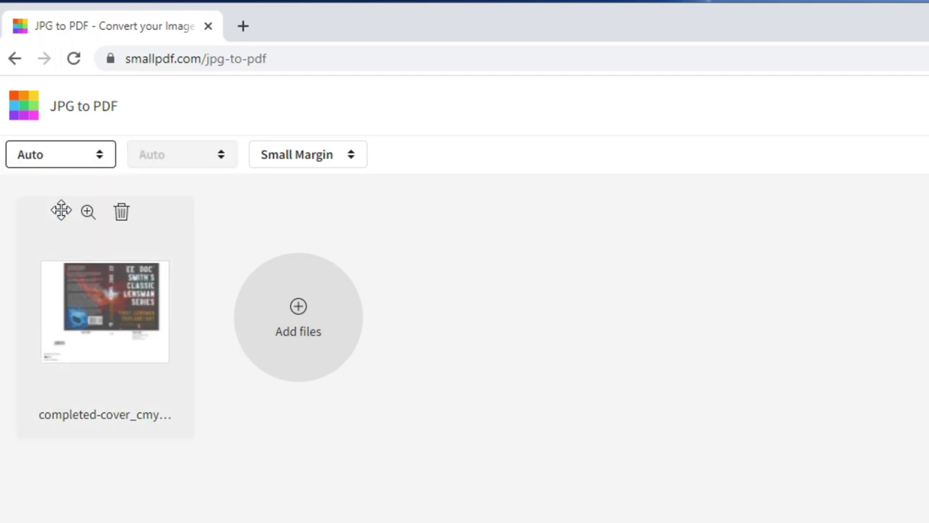
{"action": "left_click", "coordinate": [273, 163]}
{"action": "left_click", "coordinate": [270, 177]}
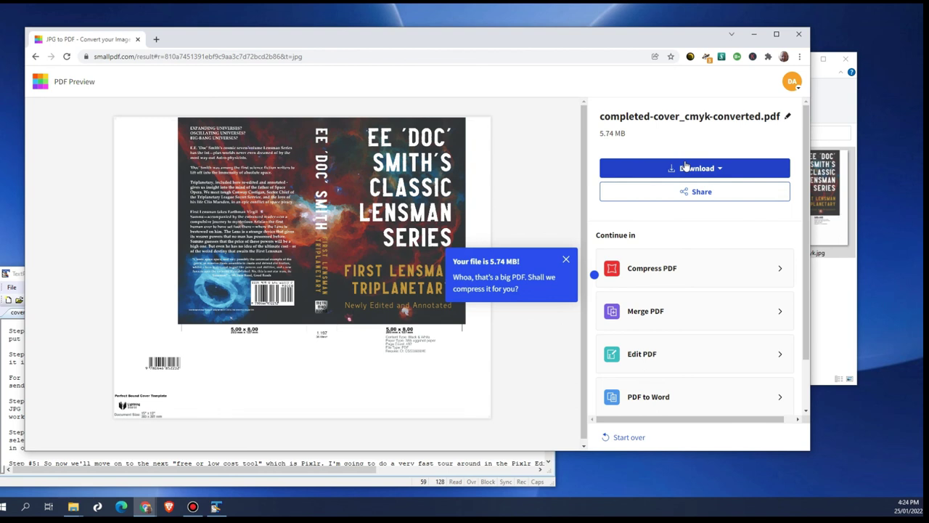
Step: Save completed-cover_cmyk-converted.pdf to the device and show it in the Downloads folder
{"action": "left_click", "coordinate": [685, 168]}
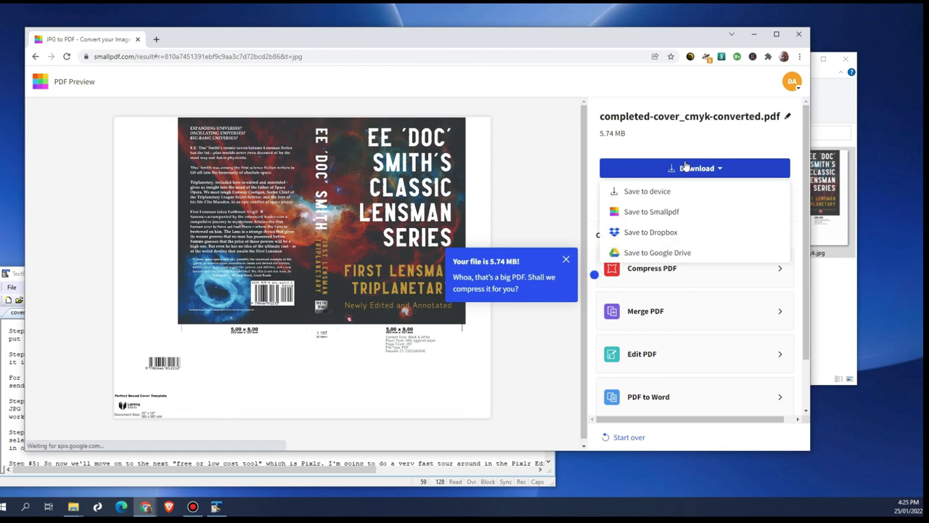
{"action": "left_click", "coordinate": [655, 197]}
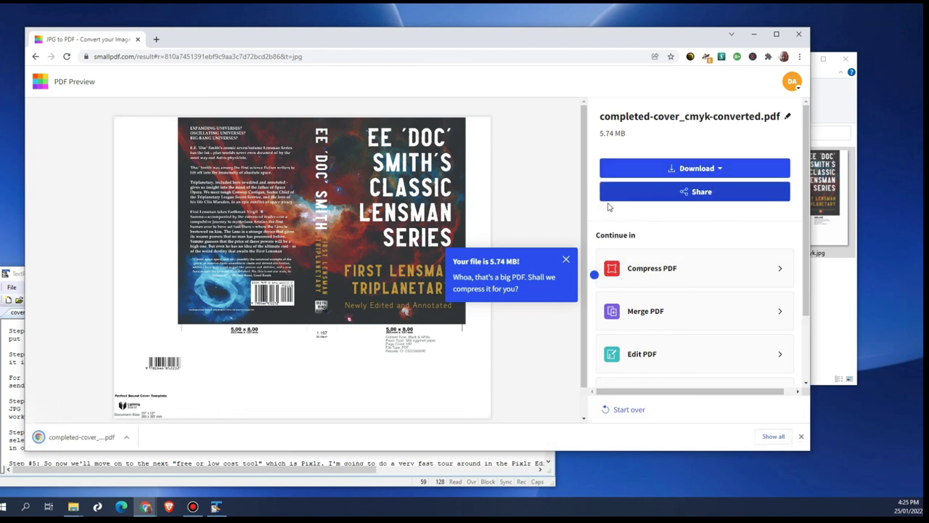
{"action": "left_click", "coordinate": [131, 443]}
{"action": "left_click", "coordinate": [144, 404]}
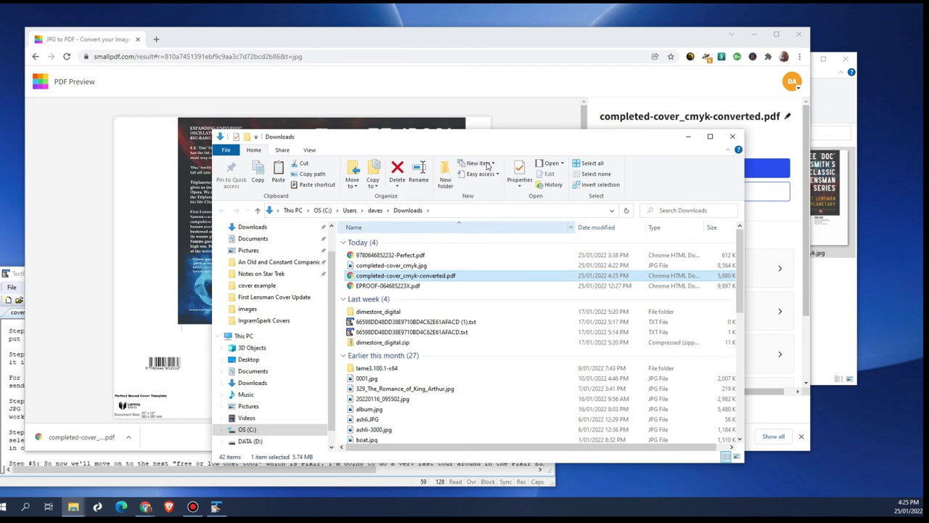
Step: Move completed-cover_cmyk-converted.pdf from Downloads into the cover example folder, then close the Downloads window
{"action": "left_click", "coordinate": [754, 35]}
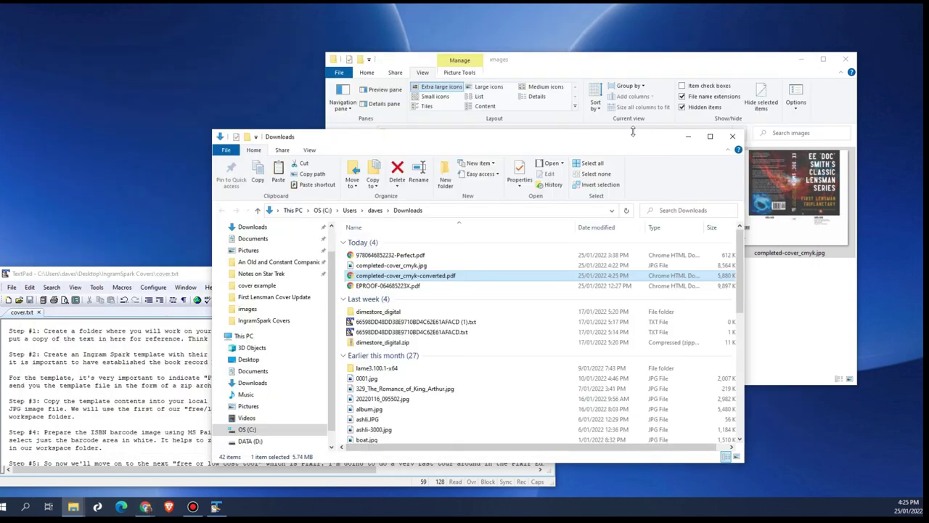
{"action": "left_click", "coordinate": [622, 61]}
{"action": "left_click_drag", "start_coordinate": [621, 61], "coordinate": [627, 44]}
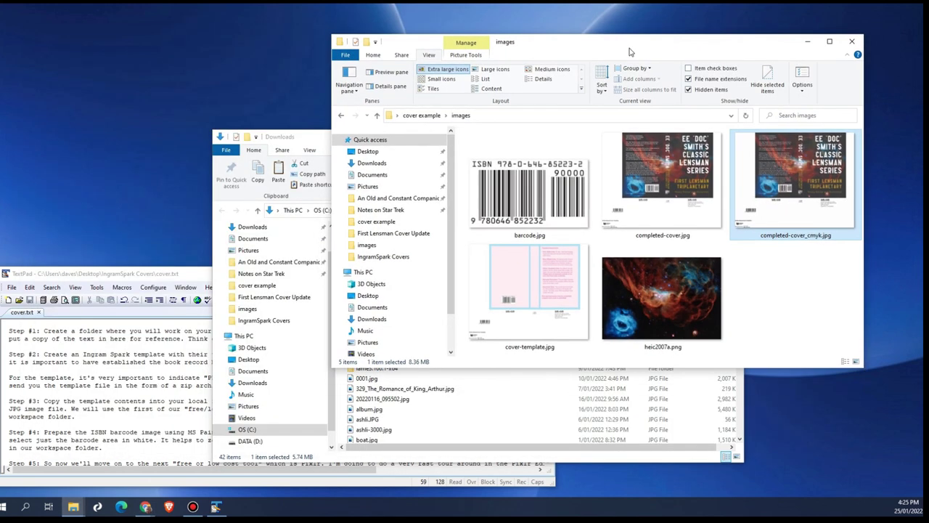
{"action": "left_click", "coordinate": [432, 116]}
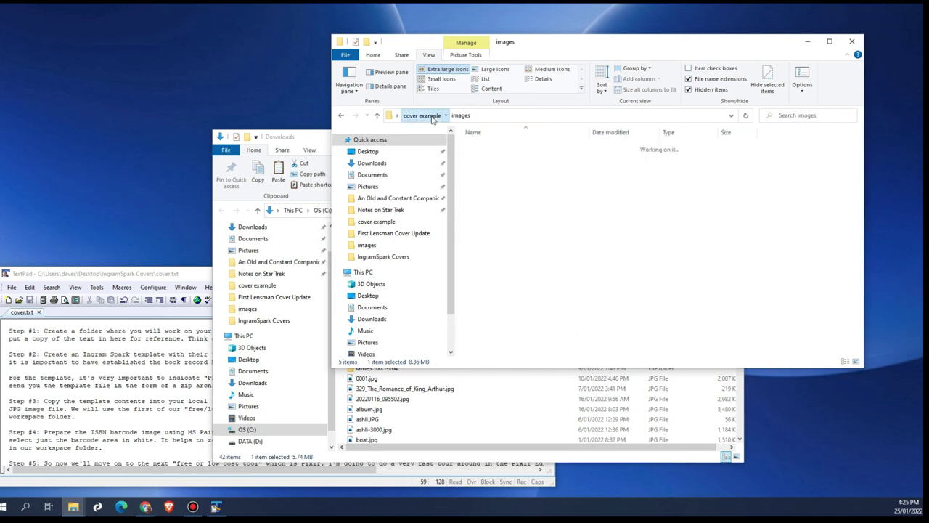
{"action": "left_click", "coordinate": [298, 138]}
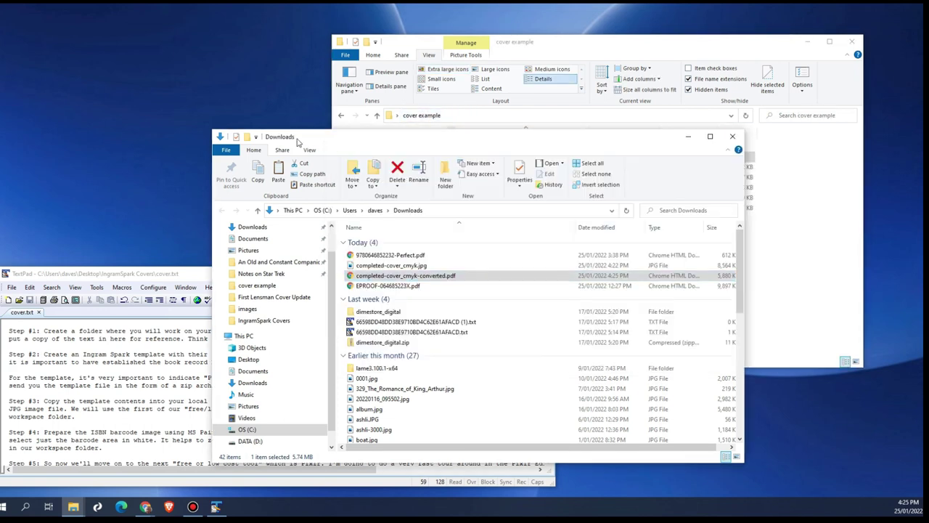
{"action": "left_click_drag", "start_coordinate": [326, 144], "coordinate": [379, 291]}
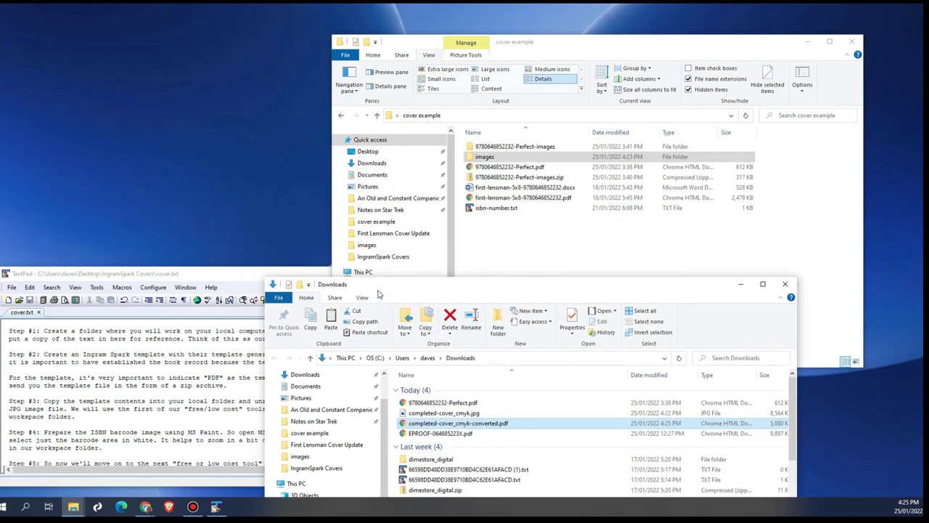
{"action": "left_click_drag", "start_coordinate": [450, 427], "coordinate": [512, 256]}
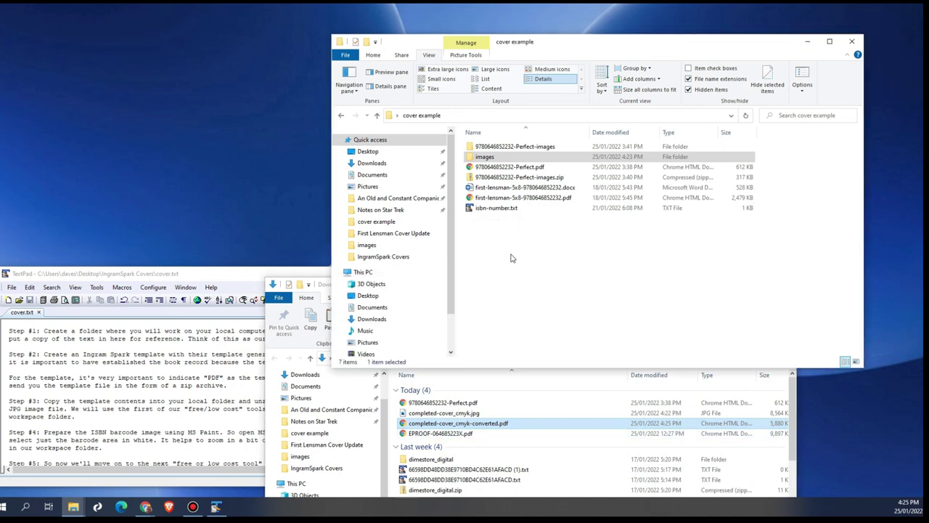
{"action": "left_click", "coordinate": [326, 296]}
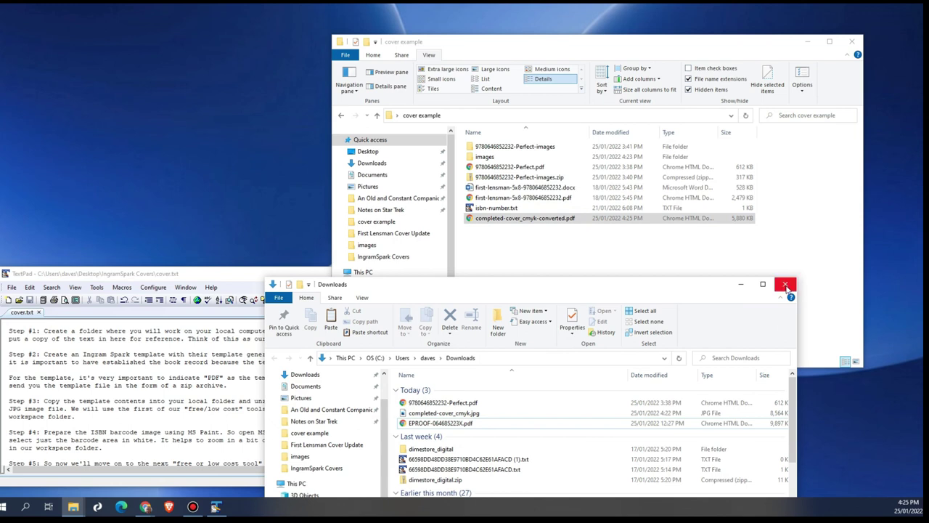
{"action": "left_click", "coordinate": [785, 284]}
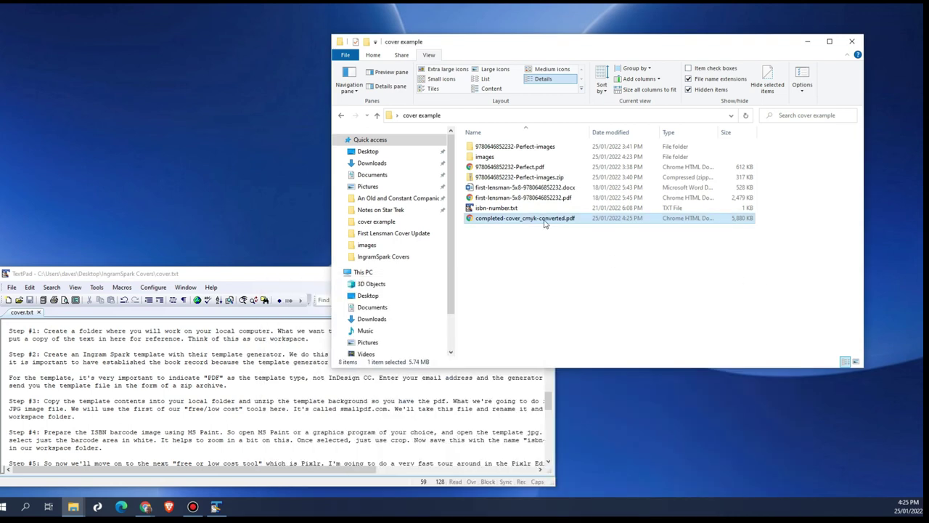
Step: Open completed-cover_cmyk-converted.pdf in Chrome, inspect the whole cover page, and close the browser window
{"action": "double_click", "coordinate": [544, 223]}
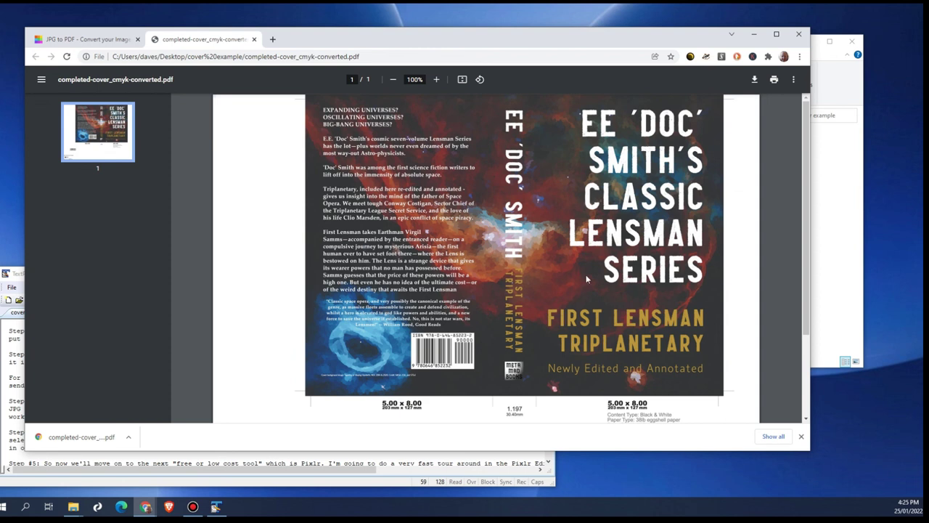
{"action": "left_click_drag", "start_coordinate": [808, 225], "coordinate": [805, 330]}
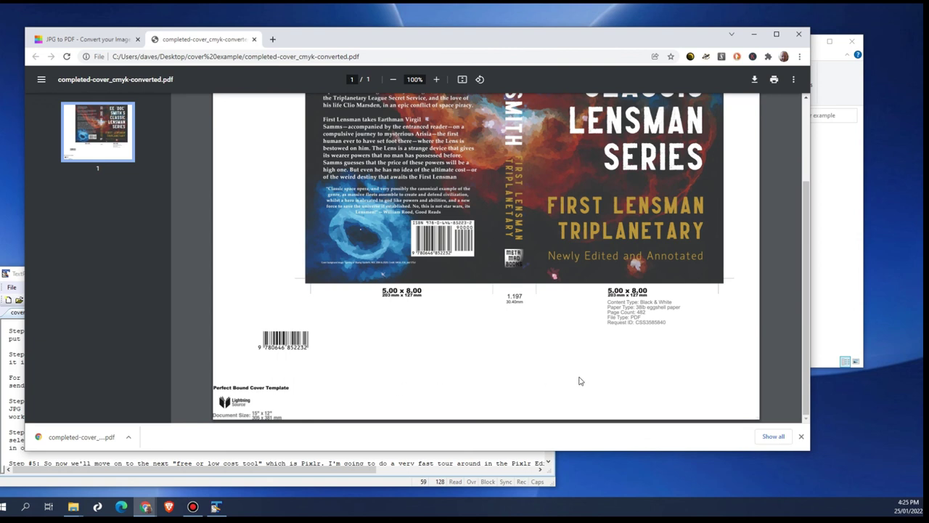
{"action": "scroll", "coordinate": [801, 298], "scroll_direction": "up", "scroll_amount": 3}
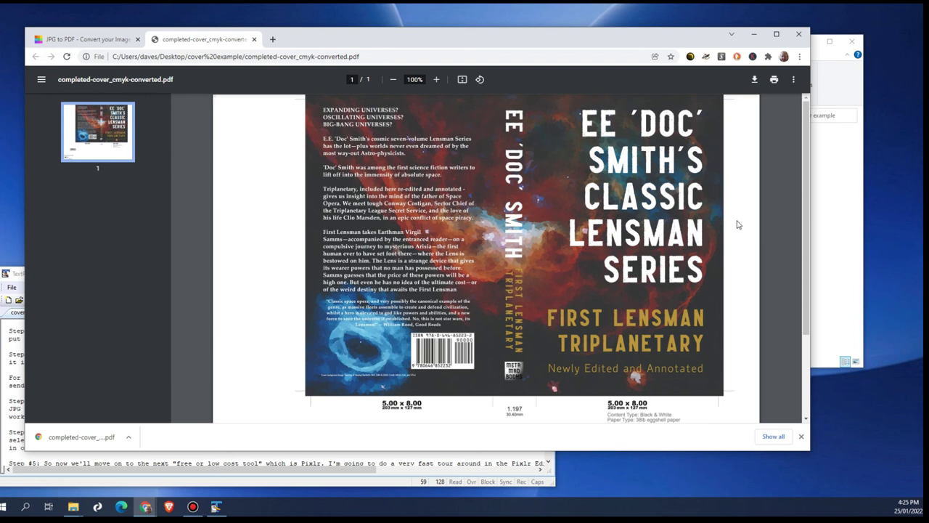
{"action": "left_click", "coordinate": [798, 34]}
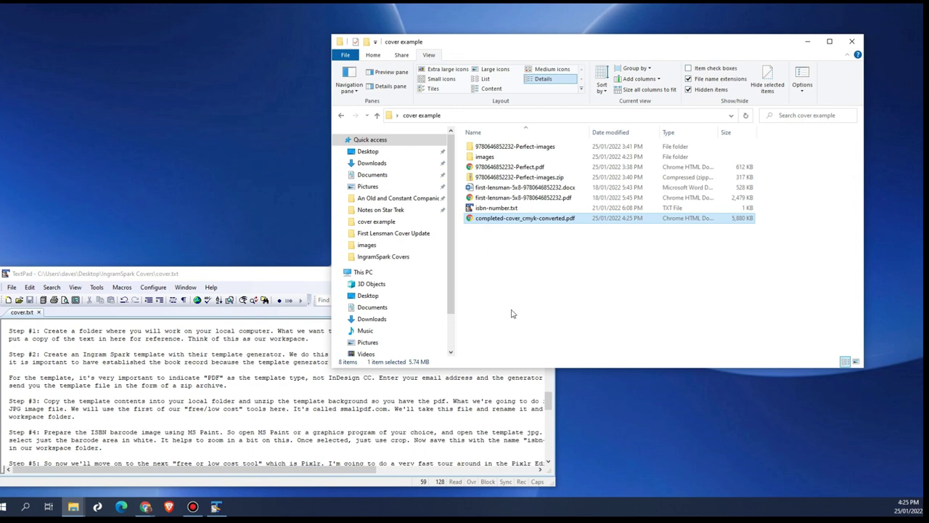
Step: Open completed-cover_cmyk-converted.pdf in Adobe Acrobat and call up its document properties
{"action": "right_click", "coordinate": [517, 225]}
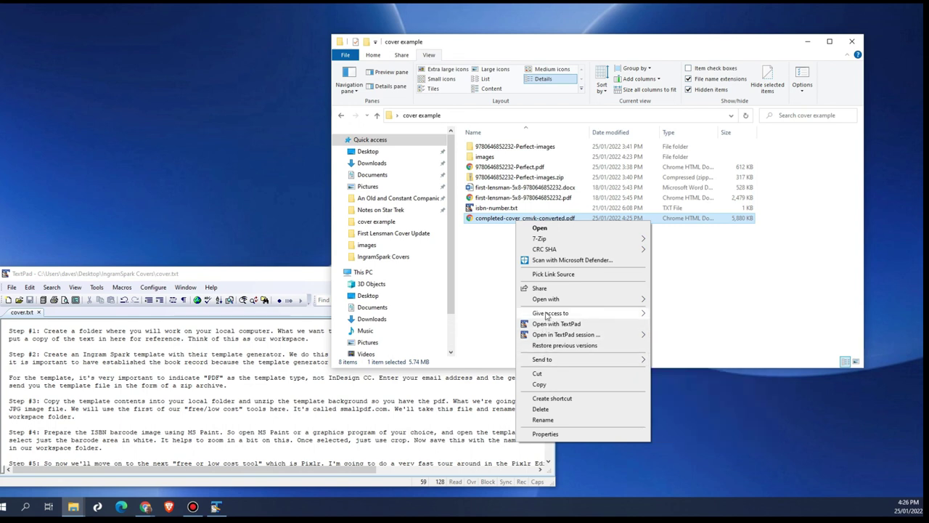
{"action": "mouse_move", "coordinate": [551, 299]}
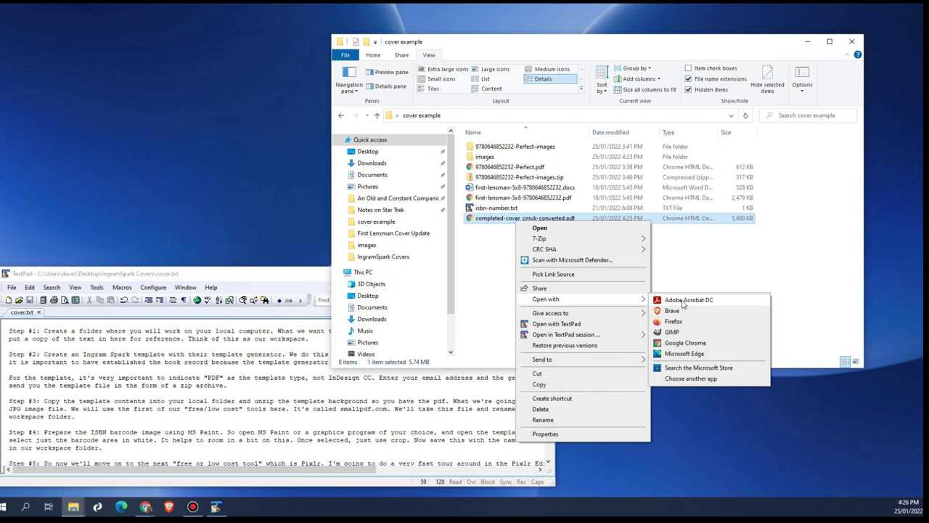
{"action": "left_click", "coordinate": [682, 301]}
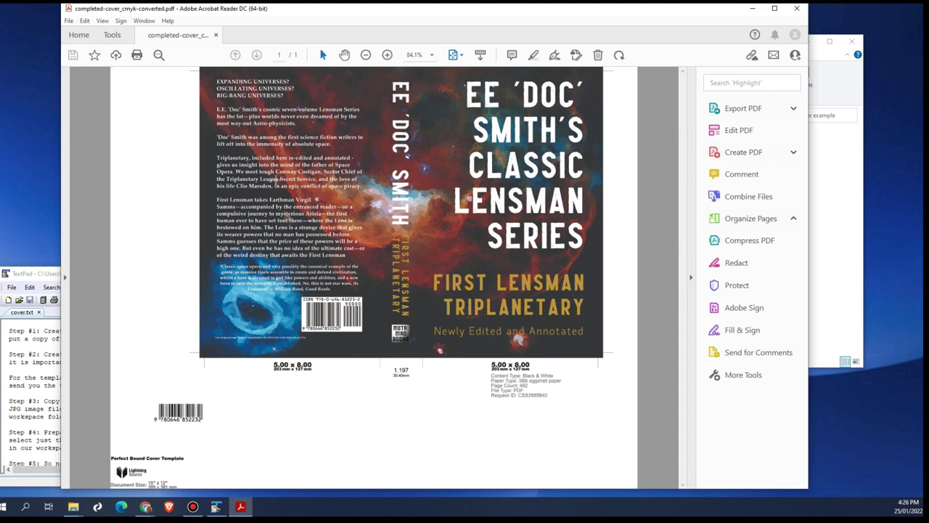
{"action": "key", "text": "ctrl+d"}
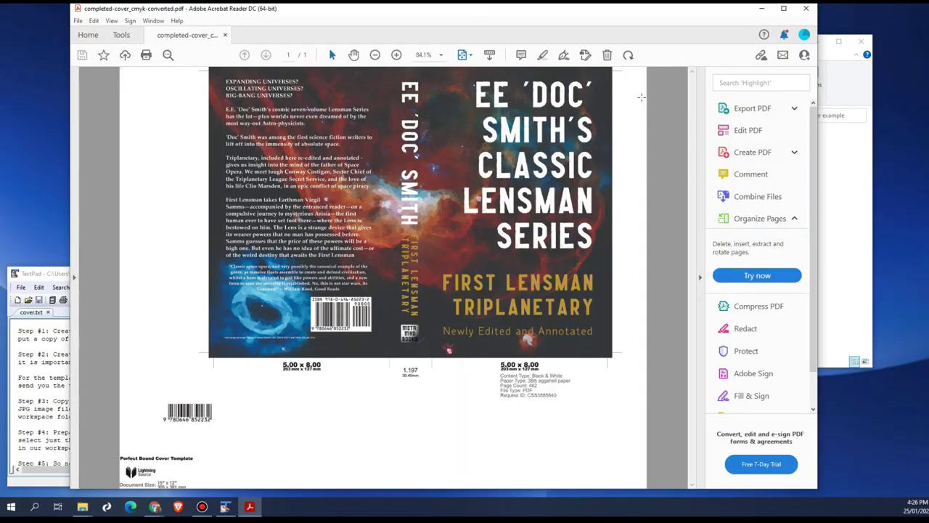
Step: Close Acrobat, search in a new Chrome window for adjust pdf page size, and open PDF2Go's Change PDF Page Size page without signing in
{"action": "left_click", "coordinate": [806, 8]}
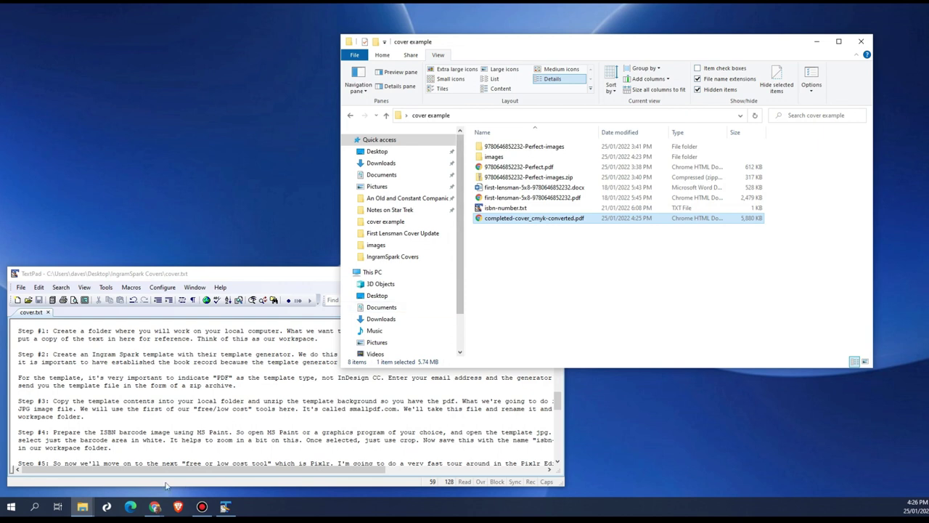
{"action": "right_click", "coordinate": [154, 512]}
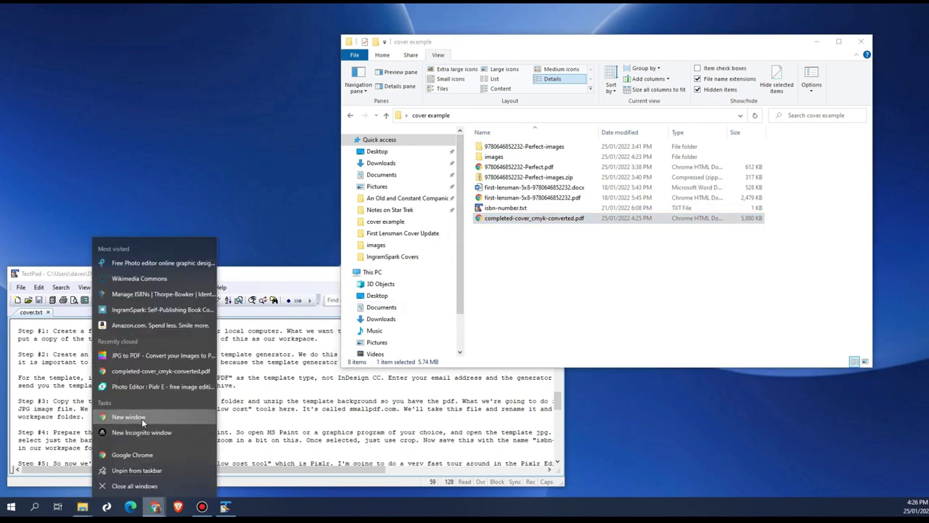
{"action": "left_click", "coordinate": [143, 421]}
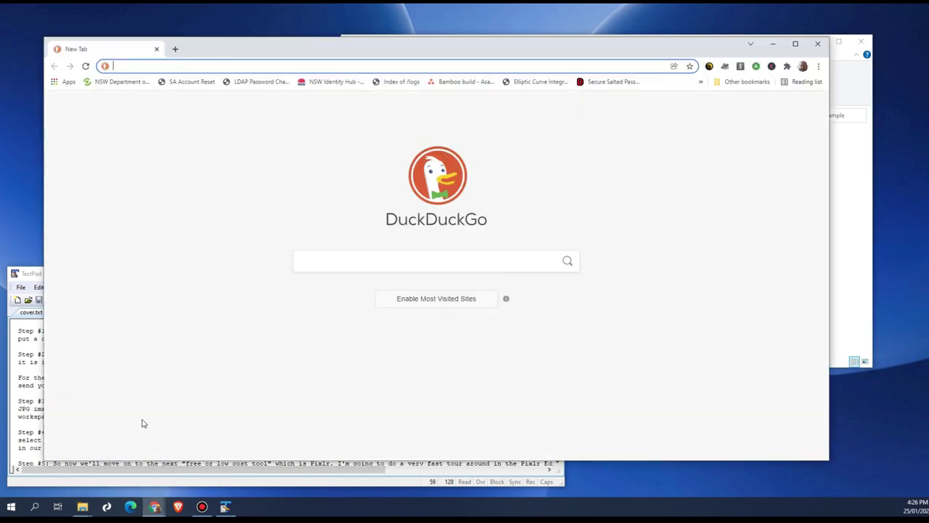
{"action": "type", "text": "adjust"}
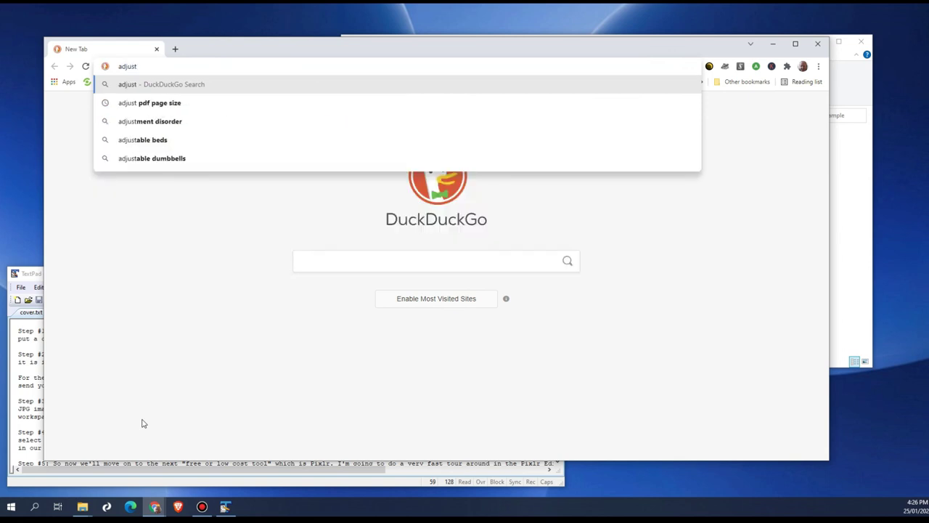
{"action": "left_click", "coordinate": [167, 107]}
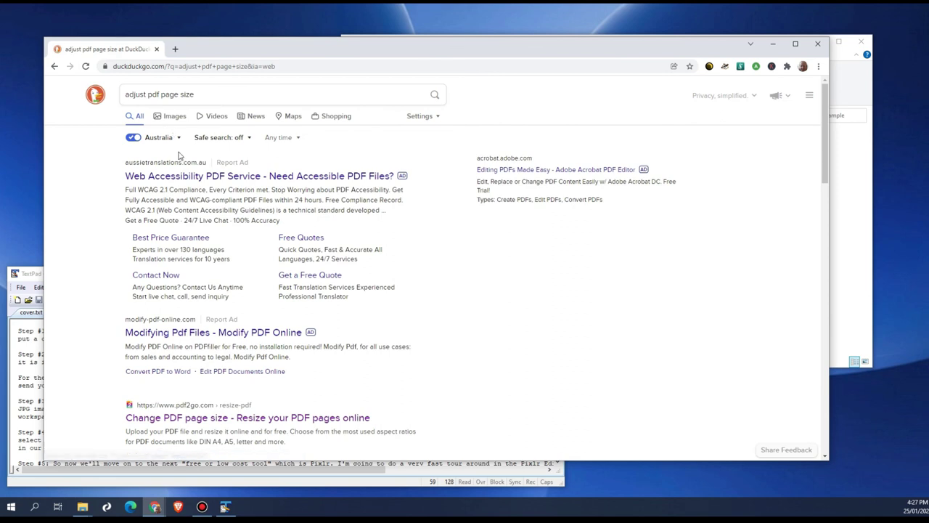
{"action": "left_click", "coordinate": [188, 416]}
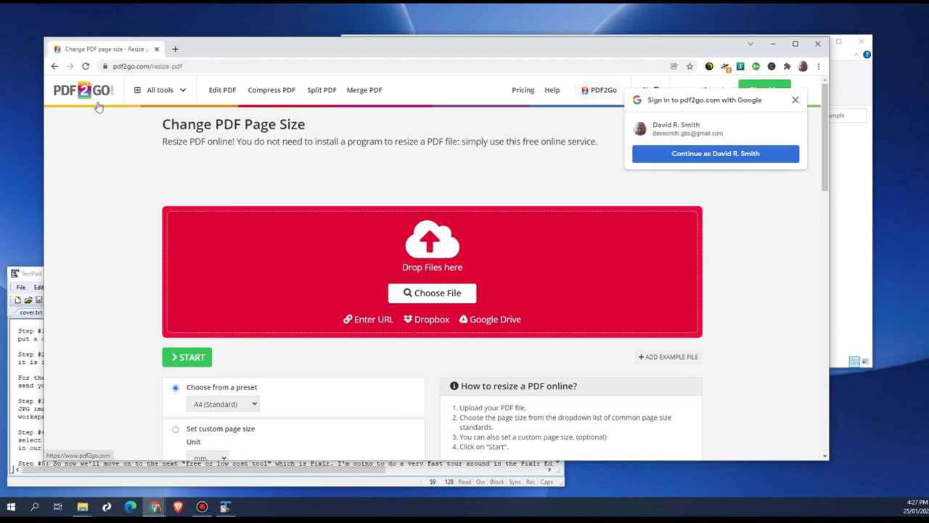
{"action": "left_click", "coordinate": [794, 101]}
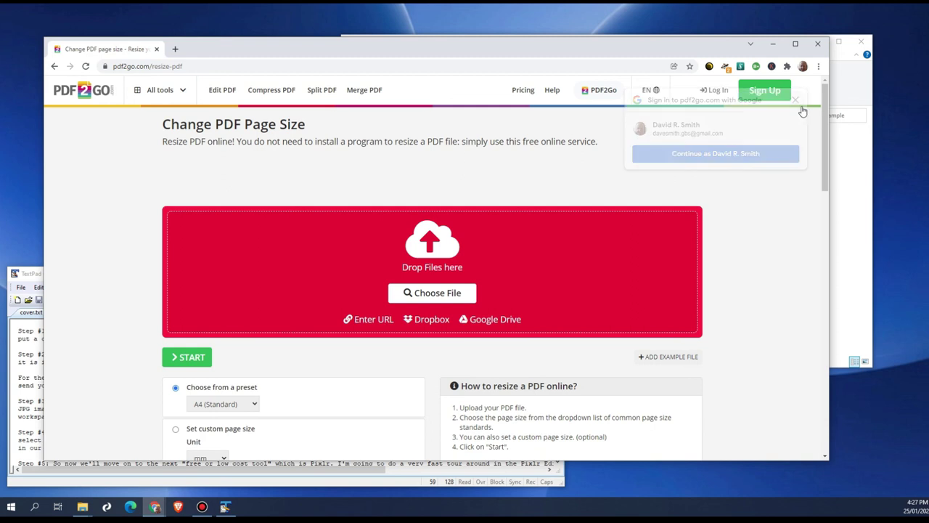
Step: Upload completed-cover_cmyk-converted.pdf from the cover example folder to the PDF page resizer
{"action": "left_click_drag", "start_coordinate": [823, 116], "coordinate": [822, 147]}
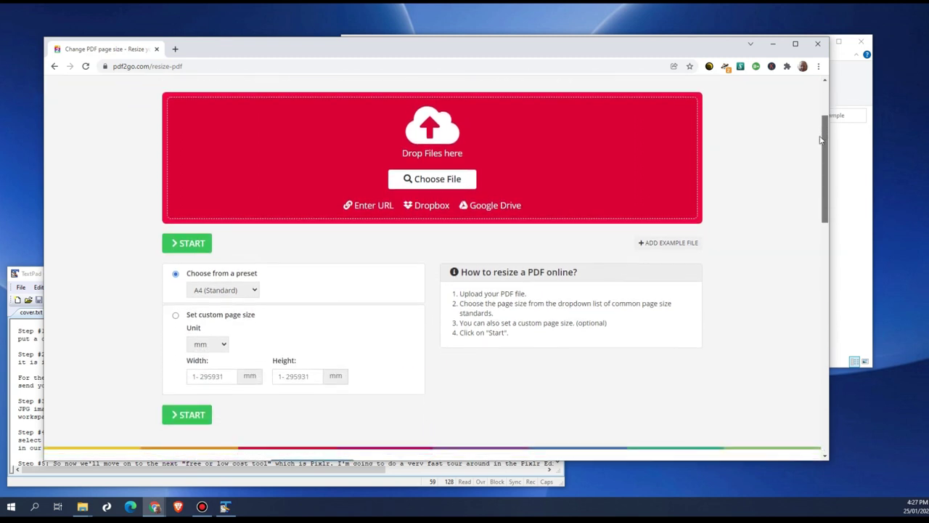
{"action": "left_click", "coordinate": [430, 182]}
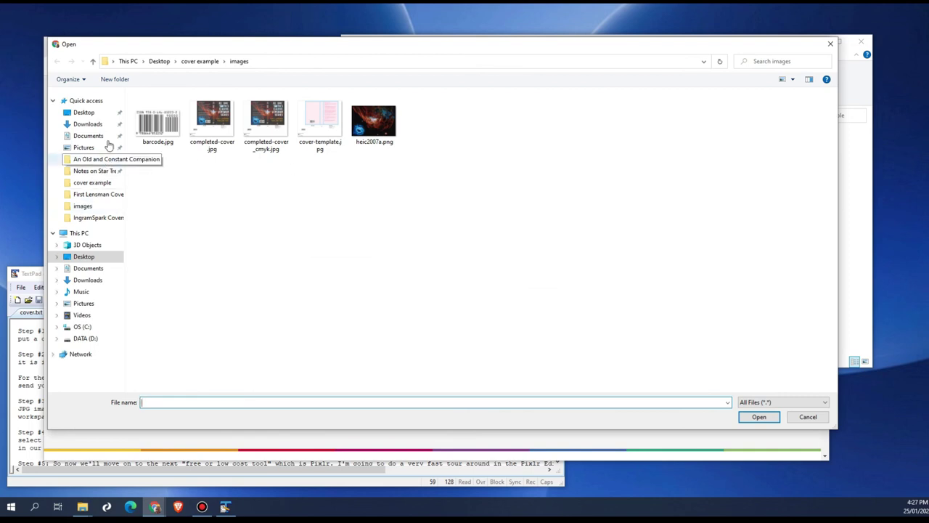
{"action": "left_click", "coordinate": [200, 61]}
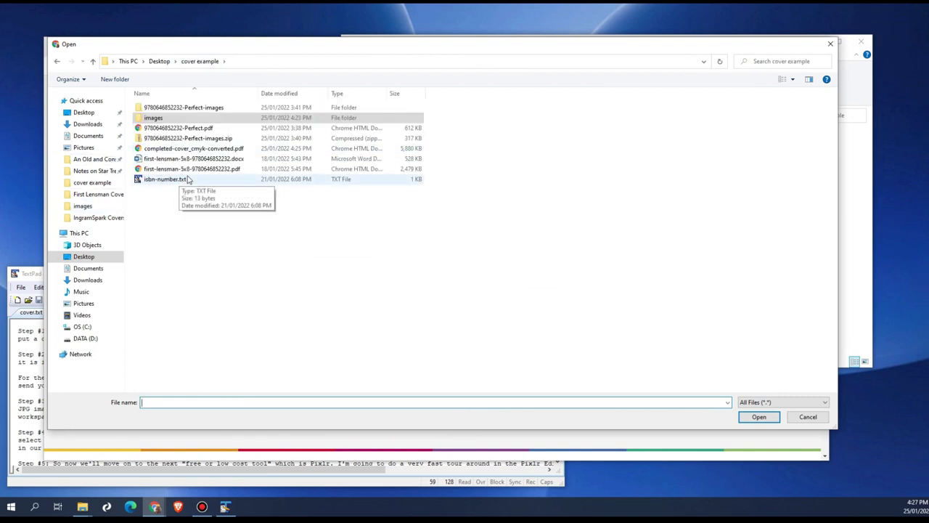
{"action": "left_click", "coordinate": [190, 149]}
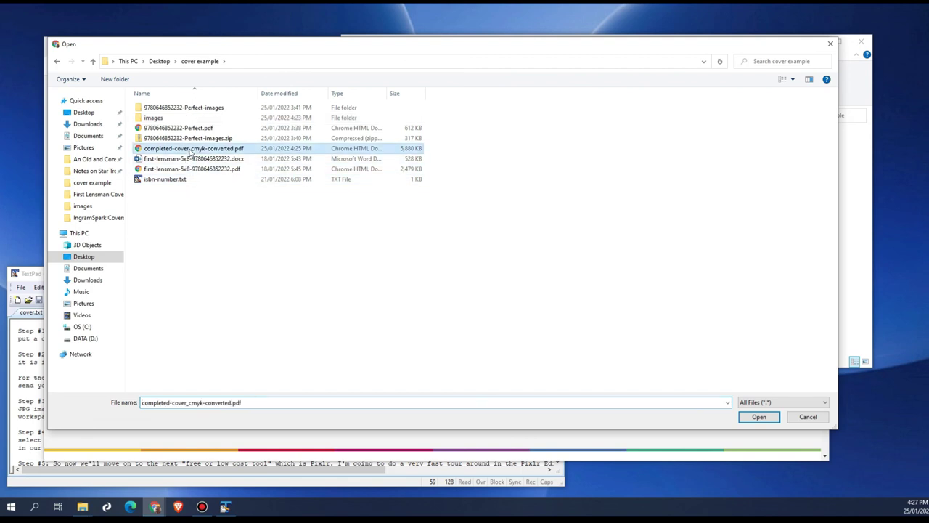
{"action": "left_click", "coordinate": [754, 417]}
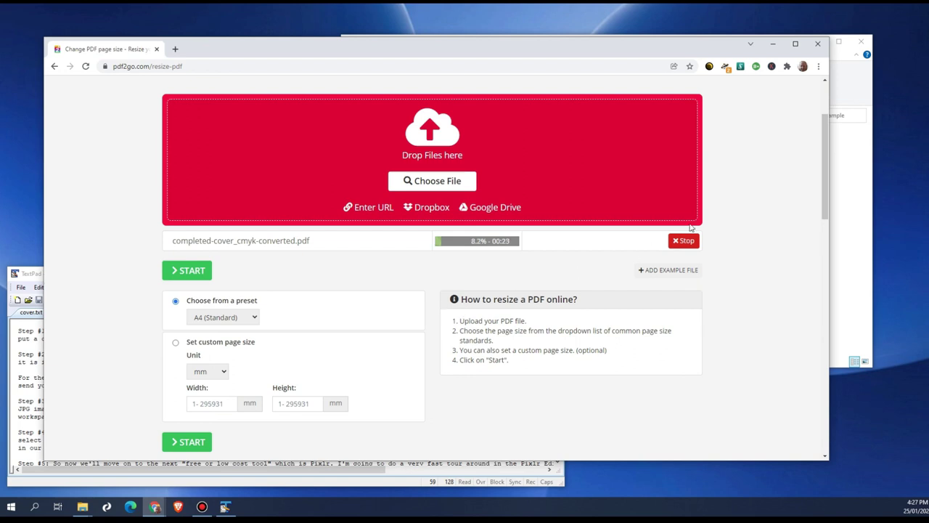
{"action": "scroll", "coordinate": [825, 175], "scroll_direction": "down", "scroll_amount": 2}
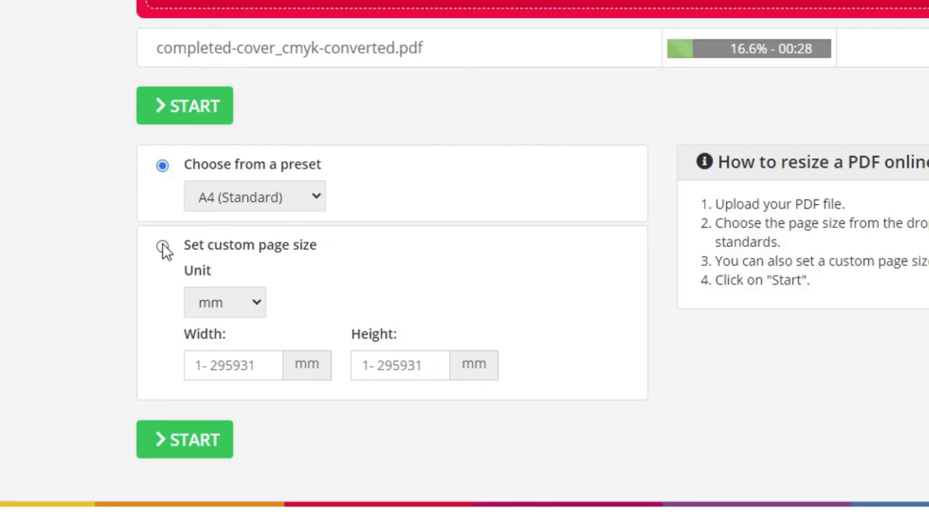
{"action": "left_click", "coordinate": [162, 247]}
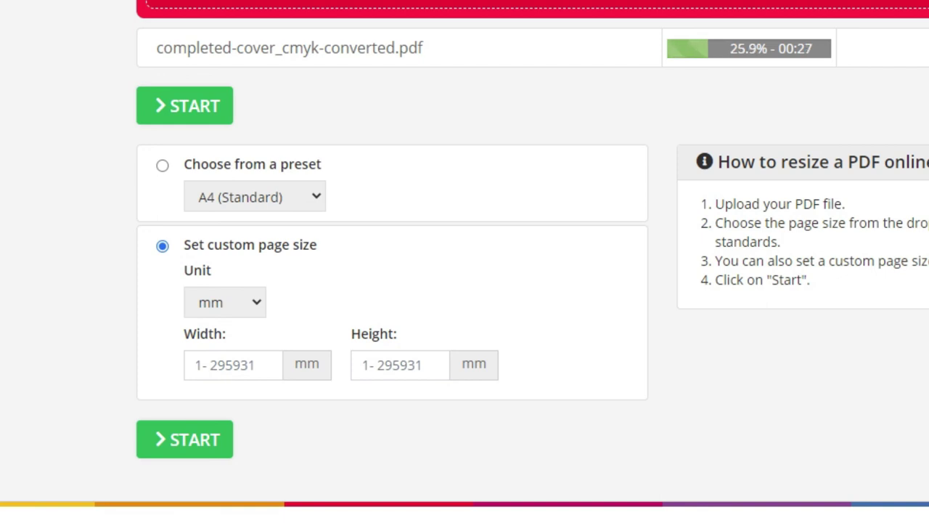
{"action": "key", "text": "alt+Tab"}
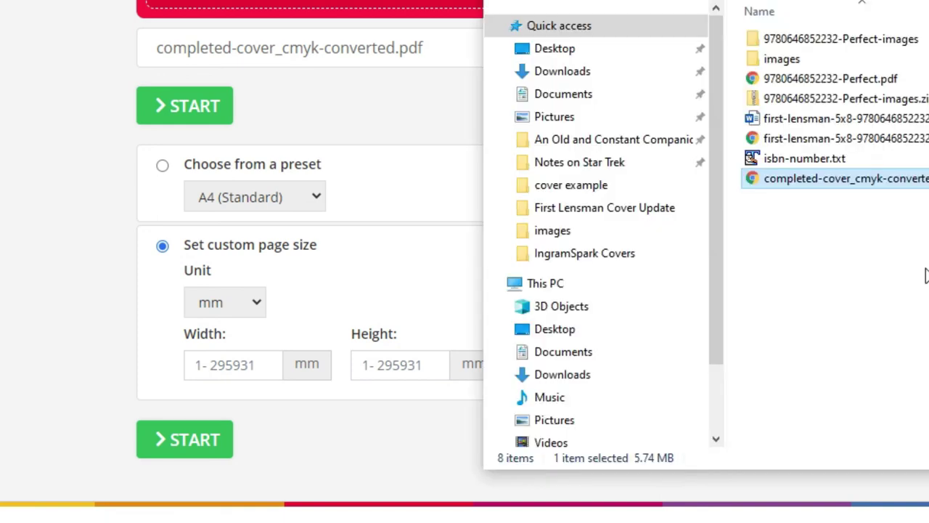
{"action": "double_click", "coordinate": [807, 80]}
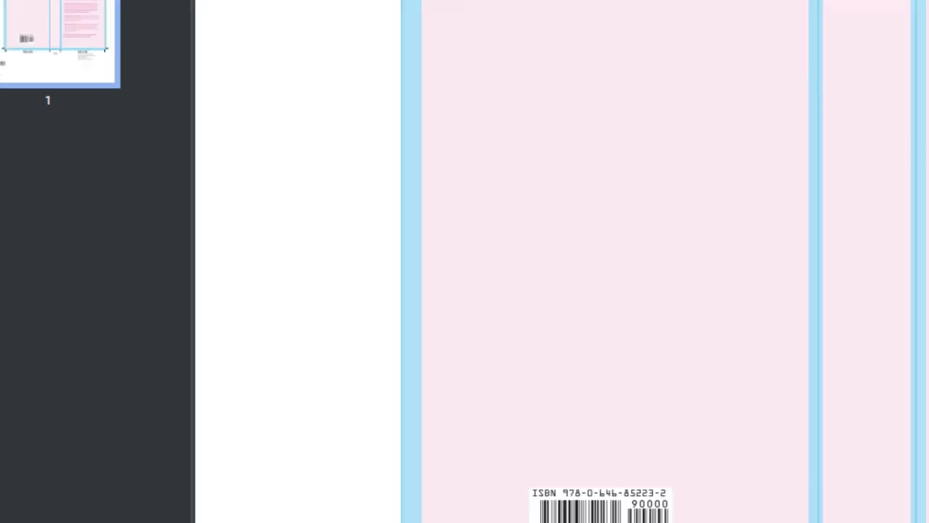
{"action": "scroll", "coordinate": [464, 218], "scroll_direction": "down", "scroll_amount": 5}
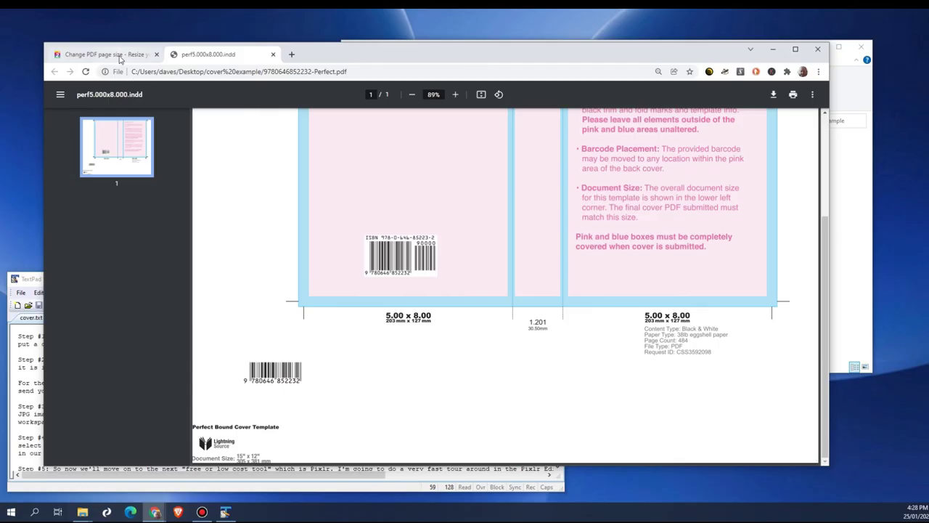
Step: Set the custom page size to 381 mm wide and 305 mm high, and run the PDF resize
{"action": "left_click", "coordinate": [117, 55]}
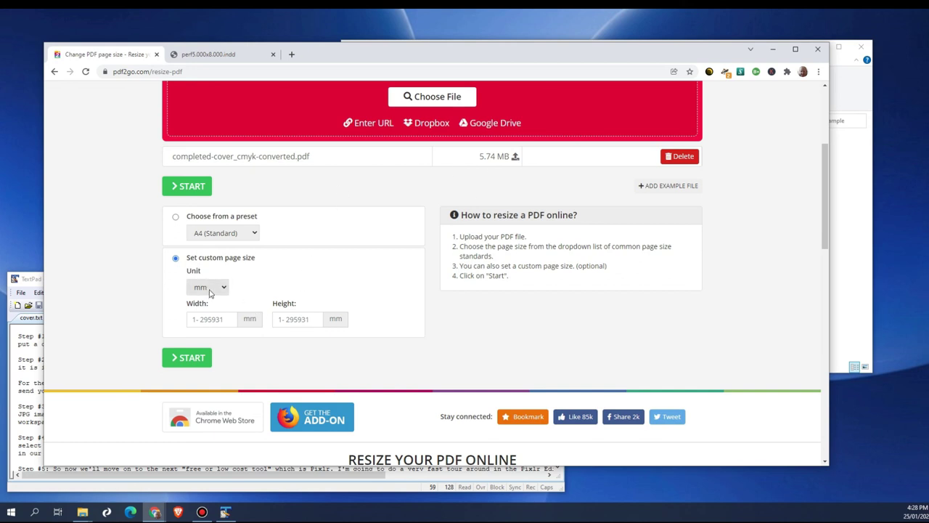
{"action": "left_click", "coordinate": [234, 321]}
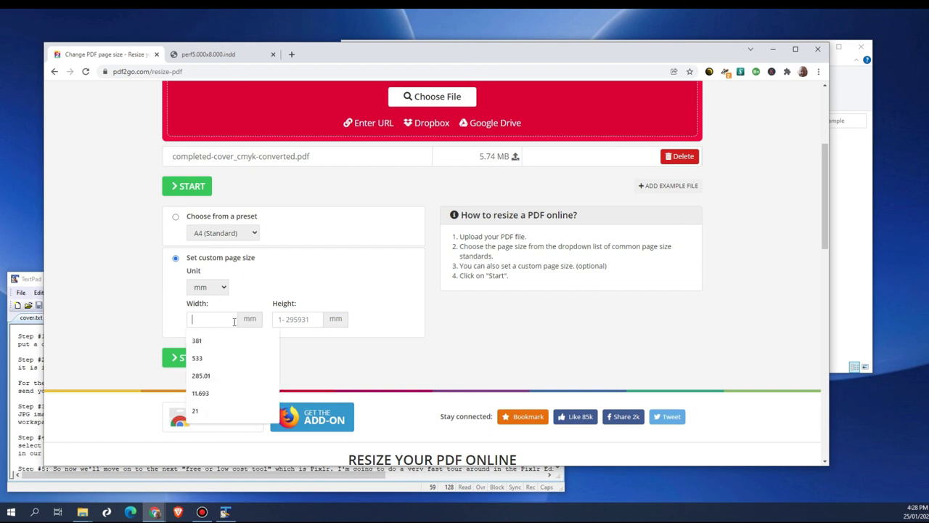
{"action": "left_click", "coordinate": [216, 341]}
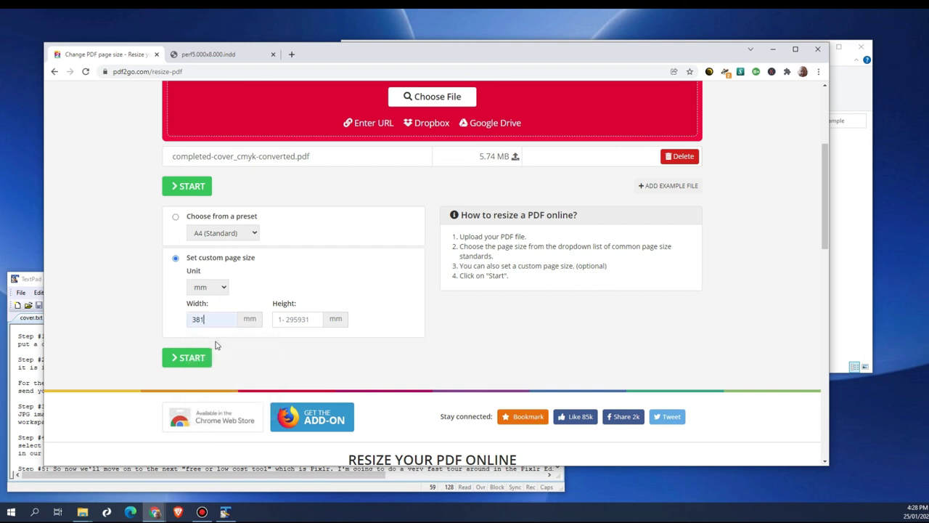
{"action": "left_click", "coordinate": [287, 321]}
{"action": "left_click", "coordinate": [284, 341]}
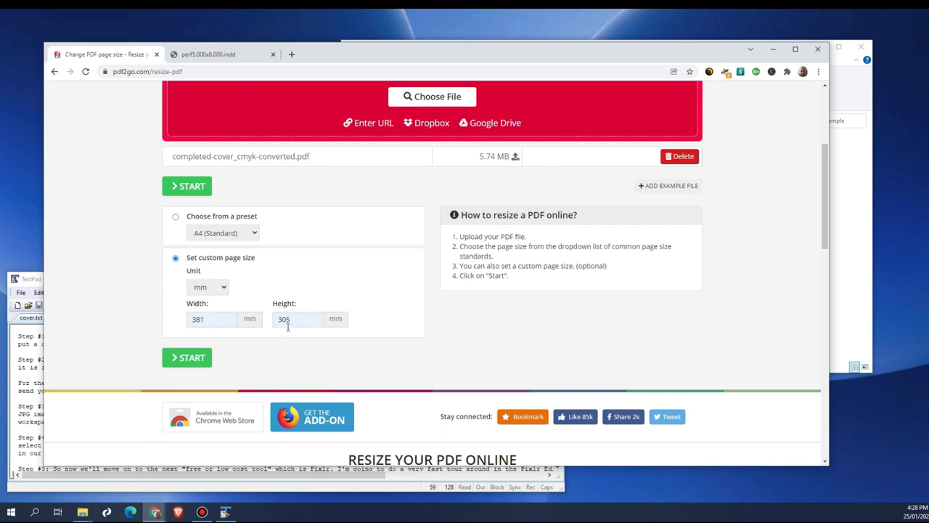
{"action": "left_click", "coordinate": [194, 360]}
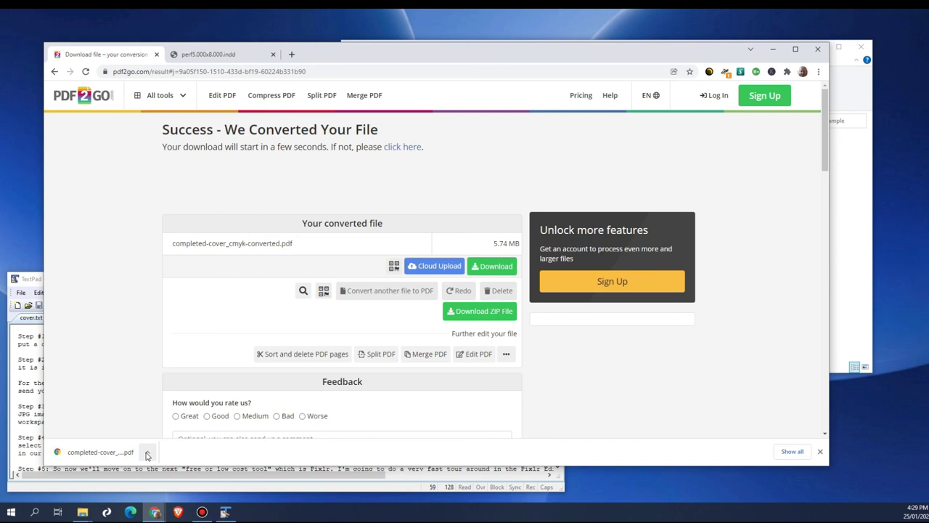
Step: Move the resized completed-cover_cmyk-converted.pdf from Downloads into the cover example folder, replacing the existing file
{"action": "left_click", "coordinate": [147, 455]}
{"action": "left_click", "coordinate": [156, 418]}
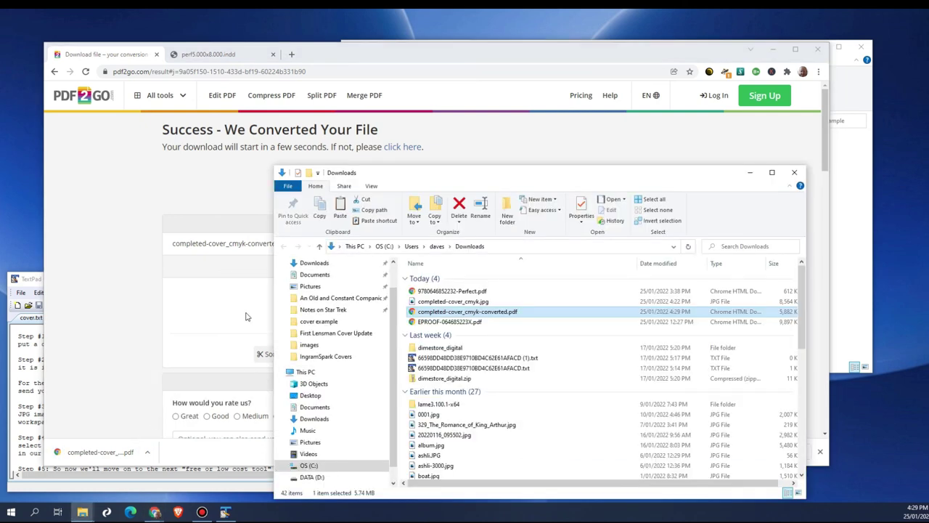
{"action": "left_click", "coordinate": [856, 95]}
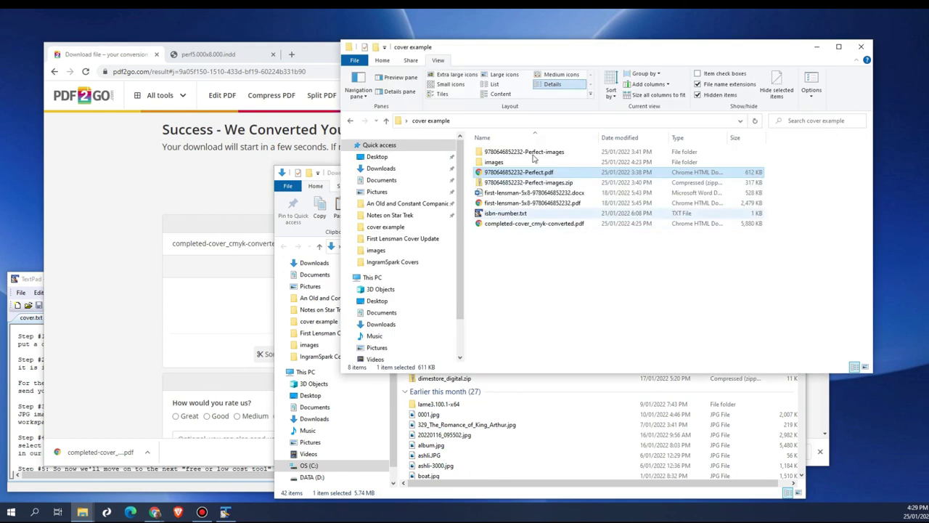
{"action": "left_click_drag", "start_coordinate": [515, 52], "coordinate": [704, 83]}
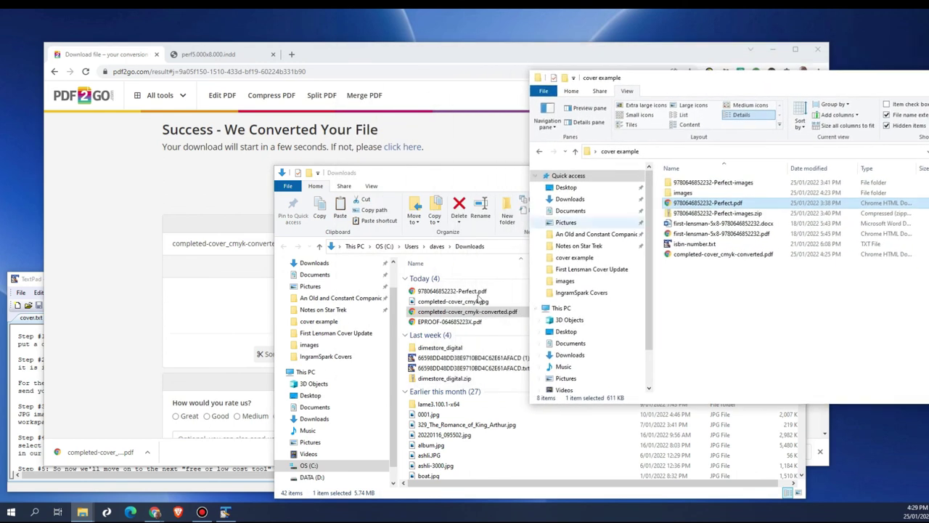
{"action": "left_click_drag", "start_coordinate": [468, 310], "coordinate": [723, 297]}
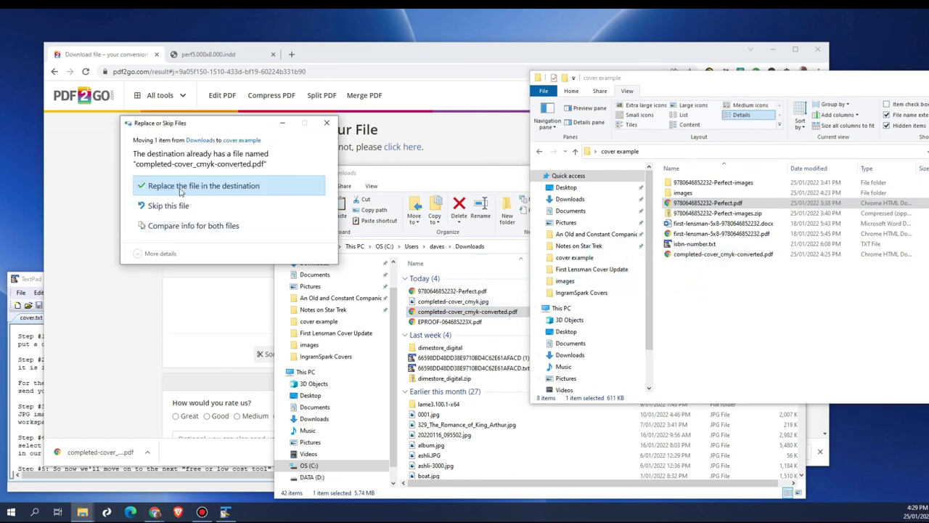
{"action": "left_click", "coordinate": [180, 188]}
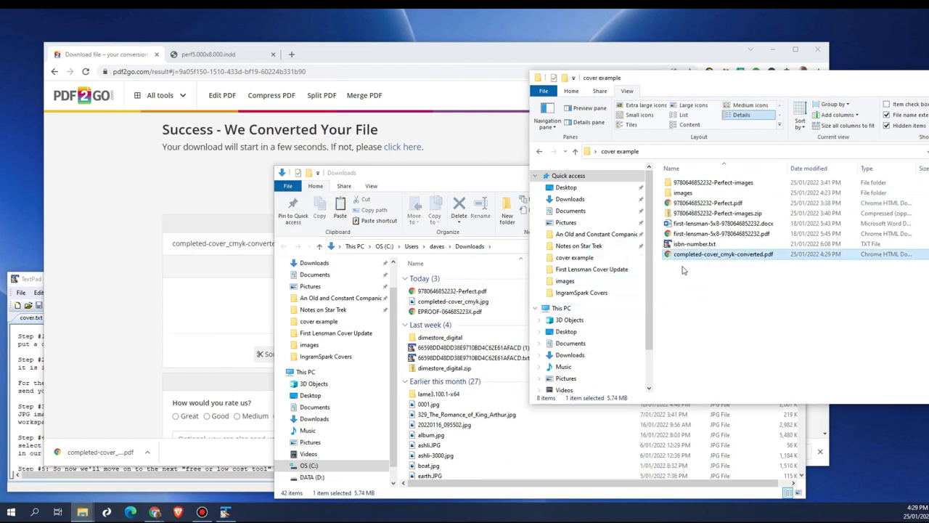
Step: Open the resized completed-cover_cmyk-converted.pdf in Adobe Acrobat, check its page size in the document properties, and close them
{"action": "right_click", "coordinate": [683, 259]}
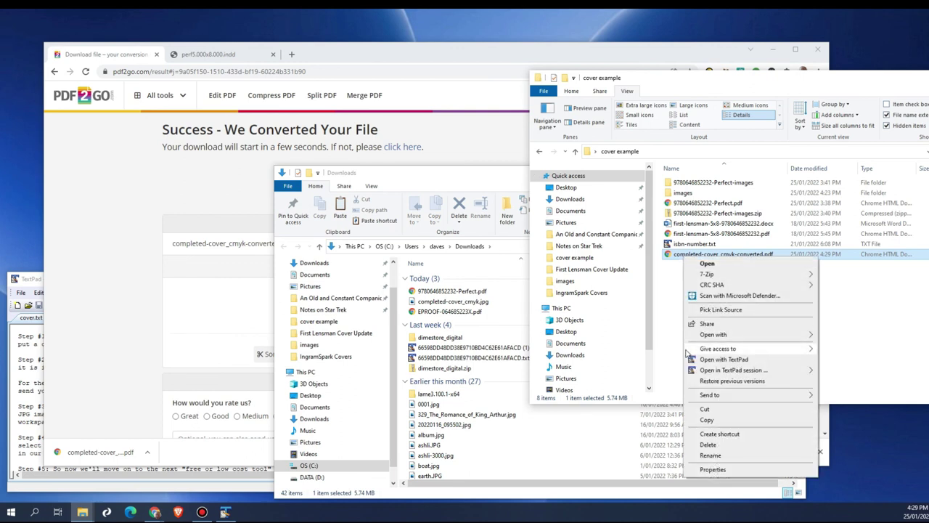
{"action": "mouse_move", "coordinate": [713, 334]}
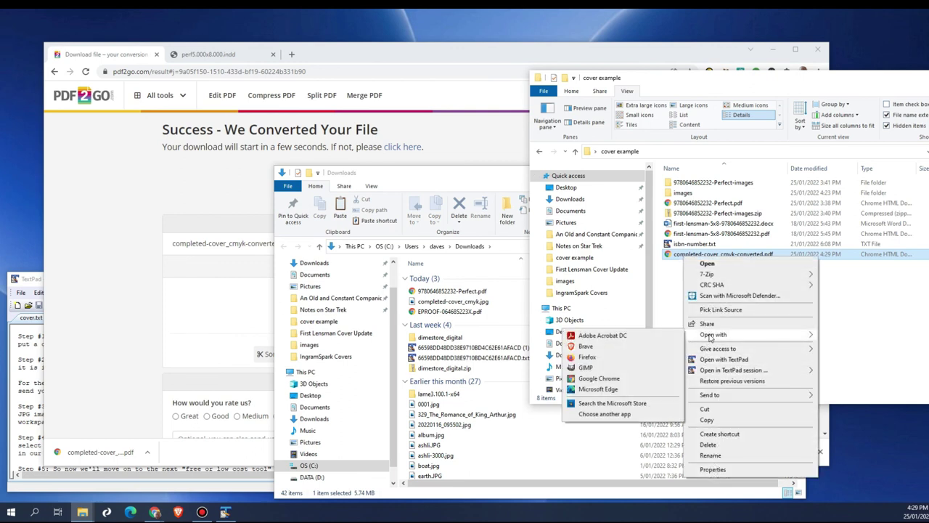
{"action": "left_click", "coordinate": [651, 338]}
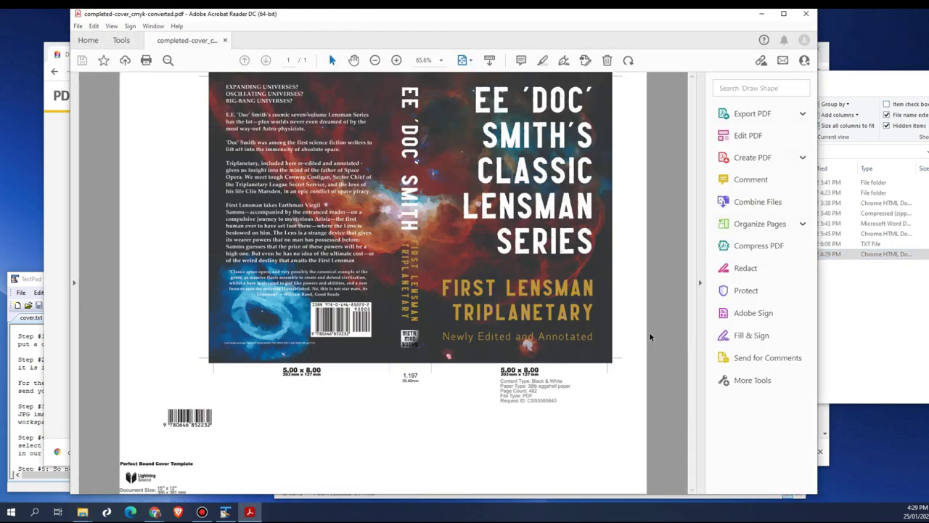
{"action": "key", "text": "ctrl+d"}
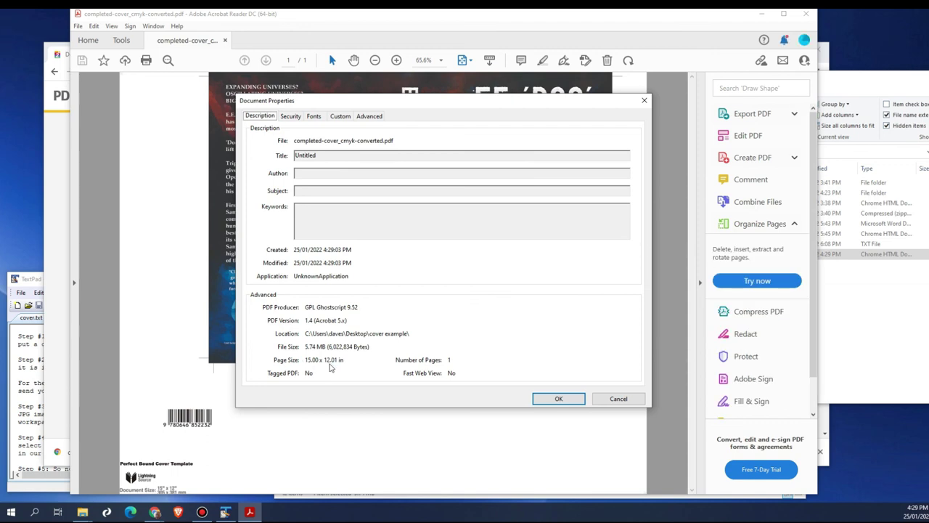
{"action": "left_click", "coordinate": [643, 101]}
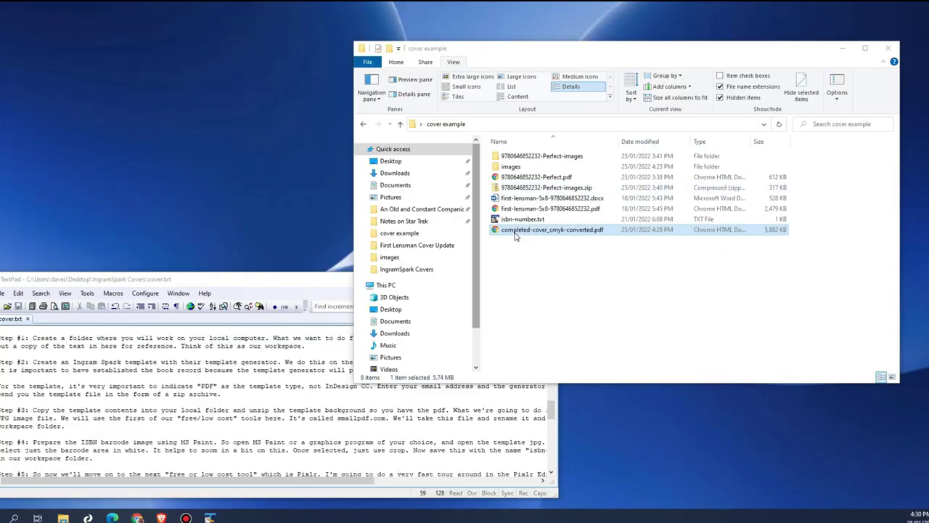
{"action": "left_click", "coordinate": [585, 233]}
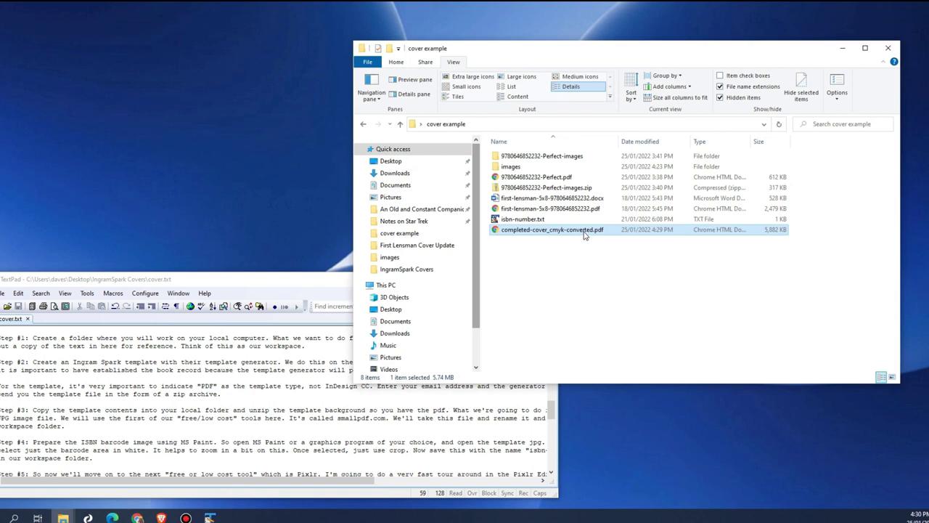
{"action": "left_click", "coordinate": [591, 232]}
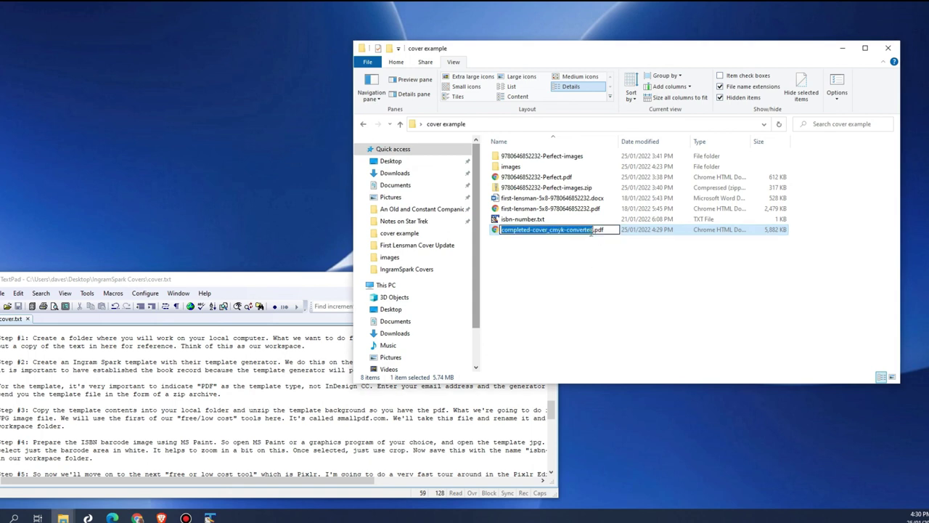
{"action": "left_click", "coordinate": [574, 283]}
Step: Copy the ISBN number from isbn-number.txt in the cover example folder and close the text file
{"action": "left_click", "coordinate": [534, 218]}
{"action": "double_click", "coordinate": [534, 218]}
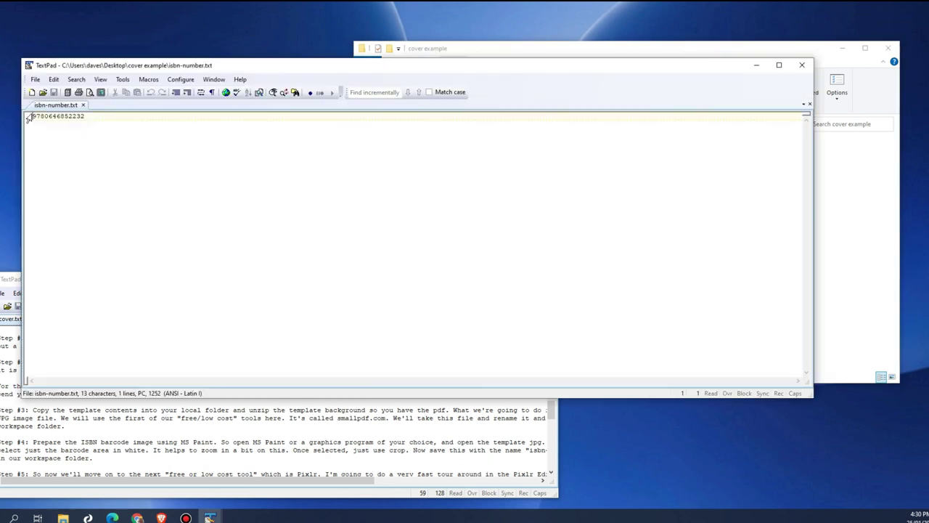
{"action": "left_click_drag", "start_coordinate": [32, 116], "coordinate": [86, 117]}
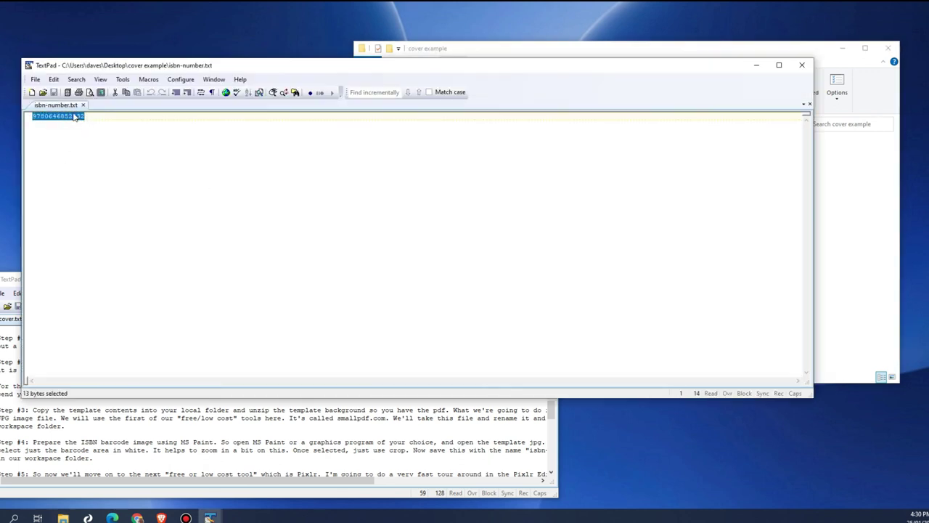
{"action": "right_click", "coordinate": [76, 116]}
{"action": "left_click", "coordinate": [102, 144]}
{"action": "left_click", "coordinate": [802, 65]}
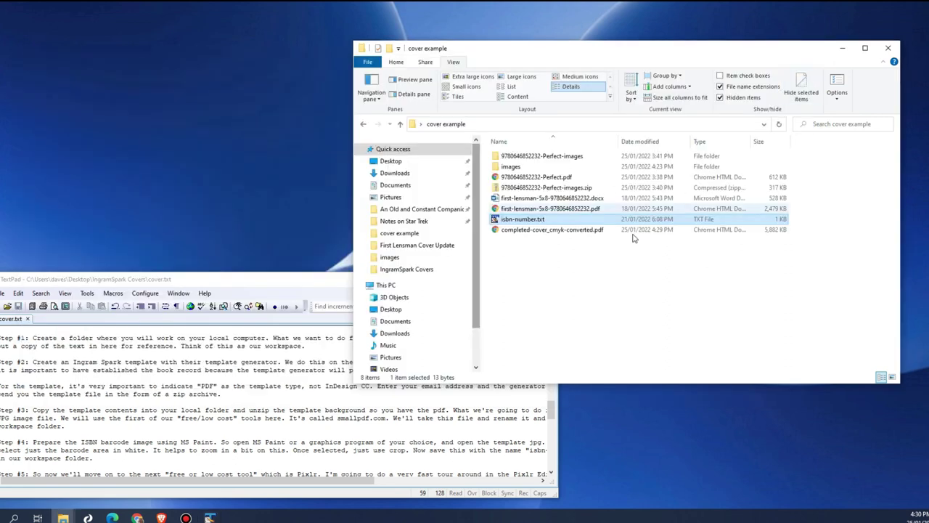
{"action": "left_click", "coordinate": [592, 232]}
{"action": "left_click", "coordinate": [592, 232]}
{"action": "left_click", "coordinate": [592, 232]}
{"action": "key", "text": "BackSpace"}
{"action": "key", "text": "BackSpace"}
{"action": "key", "text": "BackSpace"}
{"action": "key", "text": "BackSpace"}
{"action": "key", "text": "BackSpace"}
{"action": "key", "text": "BackSpace"}
{"action": "key", "text": "BackSpace"}
{"action": "key", "text": "BackSpace"}
{"action": "key", "text": "BackSpace"}
{"action": "key", "text": "BackSpace"}
{"action": "key", "text": "BackSpace"}
{"action": "key", "text": "BackSpace"}
{"action": "key", "text": "BackSpace"}
{"action": "key", "text": "BackSpace"}
{"action": "key", "text": "BackSpace"}
{"action": "key", "text": "BackSpace"}
{"action": "key", "text": "BackSpace"}
{"action": "key", "text": "BackSpace"}
{"action": "key", "text": "BackSpace"}
{"action": "key", "text": "BackSpace"}
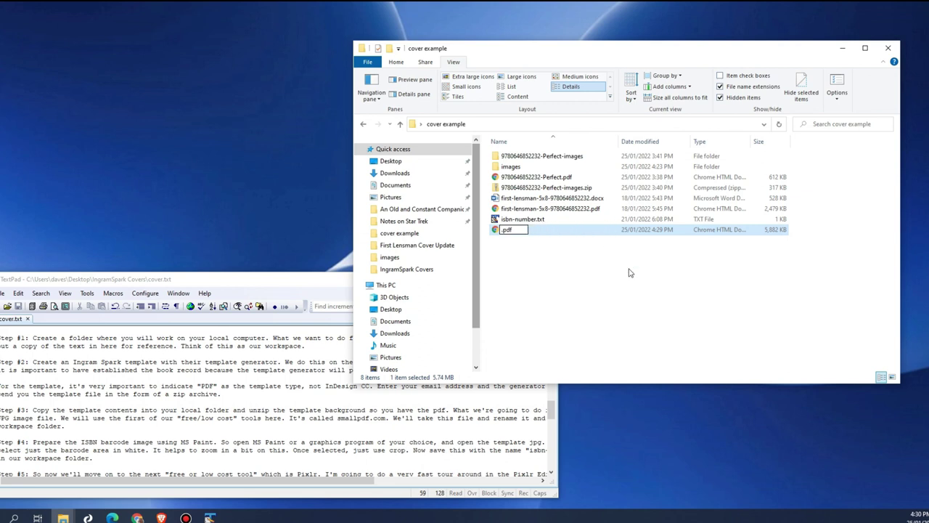
{"action": "key", "text": "ctrl+v"}
{"action": "type", "text": "-"}
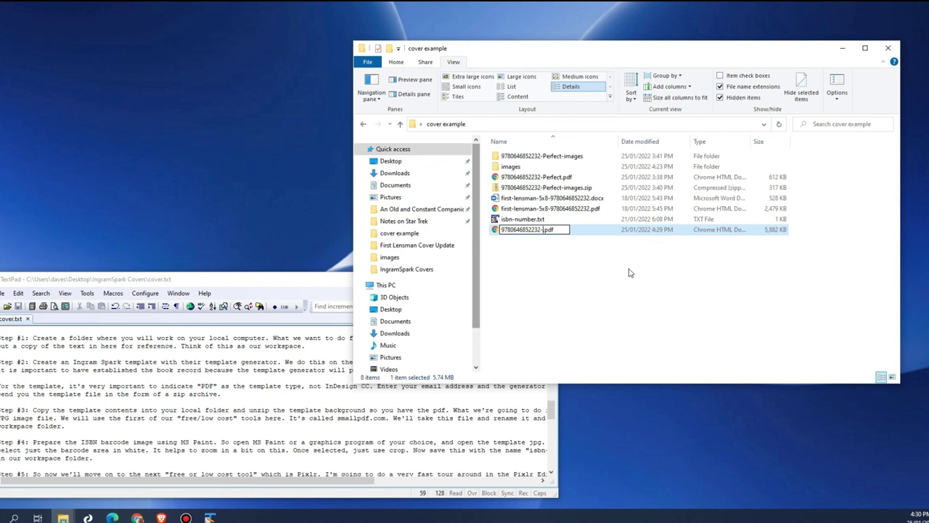
{"action": "type", "text": "cover"}
{"action": "left_click", "coordinate": [599, 288]}
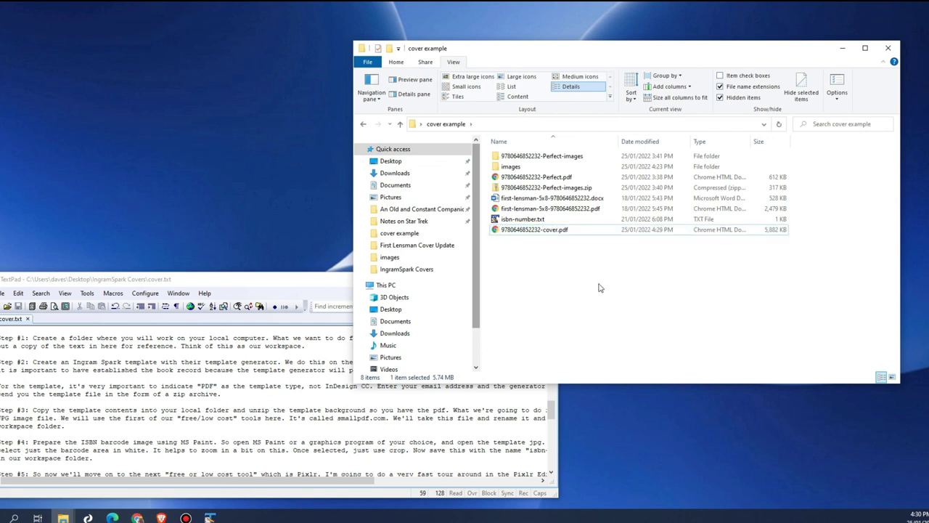
{"action": "double_click", "coordinate": [523, 230]}
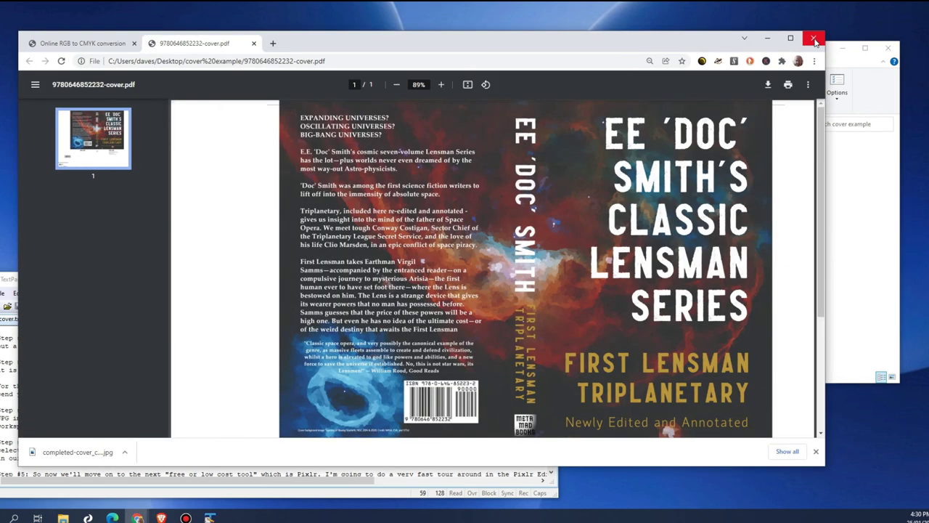
{"action": "left_click", "coordinate": [815, 42]}
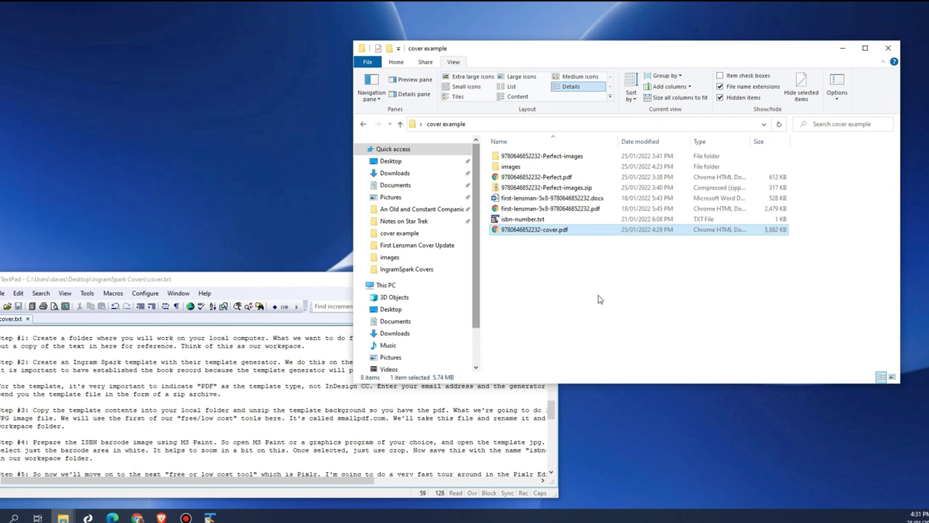